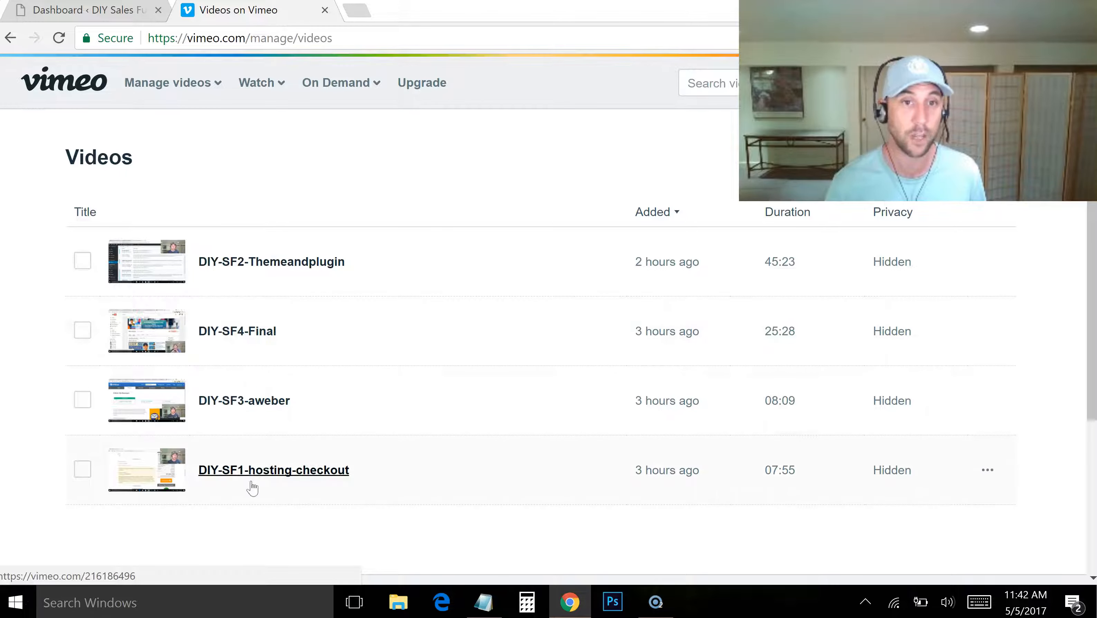
# Switch to the DIY-SF-Components notes in Notepad and set the Part 3 Vimeo link apart with a blank line above and below
pyautogui.hotkey('alt', 'Tab')
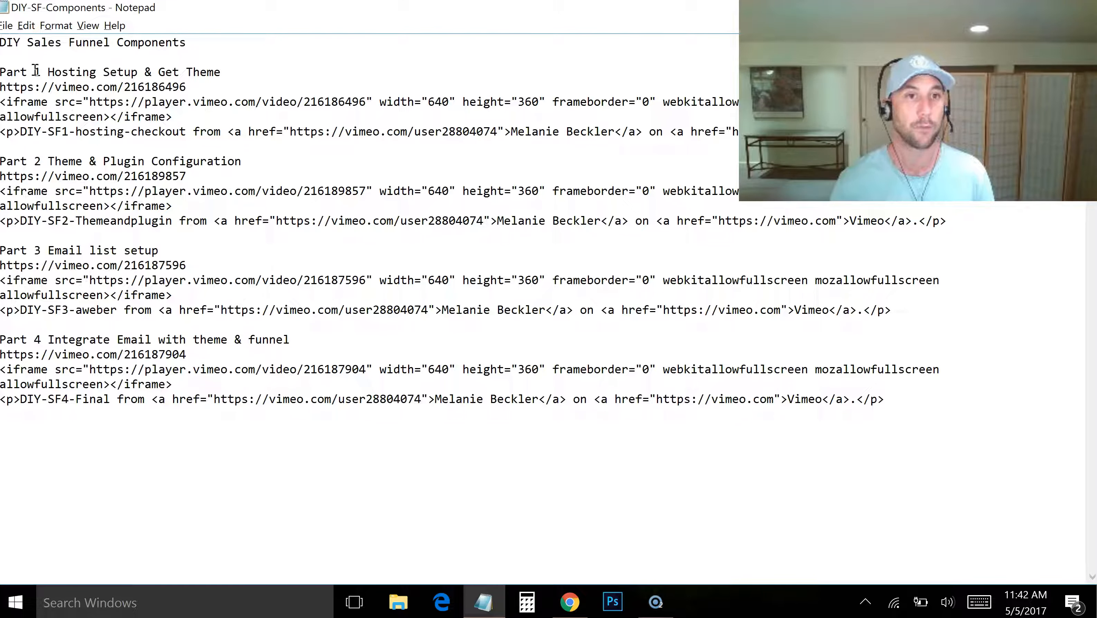
pyautogui.click(196, 254)
pyautogui.click(206, 270)
pyautogui.press('Return')
pyautogui.click(193, 253)
pyautogui.press('Return')
pyautogui.moveTo(195, 279); pyautogui.dragTo(2, 281)
pyautogui.click(150, 281)
pyautogui.doubleClick(150, 281)
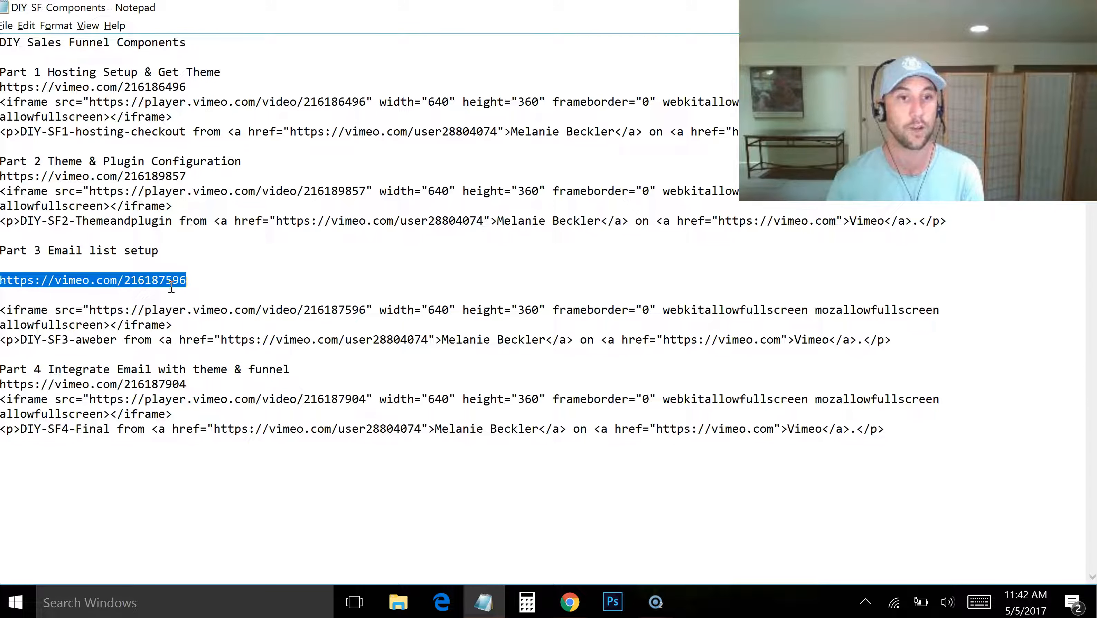
# Insert a blank line above and below the Vimeo link in the Part 4 section
pyautogui.click(304, 374)
pyautogui.press('Return')
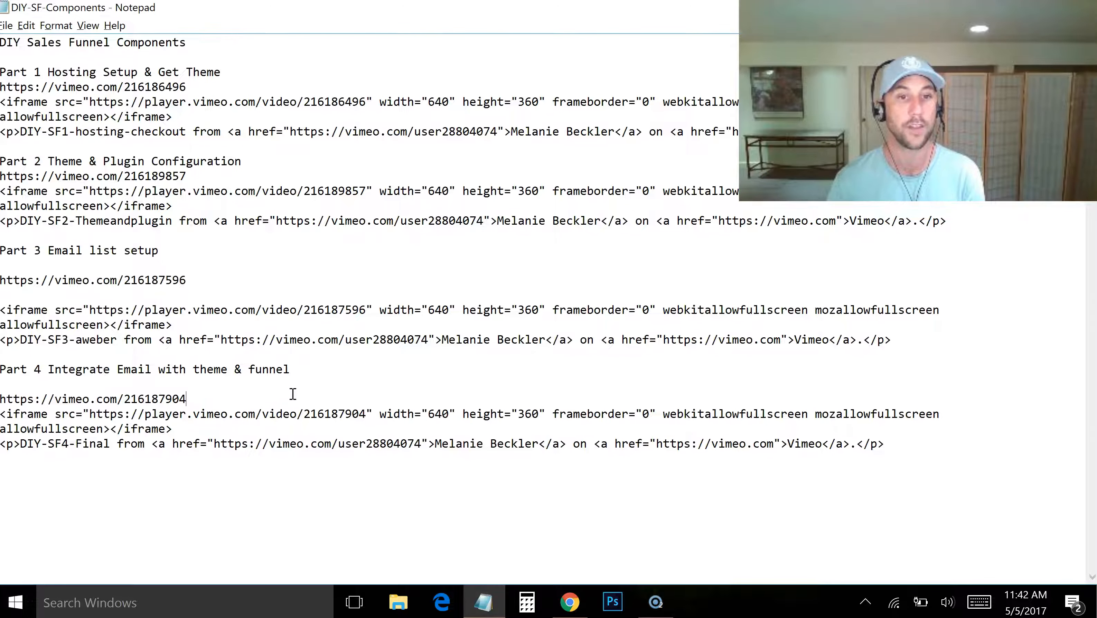
pyautogui.press('Down')
pyautogui.press('Down')
pyautogui.press('Return')
# Insert a blank line above and below the Vimeo link in the Part 2 section
pyautogui.click(282, 160)
pyautogui.press('Return')
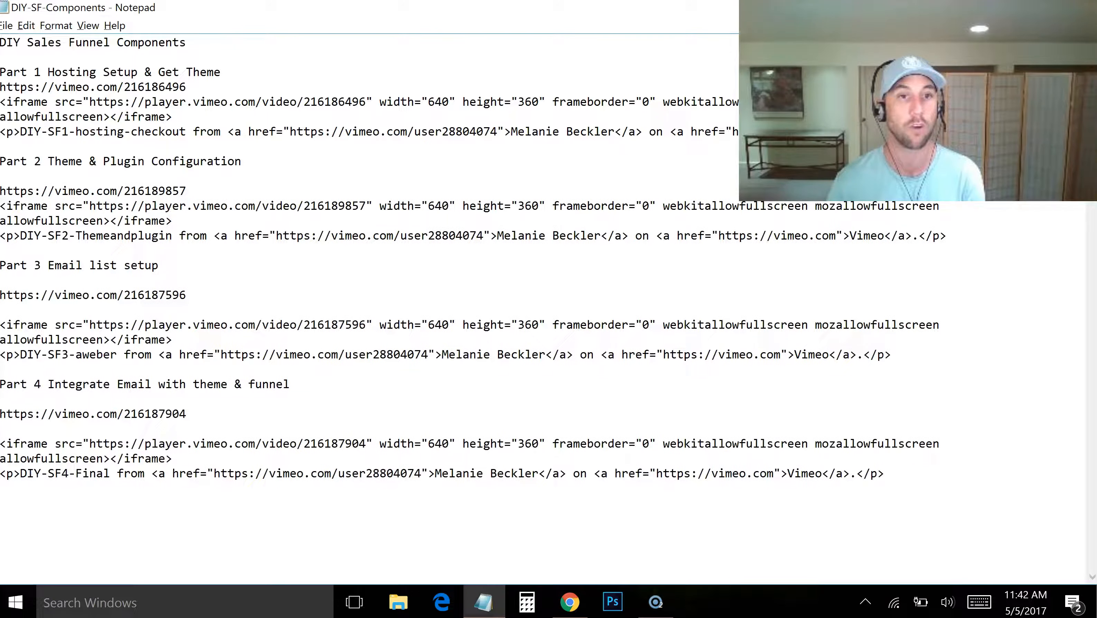
pyautogui.press('Down')
pyautogui.press('Down')
pyautogui.press('Return')
# Insert a blank line above and below the Vimeo link in the Part 1 section
pyautogui.click(235, 71)
pyautogui.press('Return')
pyautogui.press('Down')
pyautogui.press('Down')
pyautogui.press('Return')
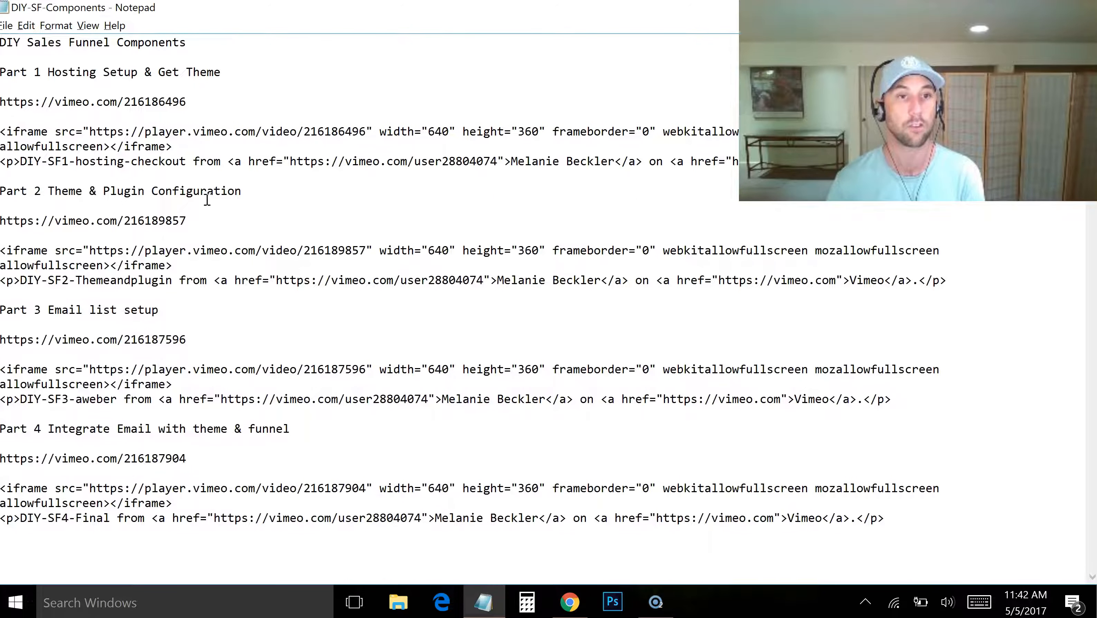
# Add one extra blank line before each of the Part 2, Part 3 and Part 4 headings
pyautogui.click(216, 176)
pyautogui.press('Return')
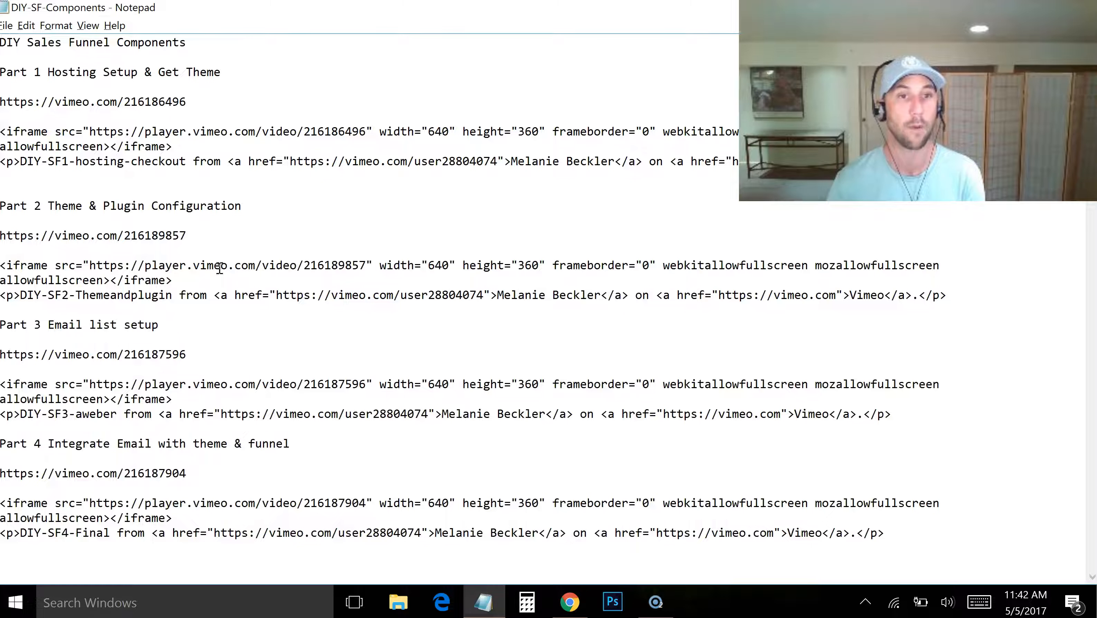
pyautogui.click(206, 311)
pyautogui.press('Return')
pyautogui.click(184, 445)
pyautogui.press('Return')
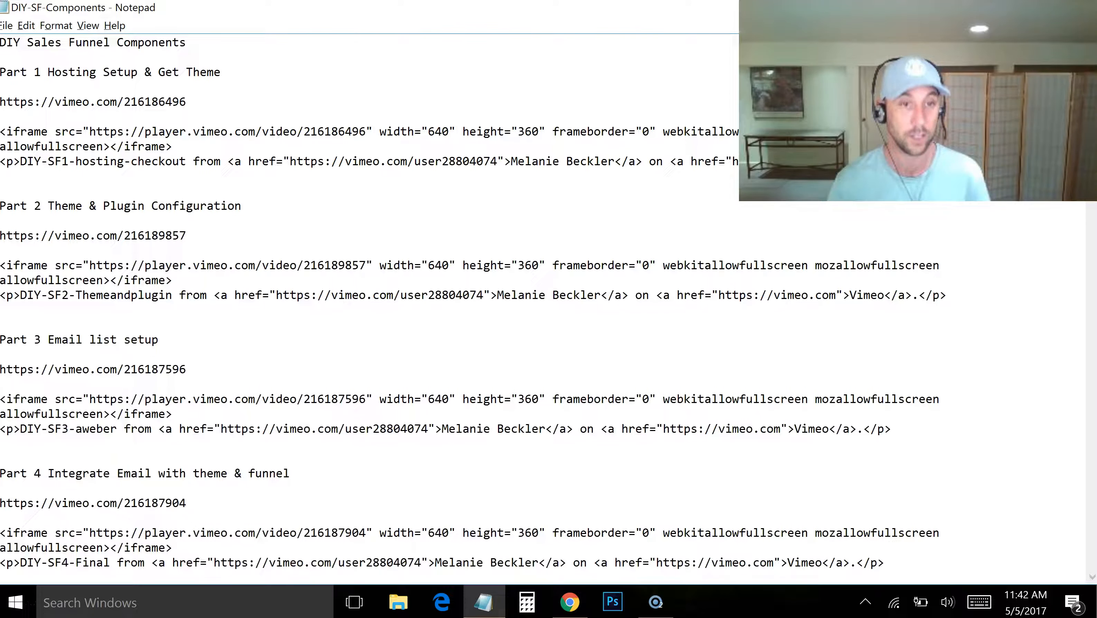
# Switch to Chrome and search Google for "thrive themes apprentice" in a new tab
pyautogui.hotkey('alt', 'Tab')
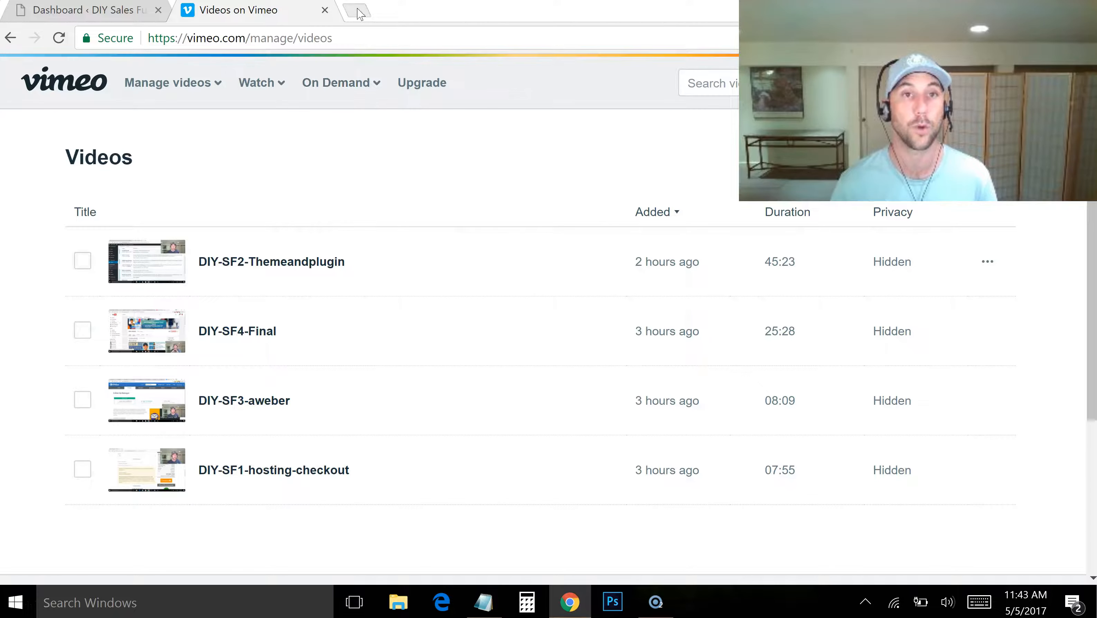
pyautogui.click(359, 12)
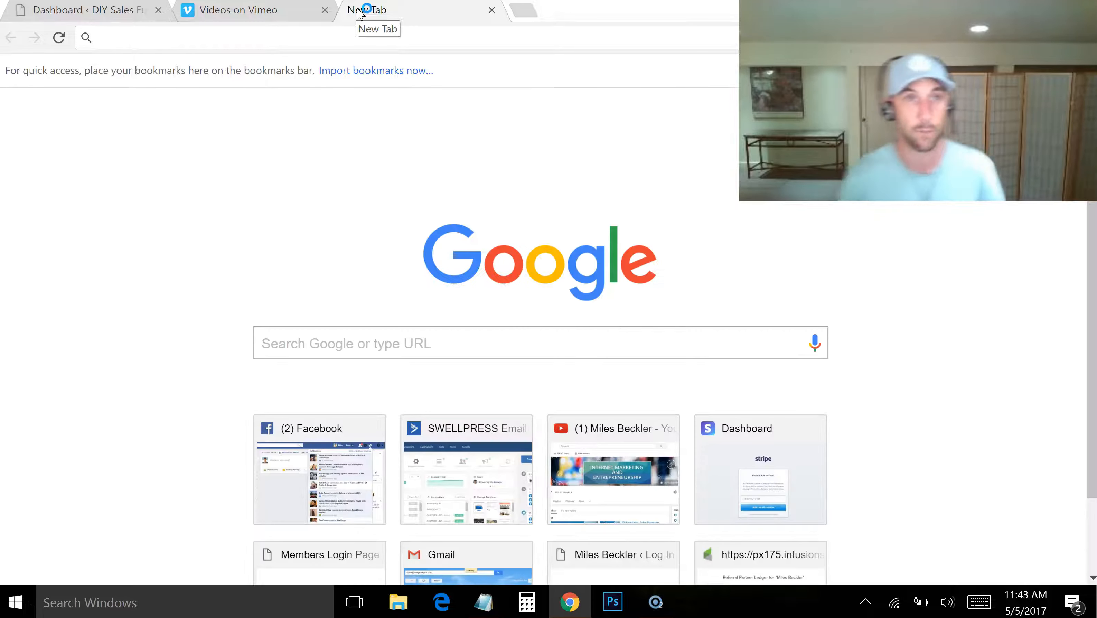
pyautogui.write('t')
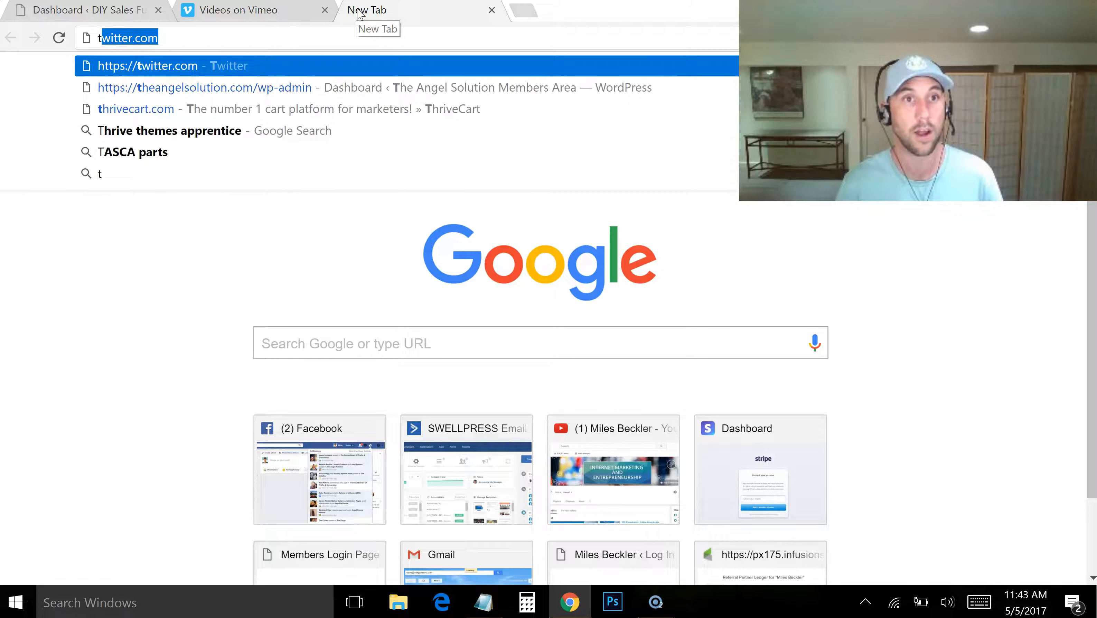
pyautogui.write('hrive themes a')
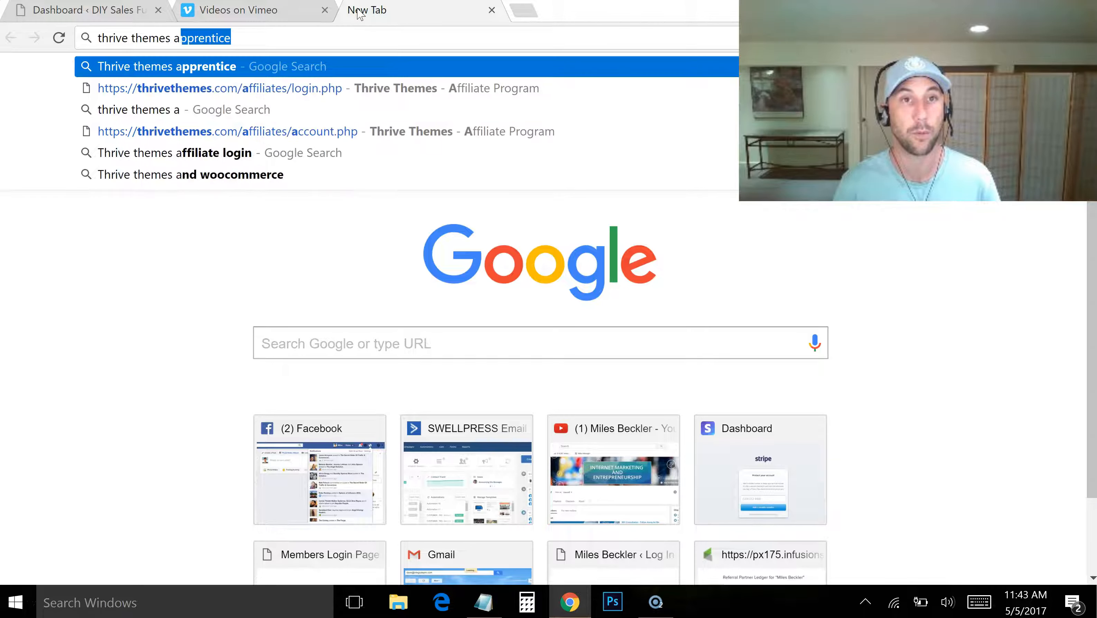
pyautogui.write('pprentice')
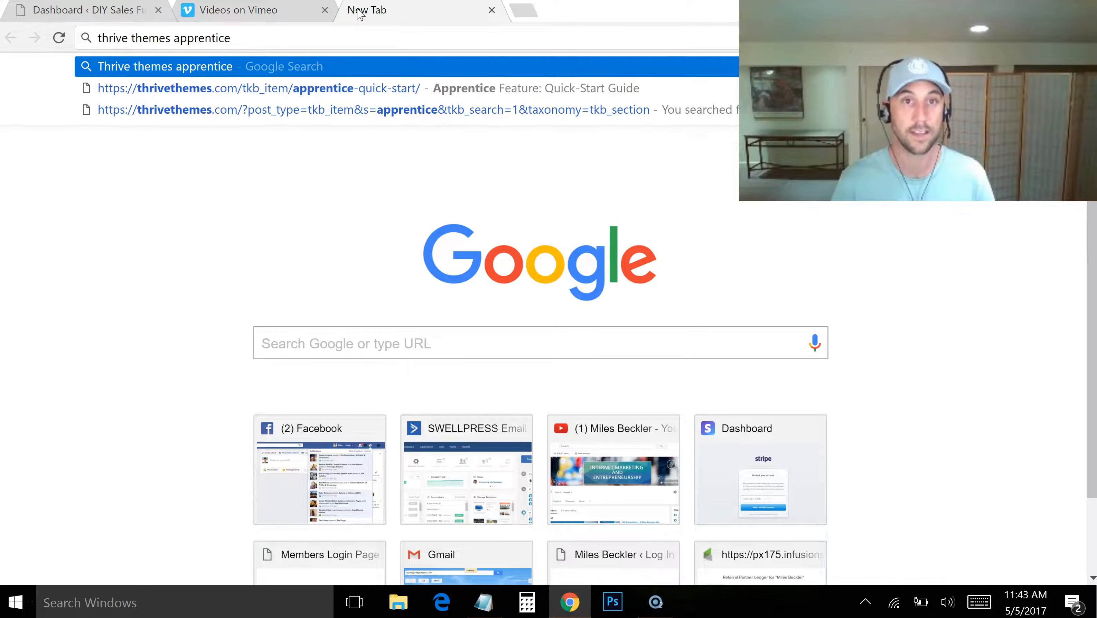
pyautogui.press('Return')
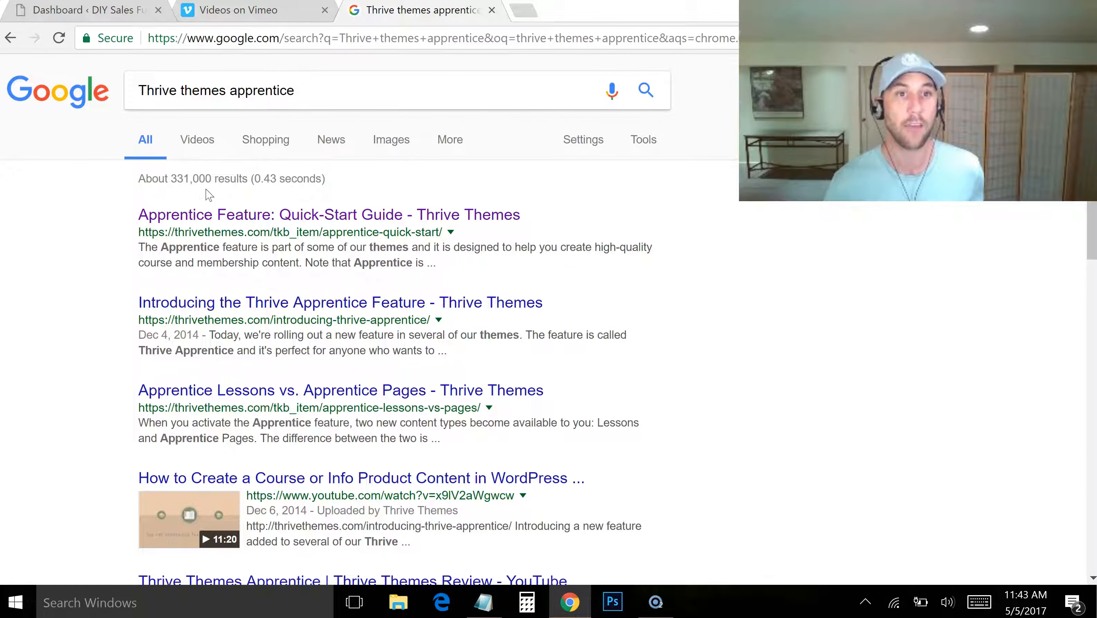
# Open the "Apprentice Feature: Quick-Start Guide" result from Thrive Themes
pyautogui.click(269, 232)
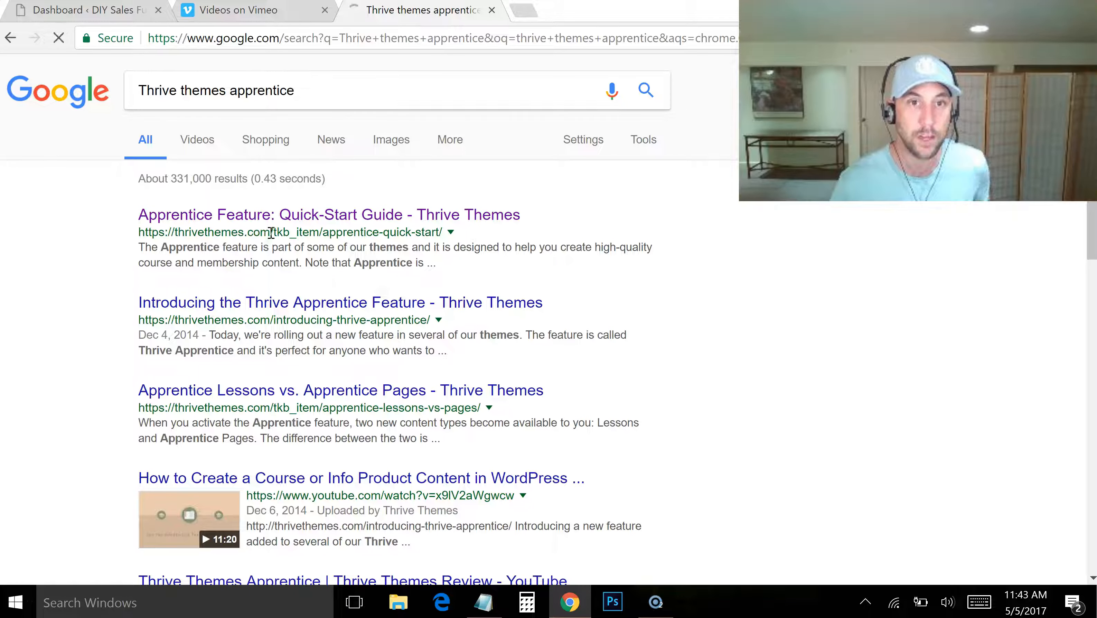
pyautogui.moveTo(274, 233); pyautogui.dragTo(440, 233)
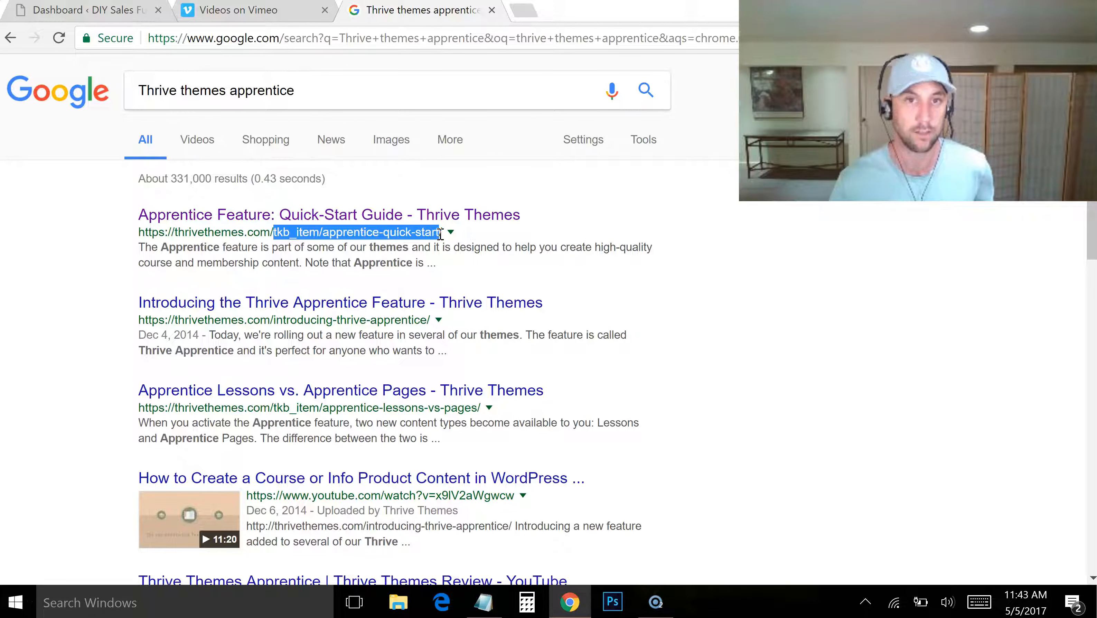
pyautogui.click(615, 218)
pyautogui.click(440, 219)
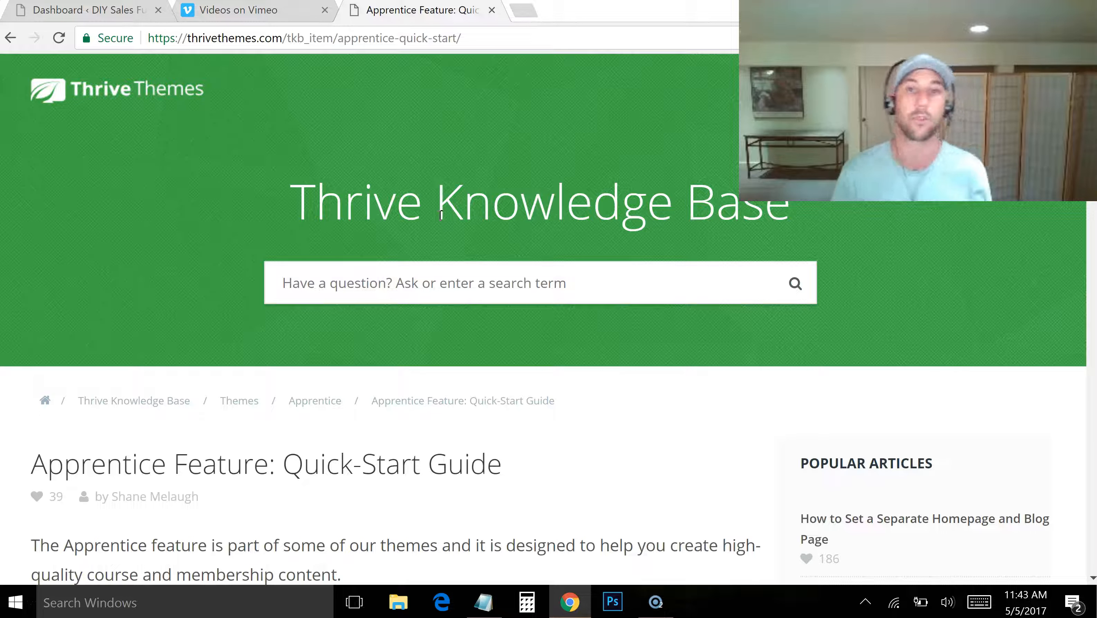
pyautogui.click(371, 283)
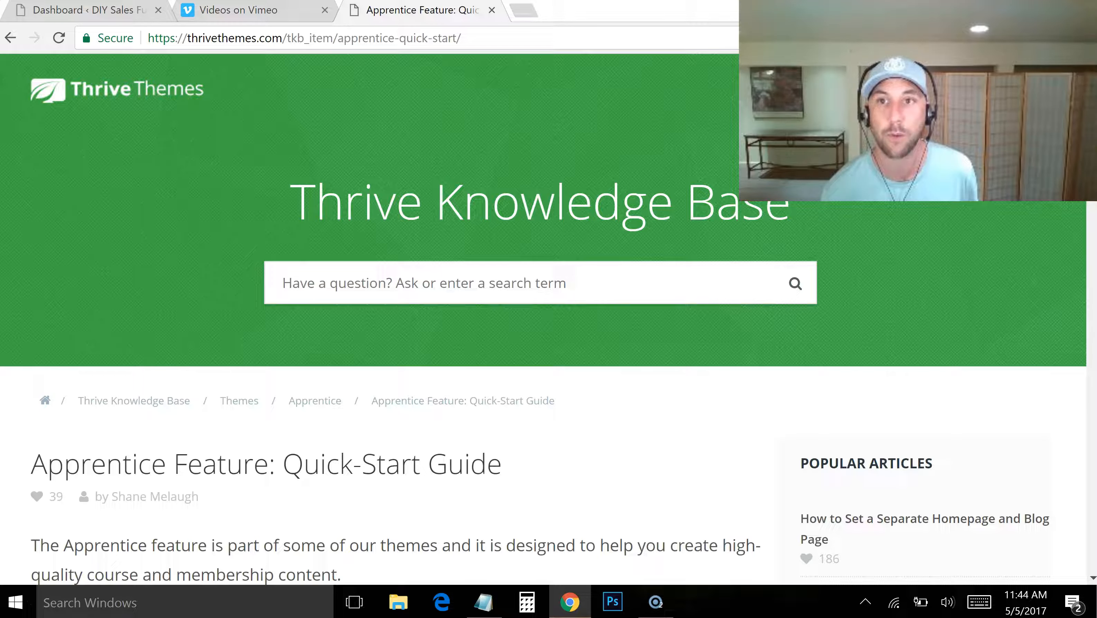
# Read the quick-start guide's introduction and examine its list of themes that include the Apprentice feature
pyautogui.moveTo(541, 247); pyautogui.dragTo(519, 72)
pyautogui.click(541, 207)
pyautogui.scroll(-8, 540, 320)
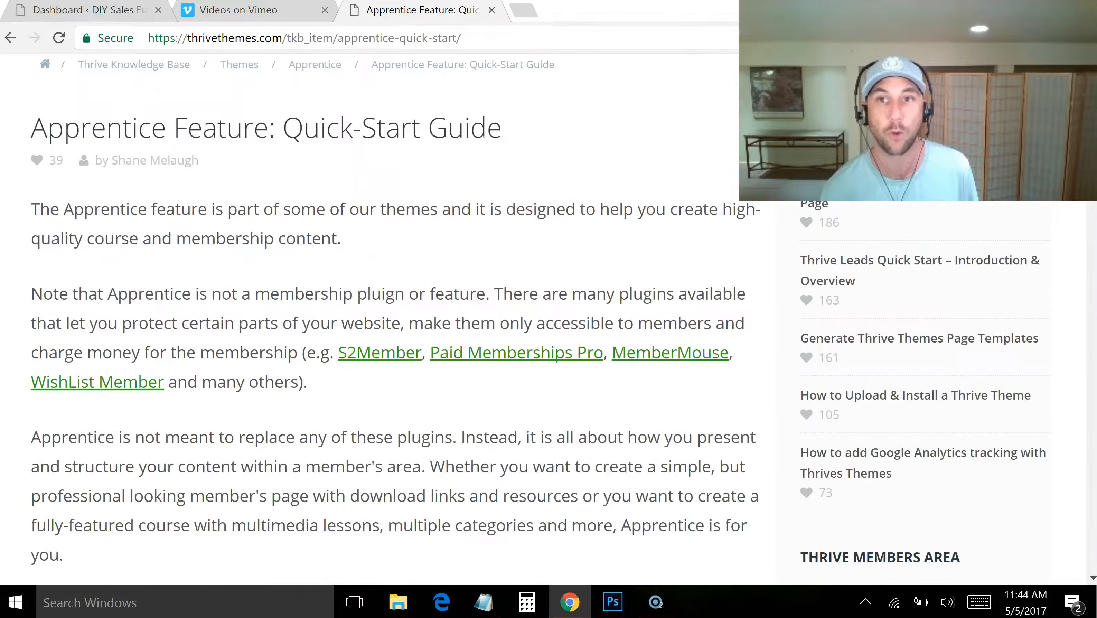
pyautogui.scroll(-20, 389, 320)
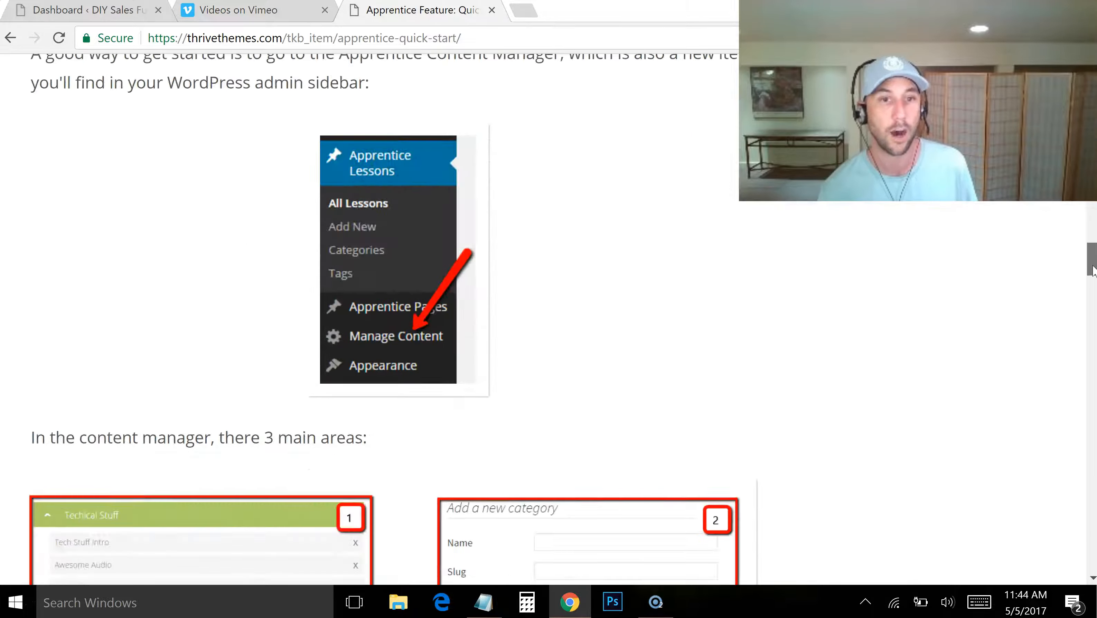
pyautogui.scroll(20, 389, 320)
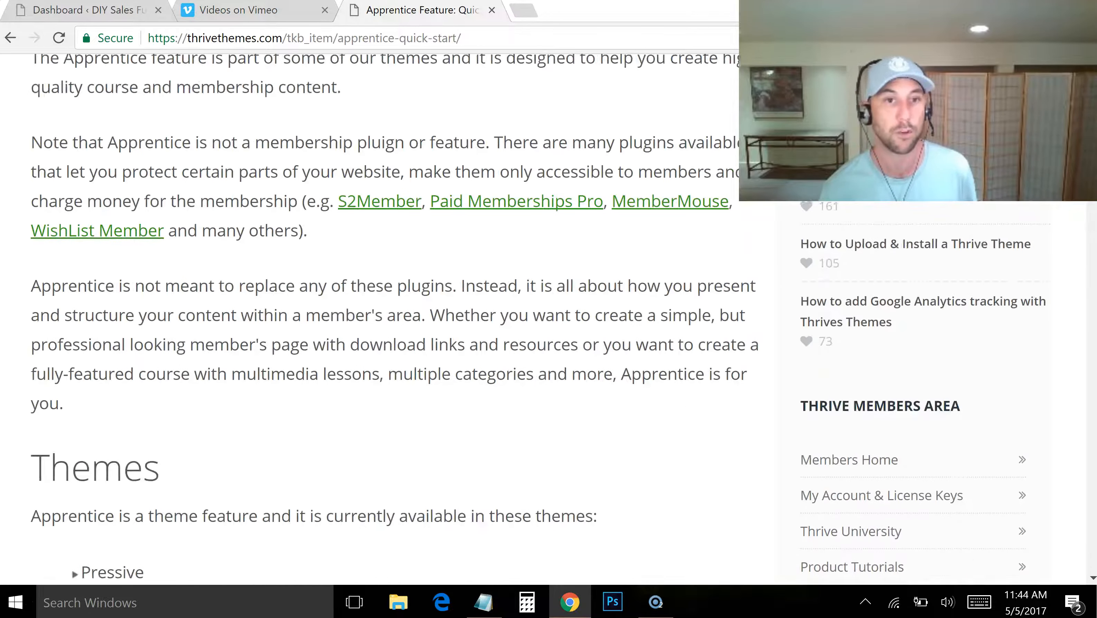
pyautogui.scroll(-2, 549, 167)
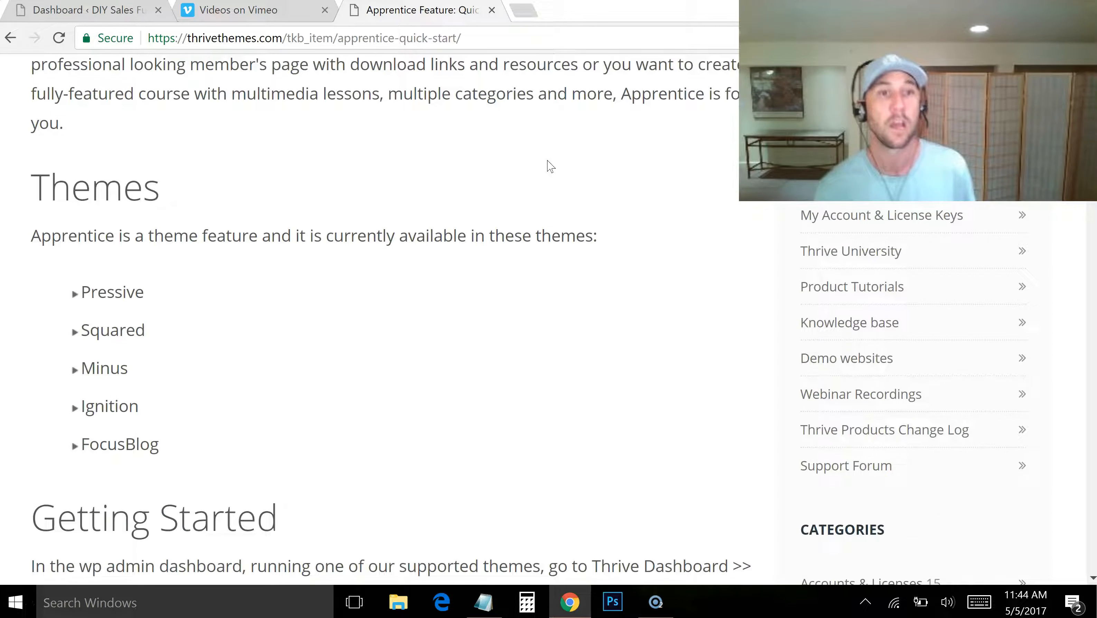
pyautogui.moveTo(59, 296); pyautogui.dragTo(192, 449)
pyautogui.click(196, 453)
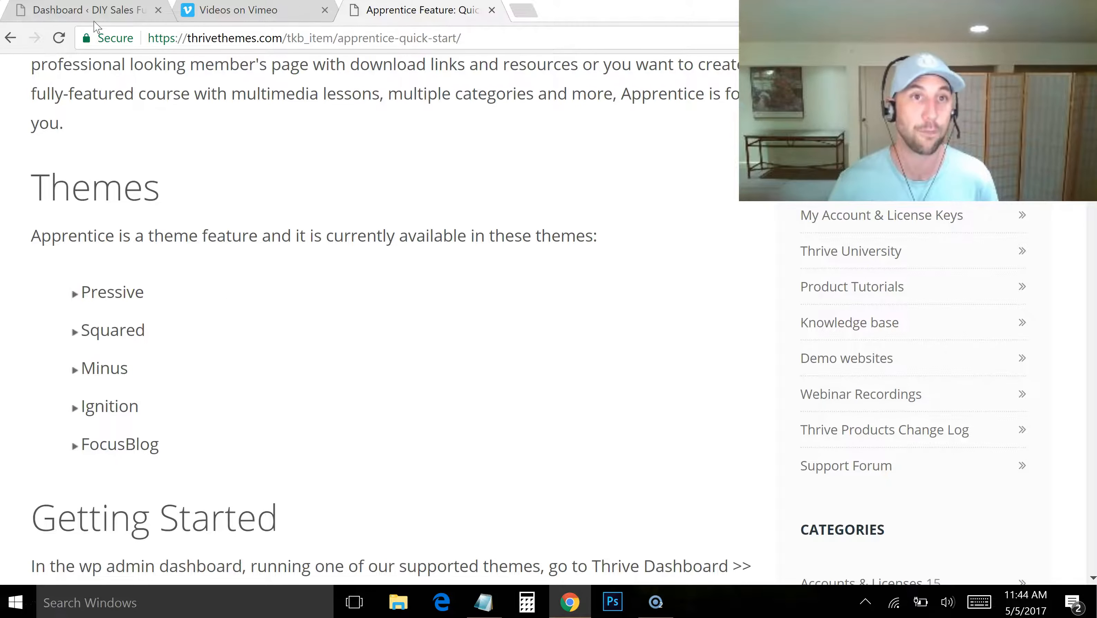
# Enable the Apprentice feature in the FocusBlog theme options of the DIY Sales Funnel WordPress site
pyautogui.click(95, 12)
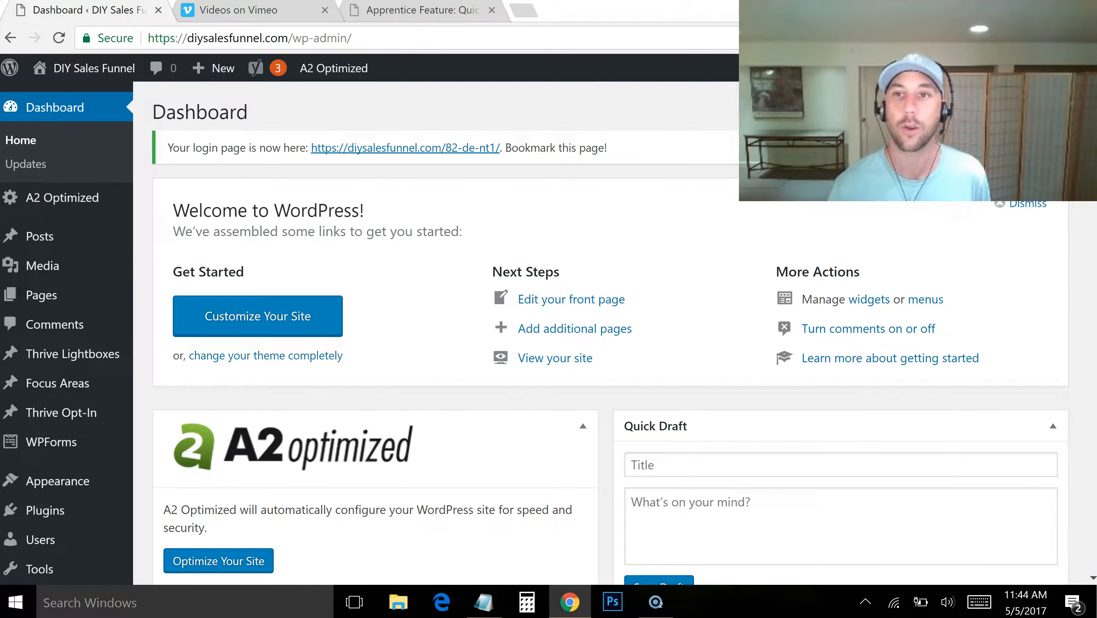
pyautogui.scroll(-15, 992, 429)
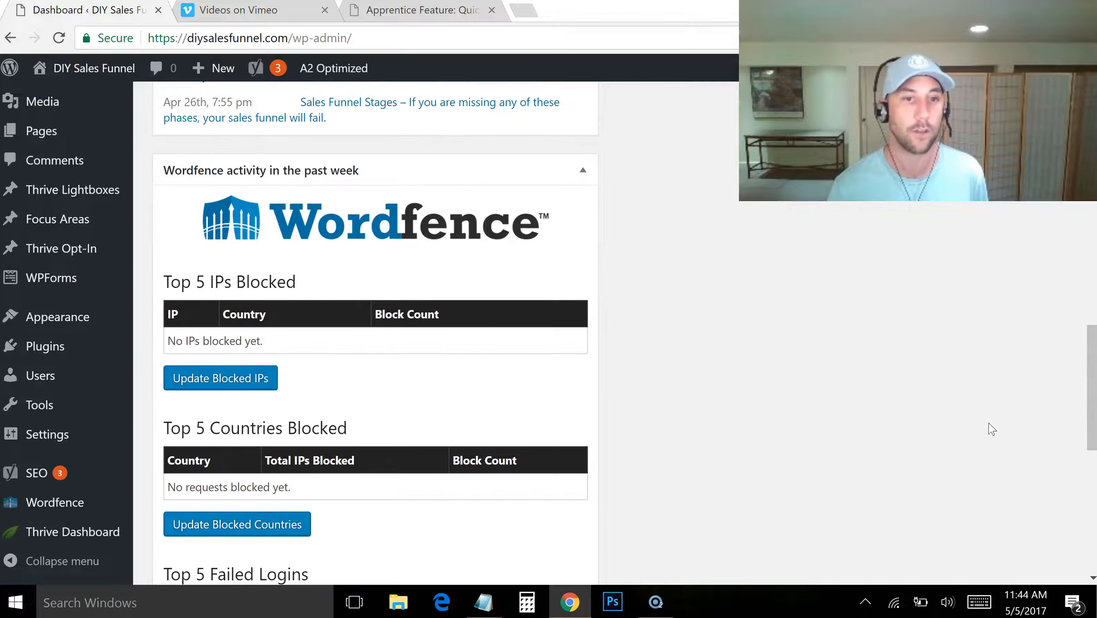
pyautogui.click(97, 532)
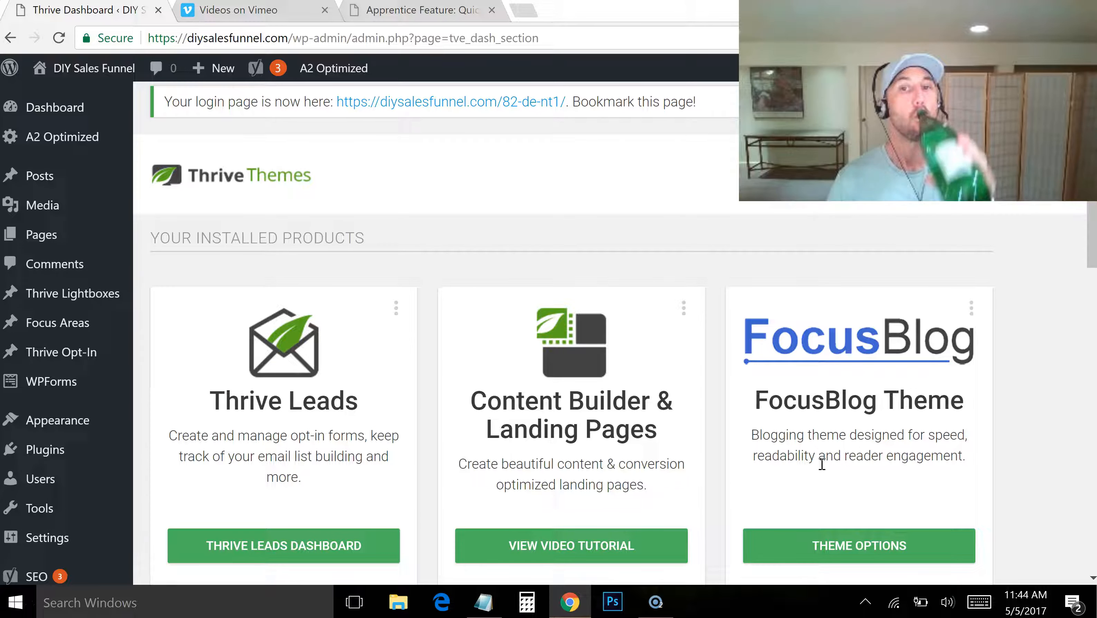
pyautogui.click(868, 554)
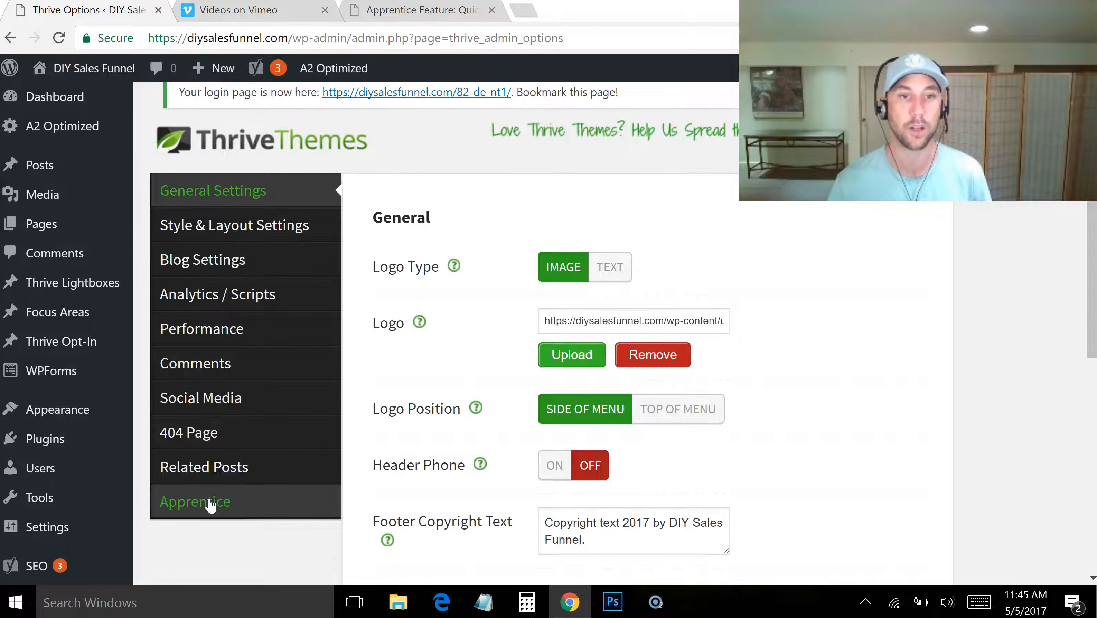
pyautogui.click(192, 510)
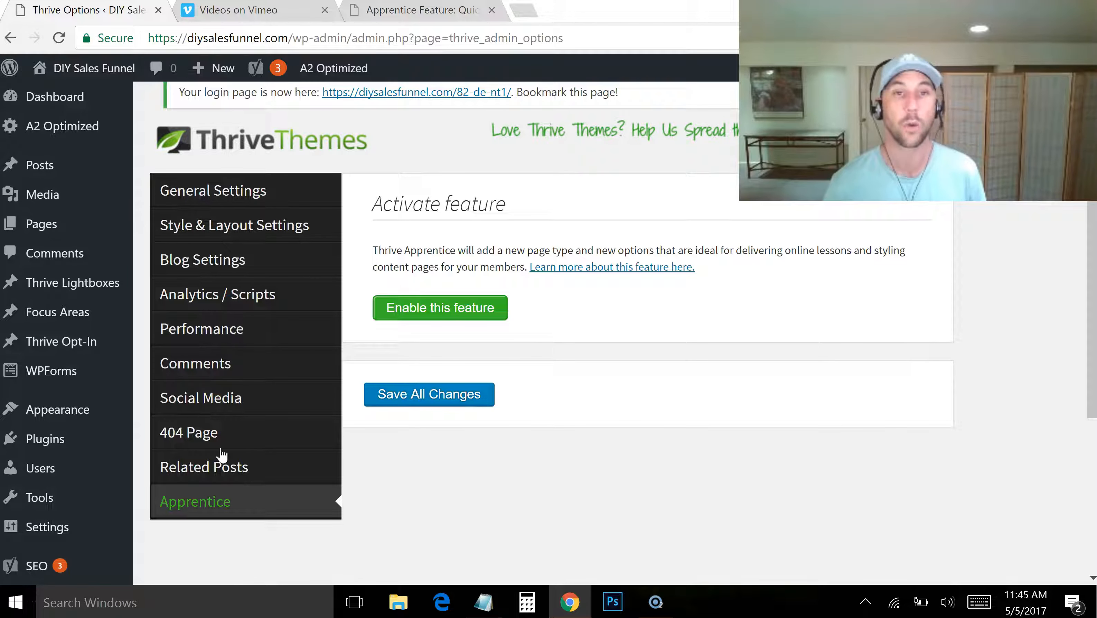
pyautogui.click(420, 315)
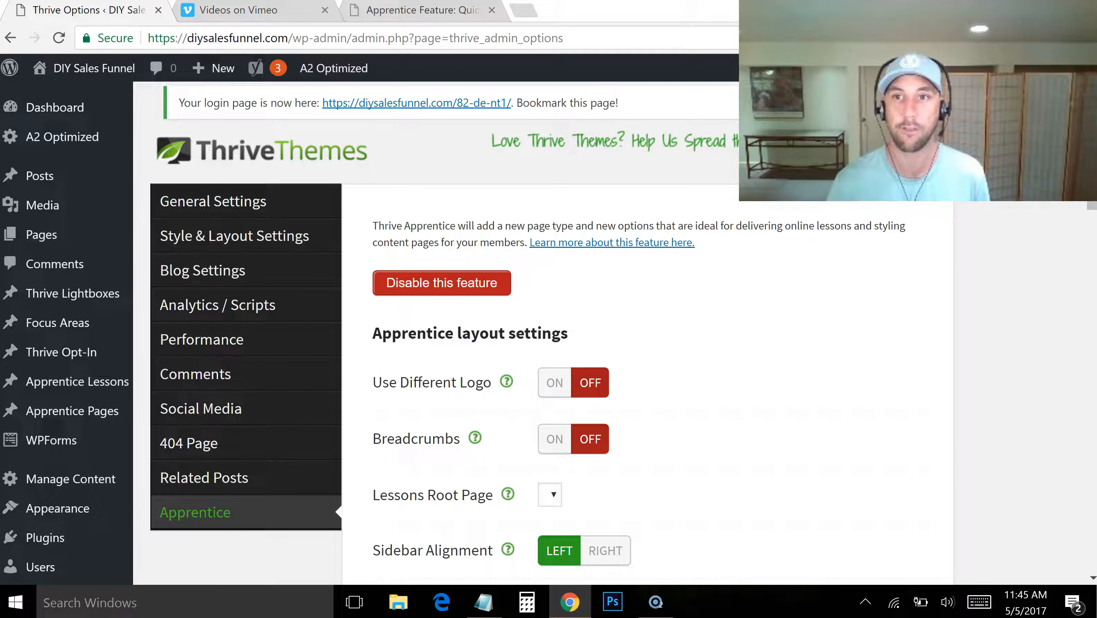
# Turn on Breadcrumbs in the Apprentice layout settings and check the Lessons Root Page choices
pyautogui.scroll(-3, 549, 333)
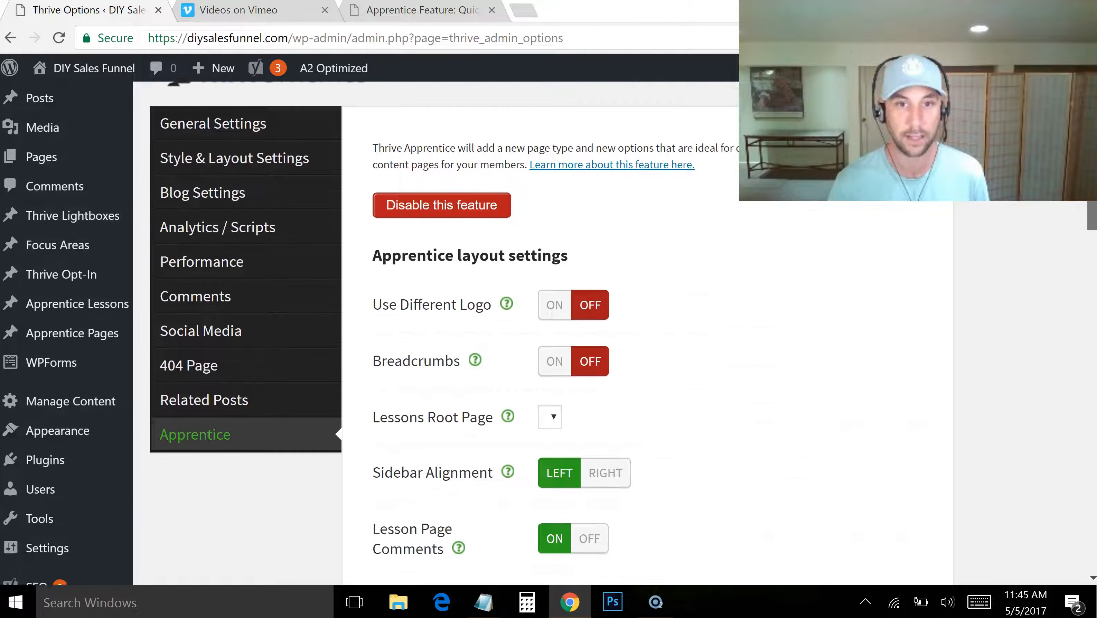
pyautogui.scroll(-1, 549, 333)
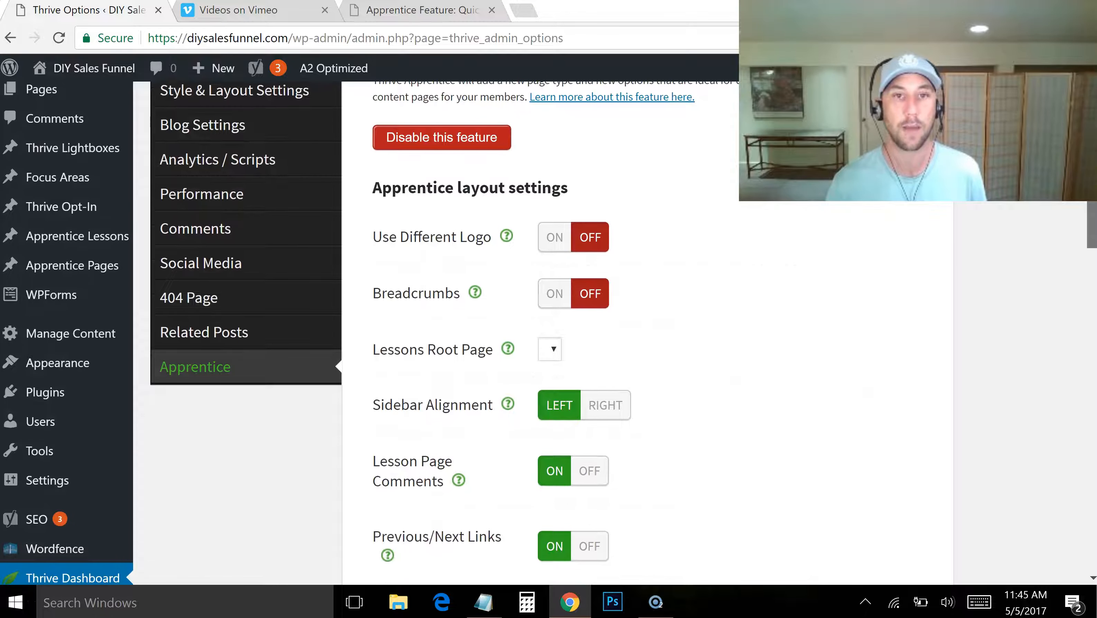
pyautogui.moveTo(507, 404)
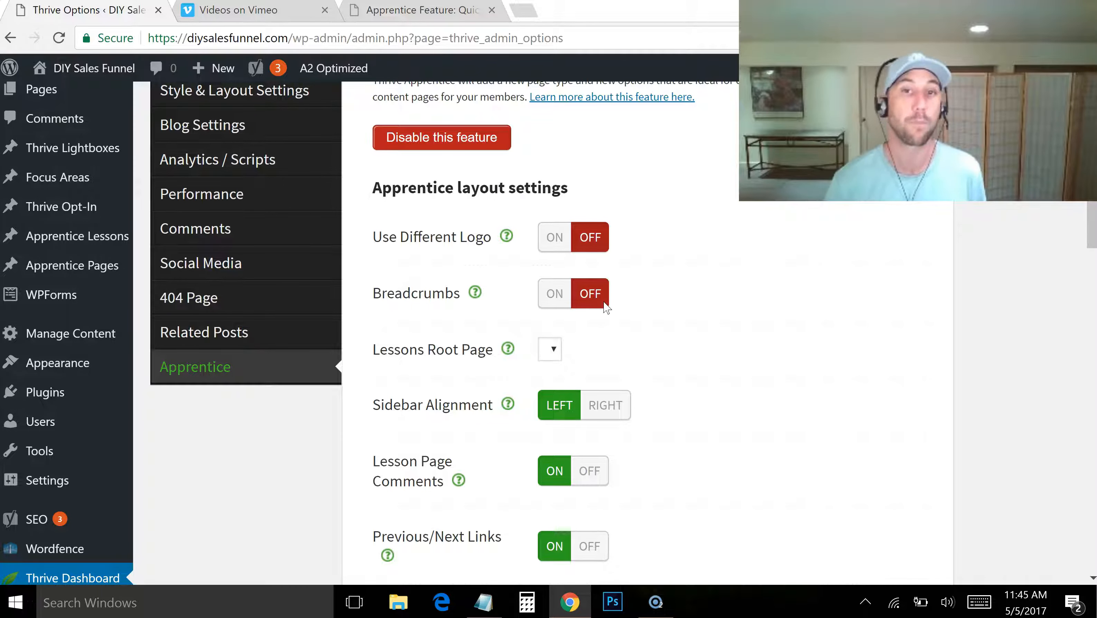
pyautogui.click(550, 300)
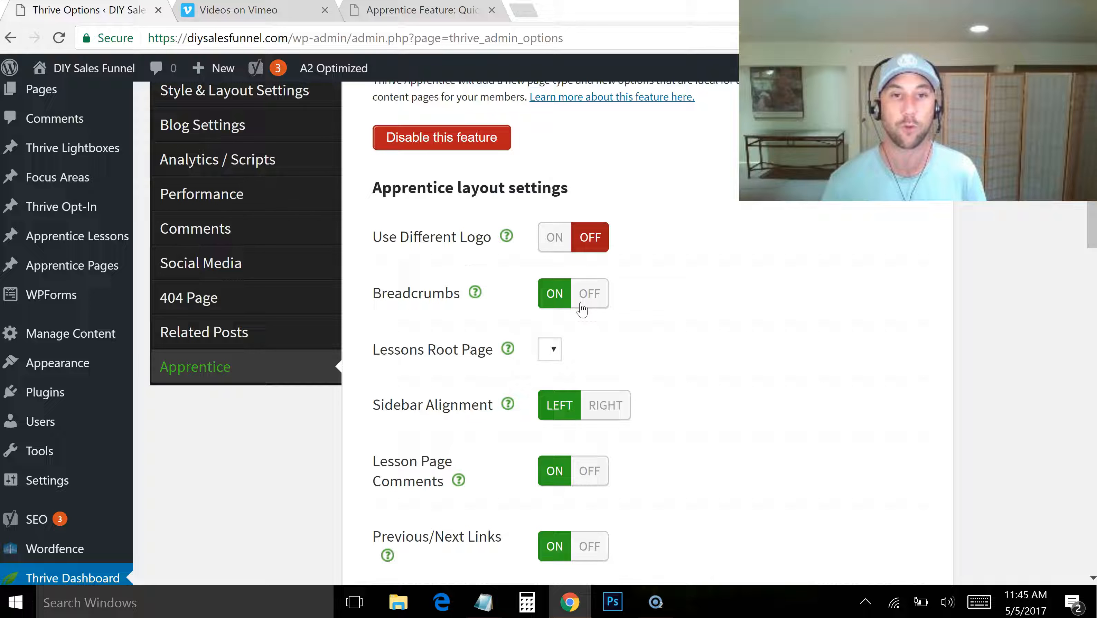
pyautogui.click(551, 350)
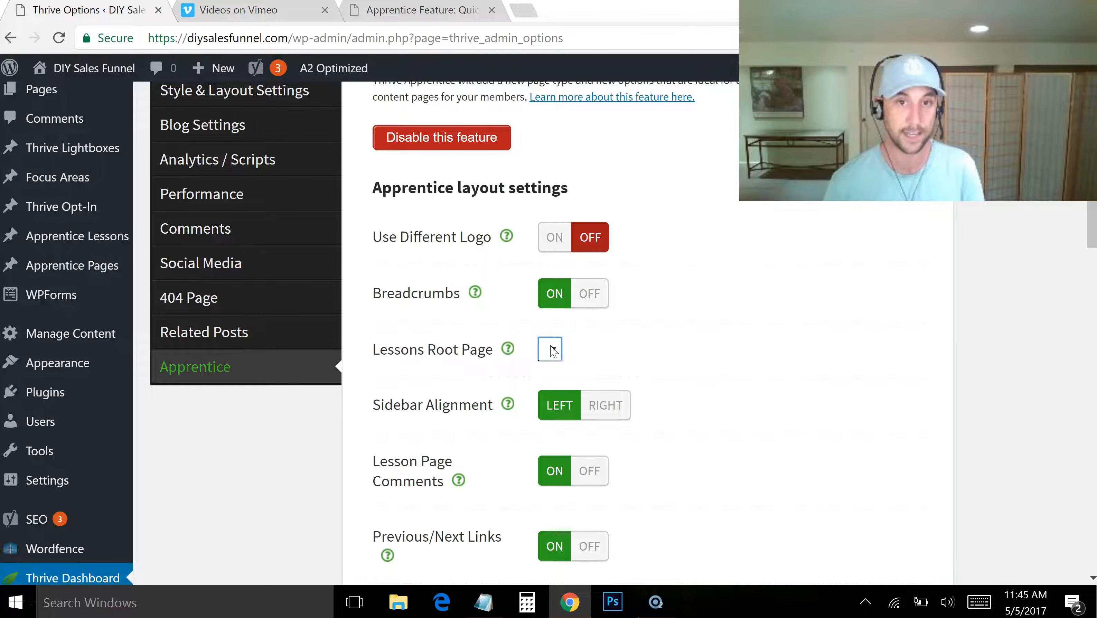
pyautogui.moveTo(1091, 217); pyautogui.dragTo(1092, 218)
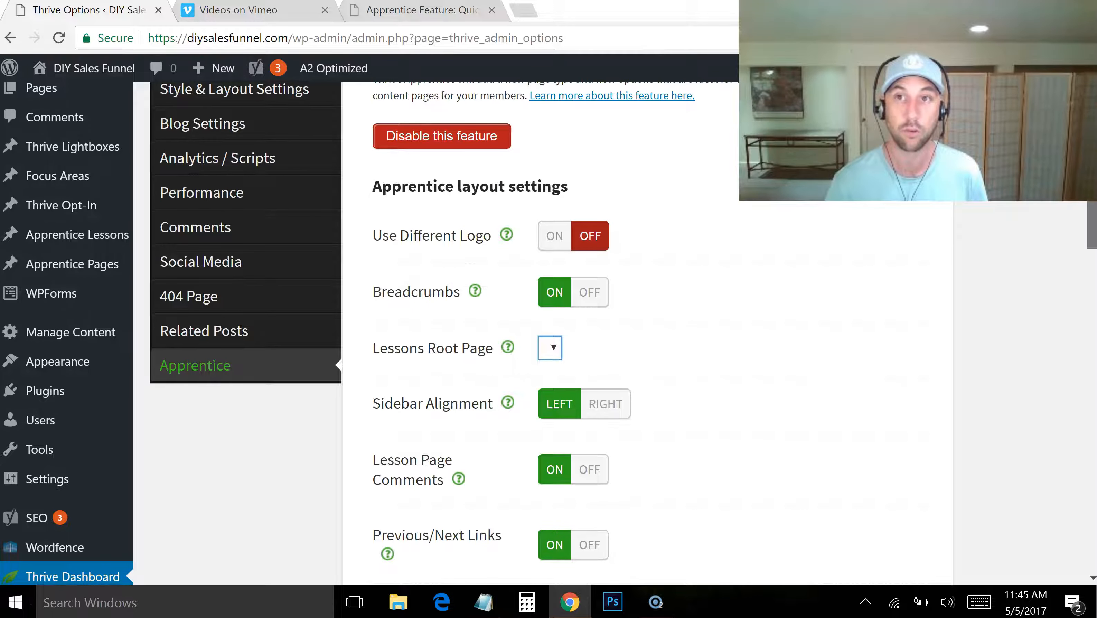
pyautogui.scroll(-2, 554, 376)
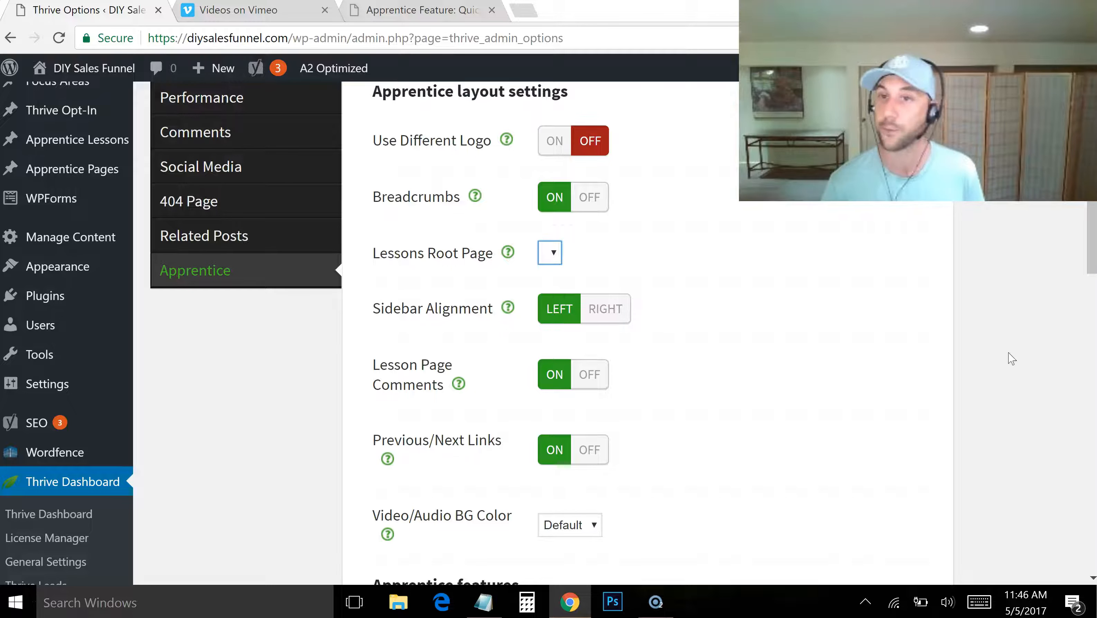
# Set the Video/Audio BG Color to Blue in the Apprentice layout settings
pyautogui.moveTo(1093, 259); pyautogui.dragTo(1080, 339)
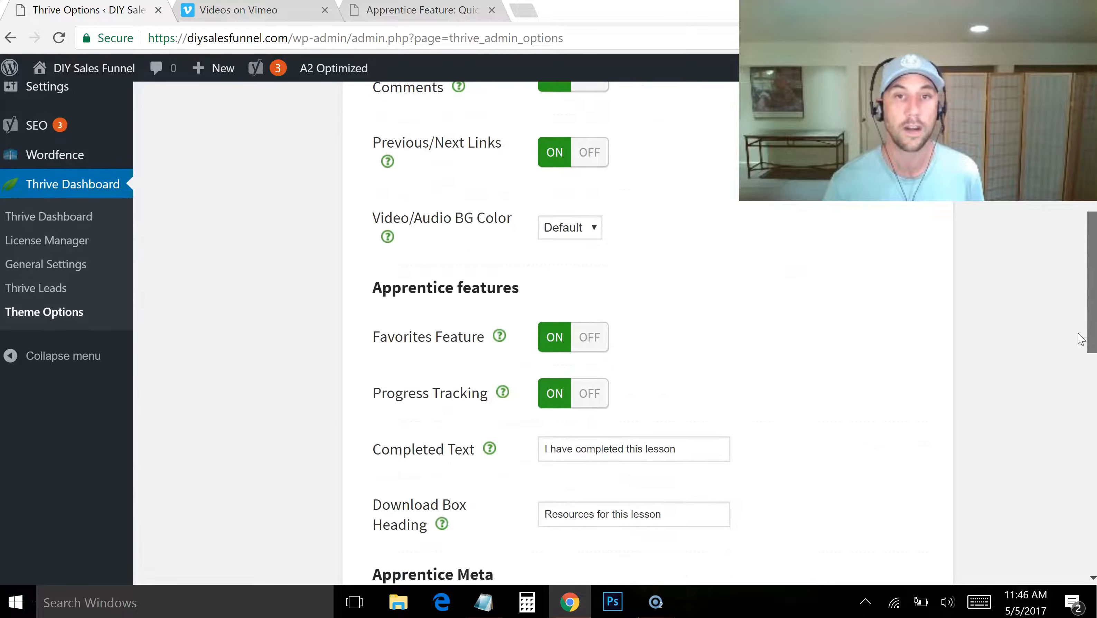
pyautogui.click(573, 228)
pyautogui.click(578, 261)
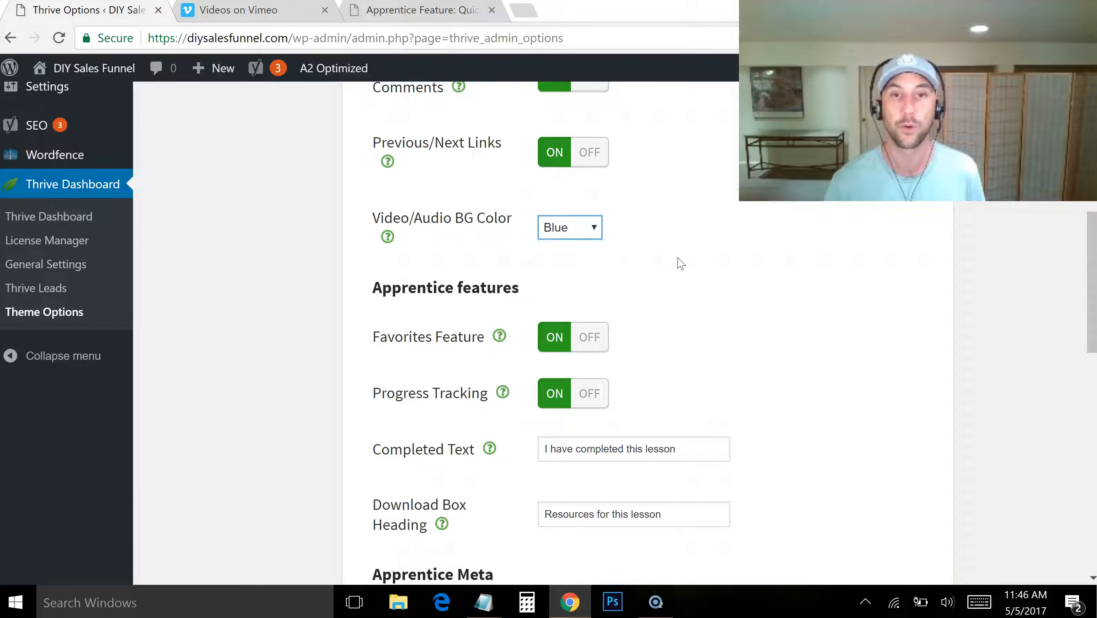
# Change the Completed Text in the Apprentice features to "I'm done with this one"
pyautogui.moveTo(1093, 254); pyautogui.dragTo(1094, 277)
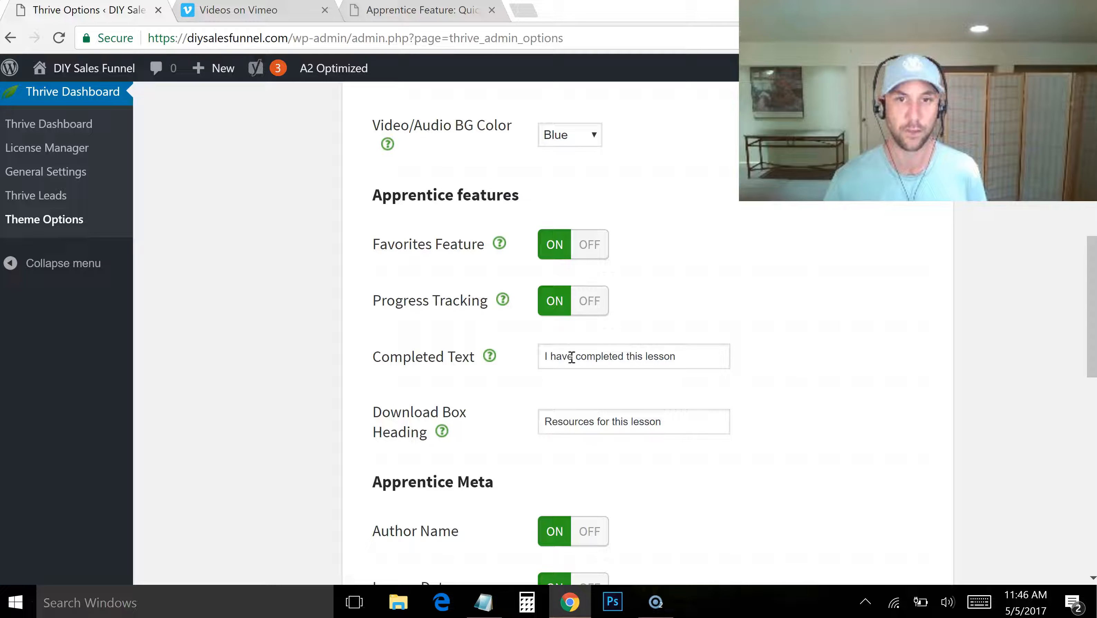
pyautogui.moveTo(676, 357); pyautogui.dragTo(561, 358)
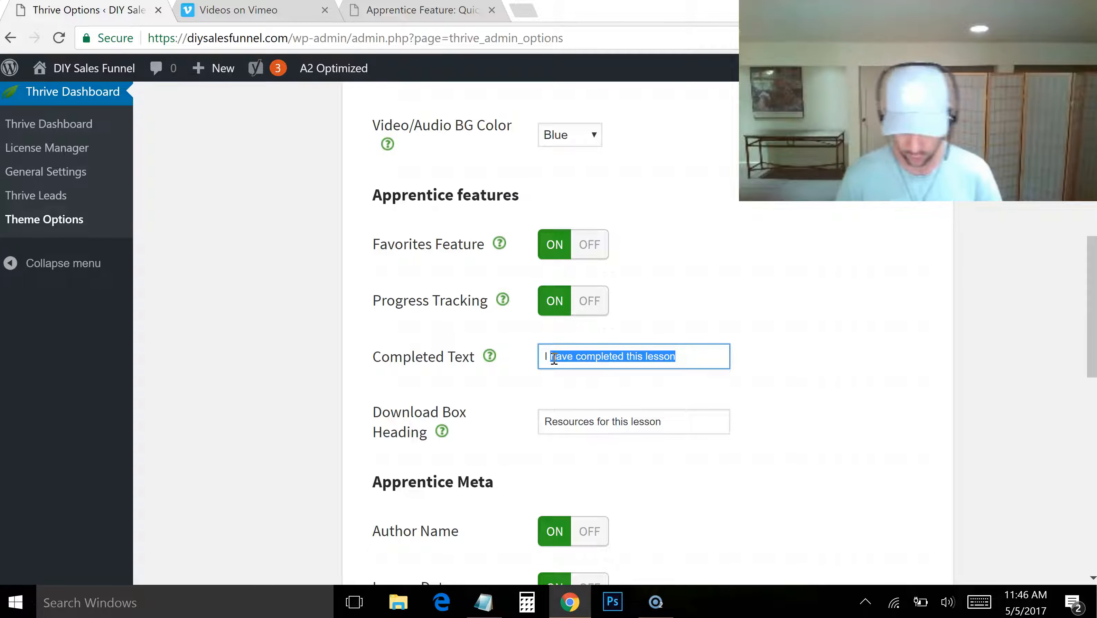
pyautogui.press('BackSpace')
pyautogui.write("'m done with this one")
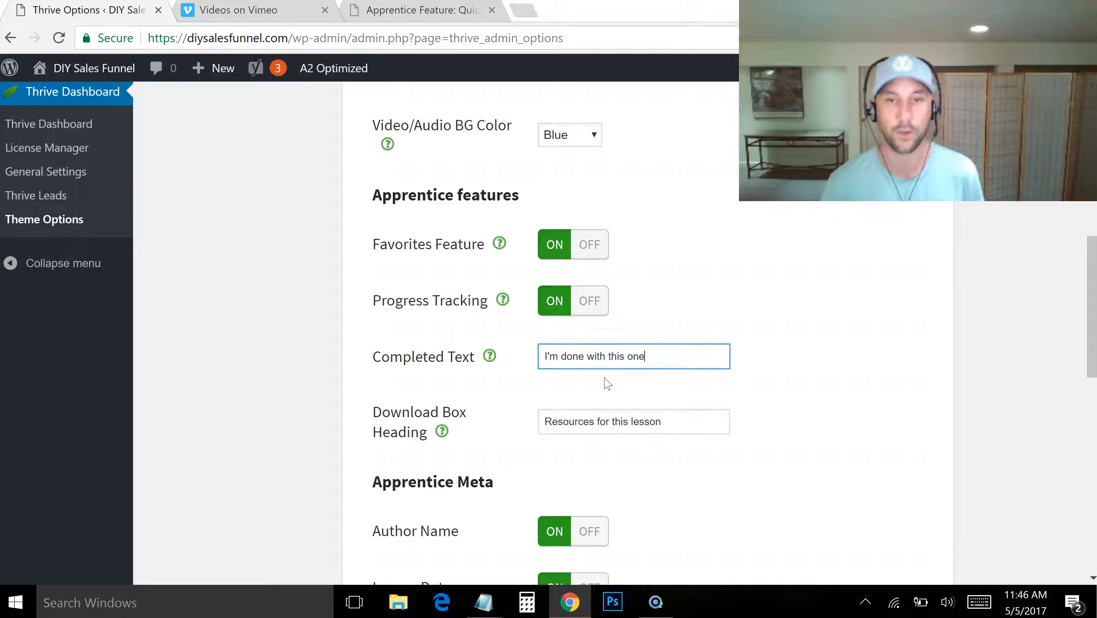
# Replace the Download Box Heading with "Get the downloads and resources below"
pyautogui.click(641, 424)
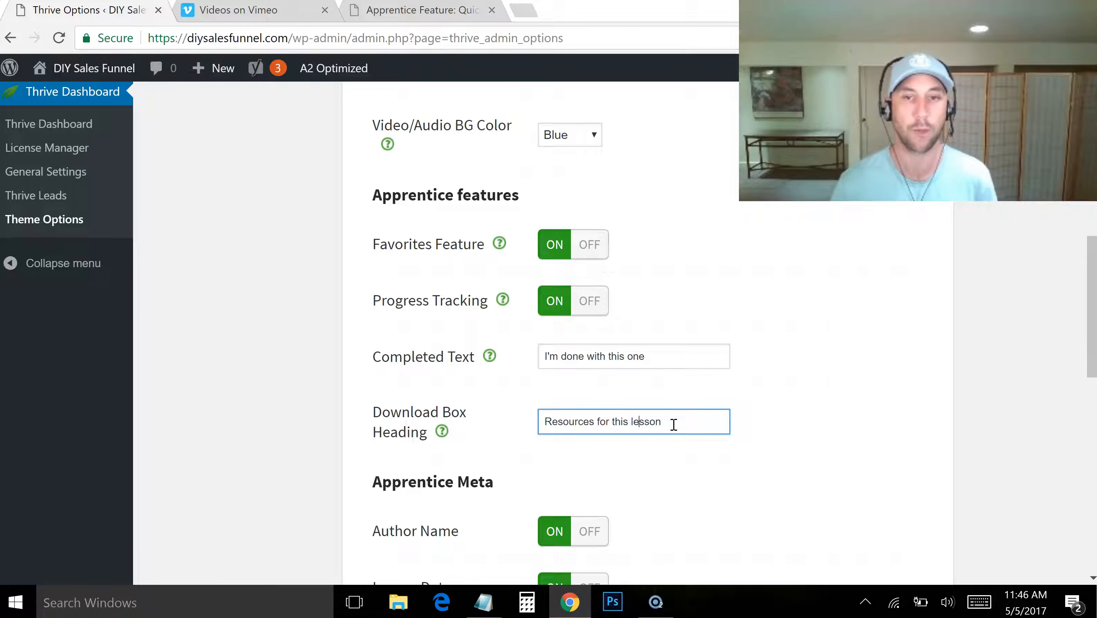
pyautogui.hotkey('ctrl', 'a')
pyautogui.write('Get the dow')
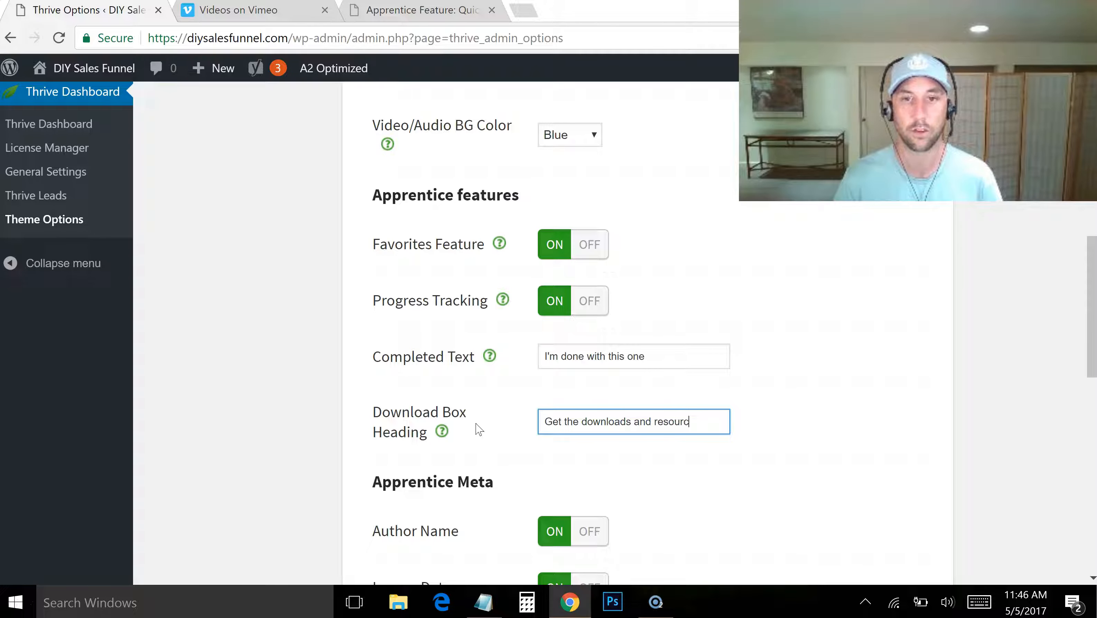
pyautogui.write('nloads and resources below')
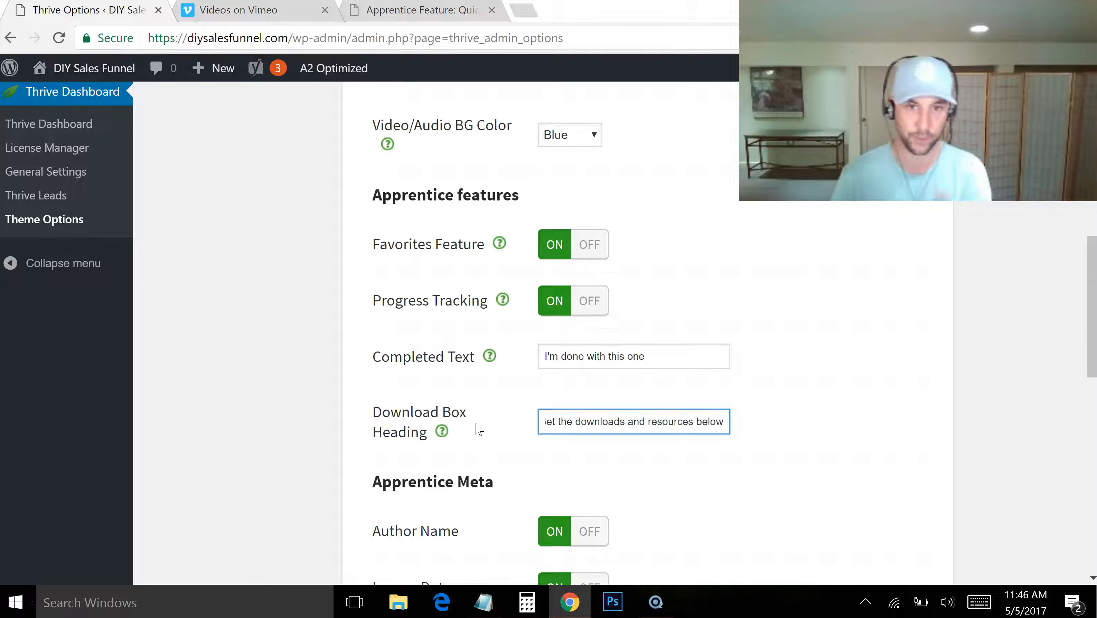
pyautogui.click(817, 434)
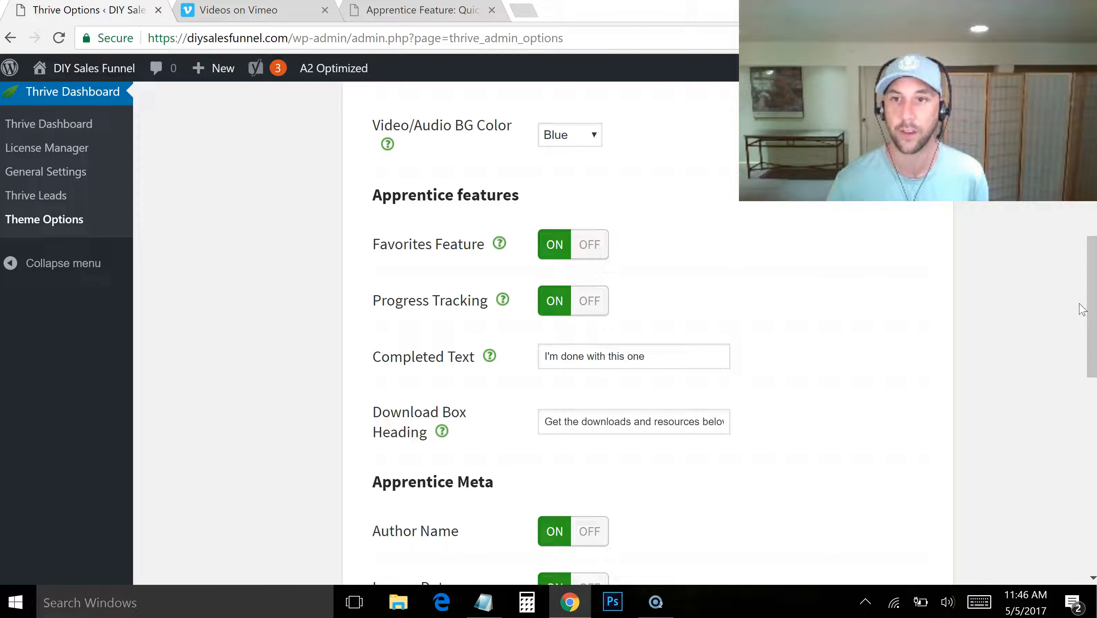
# Set the URL Base for Apprentice Categories to DIY-HowTo
pyautogui.moveTo(1091, 312); pyautogui.dragTo(1091, 377)
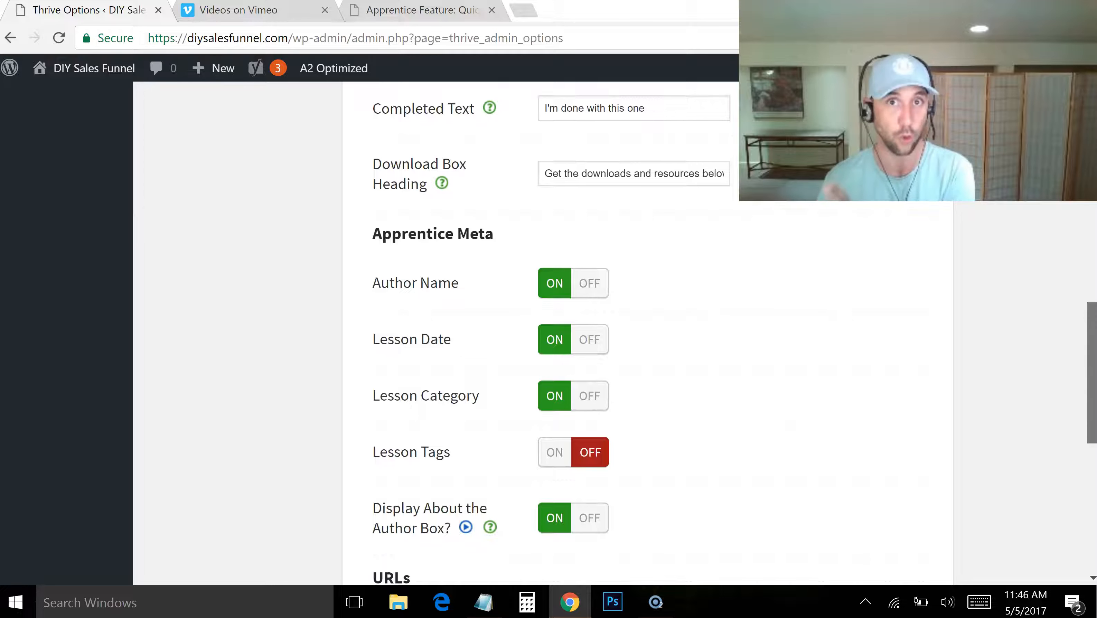
pyautogui.moveTo(1093, 367); pyautogui.dragTo(1093, 490)
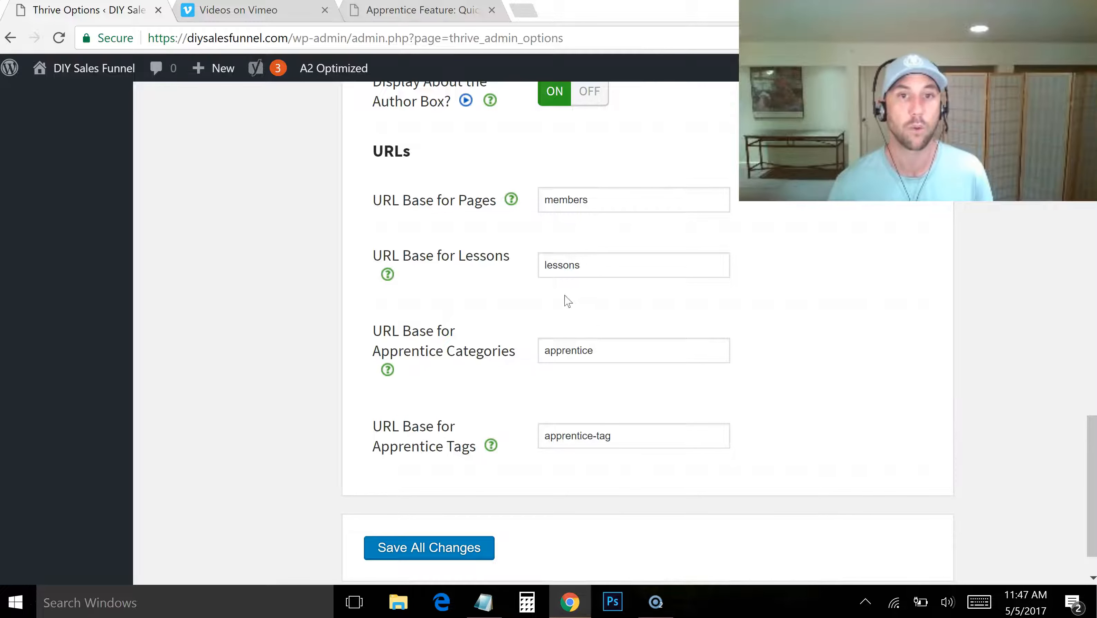
pyautogui.doubleClick(552, 198)
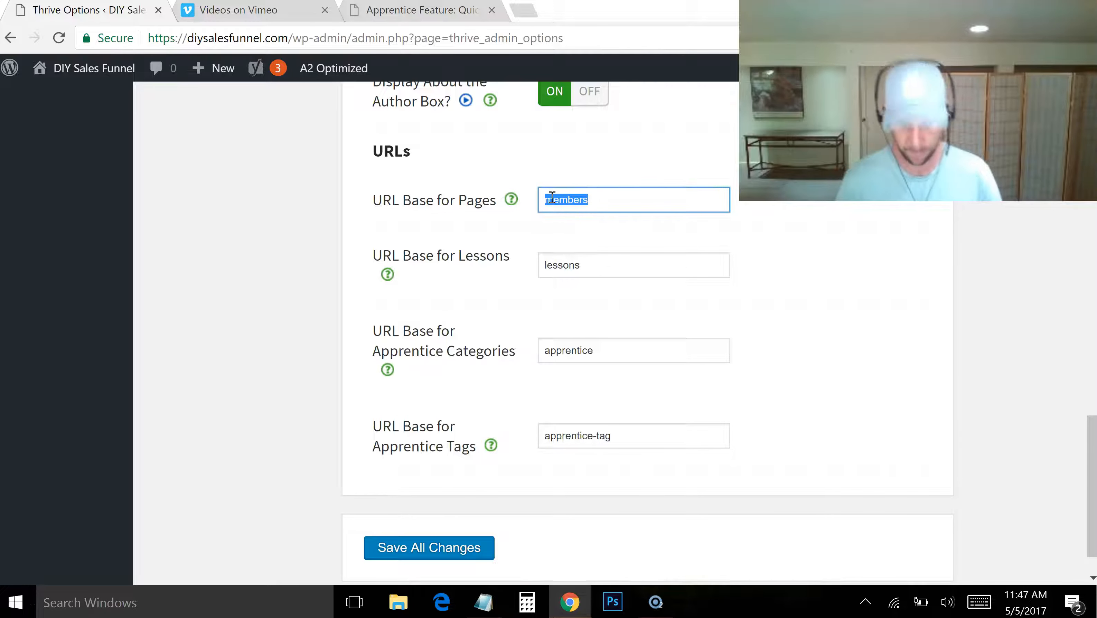
pyautogui.press('Tab')
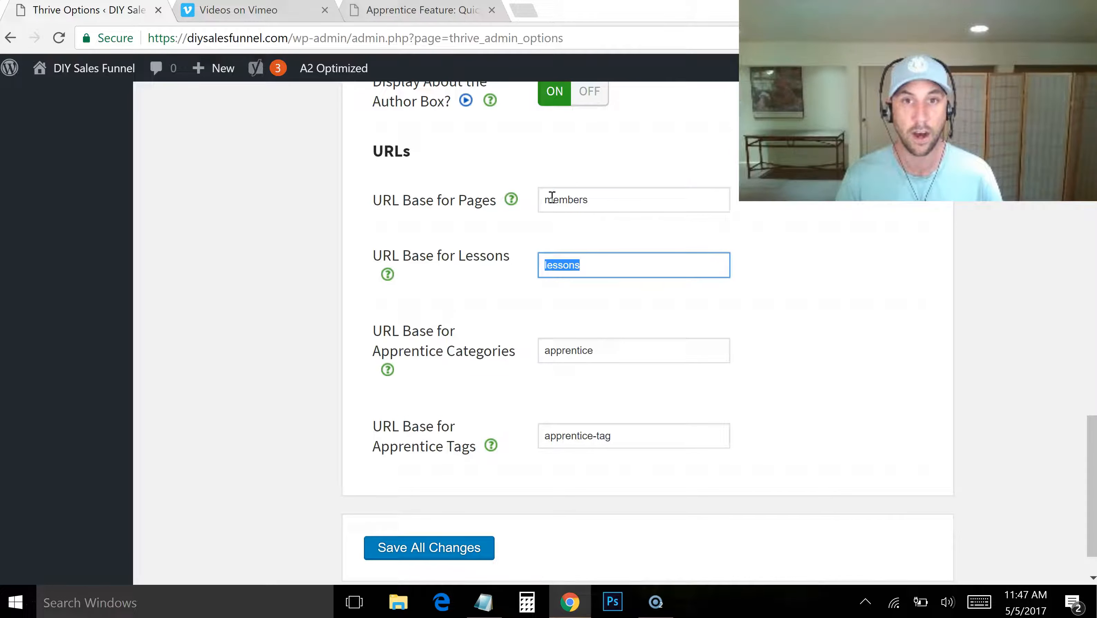
pyautogui.press('Tab')
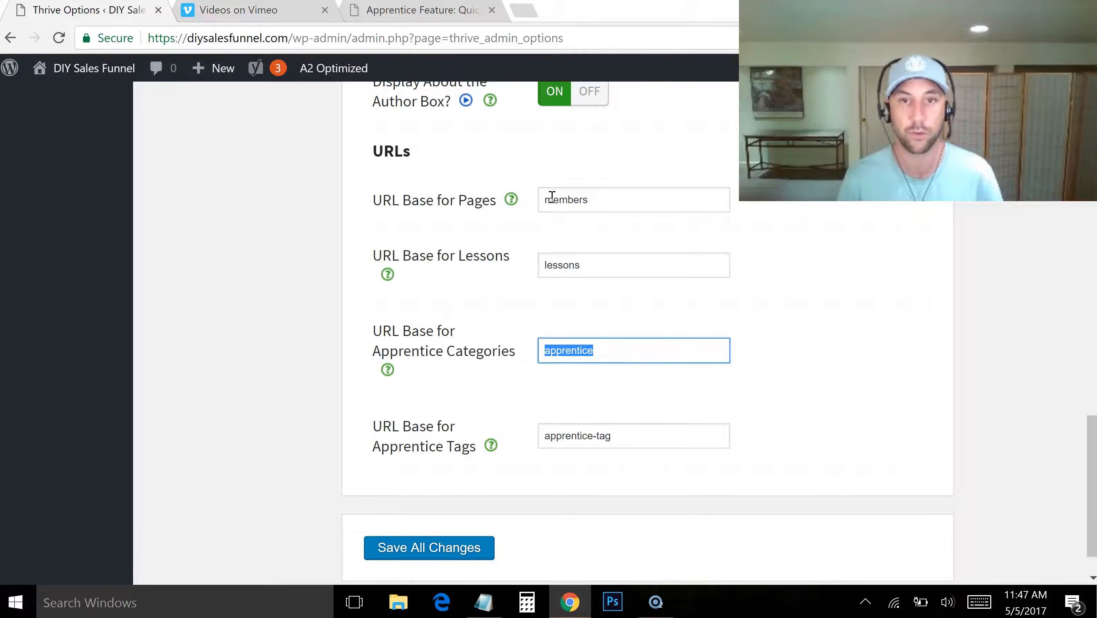
pyautogui.write('DIY-HowTo')
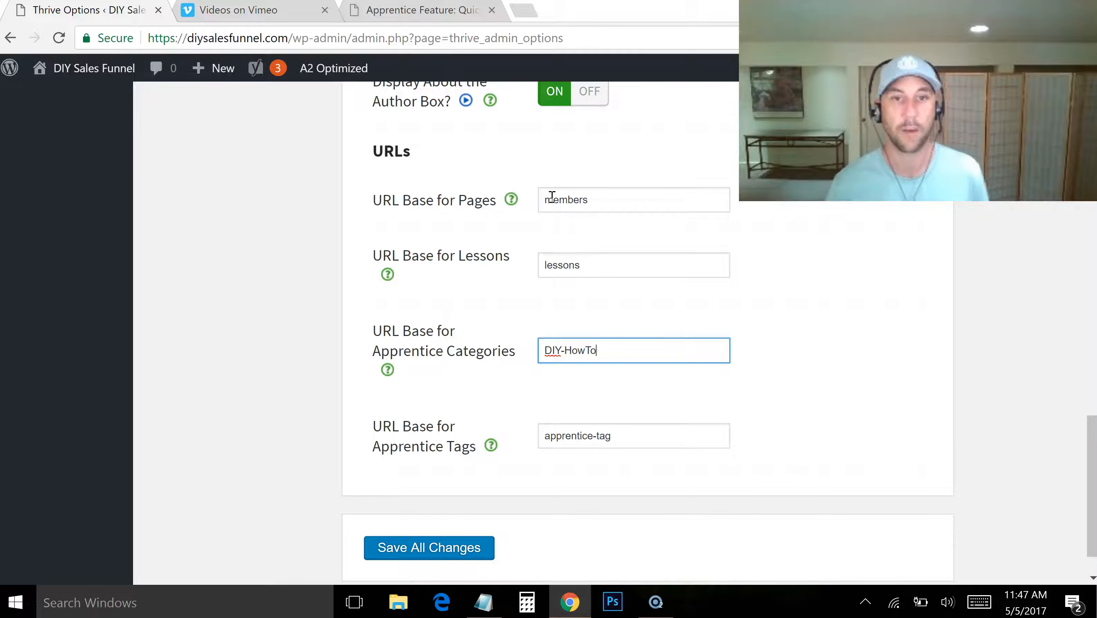
# Set the URL Base for Apprentice Tags to DIY-Sales-Funnel-tag
pyautogui.doubleClick(566, 436)
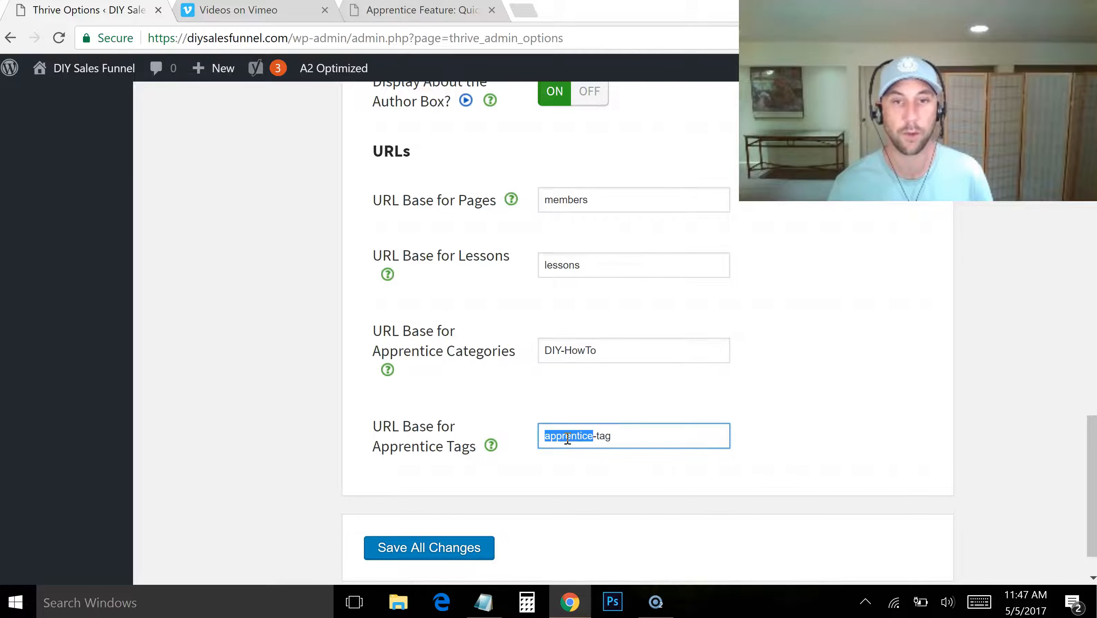
pyautogui.write('DIY-Sales-Funnel')
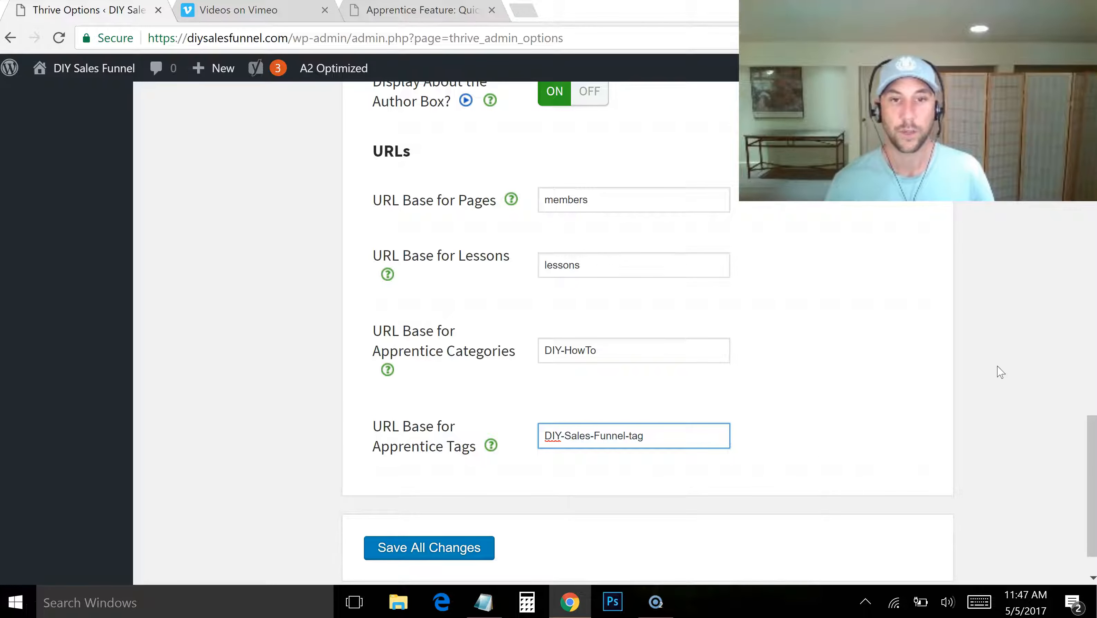
# Set the URL Base for Pages to Home and the URL Base for Lessons to Modules
pyautogui.moveTo(1092, 434); pyautogui.dragTo(1092, 436)
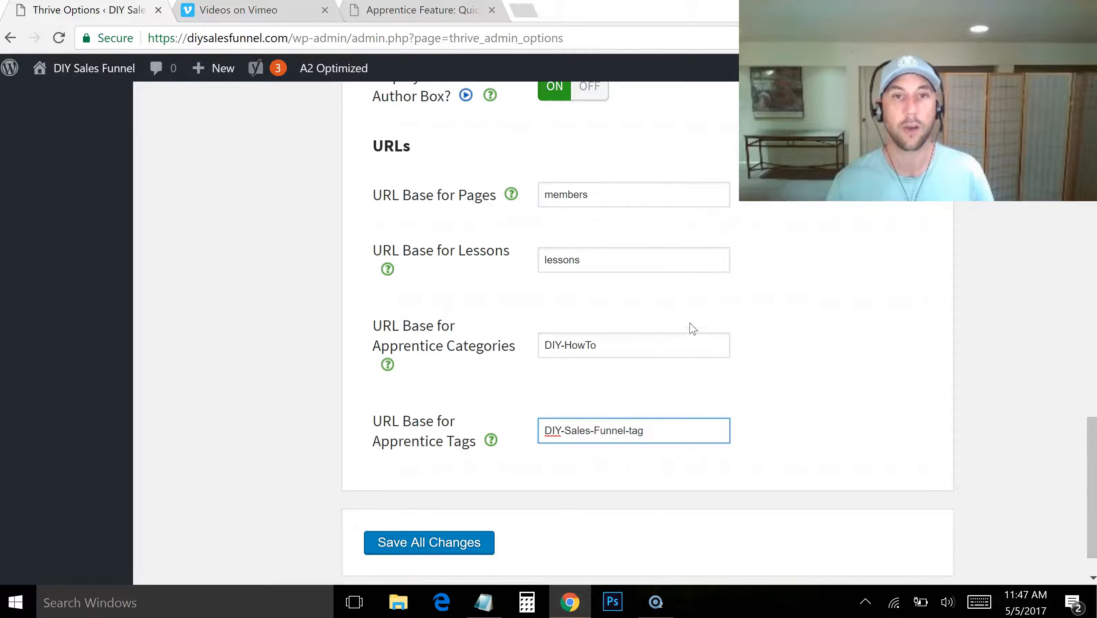
pyautogui.doubleClick(598, 195)
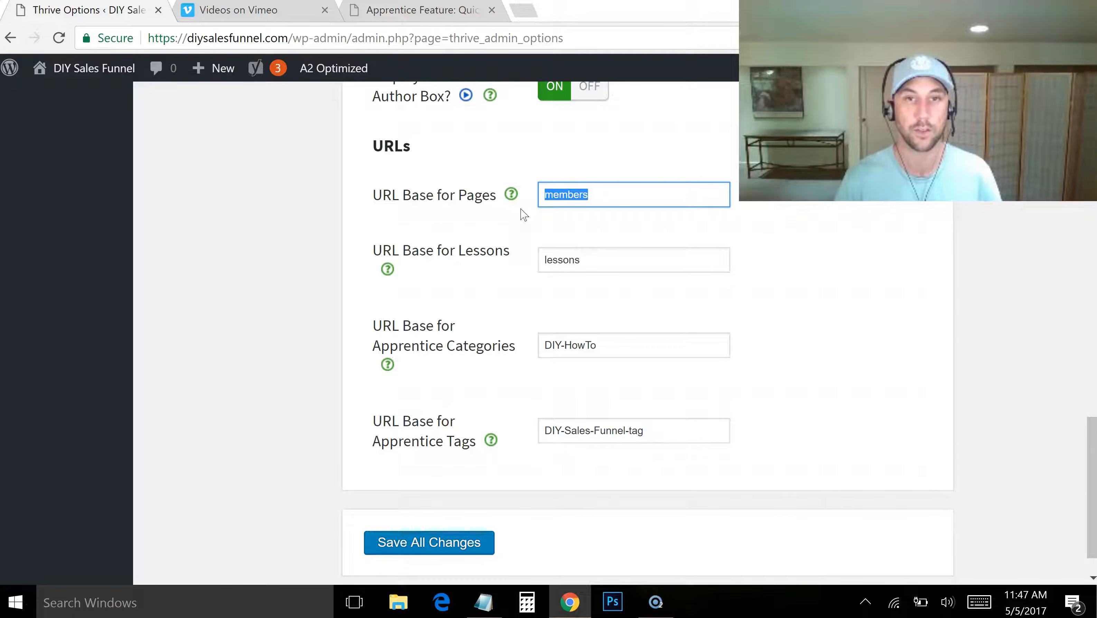
pyautogui.write('Home')
pyautogui.doubleClick(562, 261)
pyautogui.write('Module')
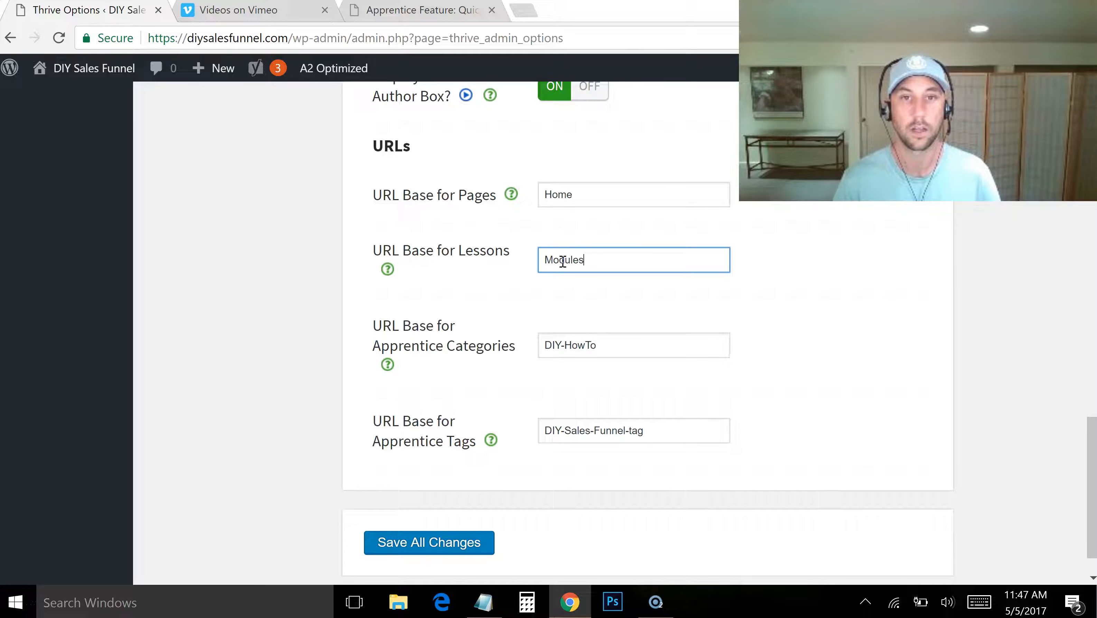
# Change the URL bases to Main for pages and Module for lessons, and save all Apprentice changes
pyautogui.click(578, 196)
pyautogui.moveTo(599, 196); pyautogui.dragTo(520, 205)
pyautogui.click(511, 318)
pyautogui.doubleClick(549, 195)
pyautogui.write('Main')
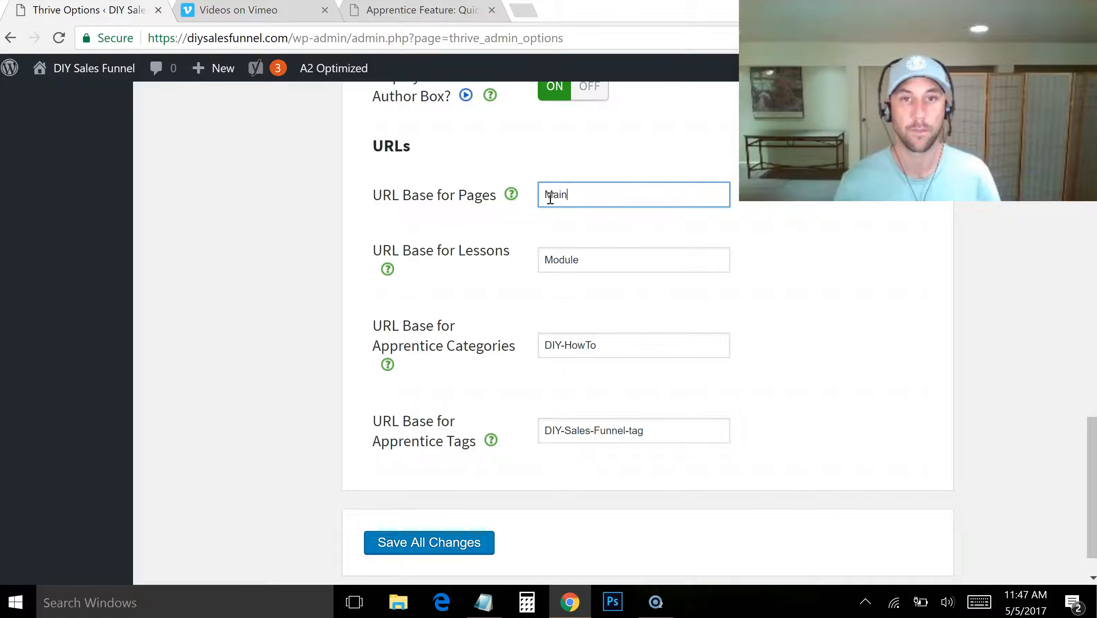
pyautogui.click(457, 542)
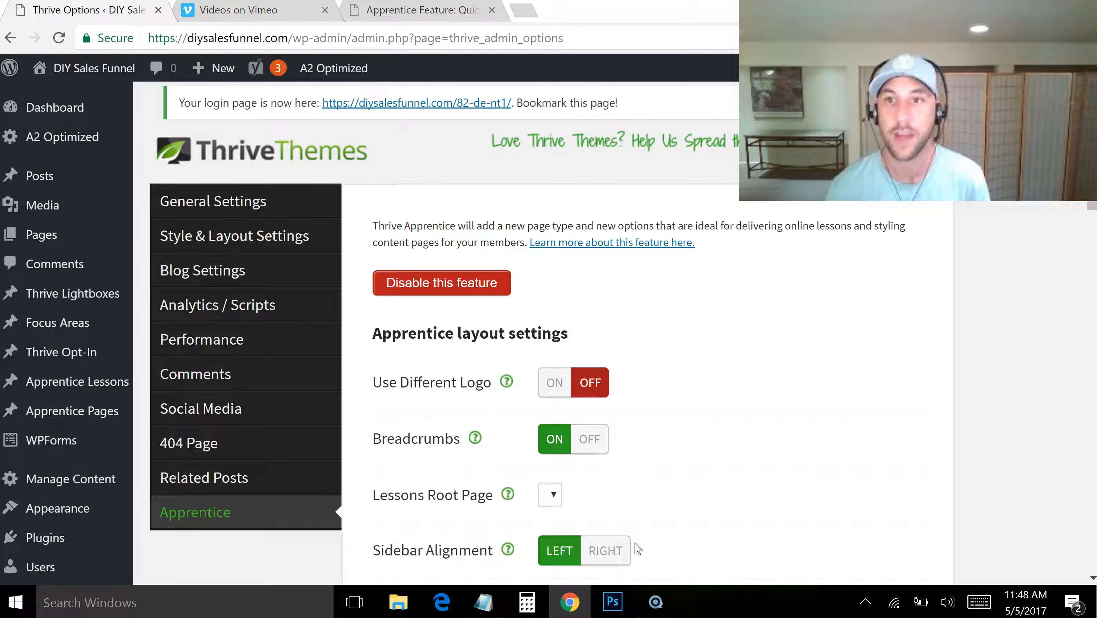
pyautogui.scroll(-3, 605, 390)
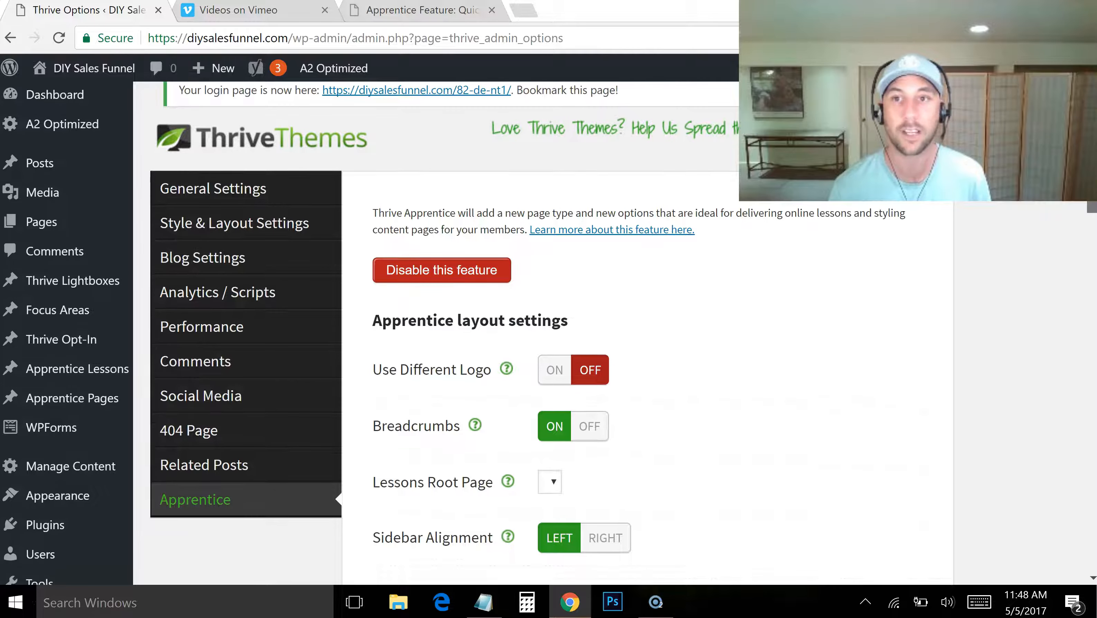
pyautogui.scroll(3, 606, 389)
pyautogui.scroll(-4, 550, 334)
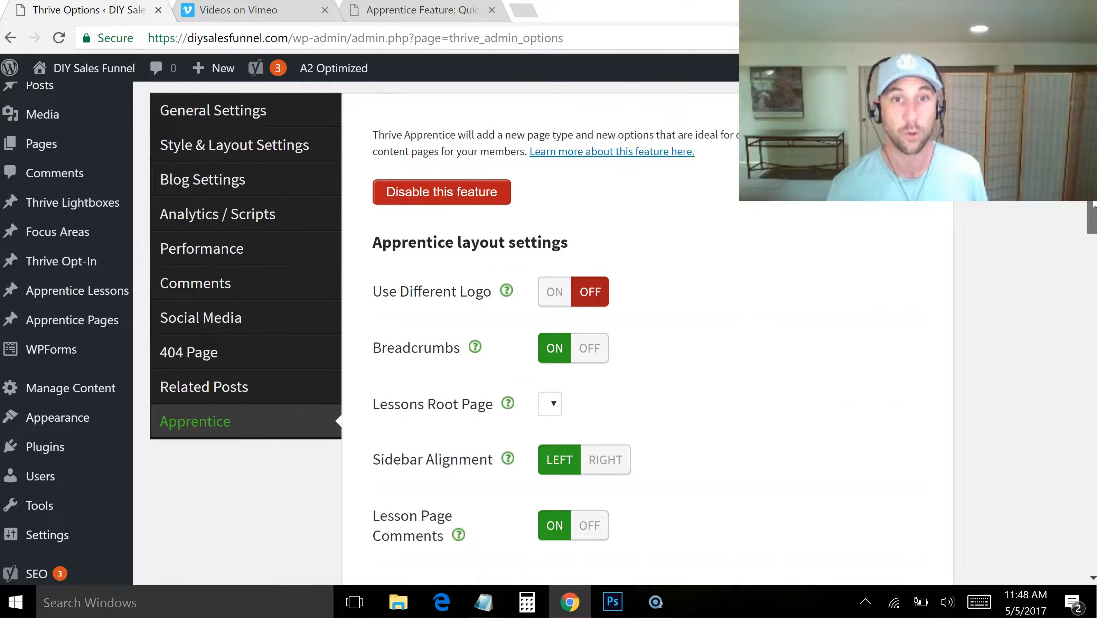
pyautogui.scroll(2, 550, 333)
pyautogui.scroll(2, 550, 333)
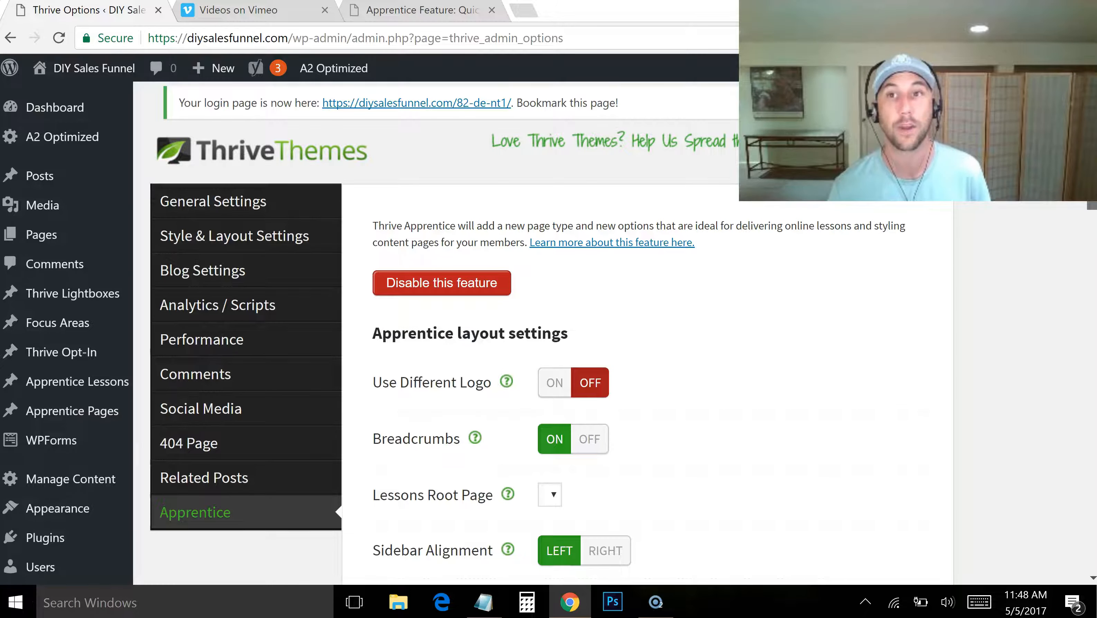
pyautogui.scroll(-2, 550, 333)
pyautogui.scroll(2, 549, 333)
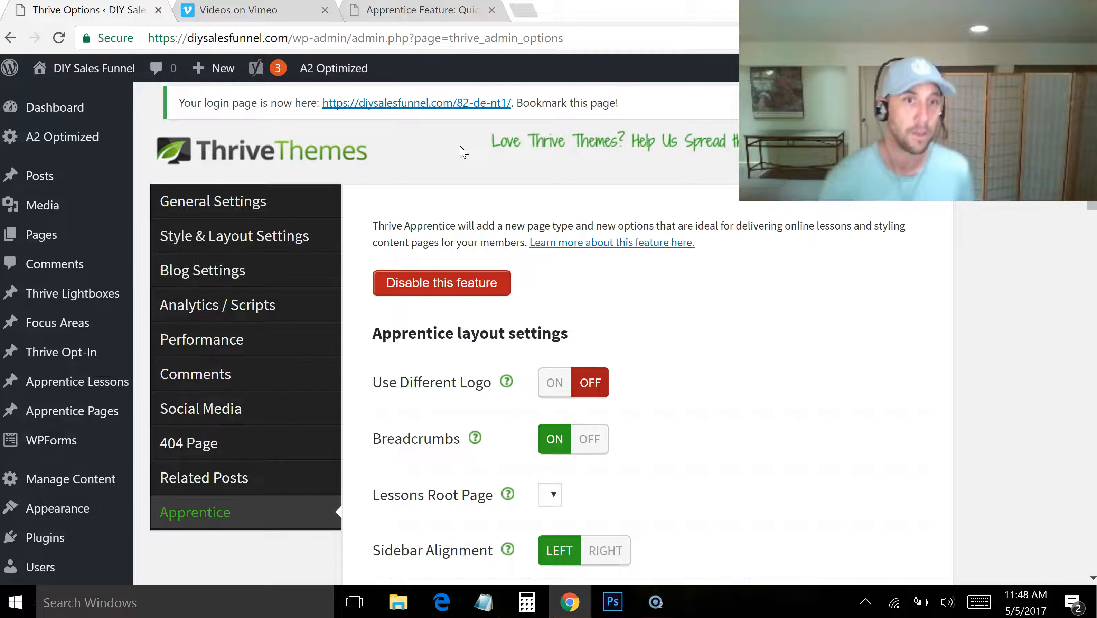
# Open the Manage Content page for organizing the Apprentice categories and lessons
pyautogui.moveTo(49, 385)
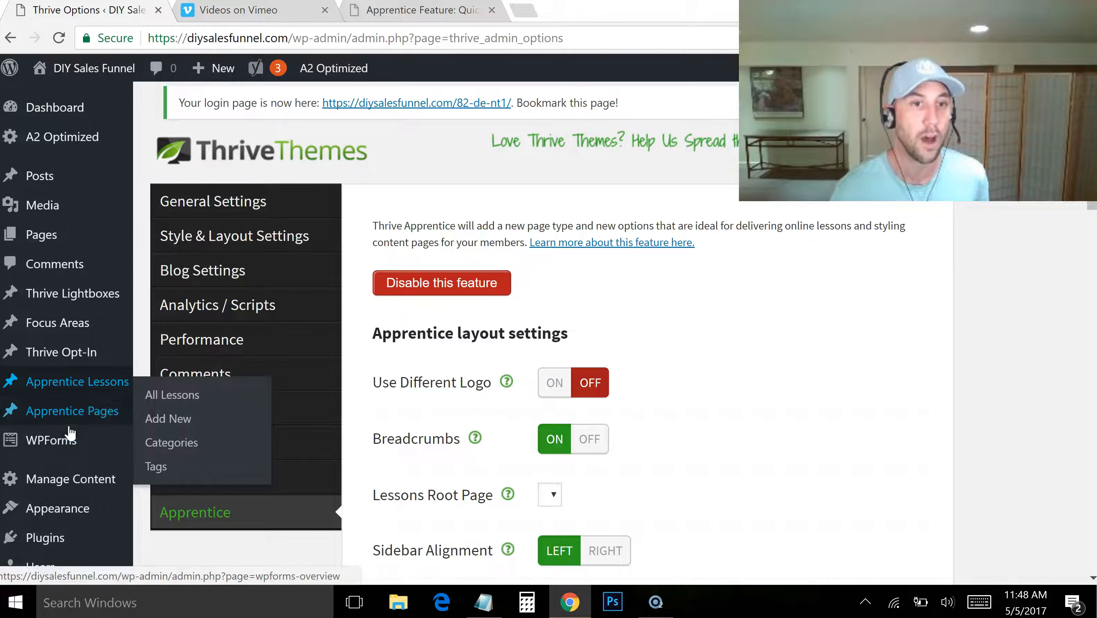
pyautogui.moveTo(77, 418)
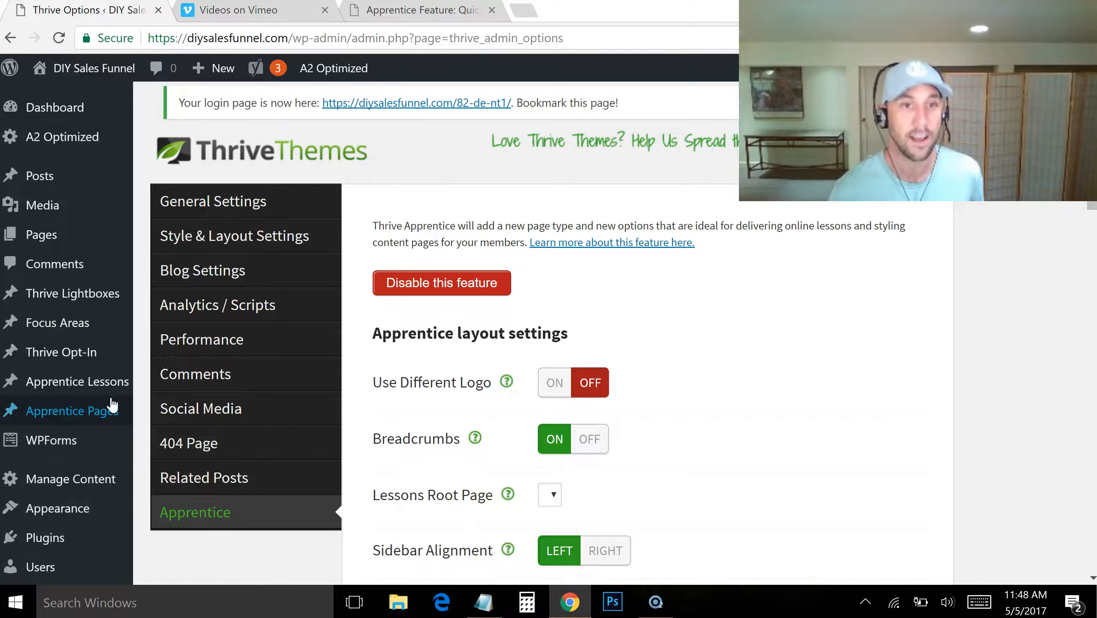
pyautogui.moveTo(105, 395)
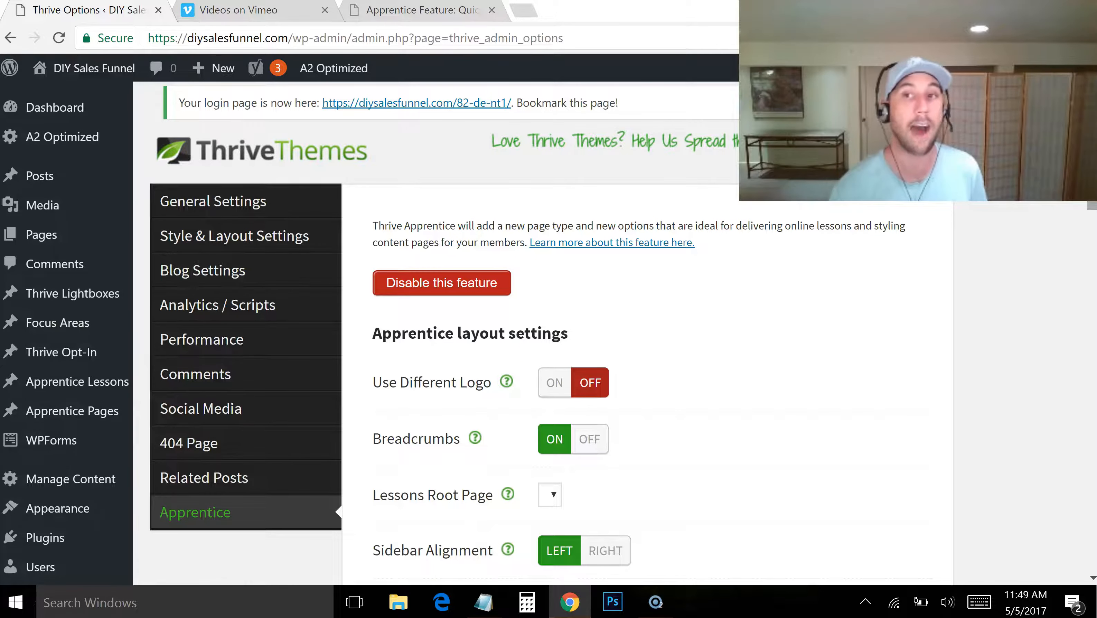
pyautogui.click(66, 481)
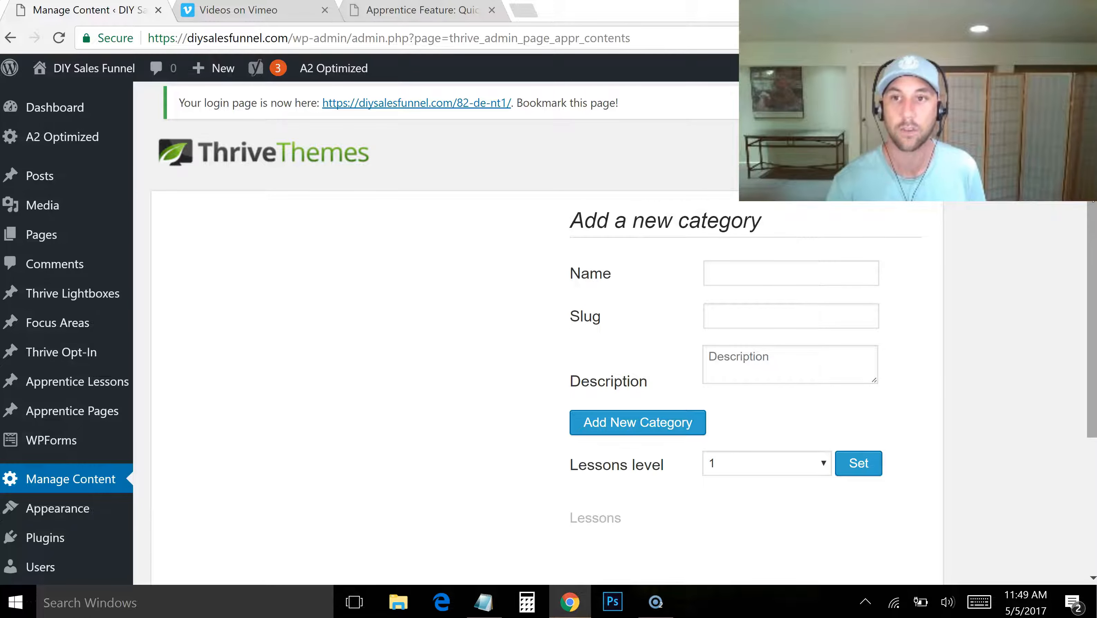
# Name the new Apprentice category "Do It Yourself Sales Funnel" and give it the slug diy-sf
pyautogui.scroll(-1, 1092, 321)
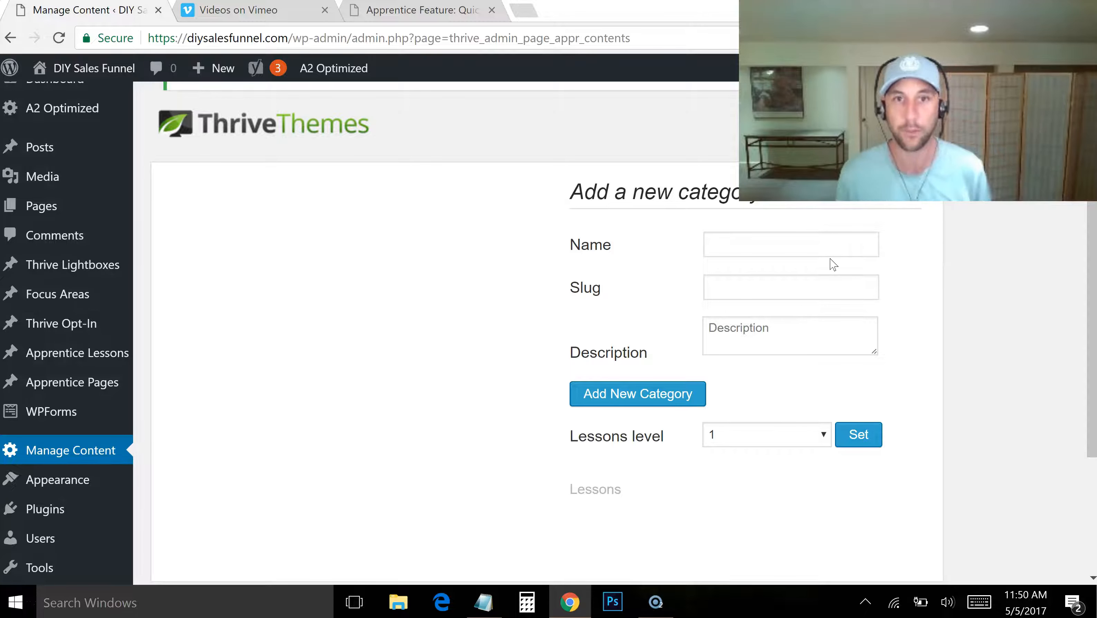
pyautogui.click(814, 248)
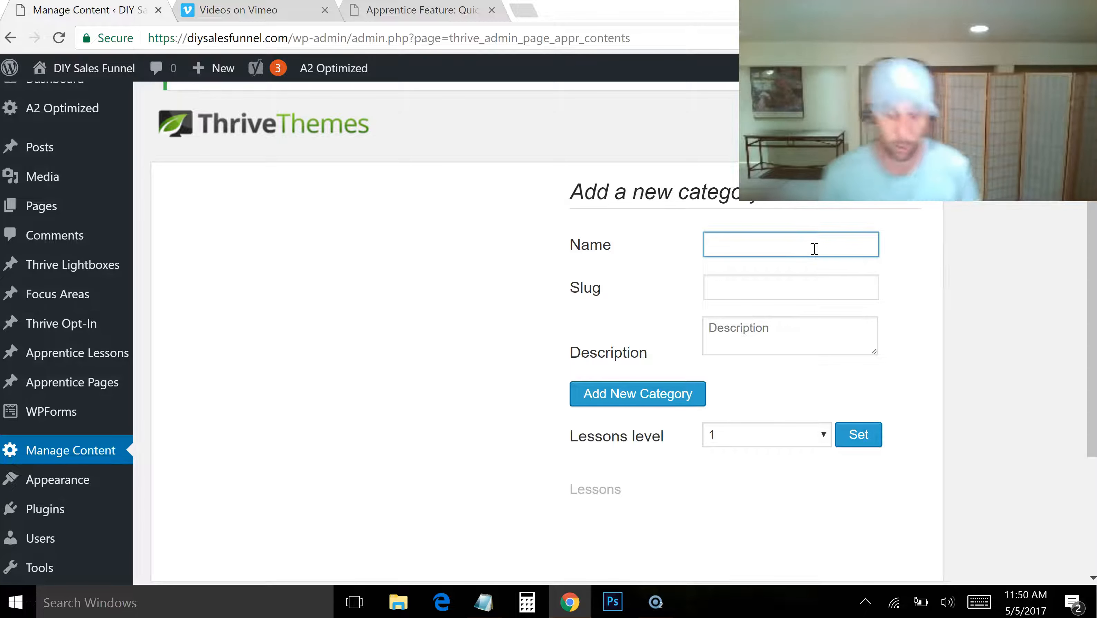
pyautogui.write('Do It Yourself Sales Funnel')
pyautogui.press('Tab')
pyautogui.write('D')
pyautogui.press('BackSpace')
pyautogui.write('diy-w')
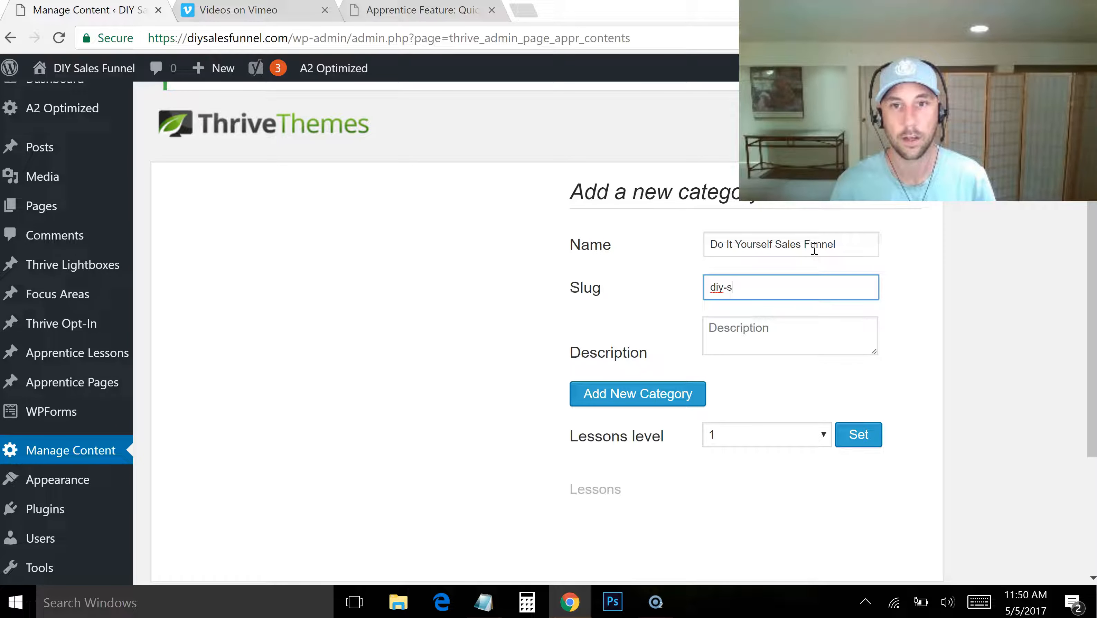
# Give the category the description "The Full Do It Yourself Sales Funnel Course" and add it to the content list
pyautogui.press('Tab')
pyautogui.write('The ')
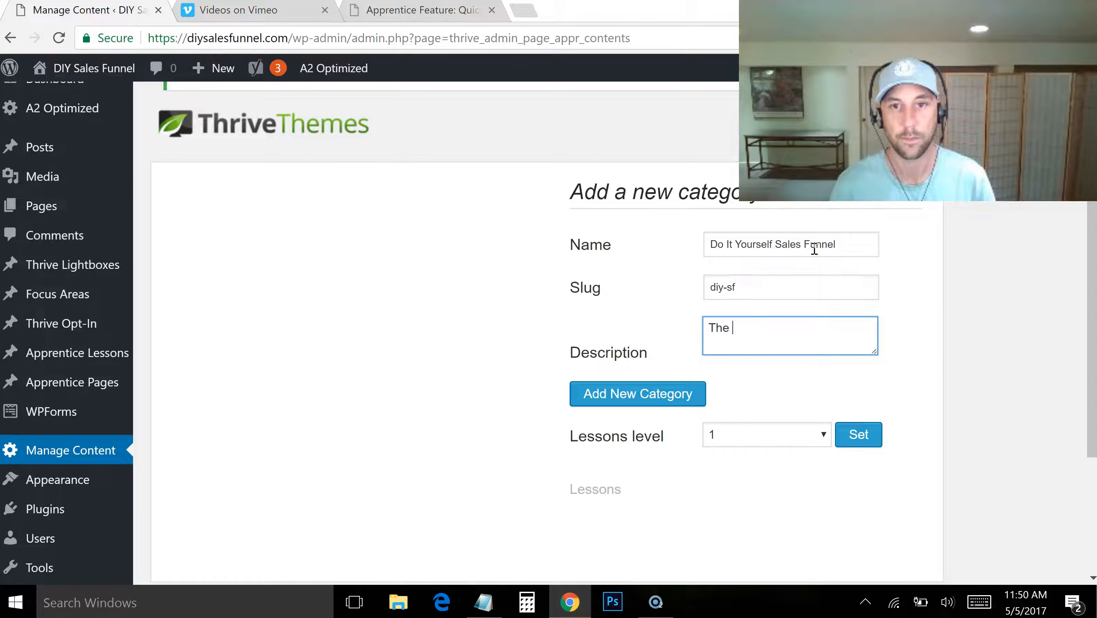
pyautogui.write('Full Do It Your')
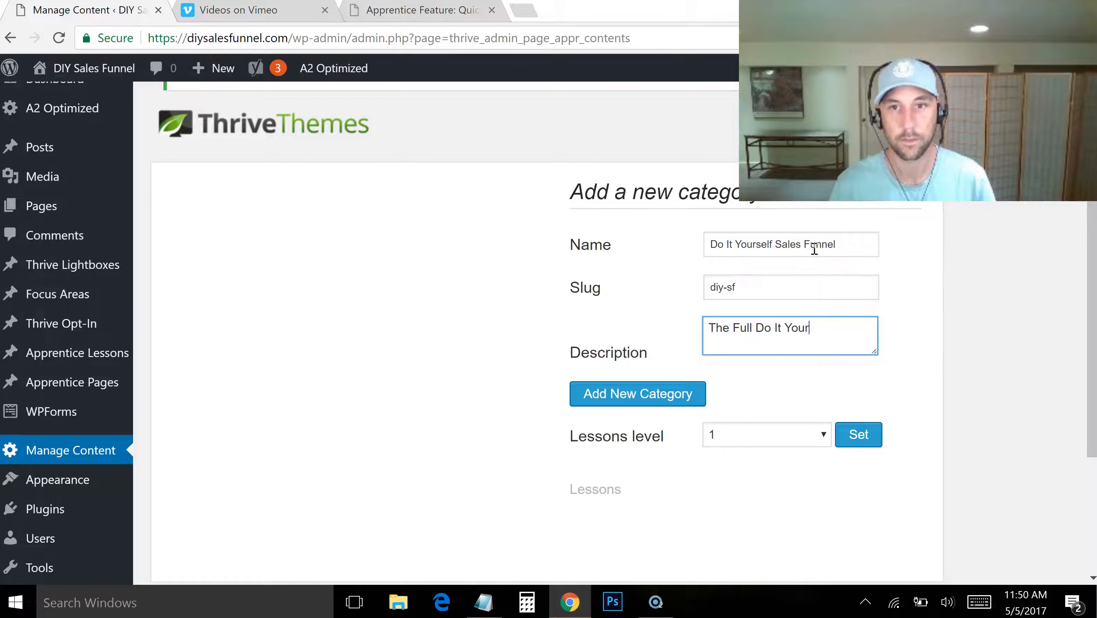
pyautogui.write('self Sales Funnel Course')
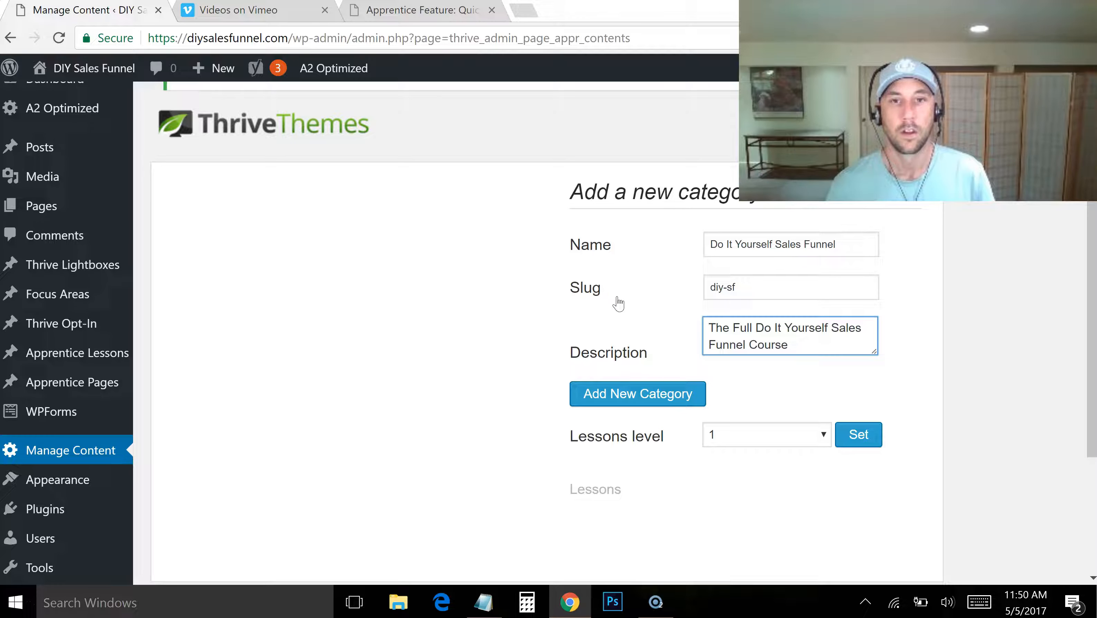
pyautogui.click(656, 393)
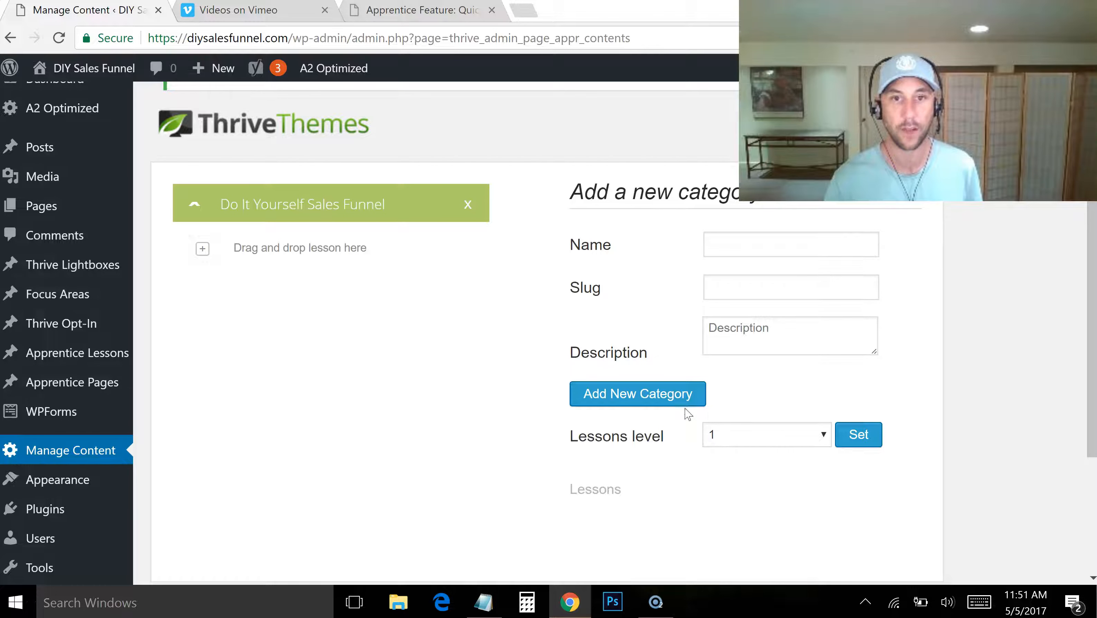
# Add a category named "Do It Yourself Traffic Domination" with the slug diy-traffic and the description "The Traffic Course"
pyautogui.click(789, 242)
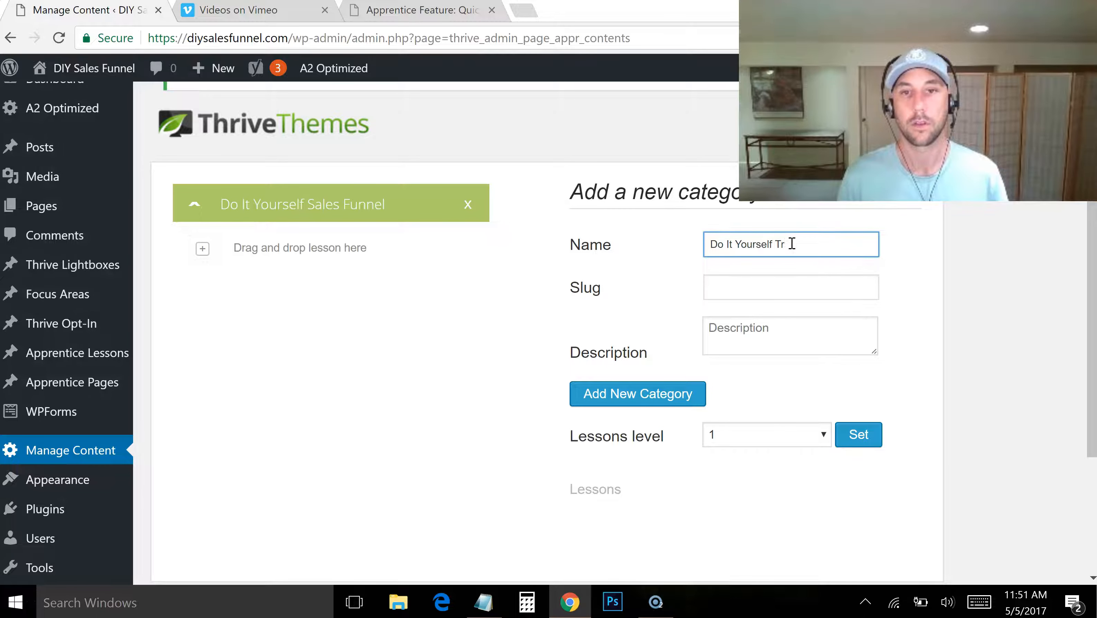
pyautogui.write('tioon')
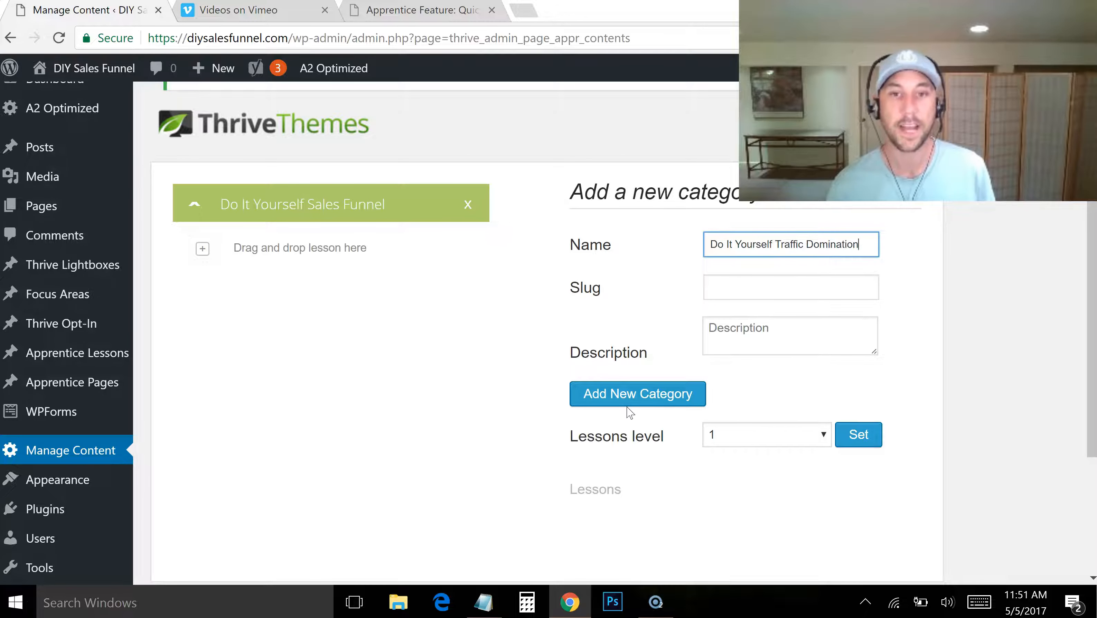
pyautogui.click(754, 285)
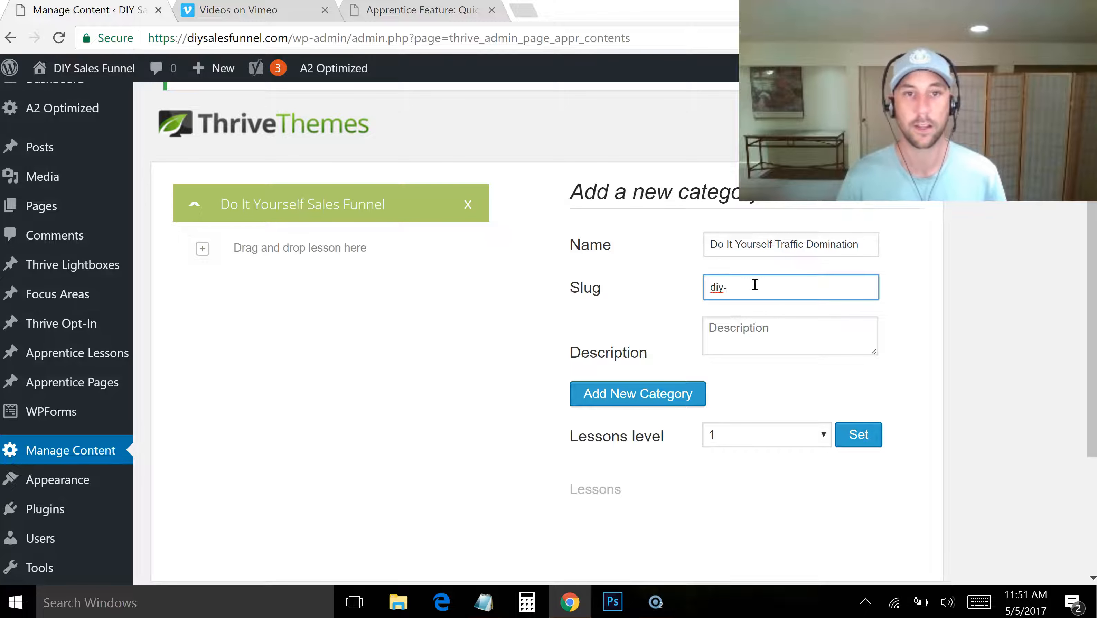
pyautogui.click(789, 350)
pyautogui.write('The Traffic Course')
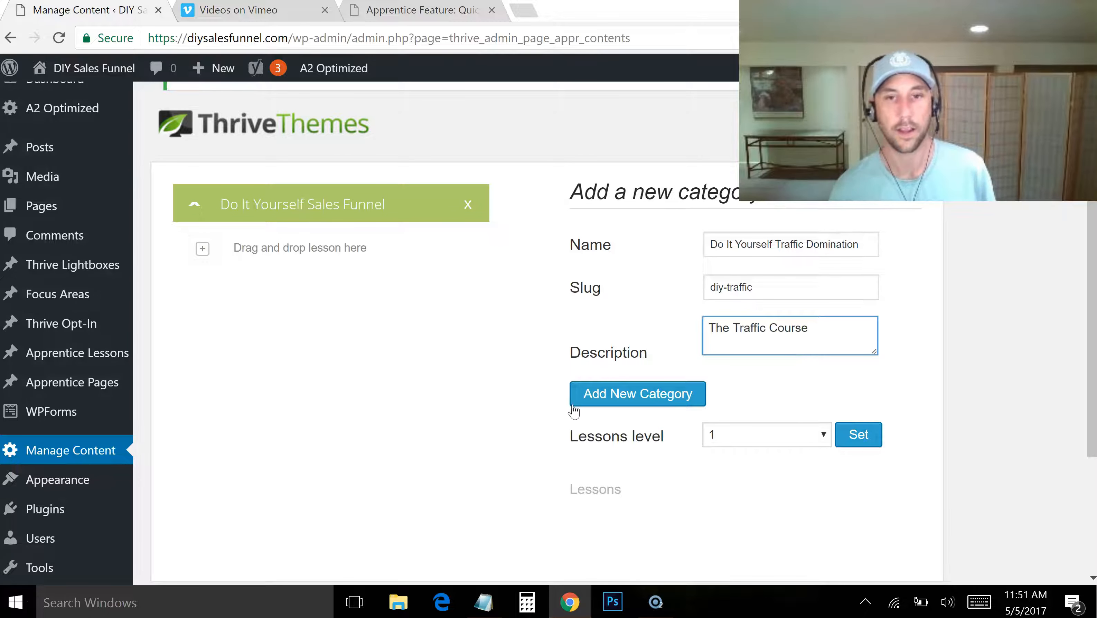
pyautogui.click(615, 407)
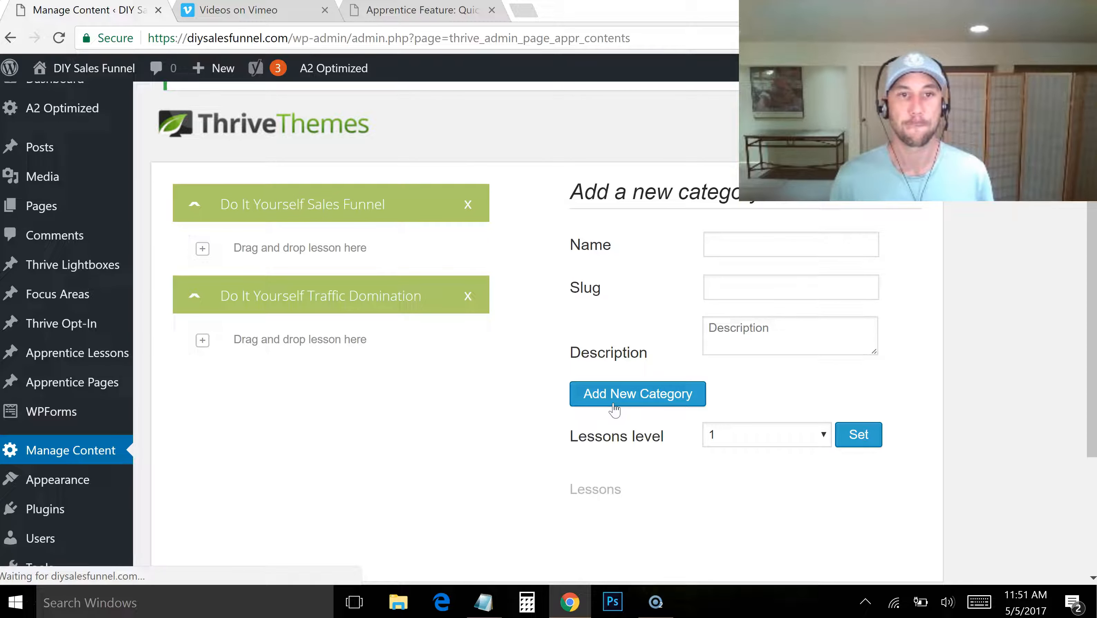
pyautogui.moveTo(294, 181); pyautogui.dragTo(289, 203)
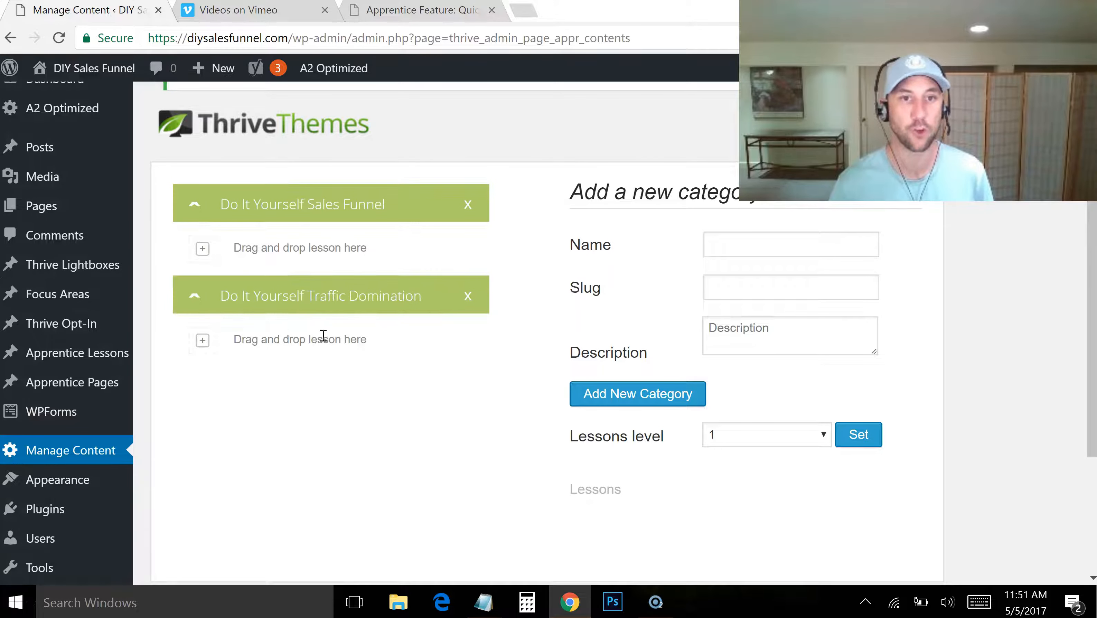
# Add a "Do It Yourself Conversion Optimization" category with slug diy-cro and description "Conversion", and move the Do It Yourself Sales Funnel category to first place
pyautogui.click(750, 246)
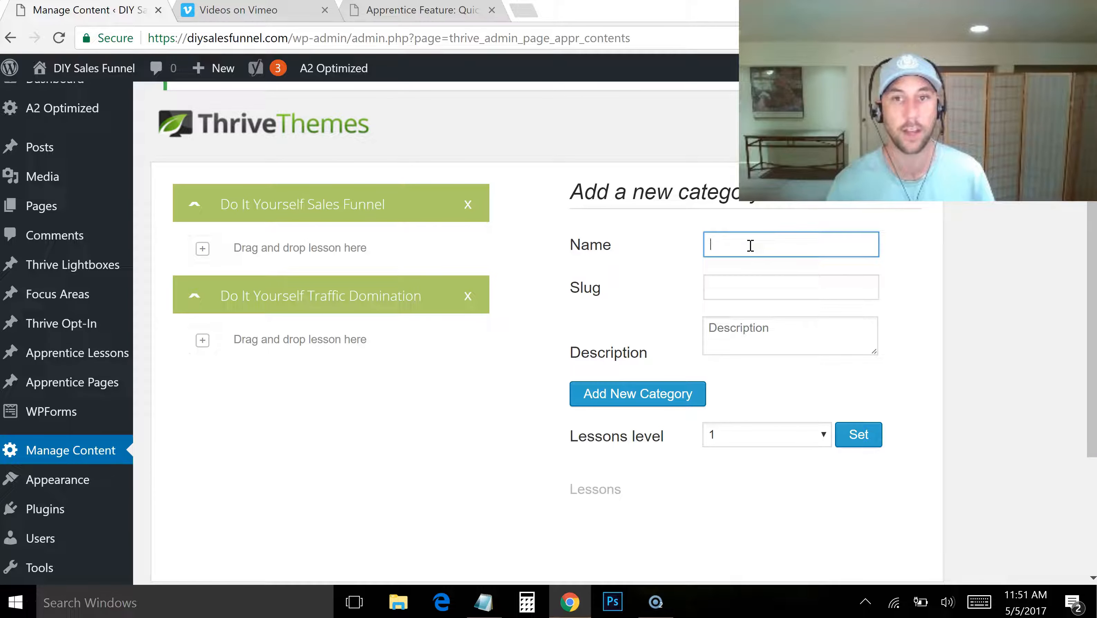
pyautogui.write('Do It Yourself Co')
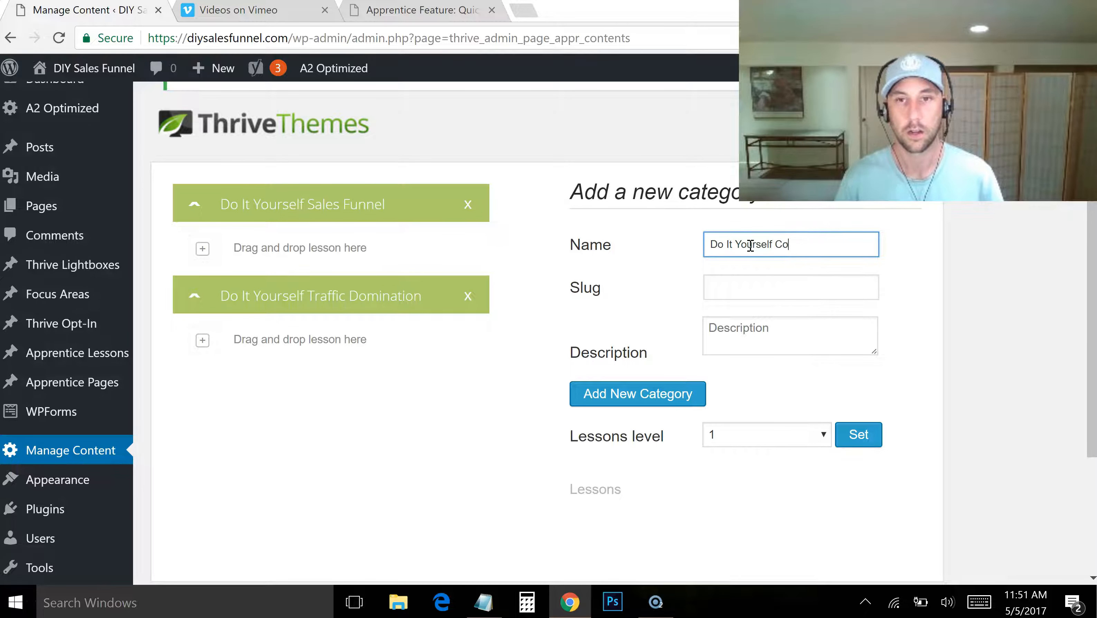
pyautogui.write('nversion Optimization')
pyautogui.press('Tab')
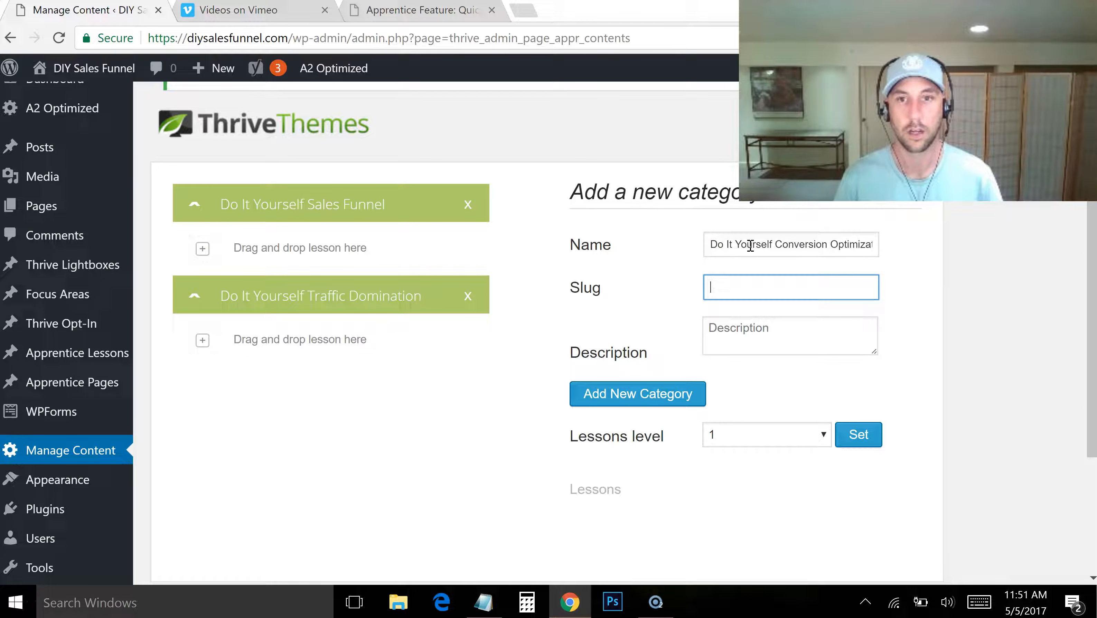
pyautogui.write('diy-cro')
pyautogui.press('Tab')
pyautogui.write('Conversion')
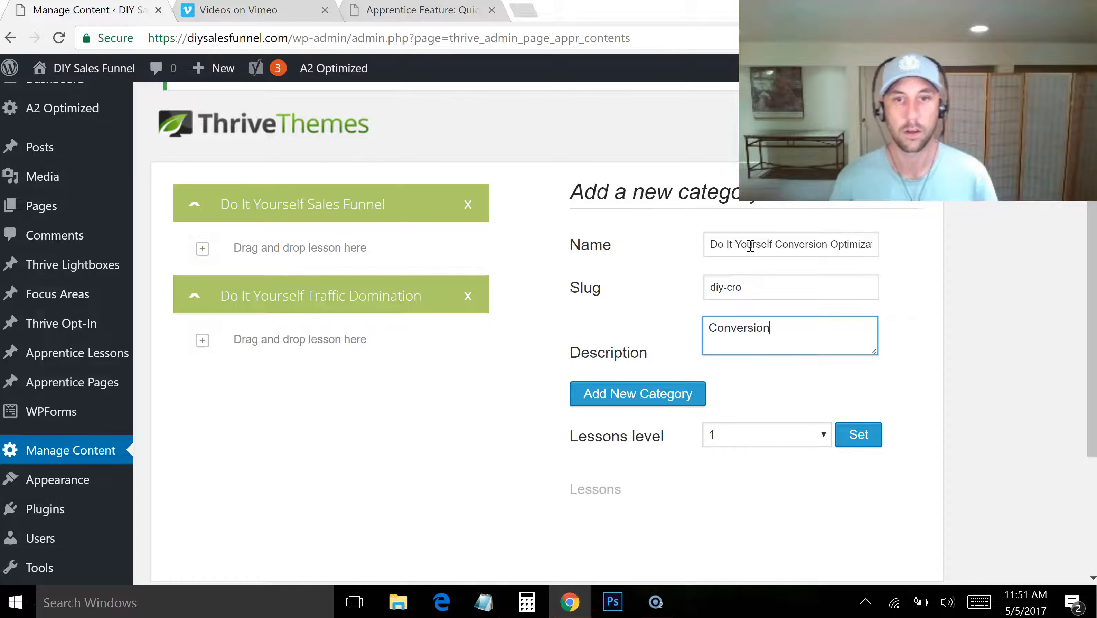
pyautogui.click(681, 395)
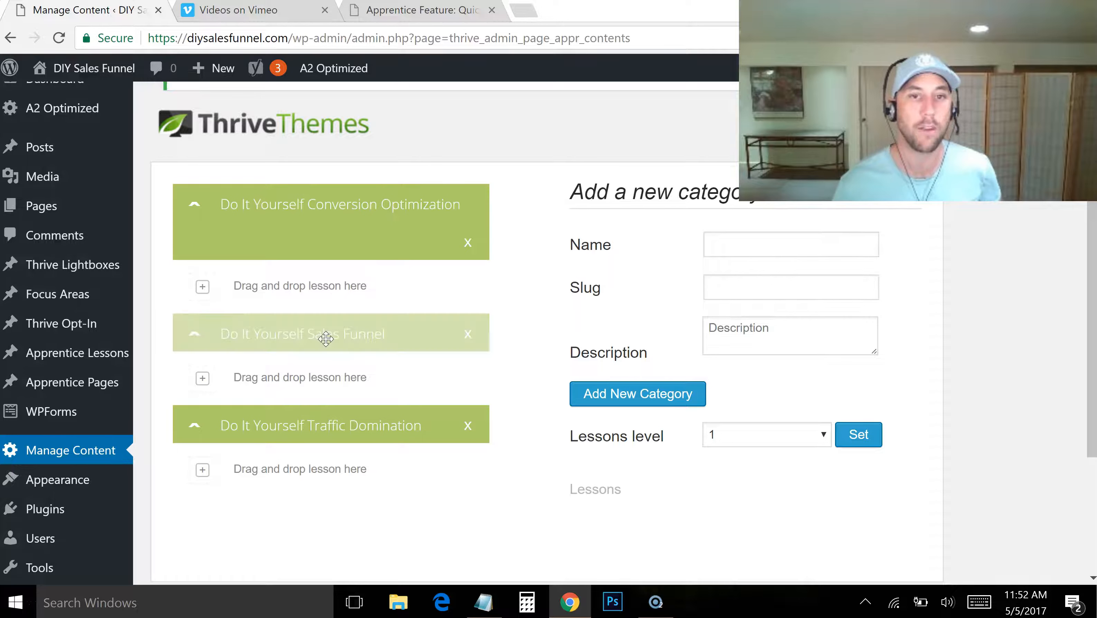
pyautogui.moveTo(325, 339); pyautogui.dragTo(231, 183)
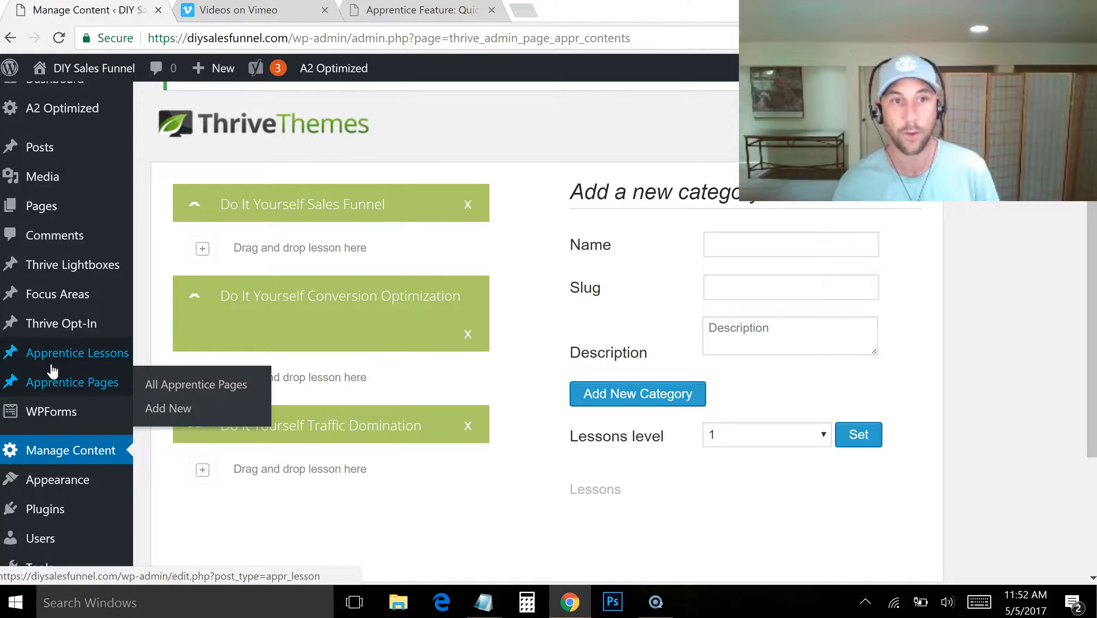
# Create a new Apprentice lesson titled "Part 1 Hosting Setup & Get Theme", copying the title from the DIY-SF-Components notes in Notepad
pyautogui.moveTo(54, 365)
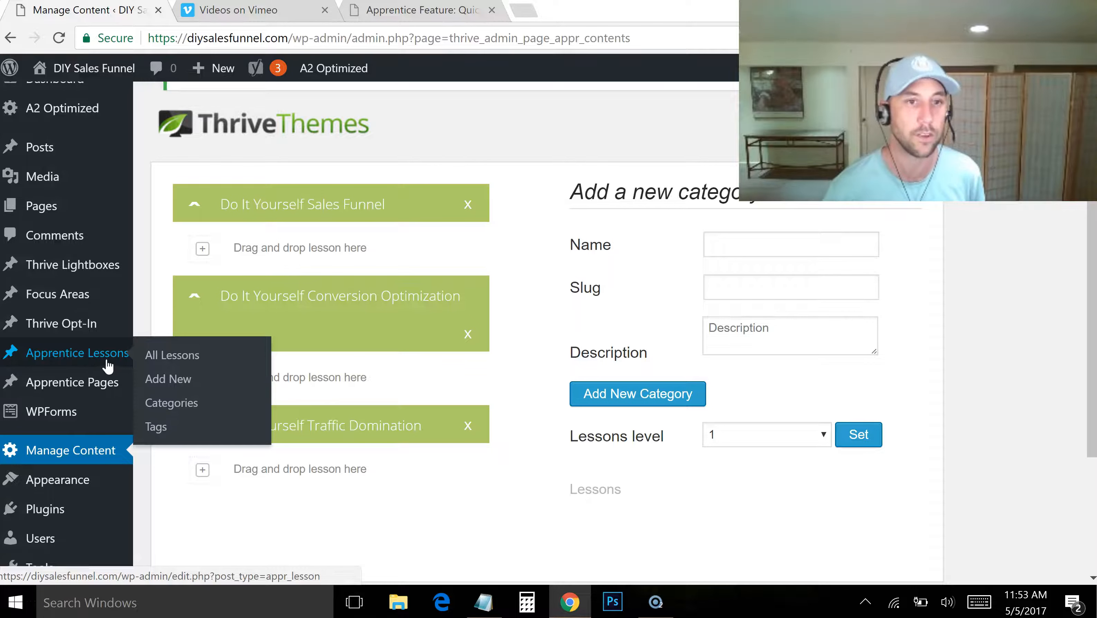
pyautogui.click(174, 387)
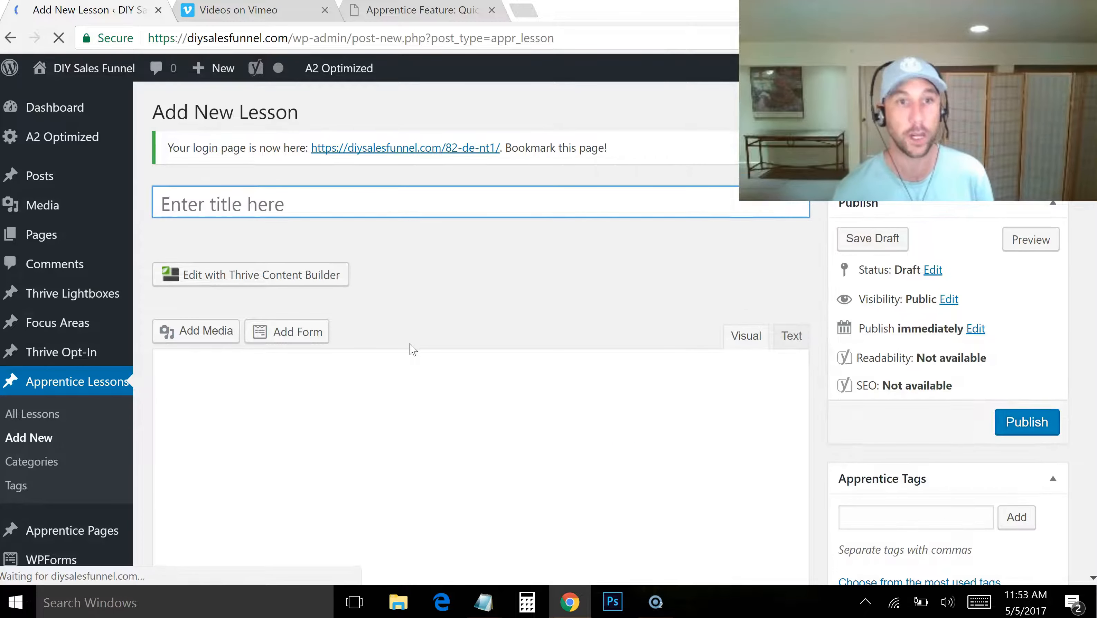
pyautogui.hotkey('alt', 'Tab')
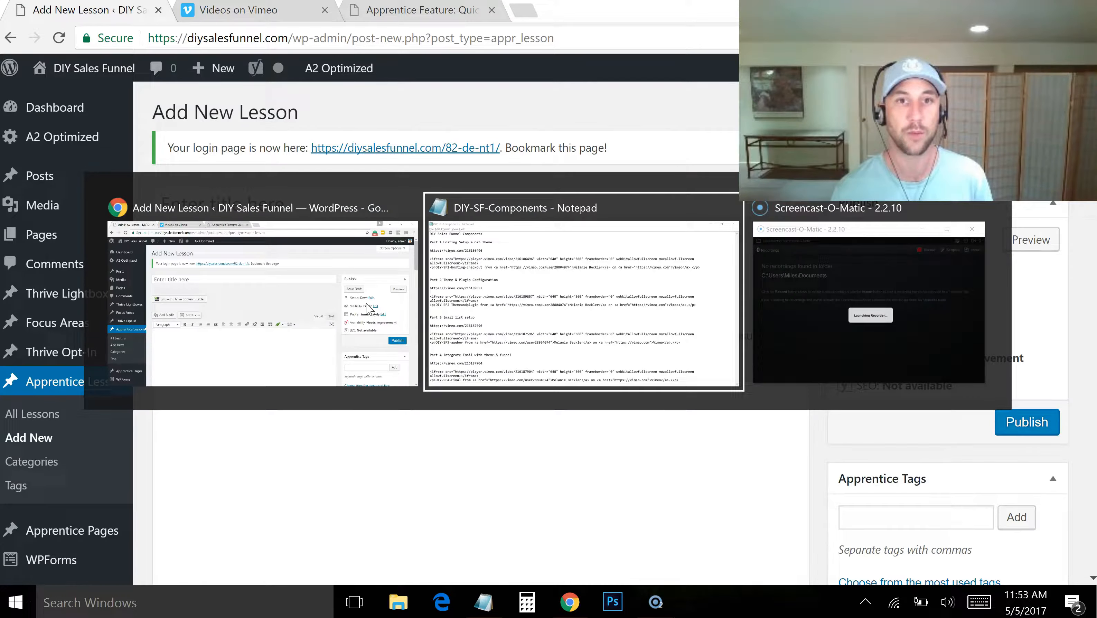
pyautogui.moveTo(229, 76); pyautogui.dragTo(8, 74)
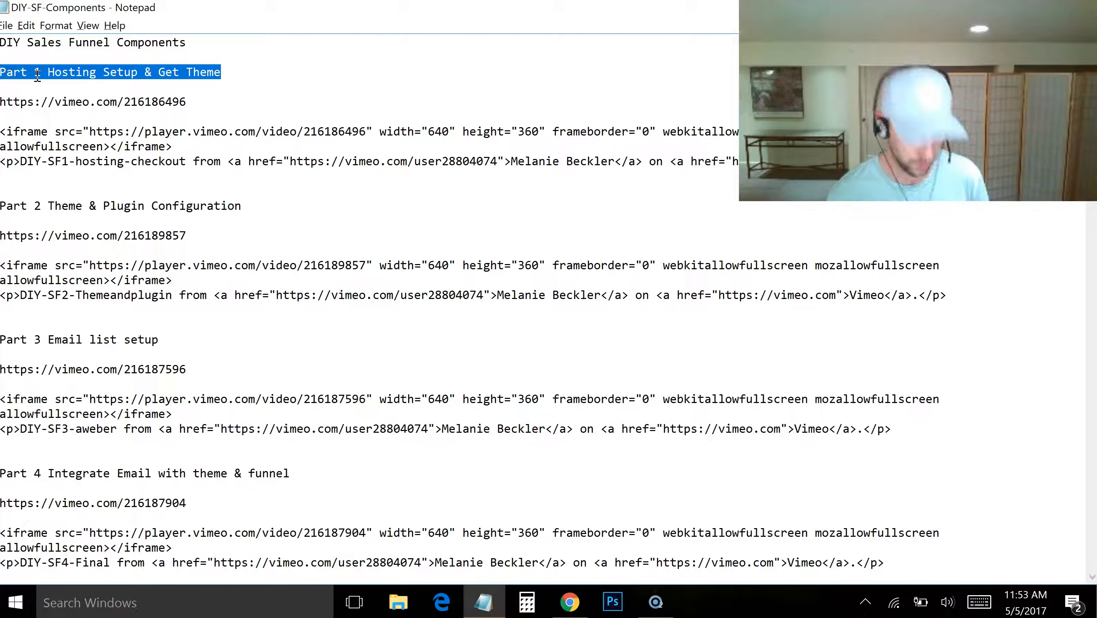
pyautogui.hotkey('alt', 'Tab')
pyautogui.click(395, 187)
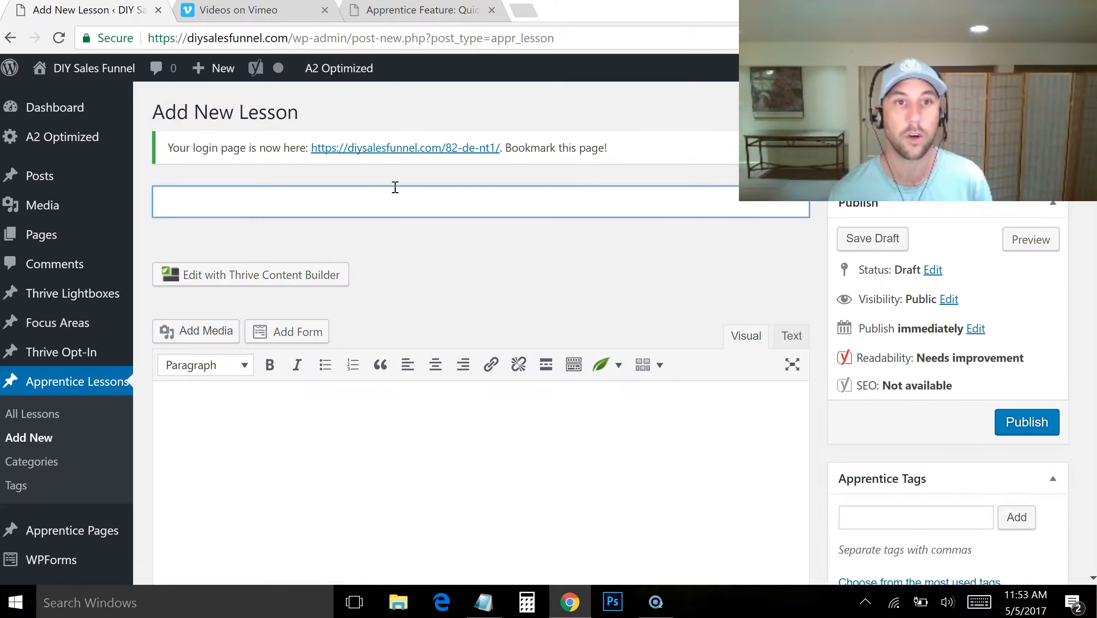
pyautogui.write('Part 1 Hosting Setup & Get Theme')
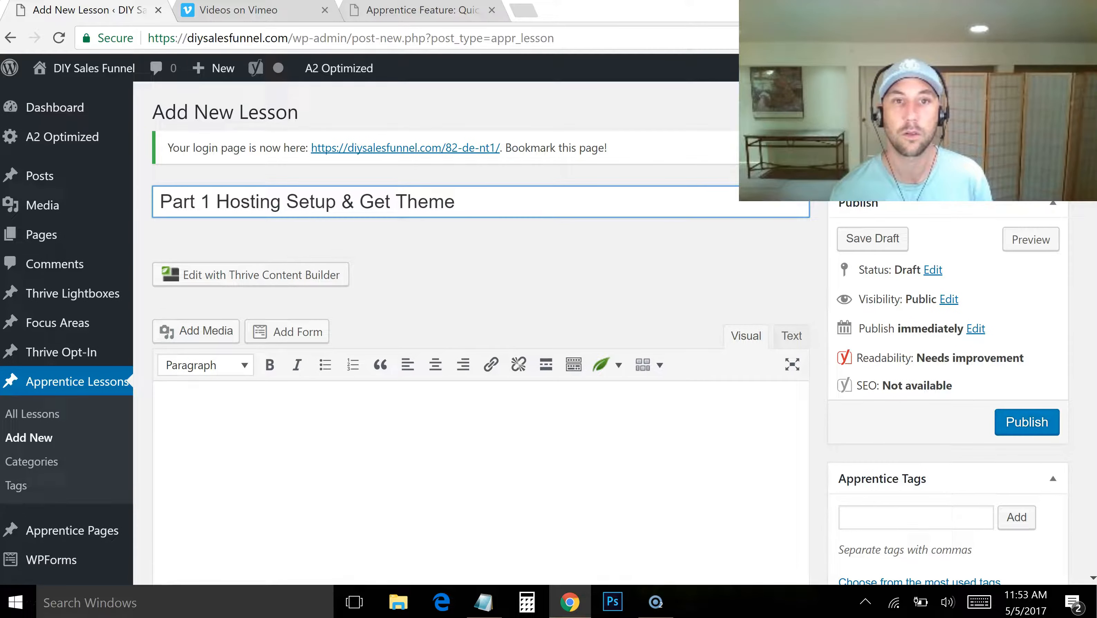
# Write the lesson's body text as "In this first step, get your web hosting and theme setup!"
pyautogui.scroll(-5, 476, 346)
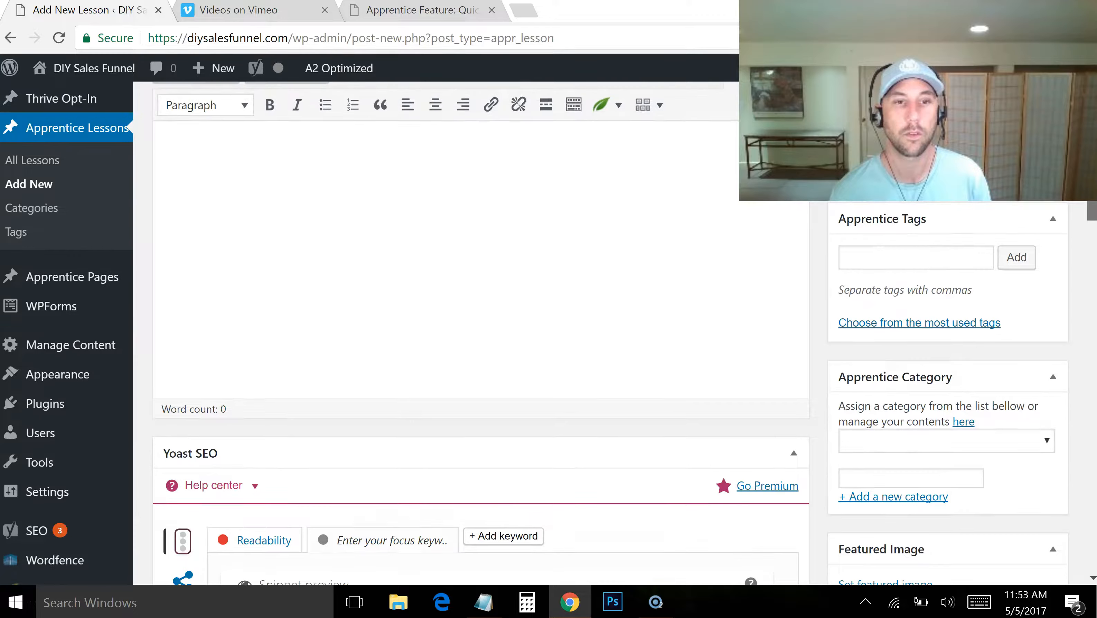
pyautogui.scroll(3, 476, 333)
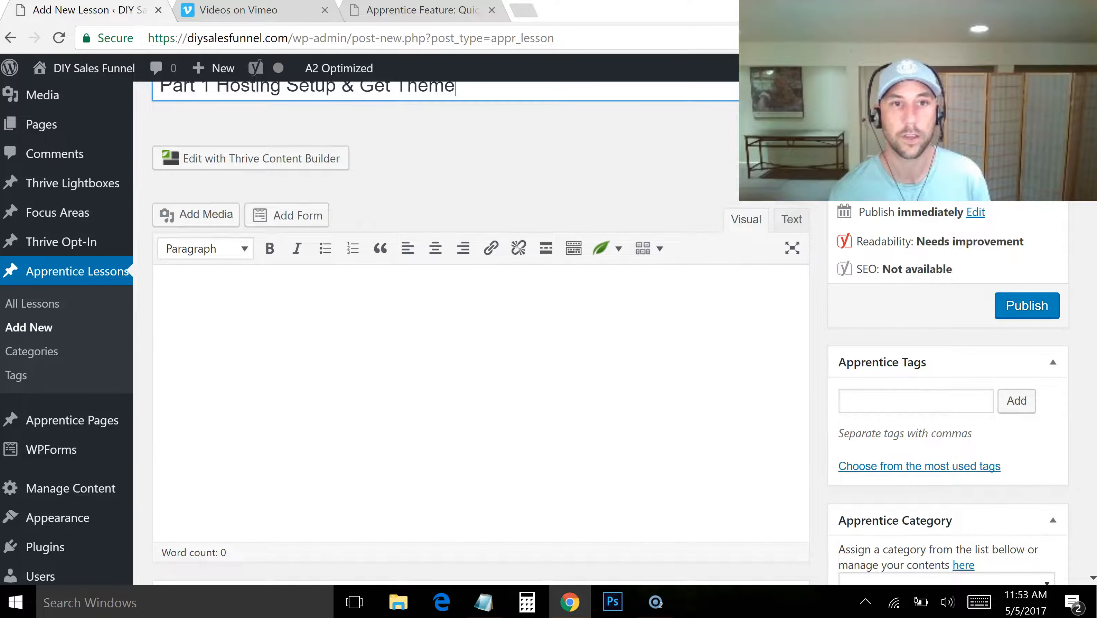
pyautogui.scroll(2, 698, 320)
pyautogui.scroll(-1, 698, 321)
pyautogui.click(556, 388)
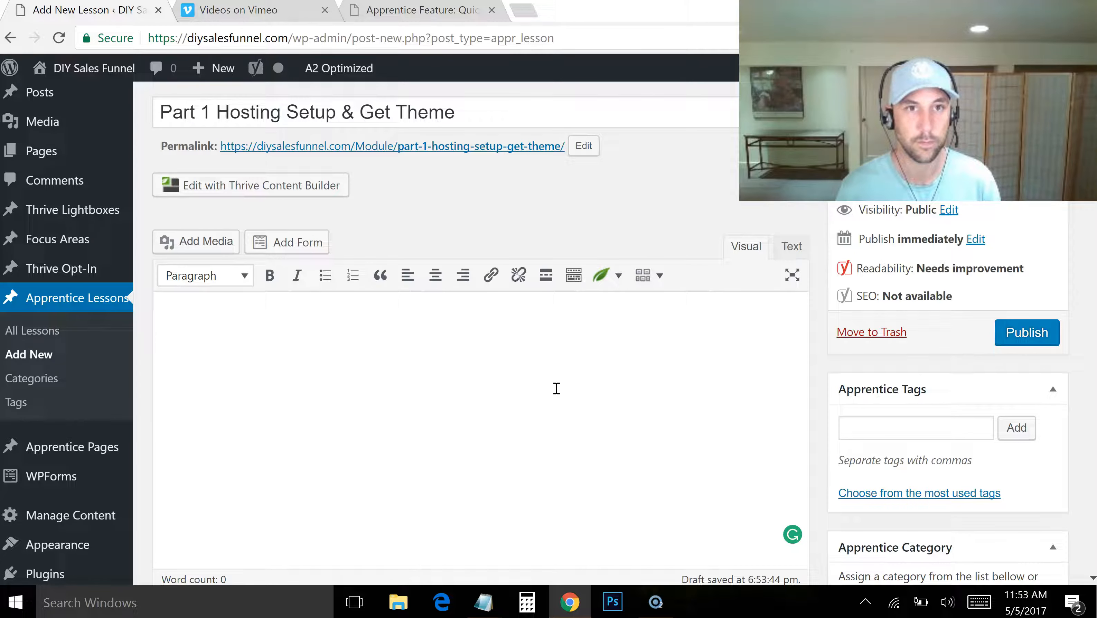
pyautogui.write('In this first step, get your theme se')
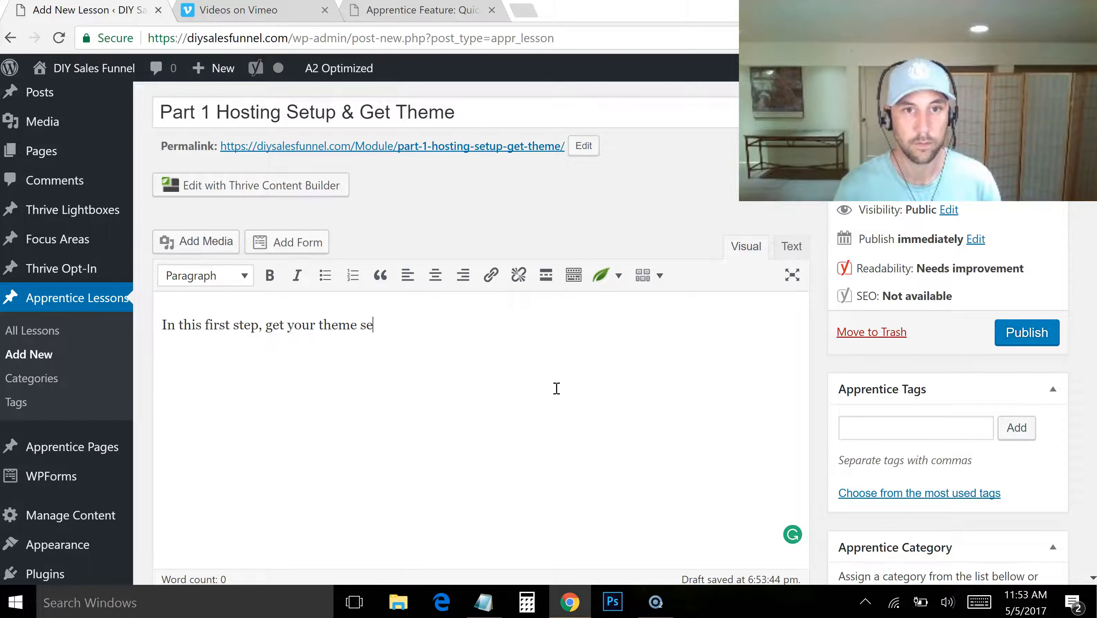
pyautogui.write('tup a')
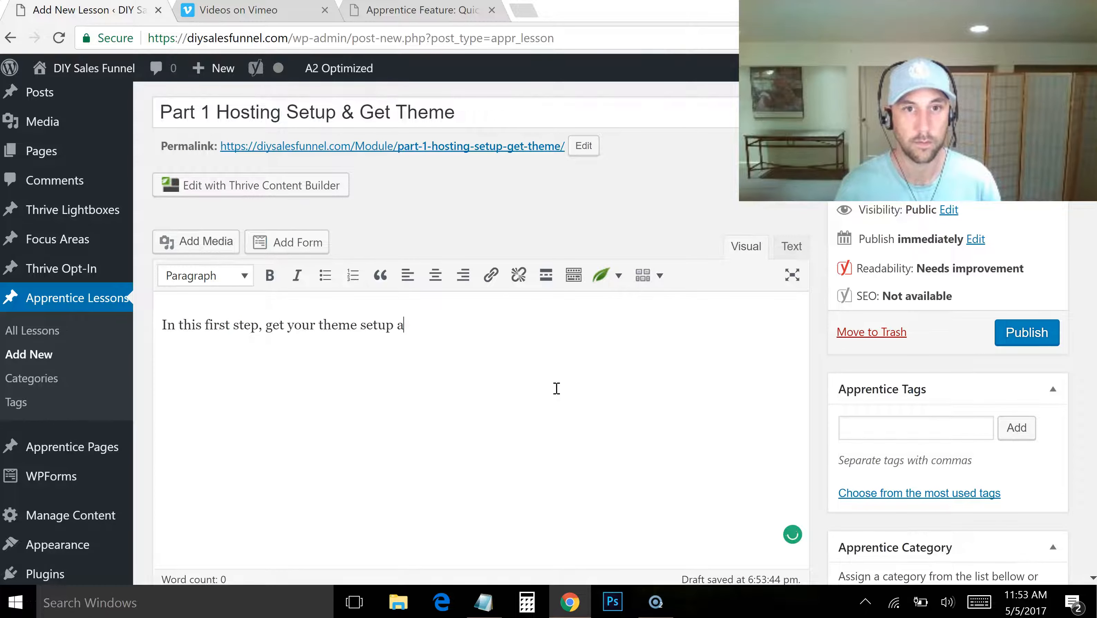
pyautogui.write('nd !')
pyautogui.press('Left')
pyautogui.press('Left')
pyautogui.press('Left')
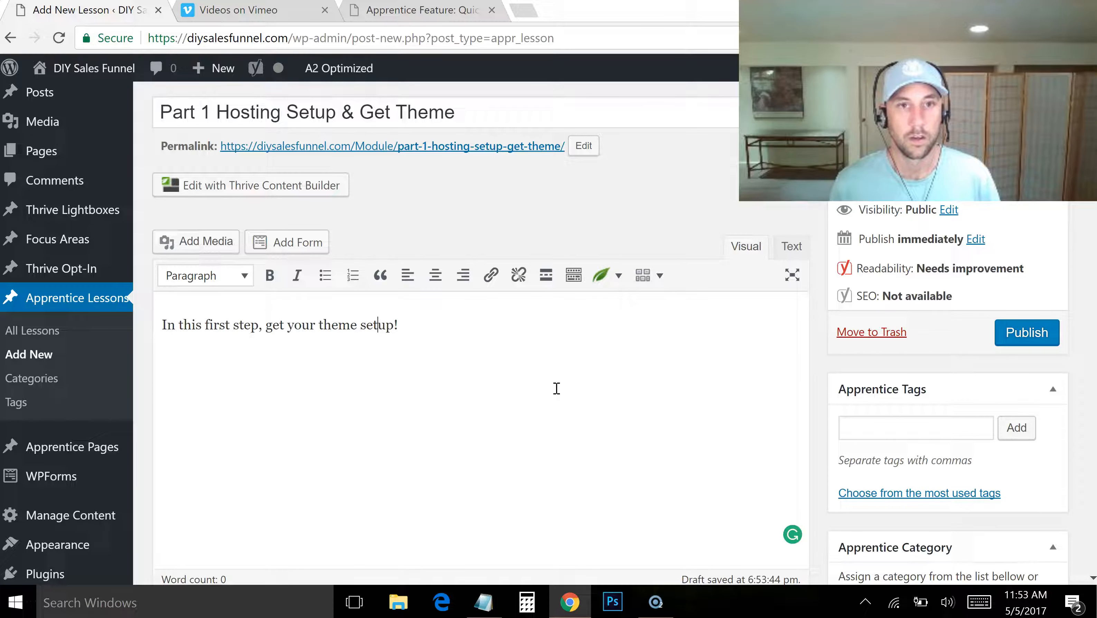
pyautogui.press('Left')
pyautogui.press('Left')
pyautogui.write('web hosting and')
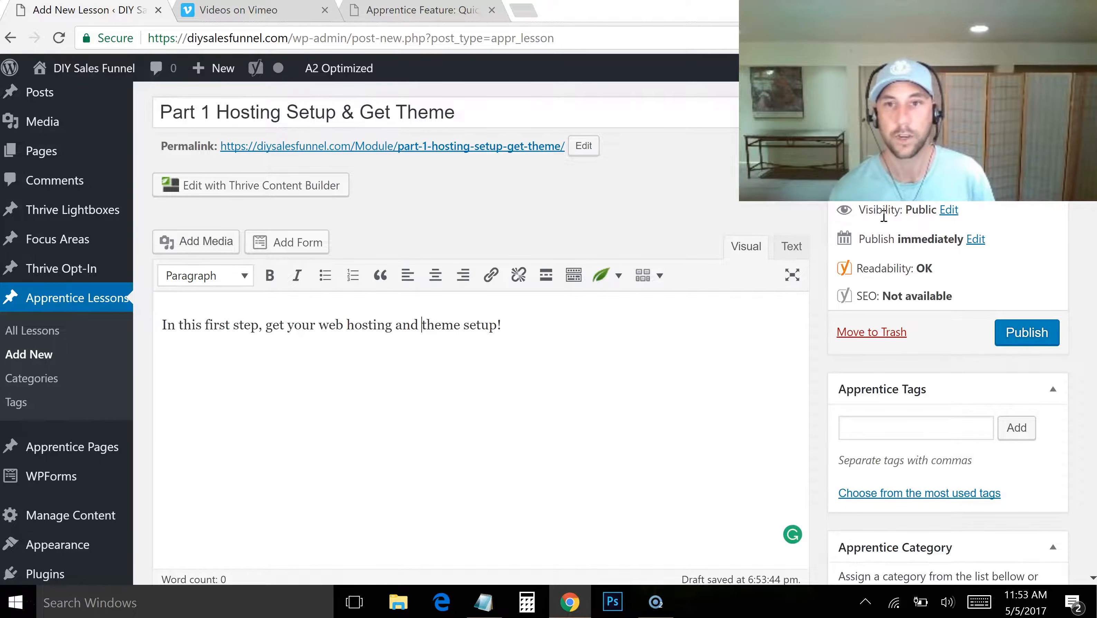
# Move the lesson's Apprentice Options box up to sit directly above the Yoast SEO box
pyautogui.scroll(-15, 476, 333)
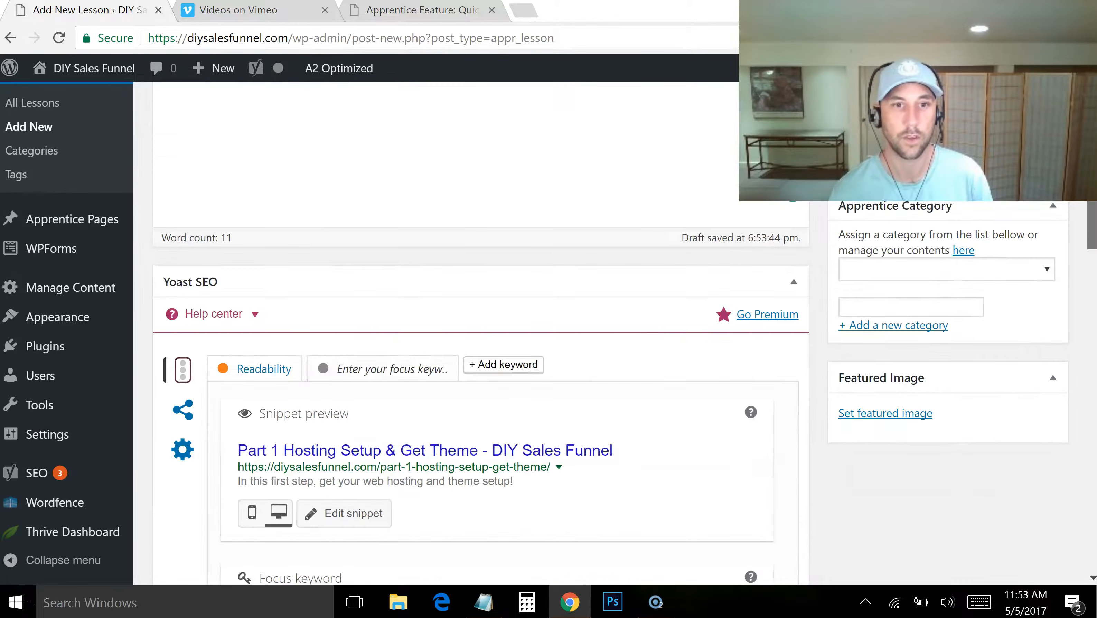
pyautogui.scroll(-10, 476, 333)
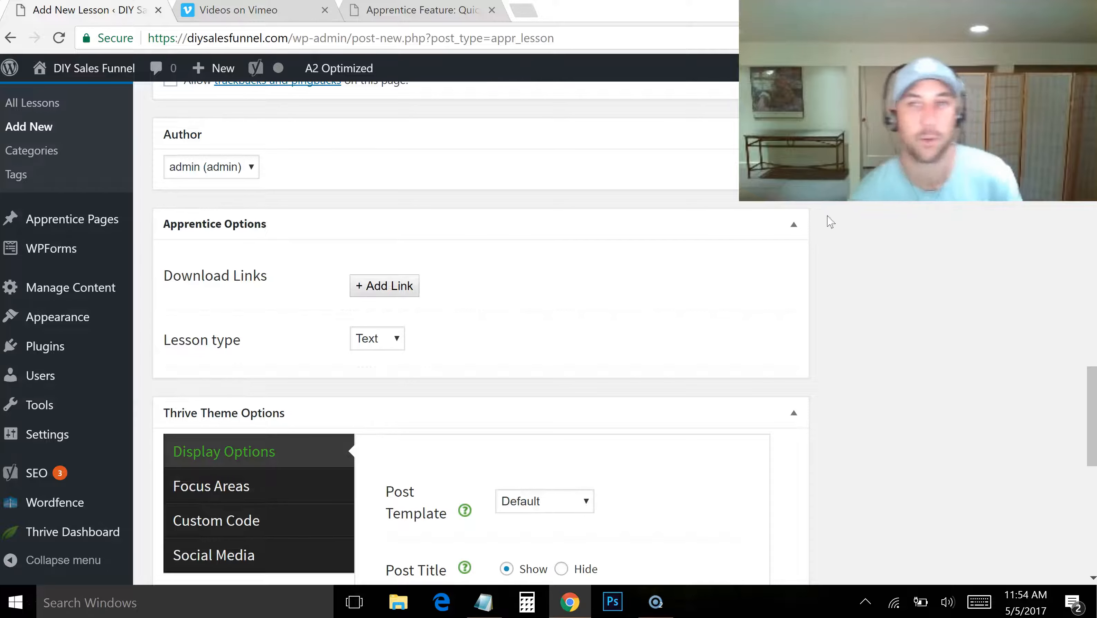
pyautogui.moveTo(1091, 375); pyautogui.dragTo(1092, 336)
pyautogui.moveTo(553, 409); pyautogui.dragTo(556, 305)
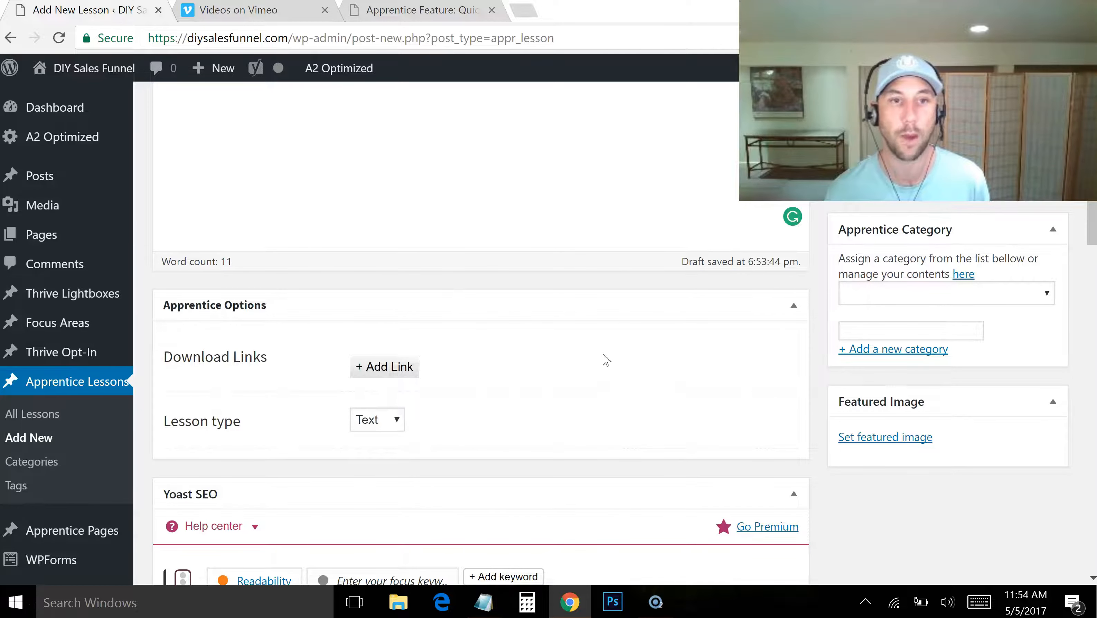
# Set the lesson type to Video in the Apprentice Options of the Part 1 lesson
pyautogui.moveTo(1092, 218)
pyautogui.mouseDown()
pyautogui.moveTo(1095, 142)
pyautogui.moveTo(1095, 221)
pyautogui.mouseUp()
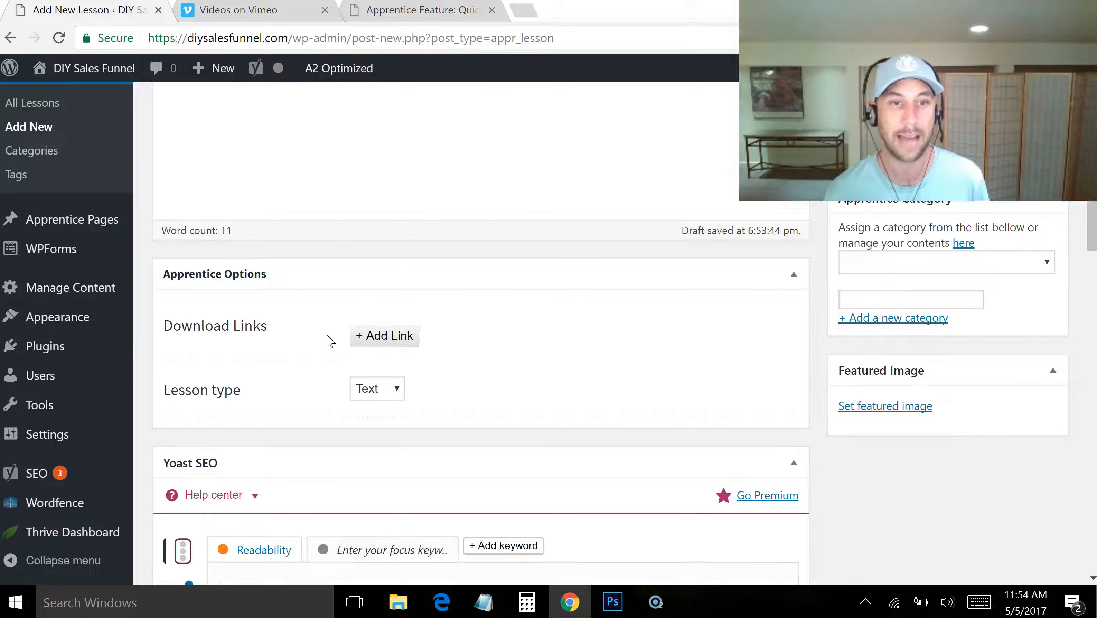
pyautogui.click(379, 391)
pyautogui.click(395, 424)
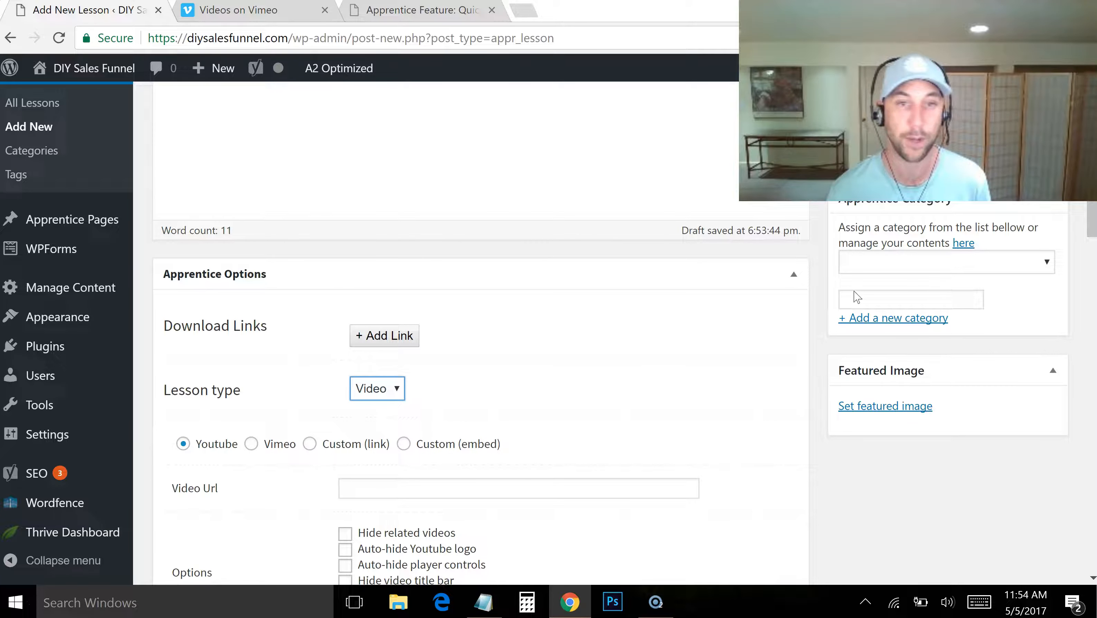
pyautogui.scroll(-3, 285, 329)
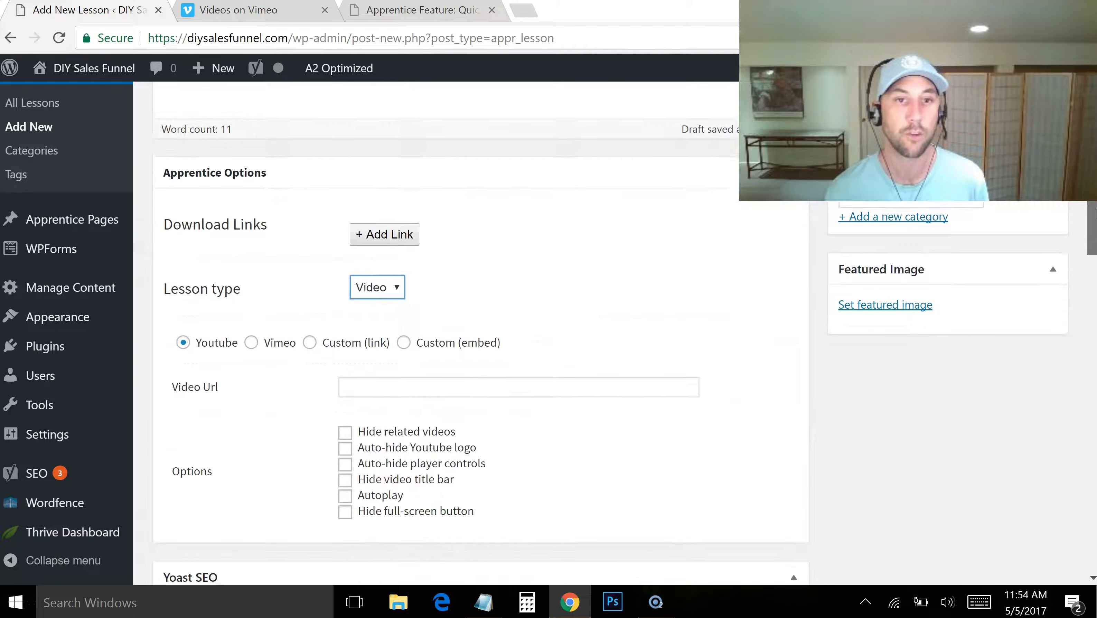
pyautogui.click(252, 307)
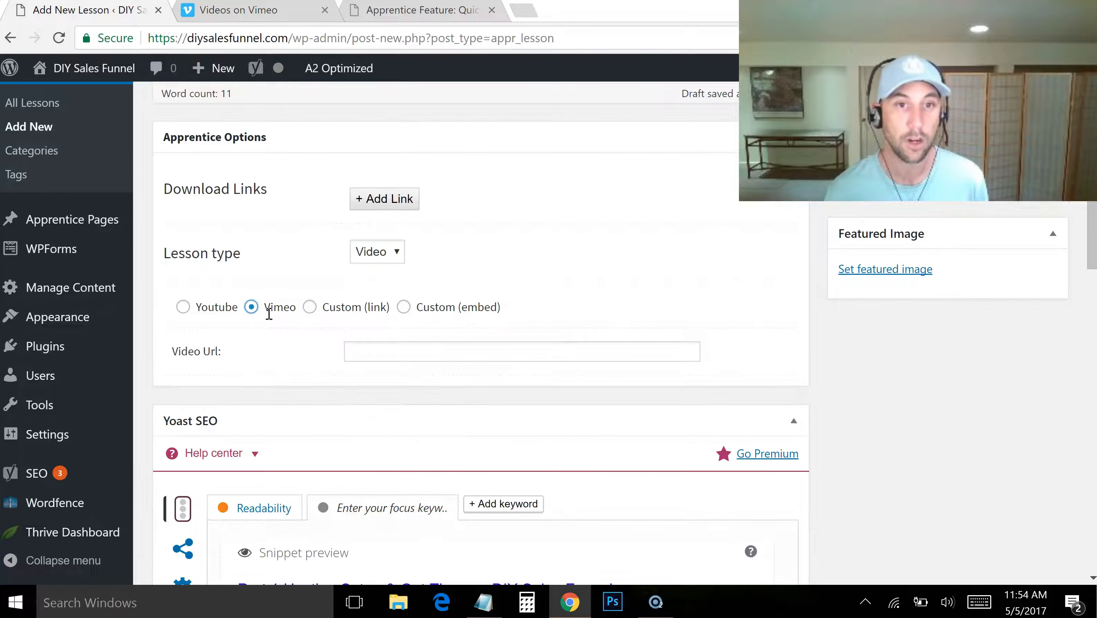
pyautogui.click(412, 354)
pyautogui.hotkey('alt', 'Tab')
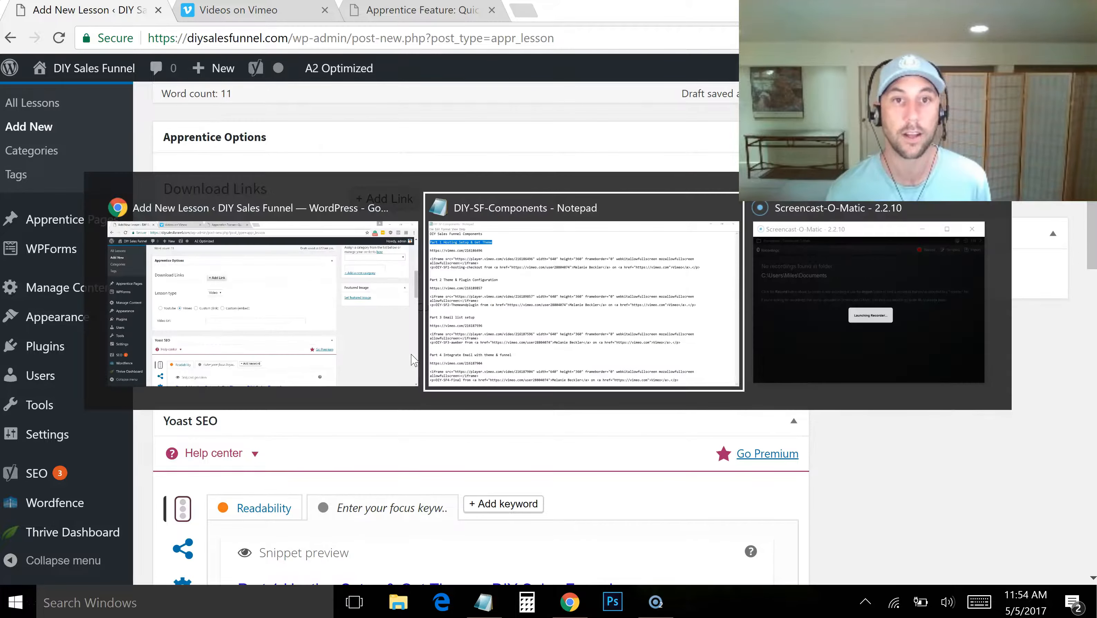
pyautogui.moveTo(201, 108); pyautogui.dragTo(9, 107)
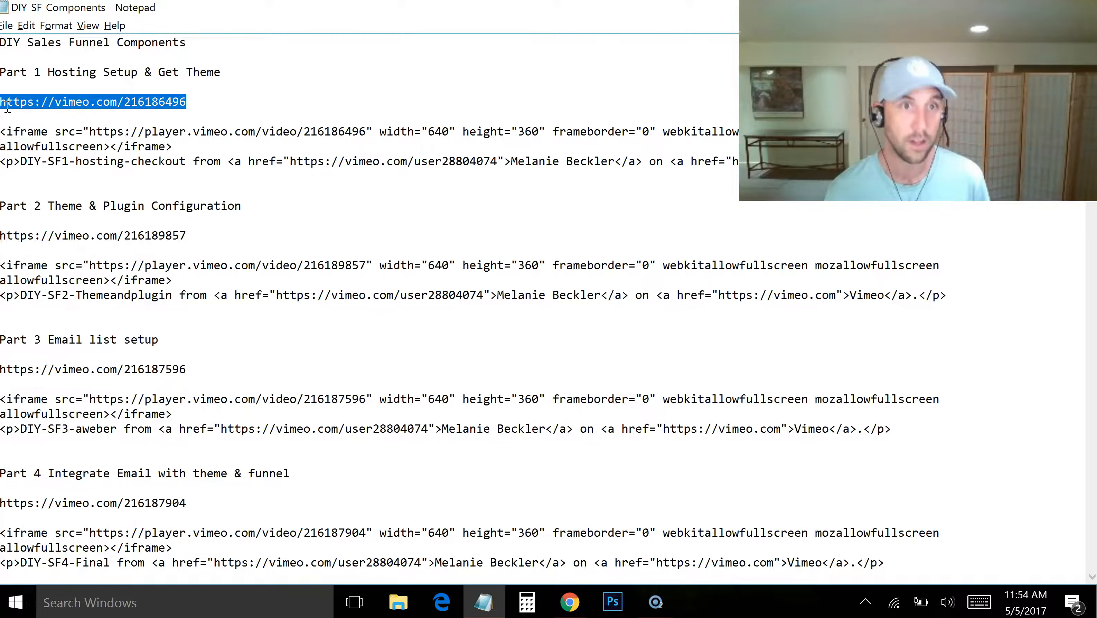
pyautogui.hotkey('alt', 'Tab')
pyautogui.write('https://vimeo.com/216186496')
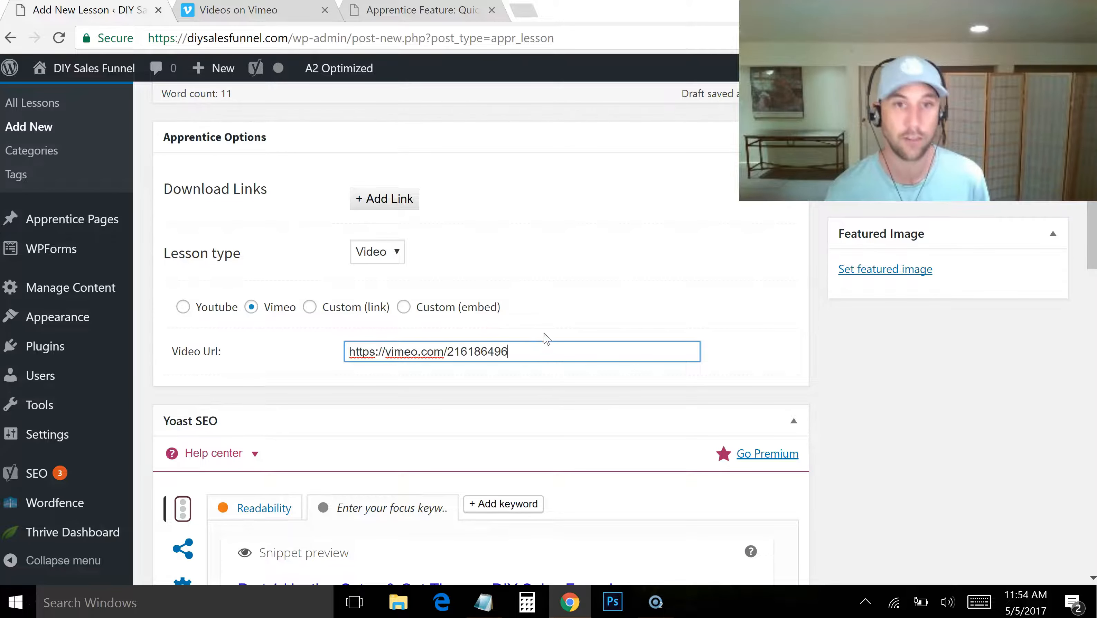
pyautogui.click(754, 370)
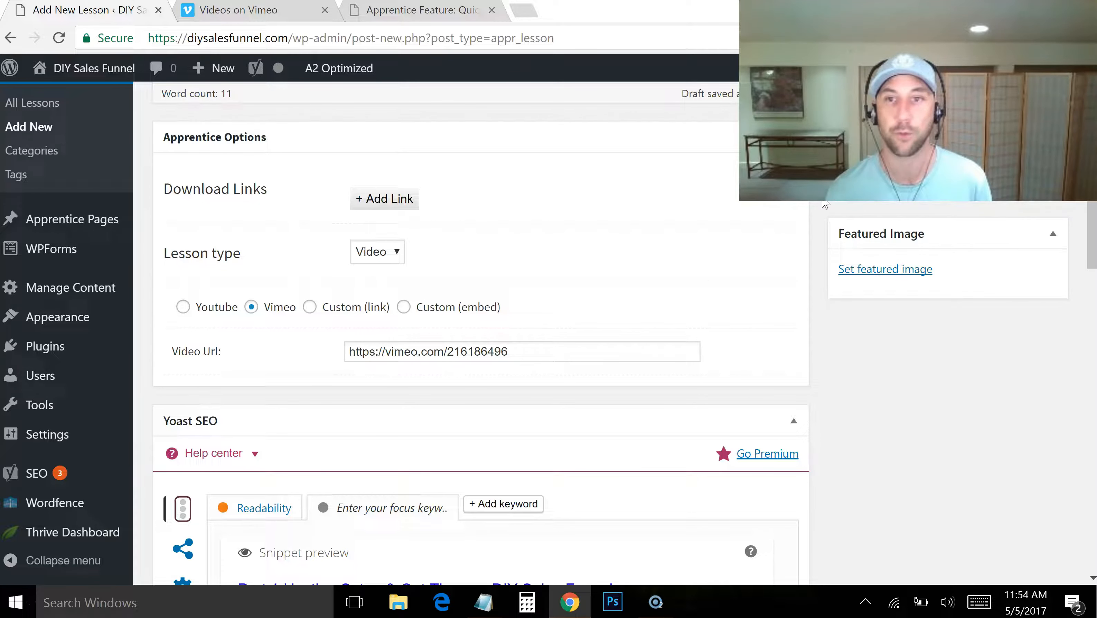
# Add a download link entry in the lesson's Apprentice Options and review its icon choices
pyautogui.scroll(4, 1094, 215)
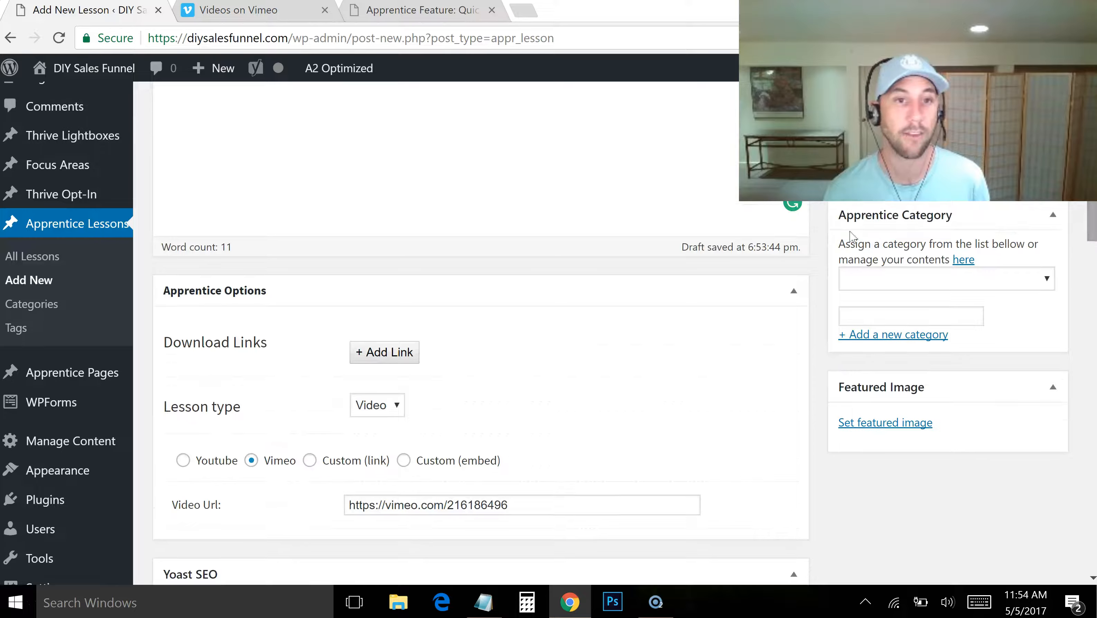
pyautogui.click(391, 362)
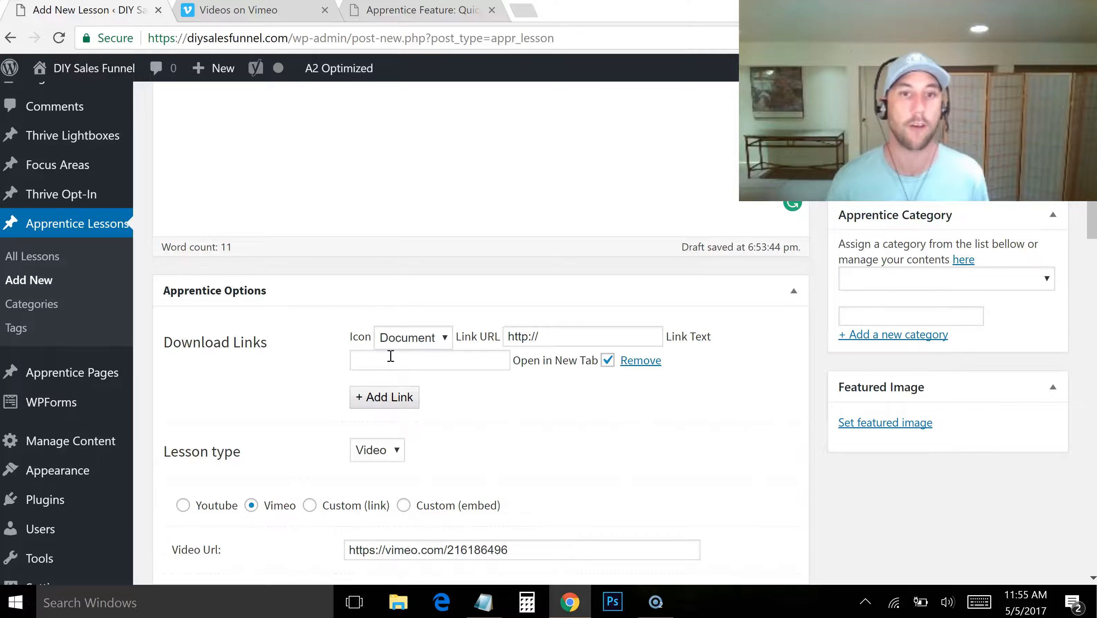
pyautogui.click(410, 341)
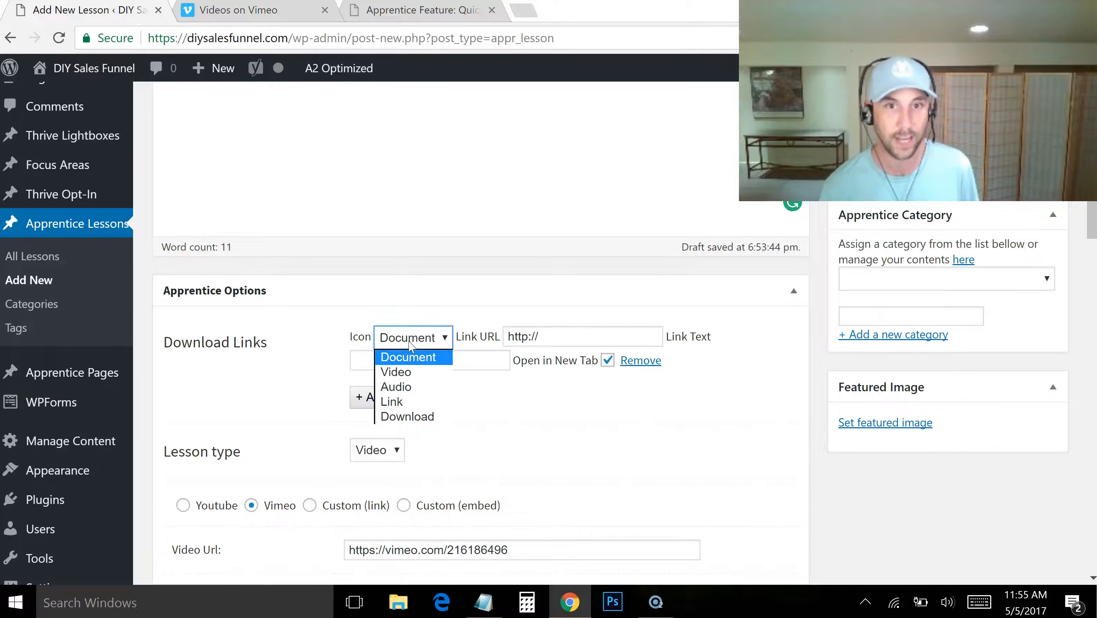
pyautogui.click(422, 340)
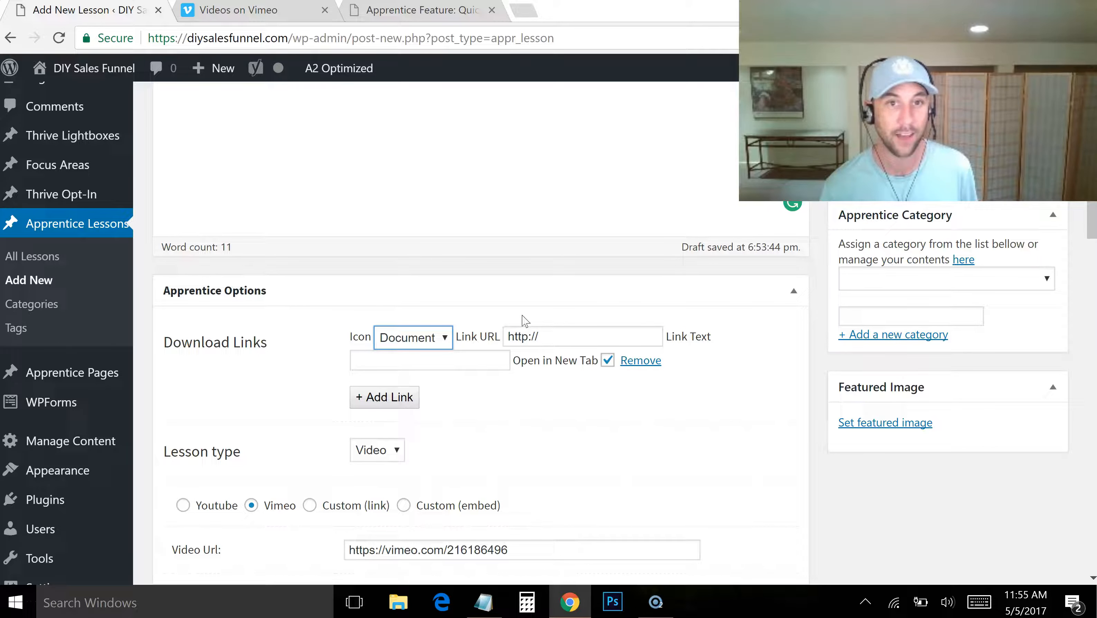
# Switch the download link's icon to Video and back to Document
pyautogui.click(412, 340)
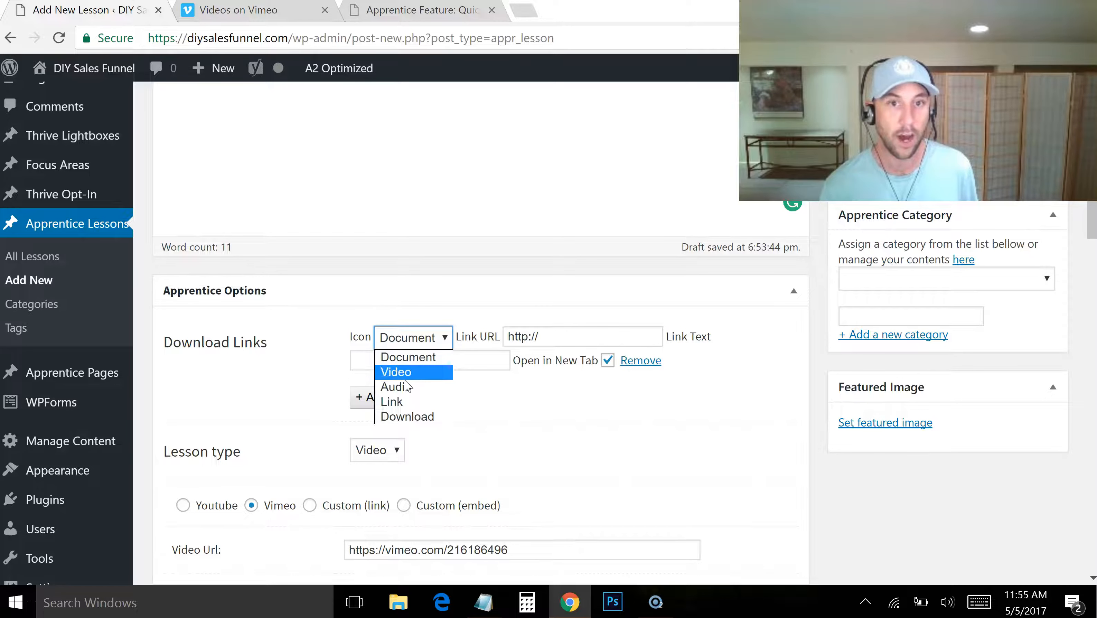
pyautogui.click(397, 373)
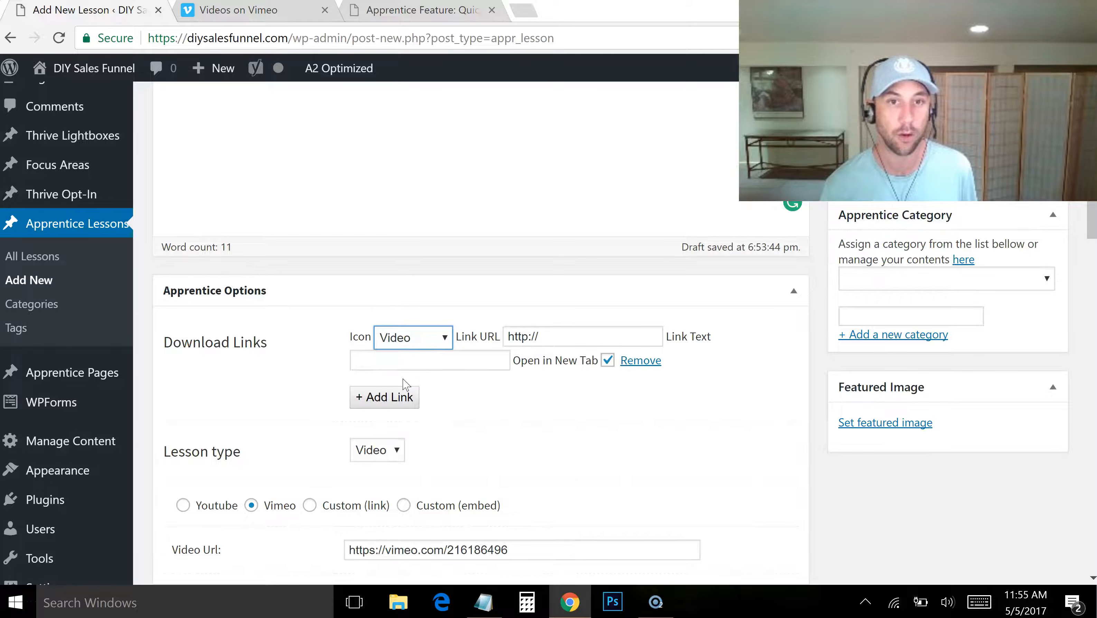
pyautogui.click(444, 345)
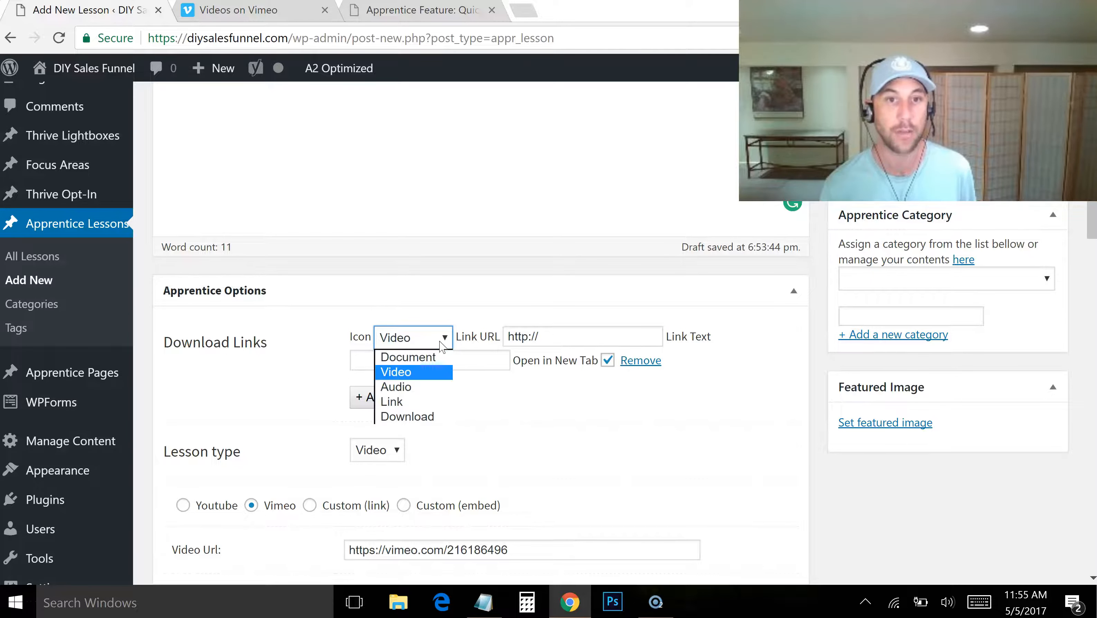
pyautogui.click(431, 359)
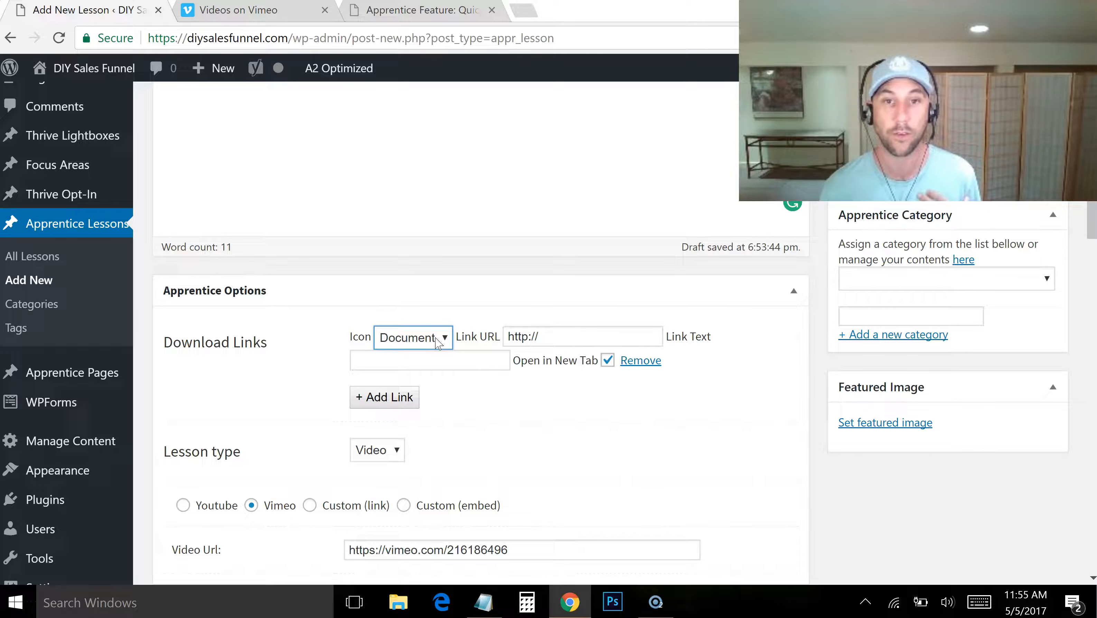
pyautogui.click(591, 331)
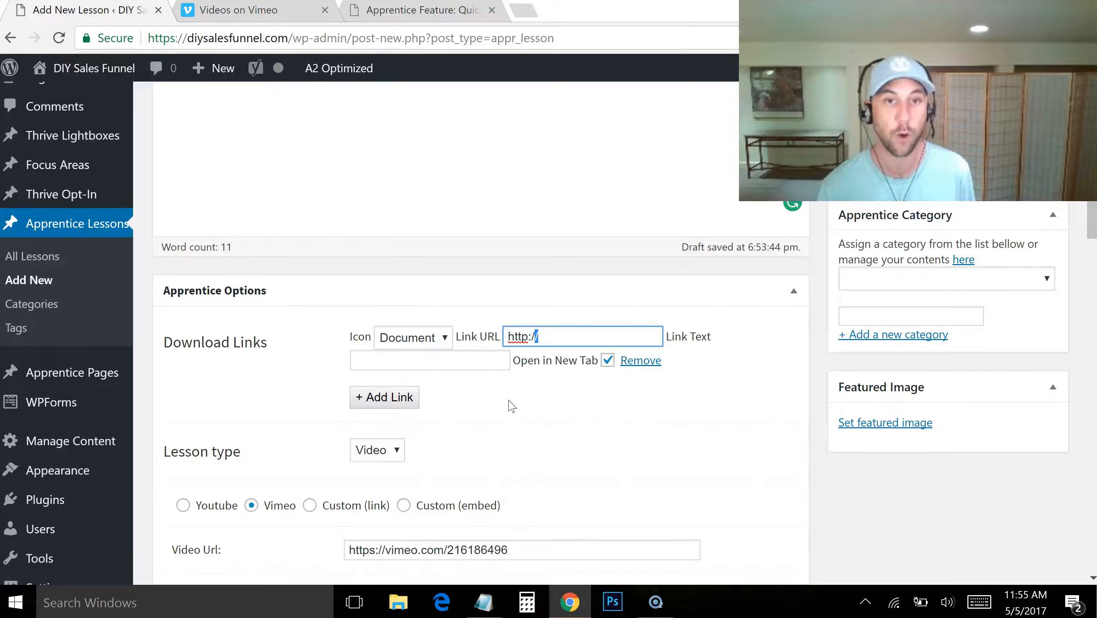
pyautogui.click(424, 342)
pyautogui.click(433, 337)
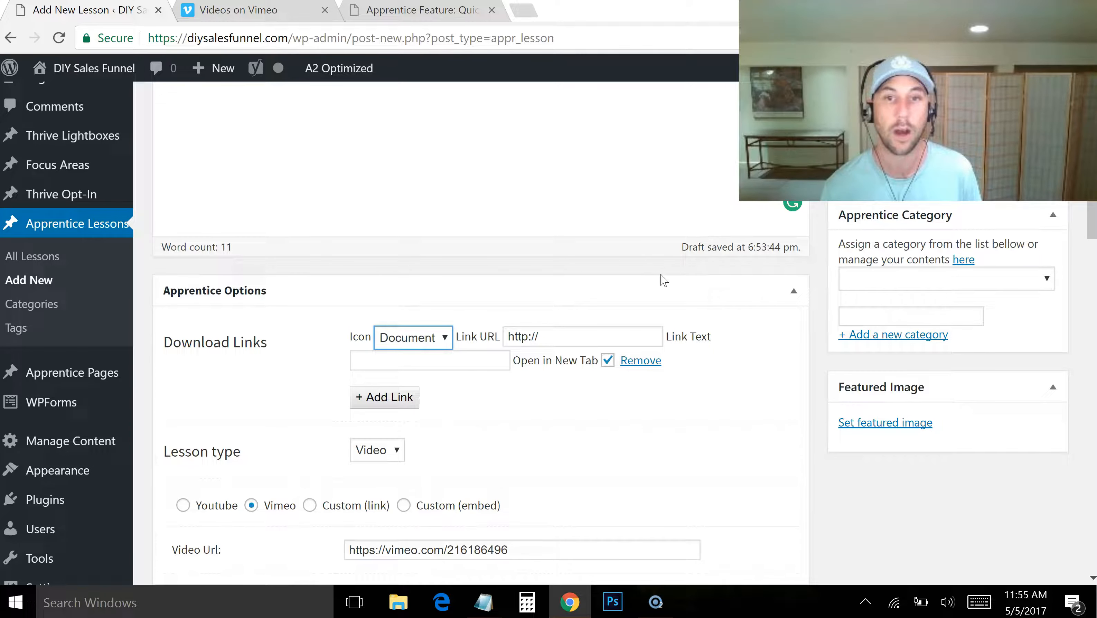
# Try to publish the Part 1 lesson with the download link's URL and text unfilled
pyautogui.scroll(5, 1082, 218)
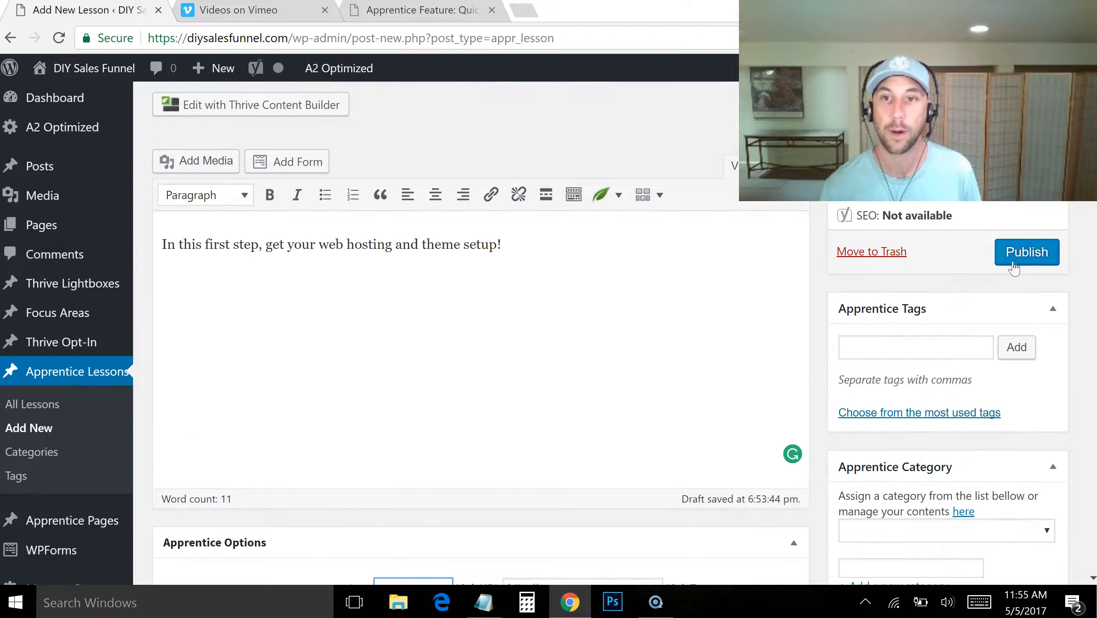
pyautogui.click(1020, 257)
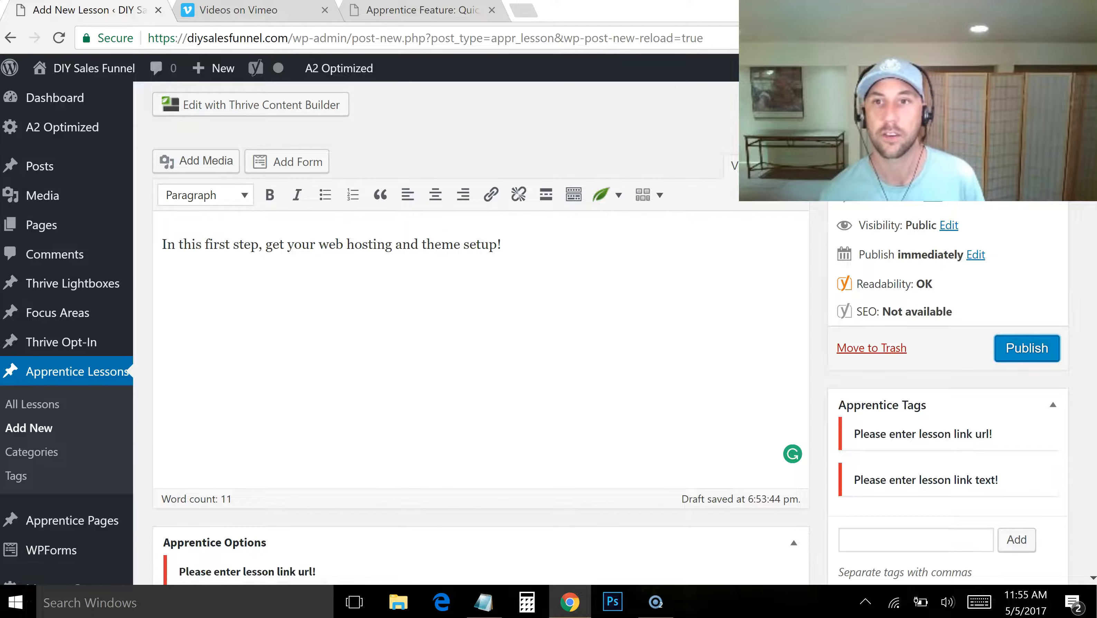
pyautogui.scroll(-7, 549, 333)
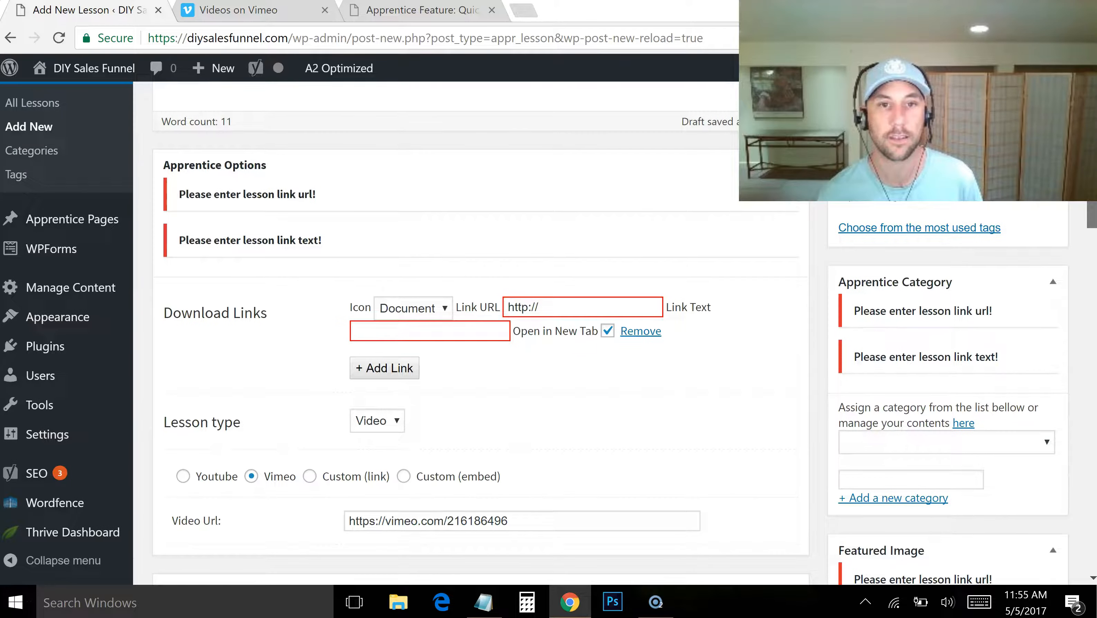
pyautogui.click(429, 281)
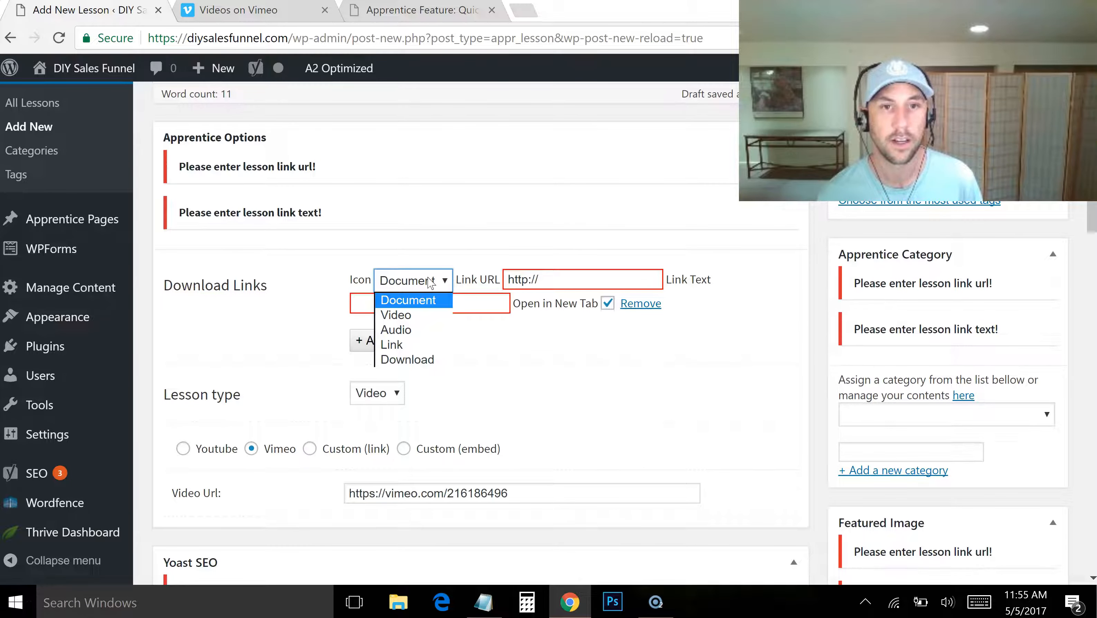
pyautogui.click(426, 314)
pyautogui.tripleClick(540, 278)
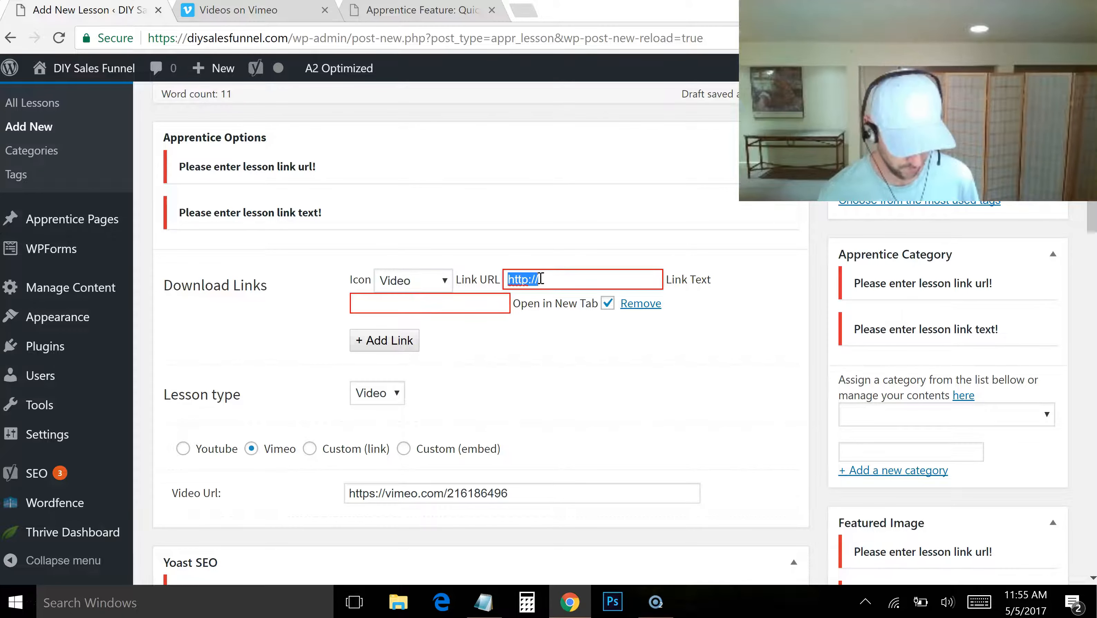
pyautogui.write('https://vimeo.com/216186496')
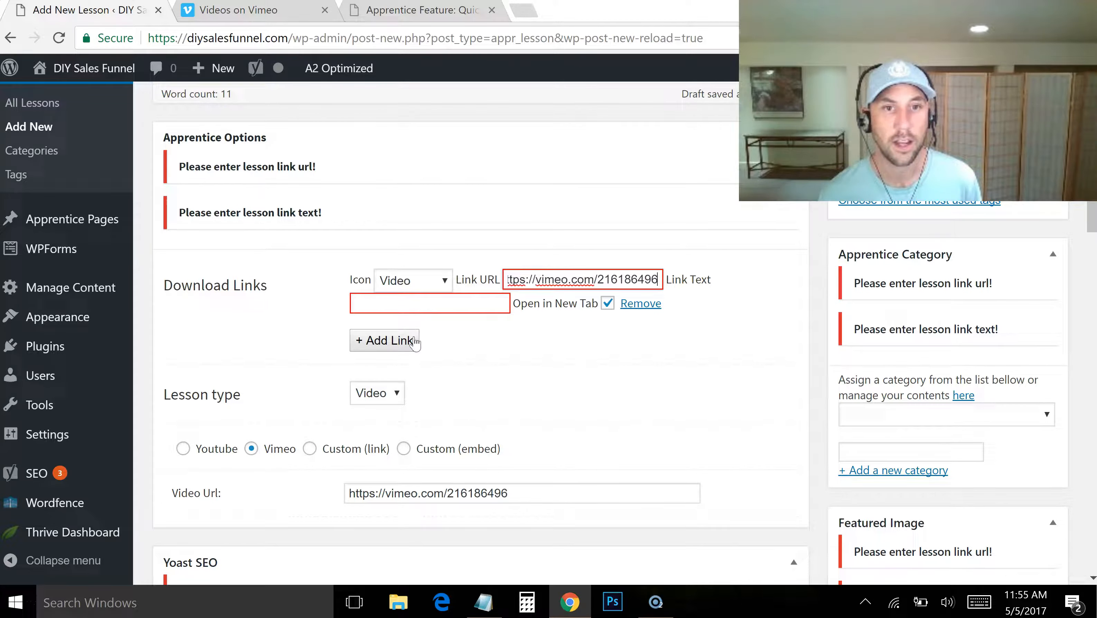
pyautogui.scroll(7, 1017, 315)
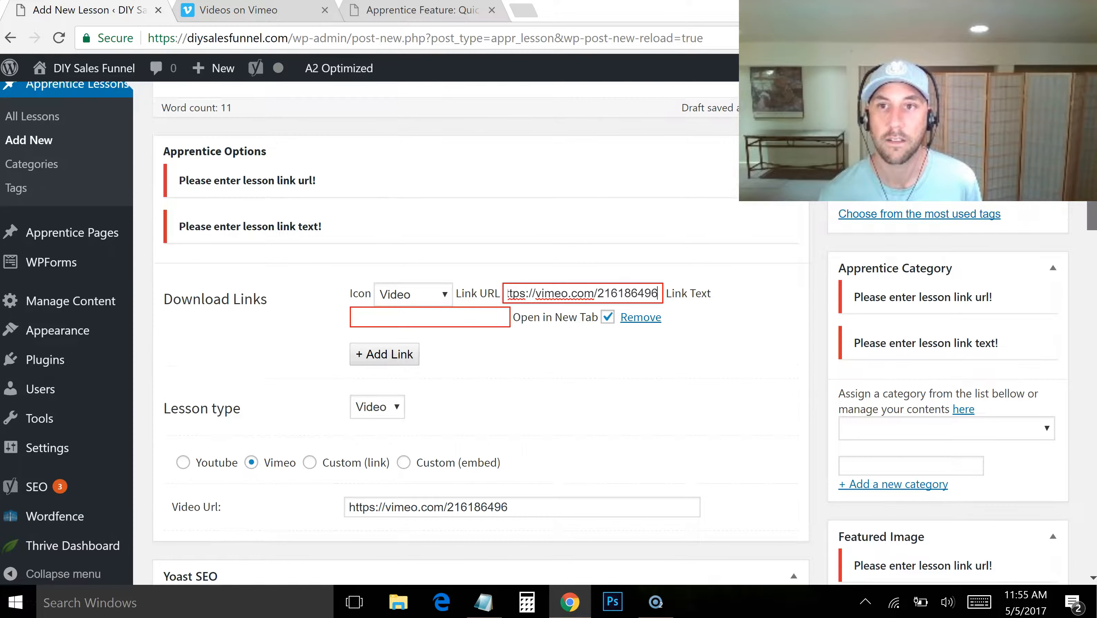
pyautogui.click(1017, 316)
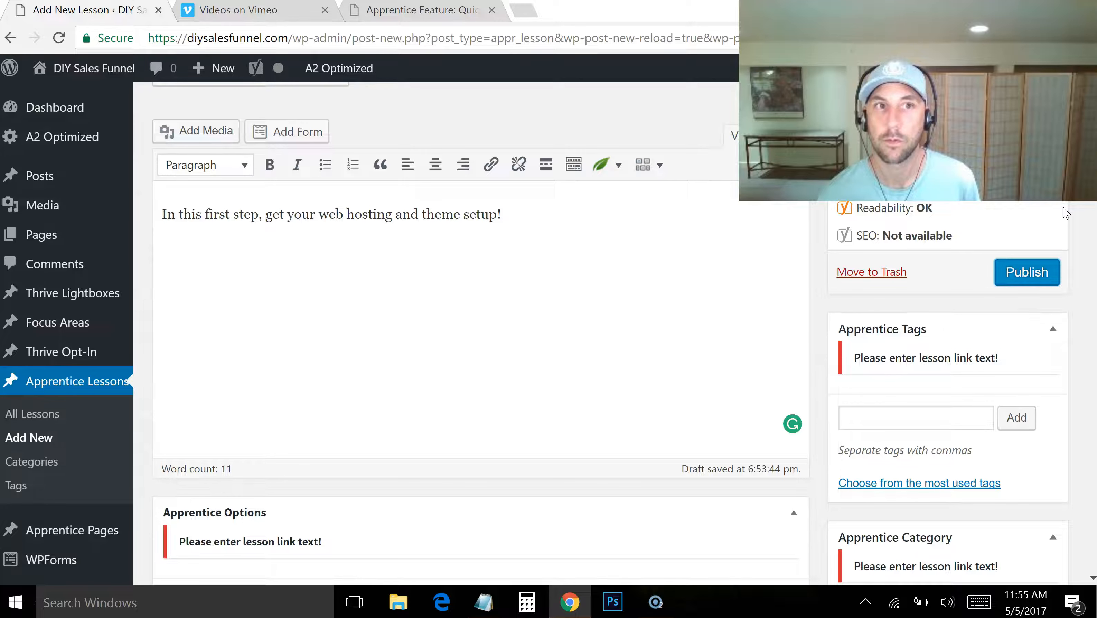
pyautogui.scroll(-5, 534, 335)
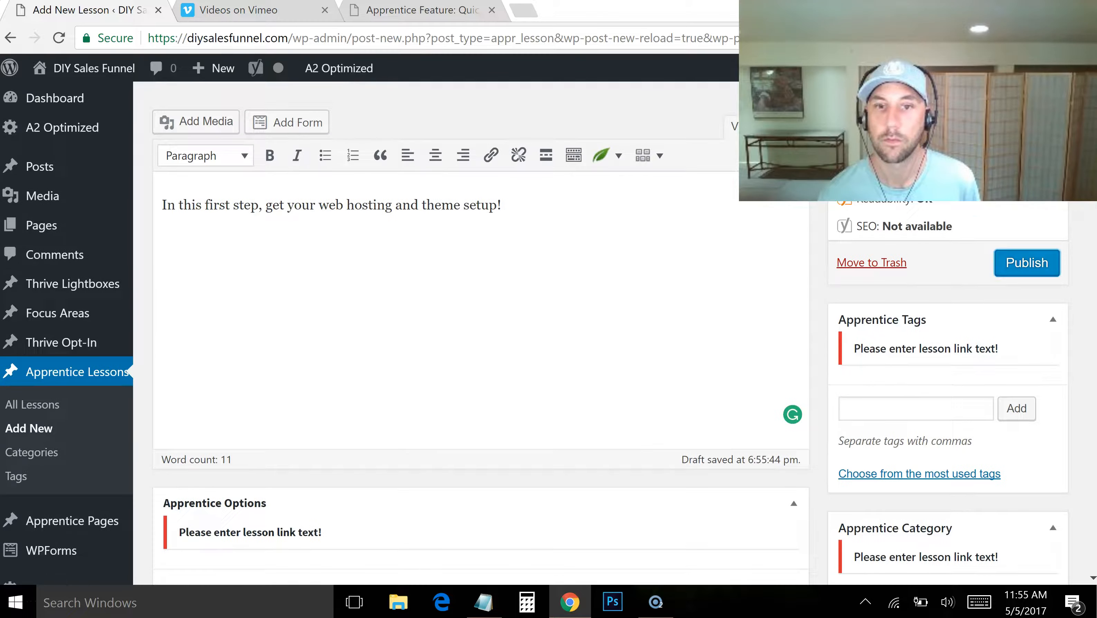
pyautogui.click(466, 351)
pyautogui.write('https://vimeo.com/216186496')
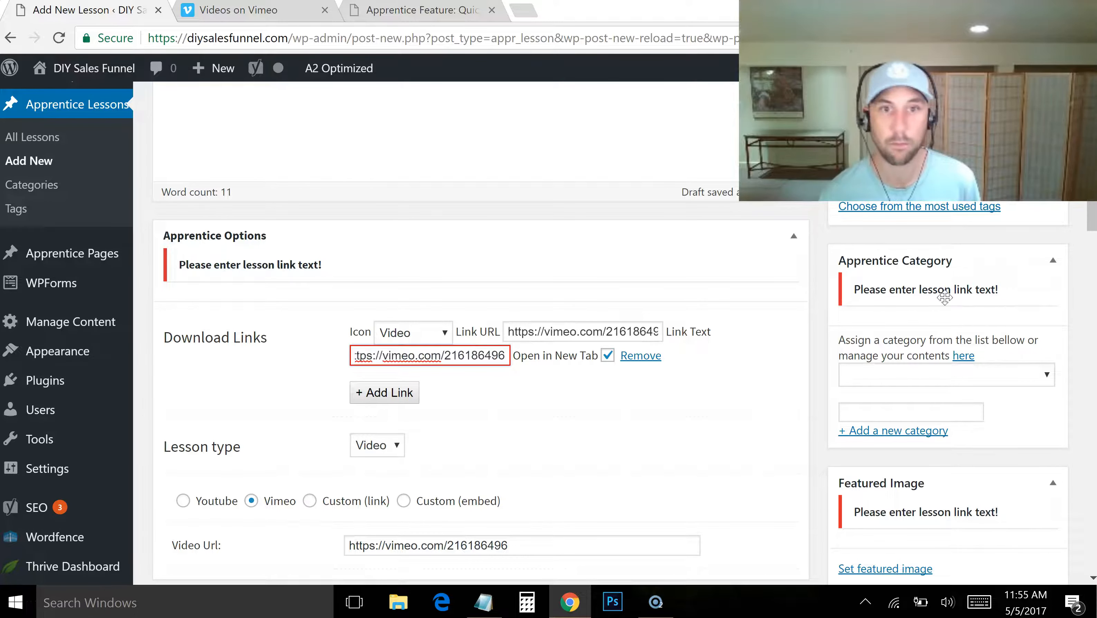
pyautogui.scroll(7, 533, 334)
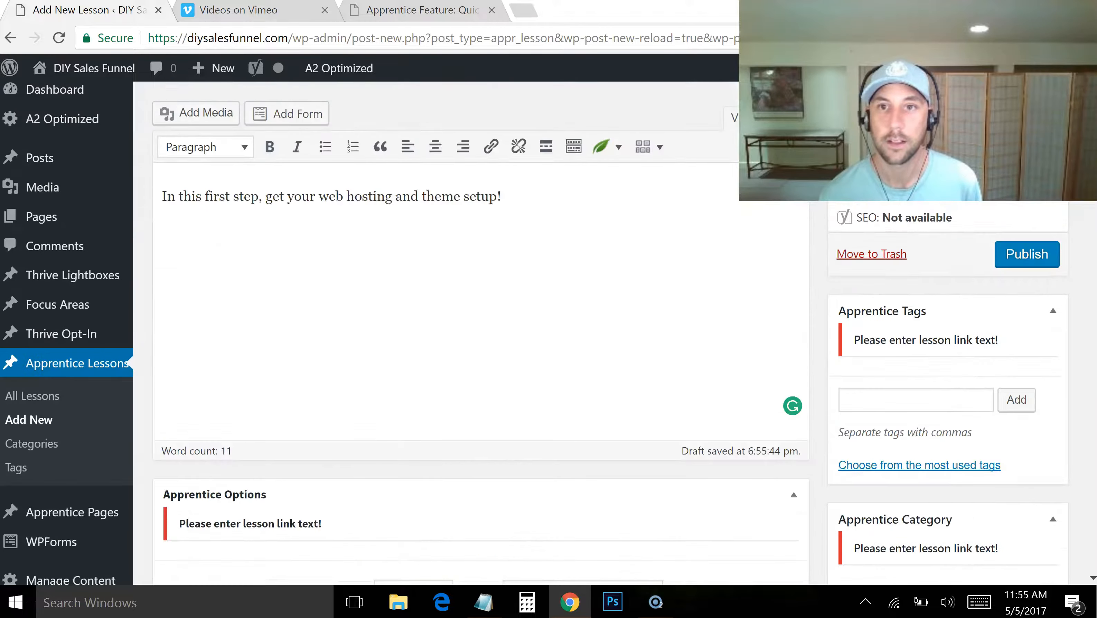
pyautogui.click(1018, 356)
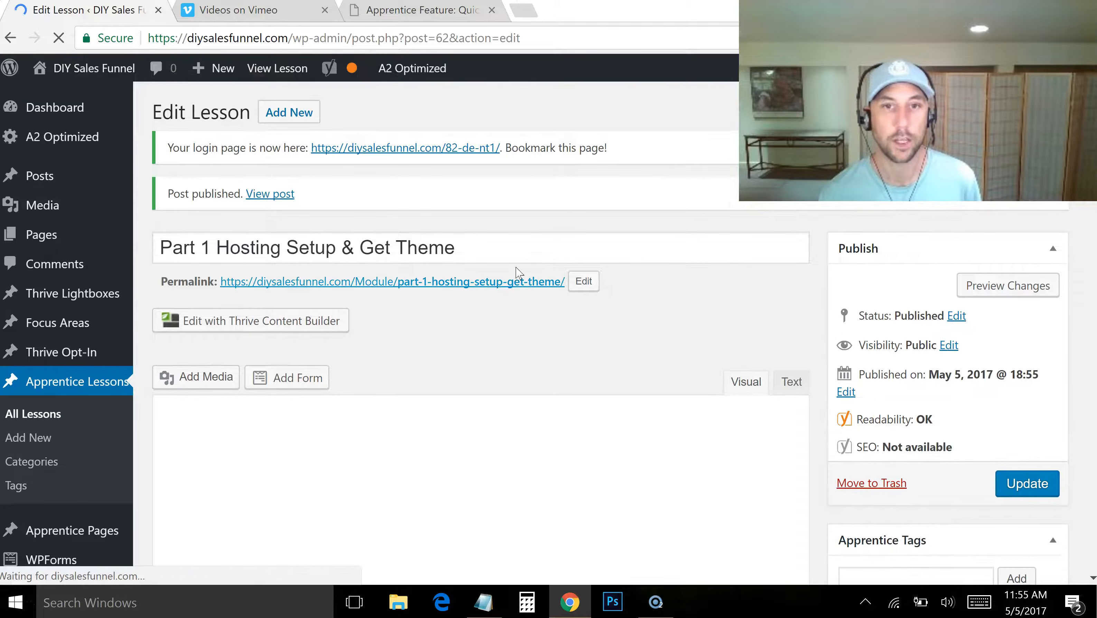
# Open the published Part 1 lesson in a new tab and examine its video, description, download link and completion checkbox
pyautogui.middleClick(510, 286)
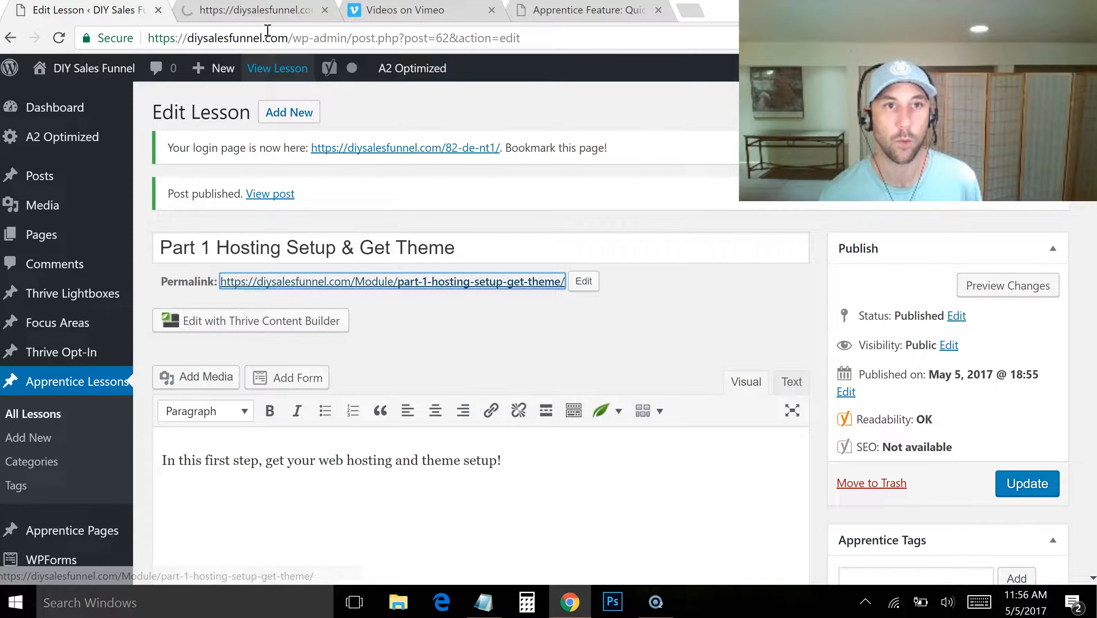
pyautogui.click(256, 14)
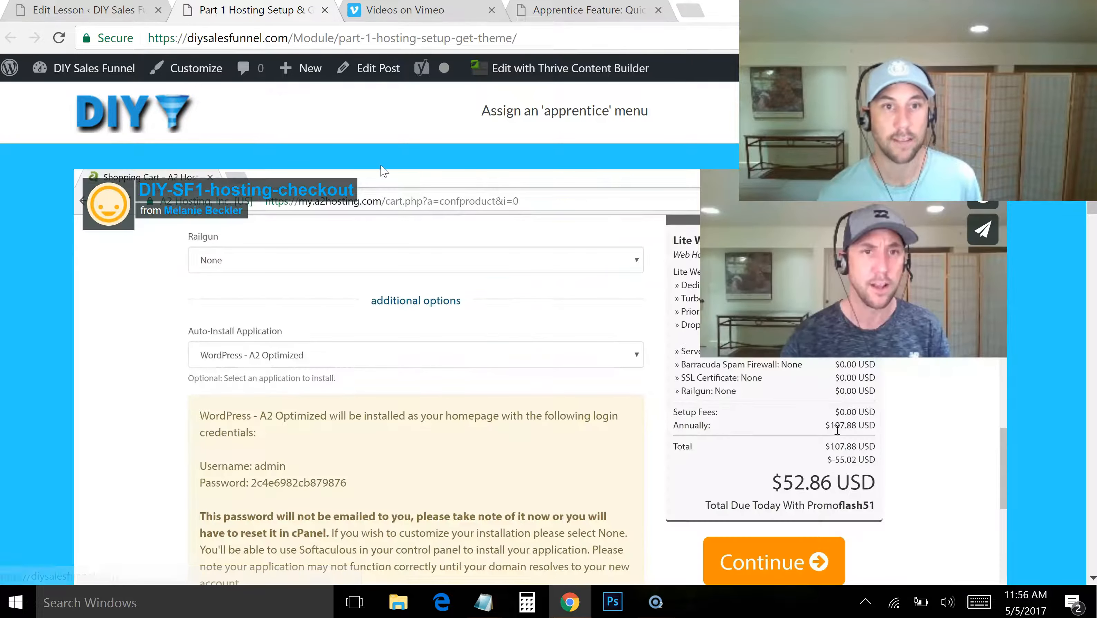
pyautogui.scroll(-10, 837, 429)
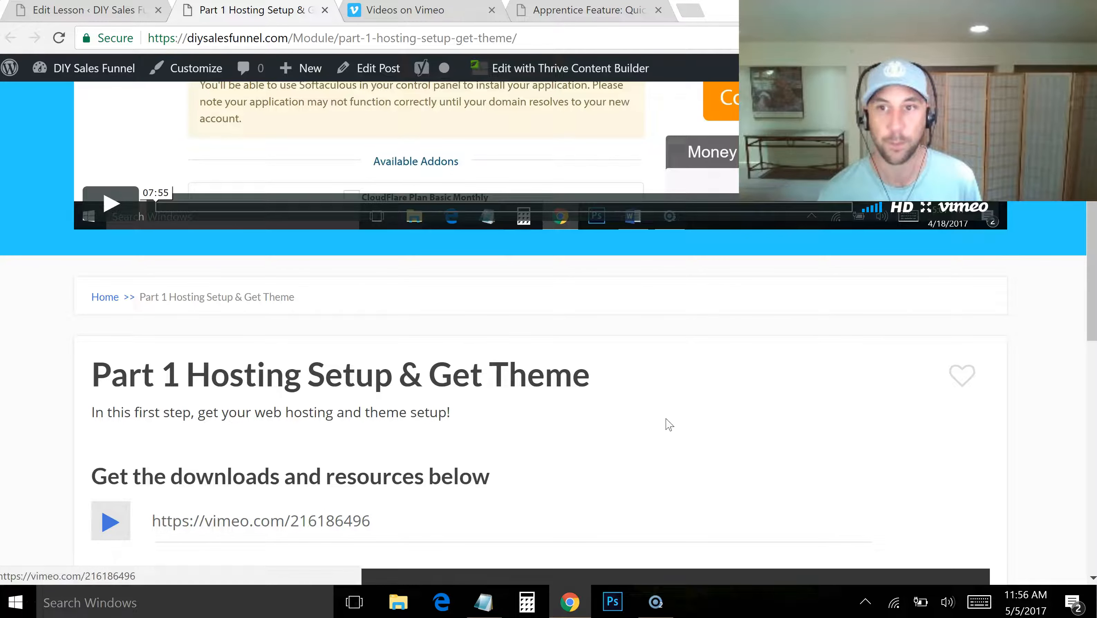
pyautogui.moveTo(1092, 223); pyautogui.dragTo(1092, 287)
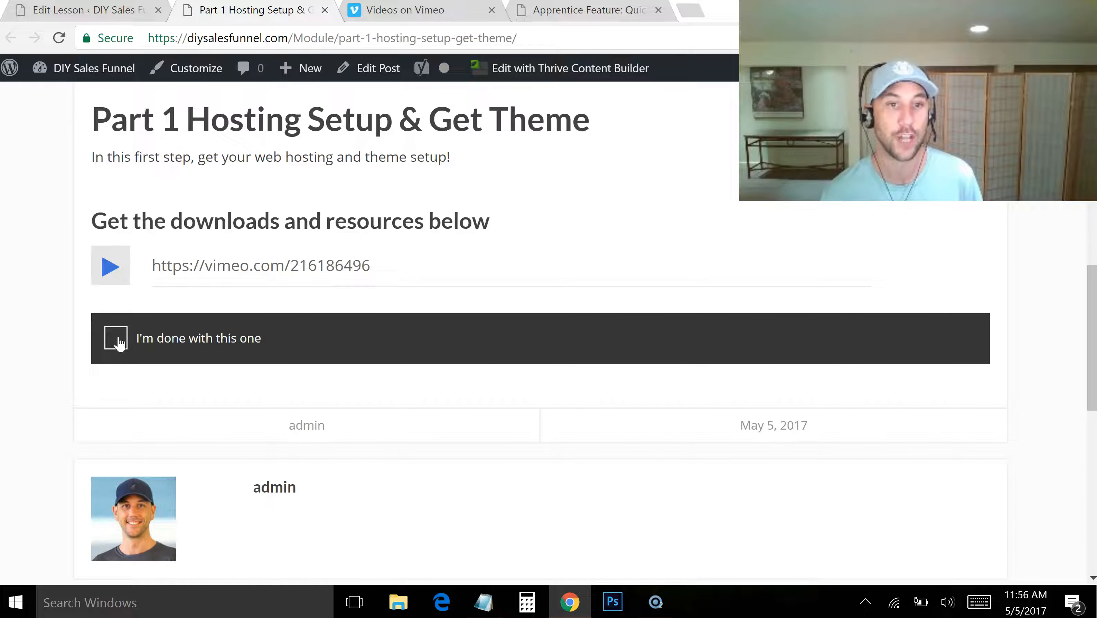
pyautogui.moveTo(1092, 320); pyautogui.dragTo(1092, 106)
pyautogui.scroll(-10, 1002, 302)
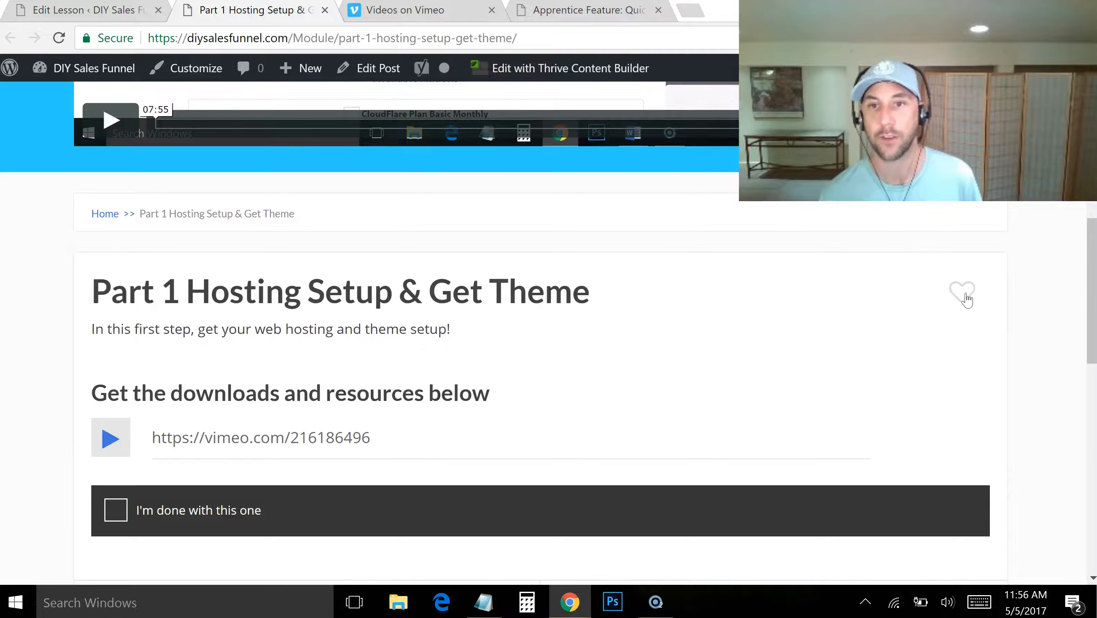
# Mark the lesson as a favourite and toggle its "I'm done with this one" checkbox on and off before returning to the lesson editor
pyautogui.click(962, 297)
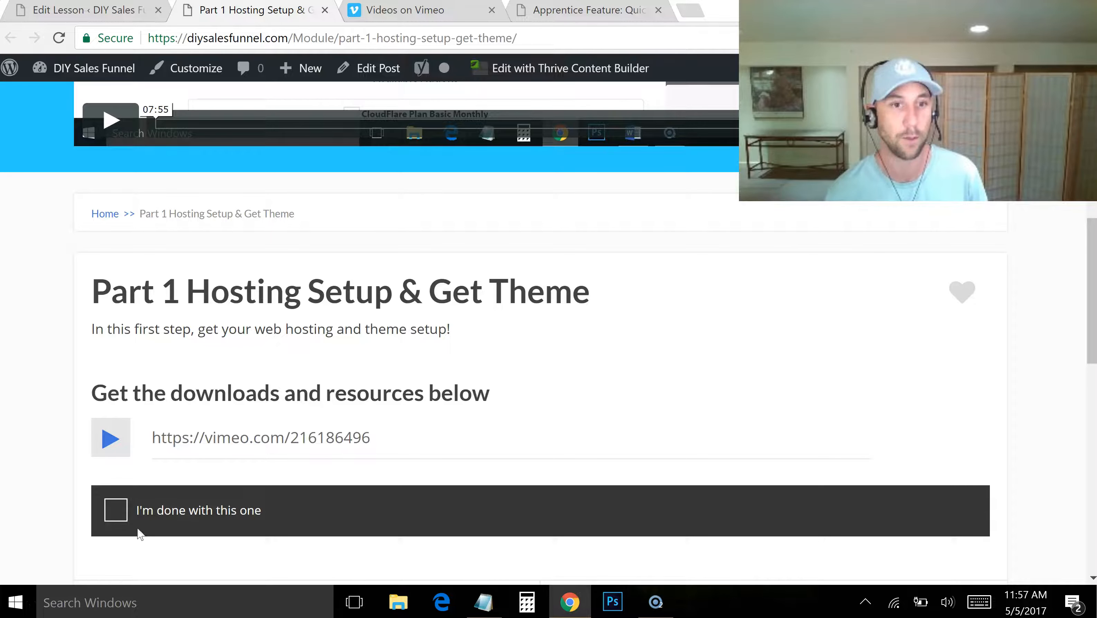
pyautogui.click(118, 510)
pyautogui.click(115, 510)
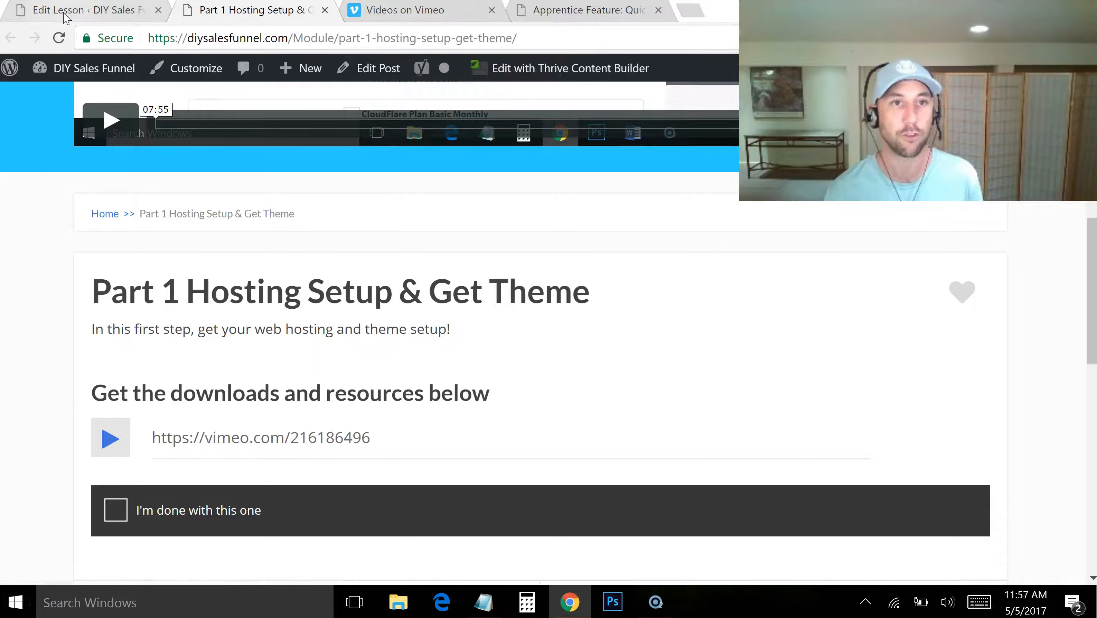
pyautogui.click(93, 17)
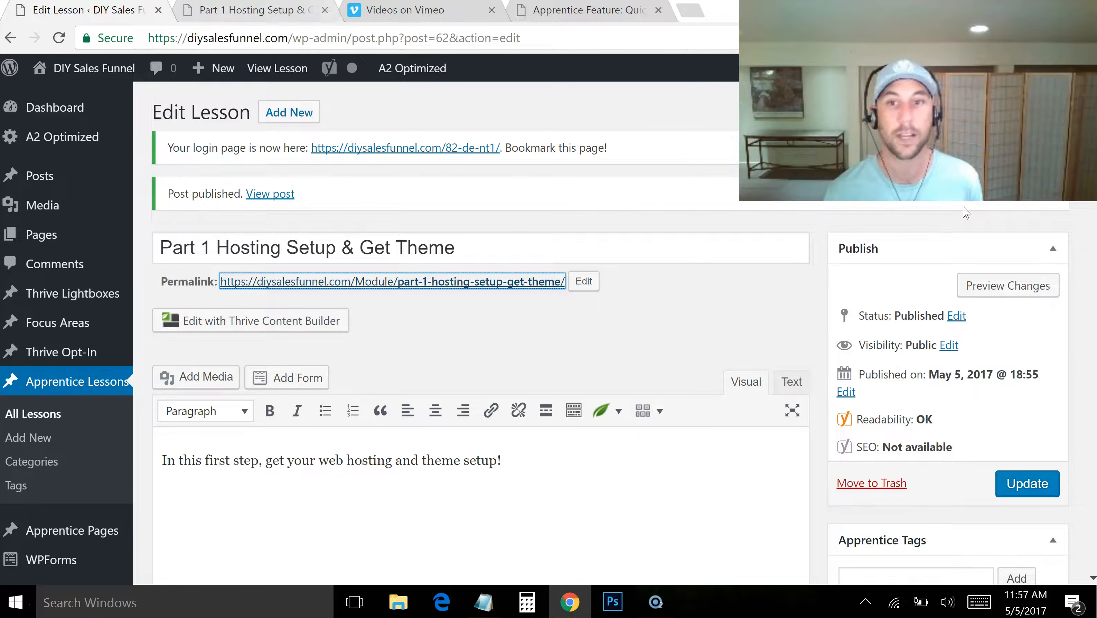
# Update the Part 1 lesson and open three blank new-lesson forms in separate tabs, switching to the first one
pyautogui.click(1032, 483)
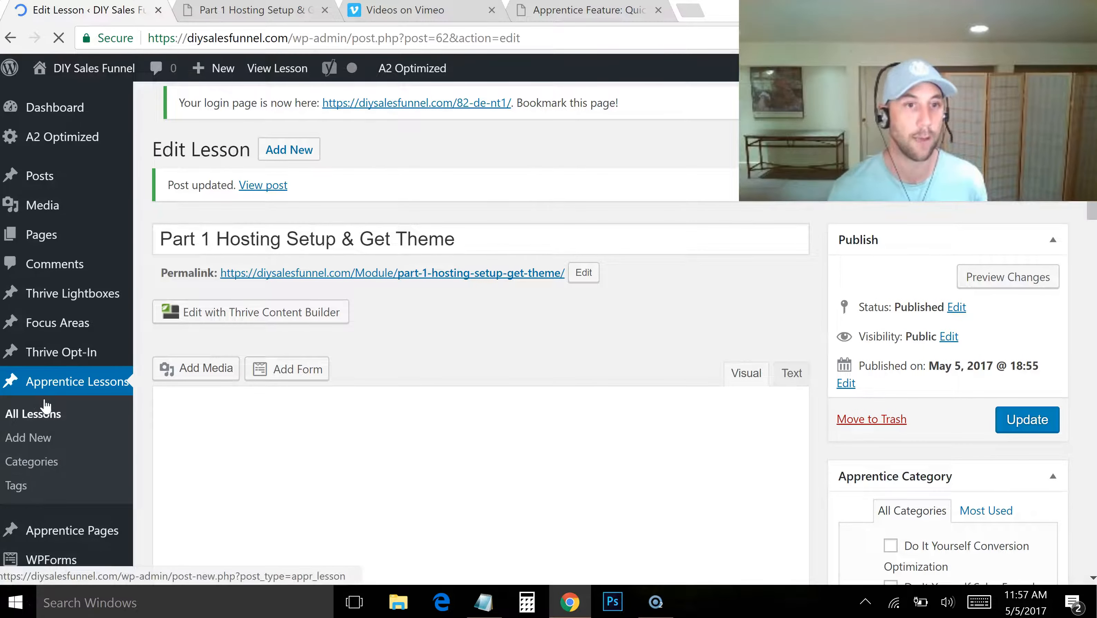
pyautogui.middleClick(37, 443)
pyautogui.middleClick(37, 442)
pyautogui.middleClick(38, 442)
pyautogui.click(322, 13)
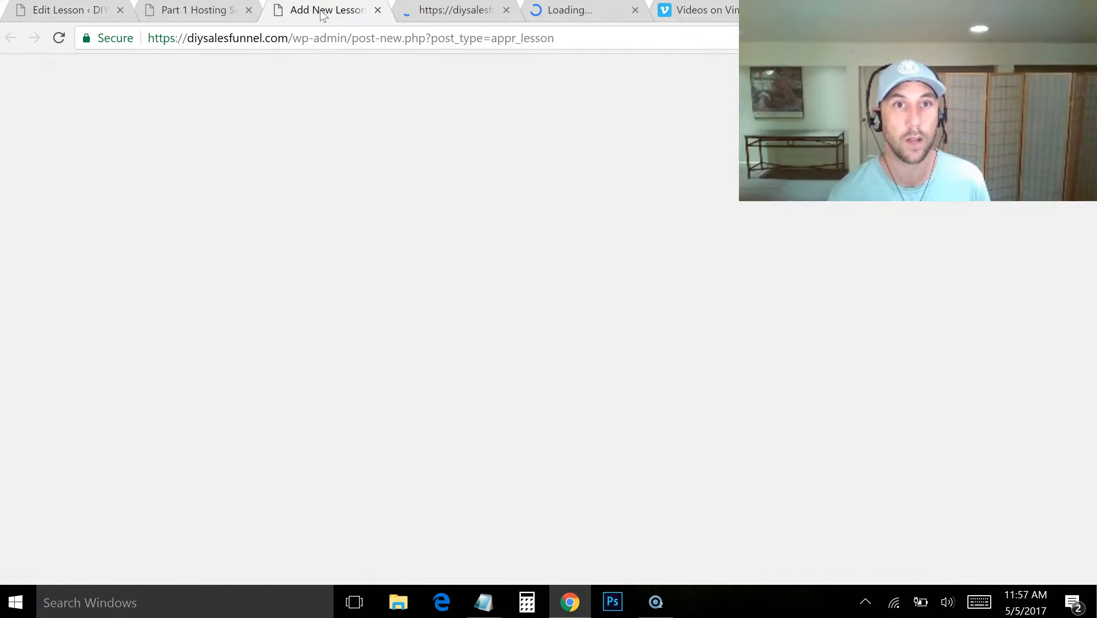
# Title the first new lesson "Part 2 Theme & Plugin Configuration", copied from the DIY-SF-Components notes in Notepad
pyautogui.hotkey('alt', 'Tab')
pyautogui.moveTo(240, 208); pyautogui.dragTo(8, 206)
pyautogui.hotkey('ctrl', 'c')
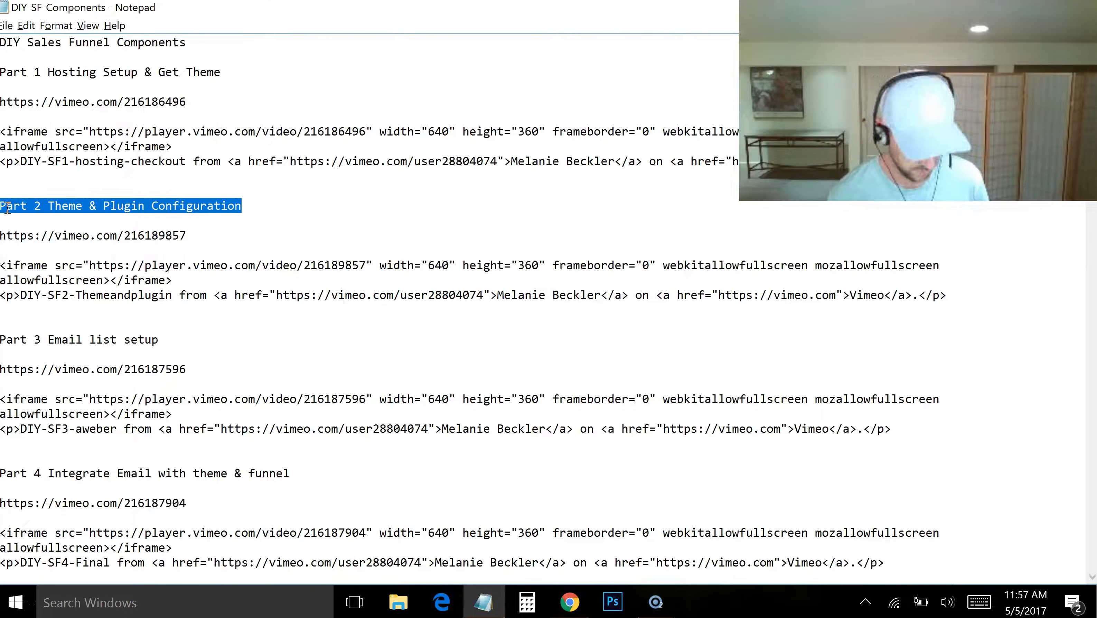
pyautogui.hotkey('alt', 'Tab')
pyautogui.hotkey('ctrl', 'v')
pyautogui.scroll(-10, 292, 498)
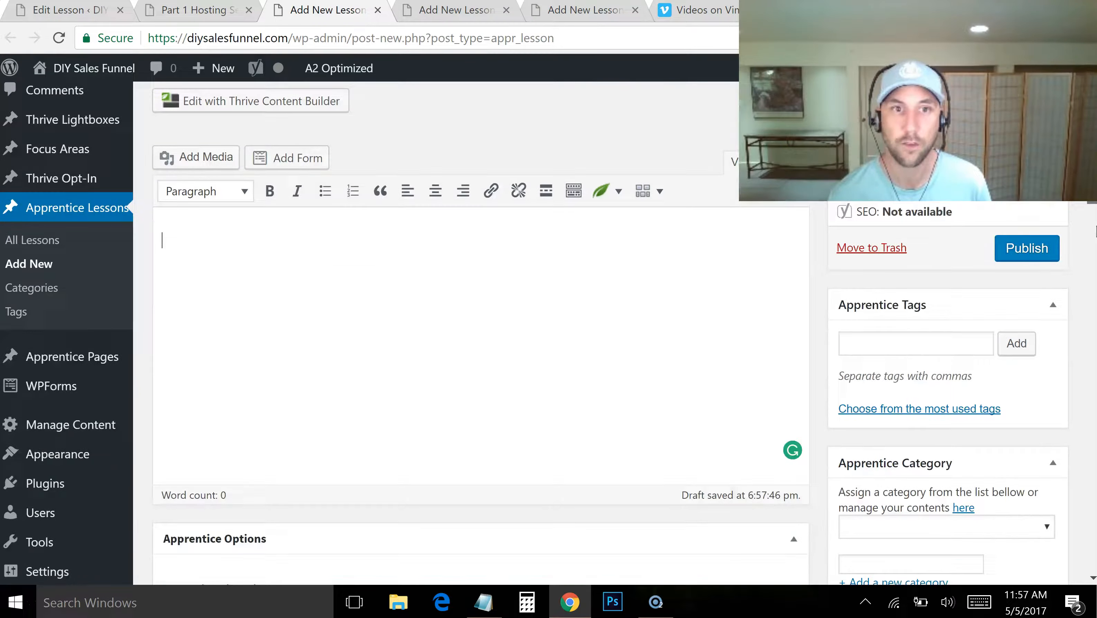
pyautogui.click(377, 190)
pyautogui.hotkey('alt', 'Tab')
pyautogui.moveTo(186, 235); pyautogui.dragTo(16, 241)
pyautogui.hotkey('ctrl', 'c')
pyautogui.hotkey('alt', 'Tab')
pyautogui.click(250, 251)
pyautogui.click(377, 291)
pyautogui.hotkey('ctrl', 'v')
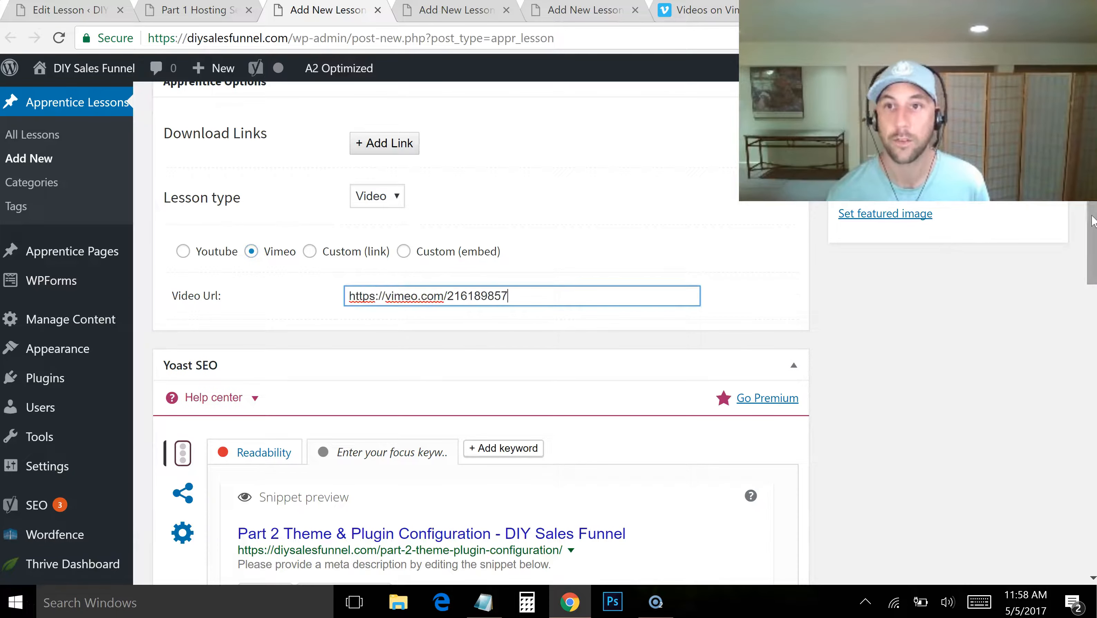
pyautogui.scroll(10, 1051, 213)
pyautogui.click(1026, 247)
# Title the second new lesson "Part 3 Email list setup", copied from the Notepad notes
pyautogui.click(456, 9)
pyautogui.hotkey('alt', 'Tab')
pyautogui.moveTo(156, 336); pyautogui.dragTo(9, 333)
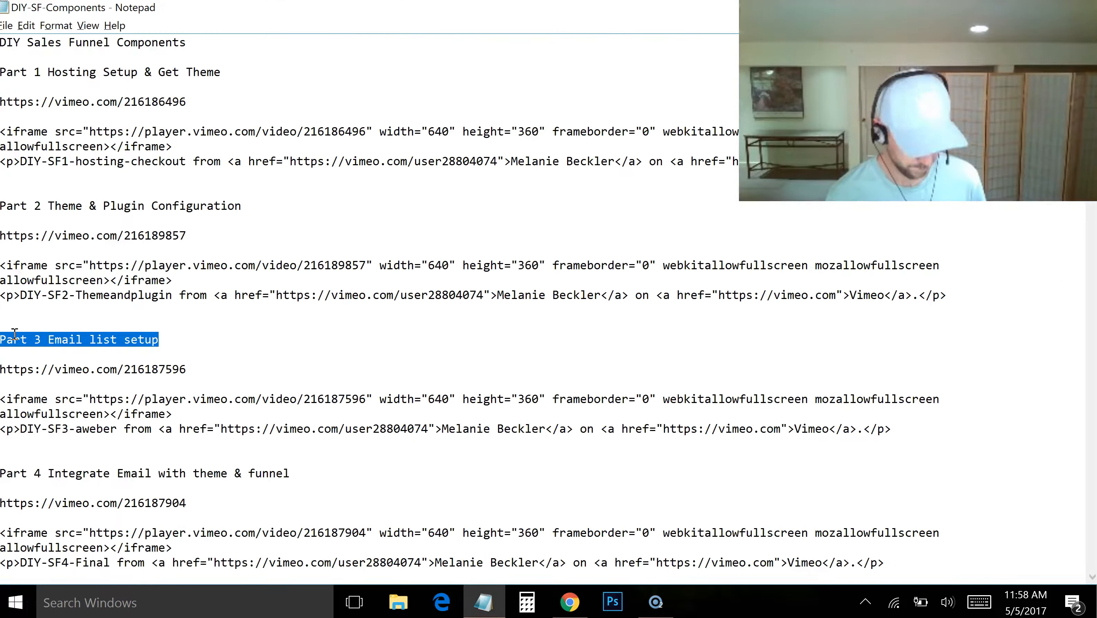
pyautogui.hotkey('ctrl', 'c')
pyautogui.hotkey('alt', 'Tab')
pyautogui.click(451, 197)
pyautogui.hotkey('ctrl', 'v')
pyautogui.scroll(-10, 451, 197)
pyautogui.click(377, 213)
pyautogui.click(378, 252)
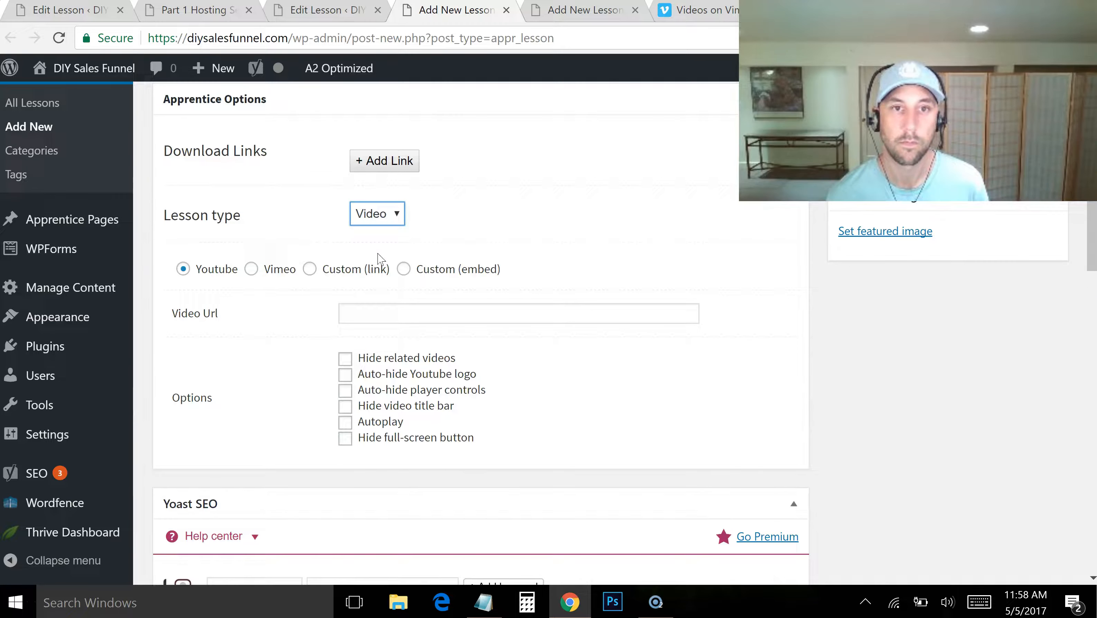
pyautogui.click(249, 271)
pyautogui.hotkey('alt', 'Tab')
pyautogui.moveTo(191, 373); pyautogui.dragTo(4, 372)
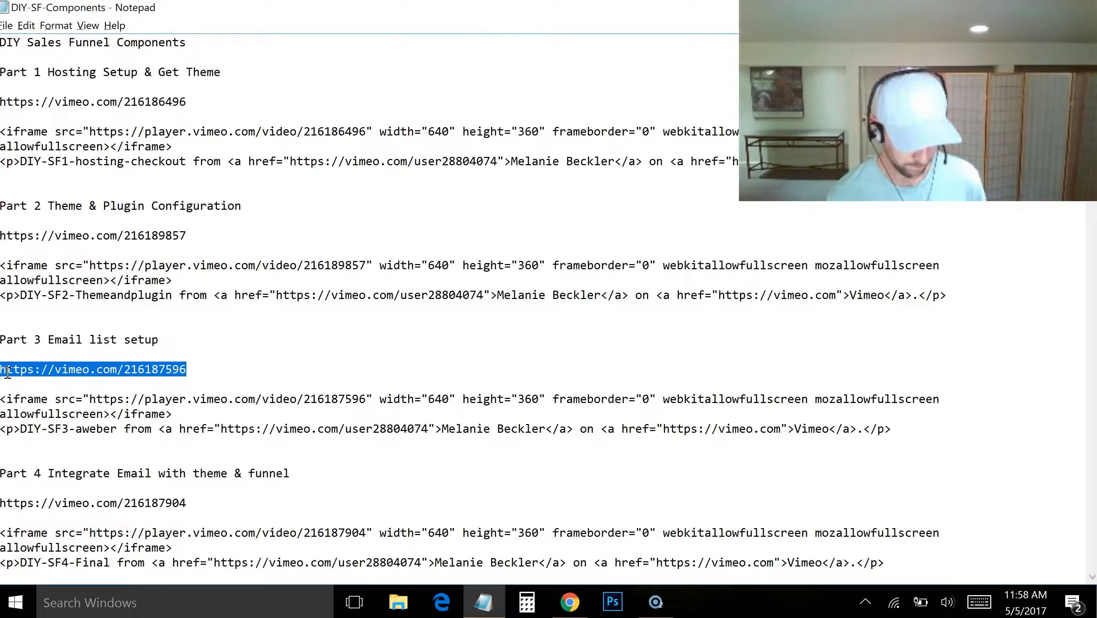
pyautogui.hotkey('ctrl', 'c')
pyautogui.hotkey('alt', 'Tab')
pyautogui.click(459, 314)
pyautogui.hotkey('ctrl', 'v')
pyautogui.moveTo(1093, 212); pyautogui.dragTo(1093, 205)
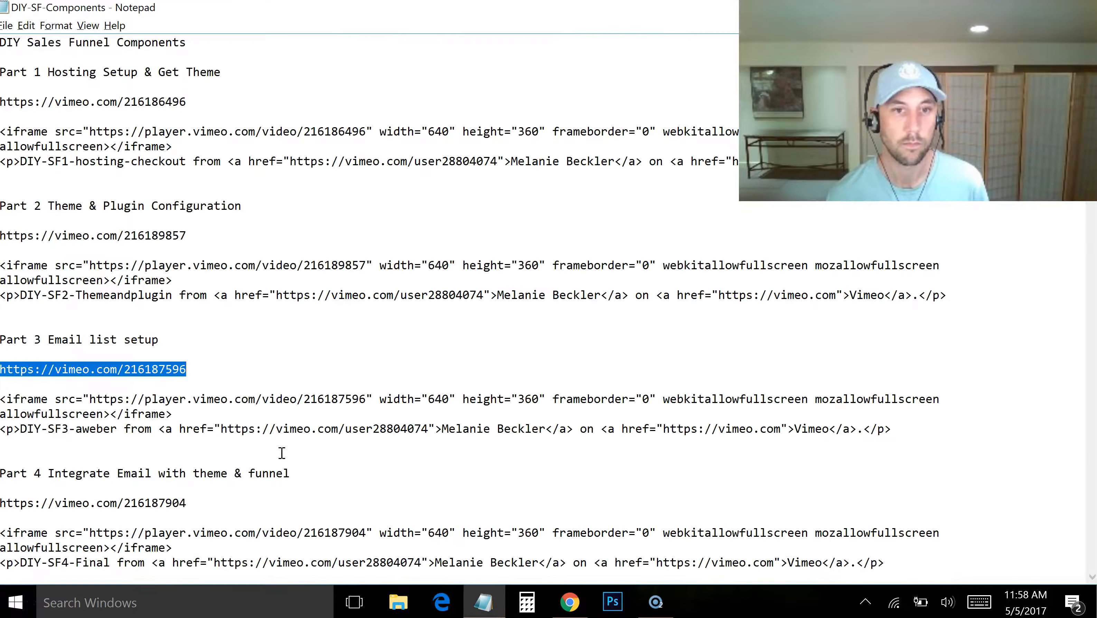
# Title the third new lesson "Part 4 Integrate Email with theme & funnel", copied from the Notepad notes
pyautogui.moveTo(290, 476); pyautogui.dragTo(4, 476)
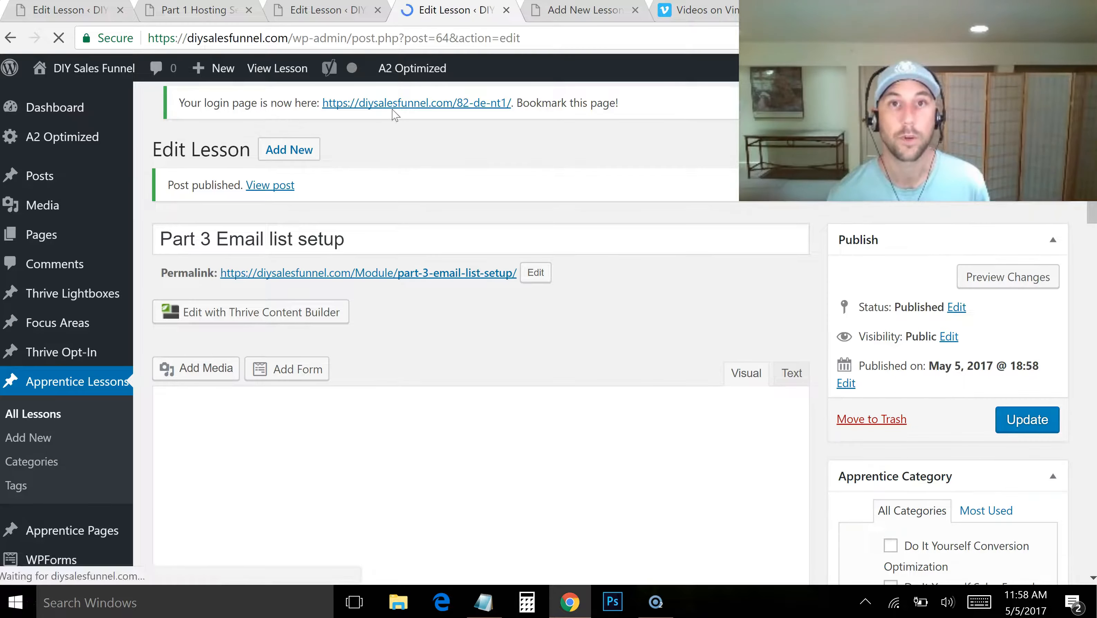
pyautogui.click(584, 10)
pyautogui.hotkey('ctrl', 'v')
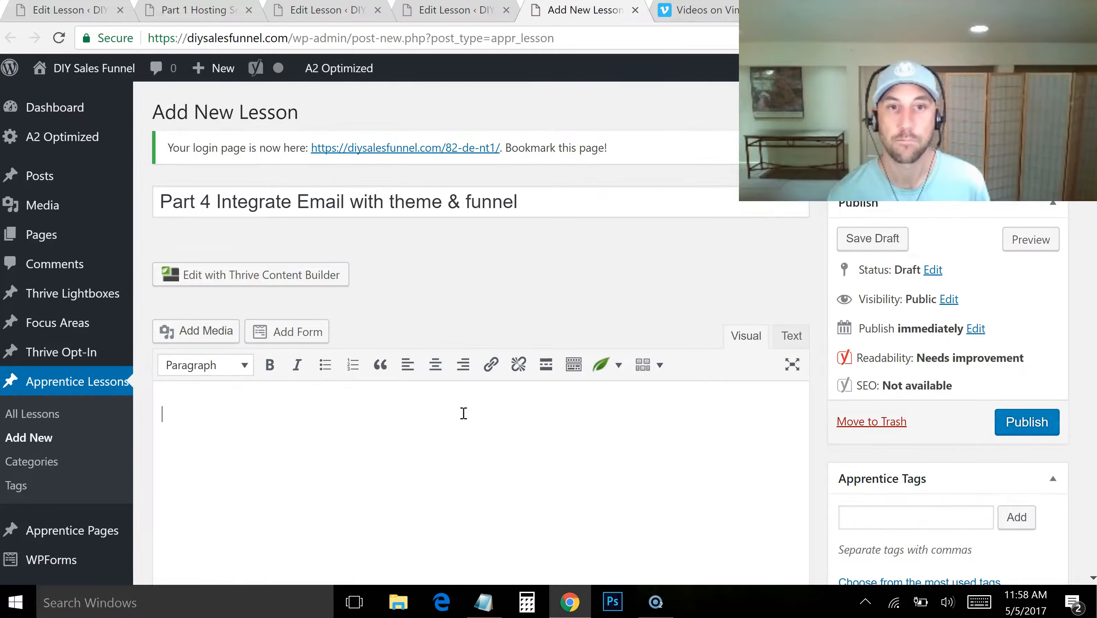
pyautogui.scroll(-10, 463, 411)
pyautogui.click(379, 253)
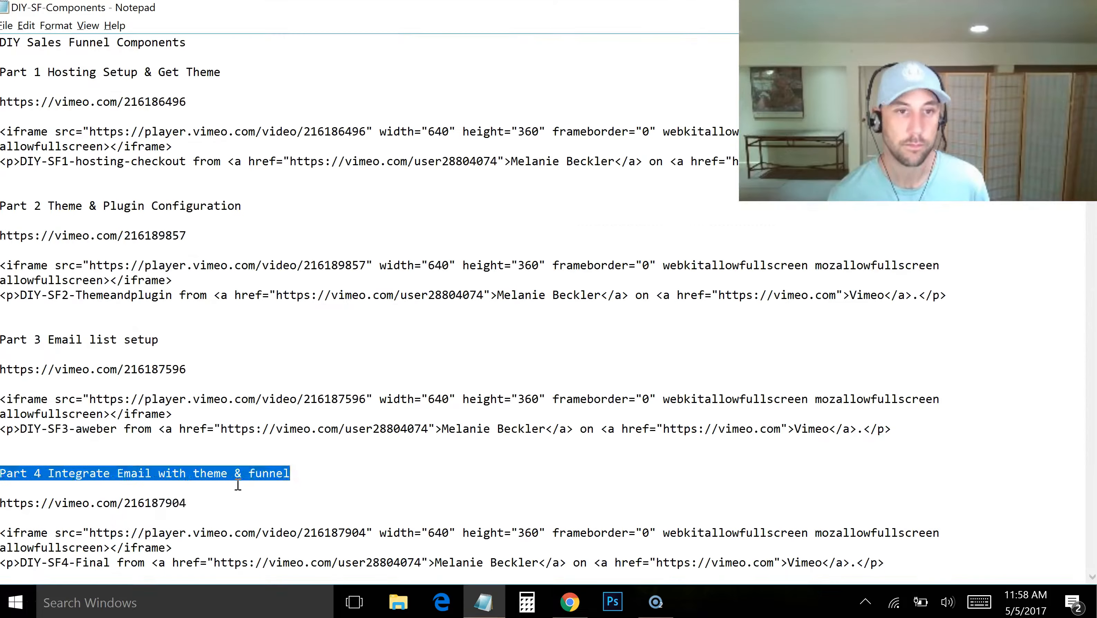
pyautogui.moveTo(187, 503); pyautogui.dragTo(1, 502)
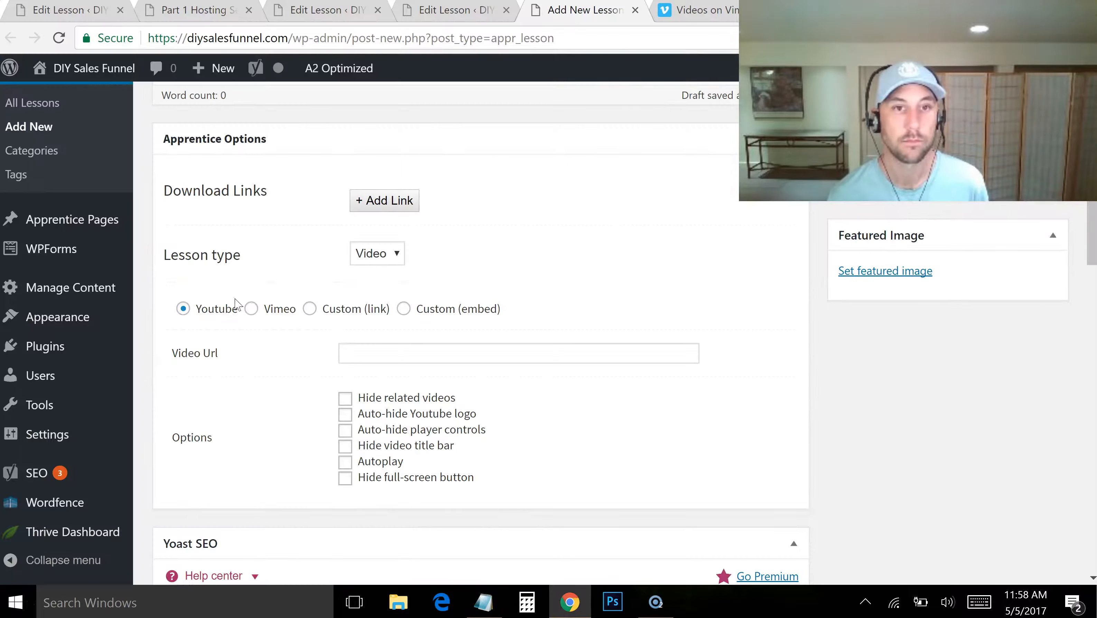
pyautogui.click(251, 309)
pyautogui.click(426, 353)
pyautogui.hotkey('ctrl', 'v')
pyautogui.moveTo(1087, 227); pyautogui.dragTo(1088, 178)
pyautogui.press('F5')
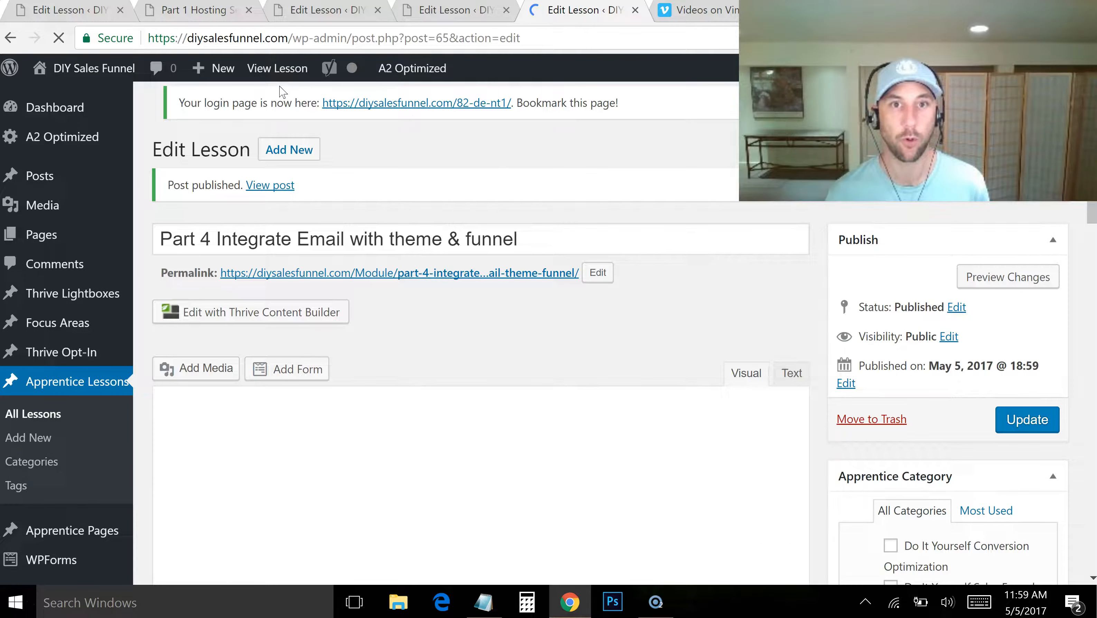
pyautogui.hotkey('alt', 'Tab')
pyautogui.hotkey('alt', 'Tab')
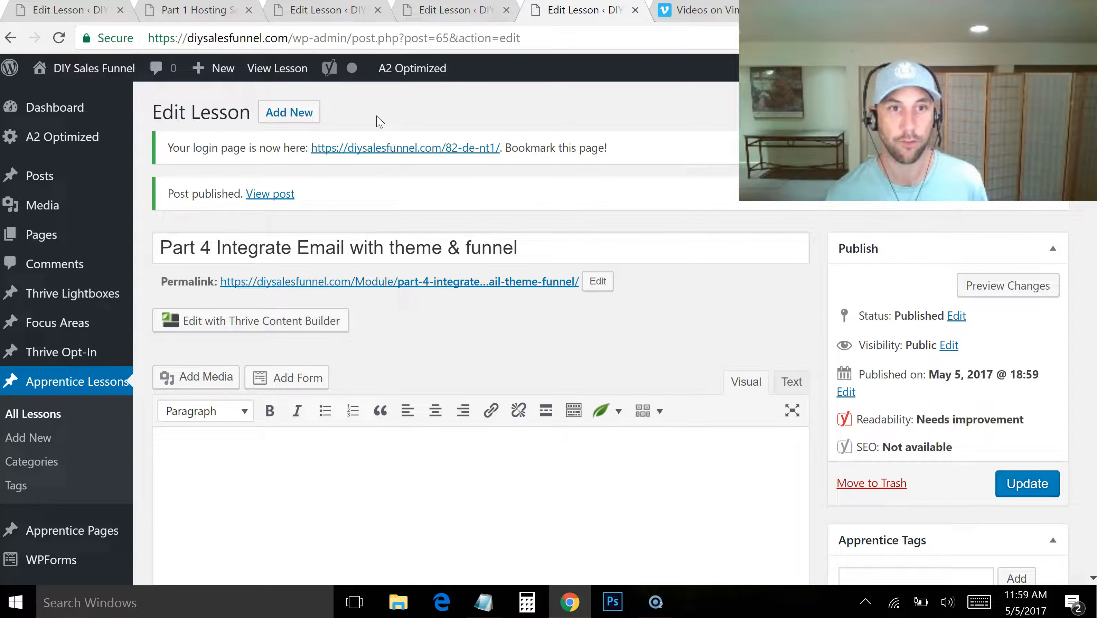
pyautogui.click(442, 13)
pyautogui.click(285, 13)
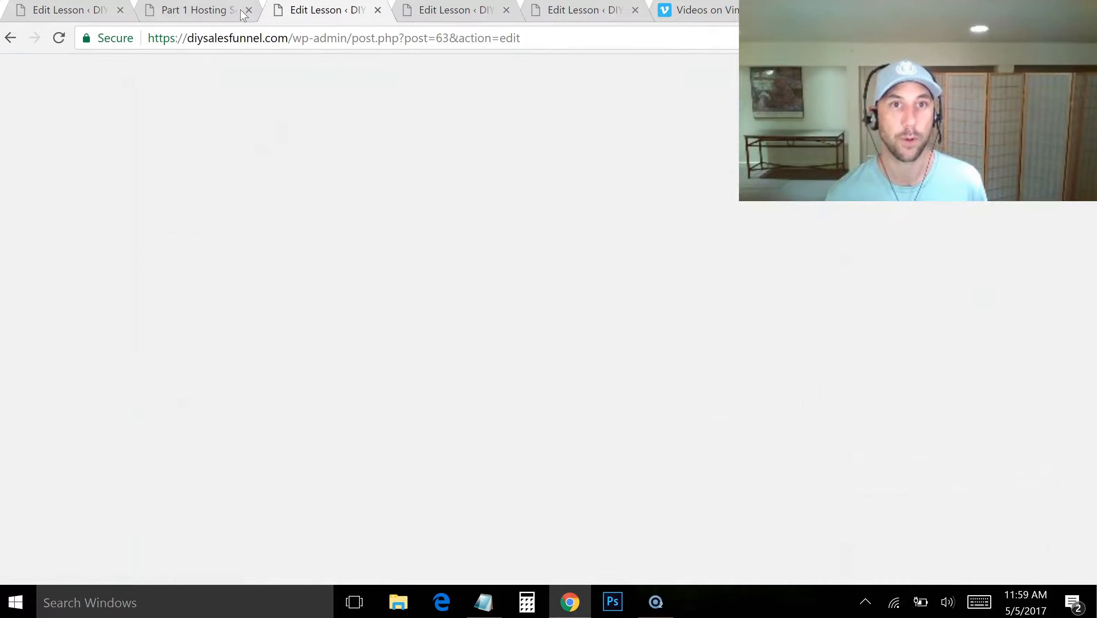
pyautogui.click(214, 11)
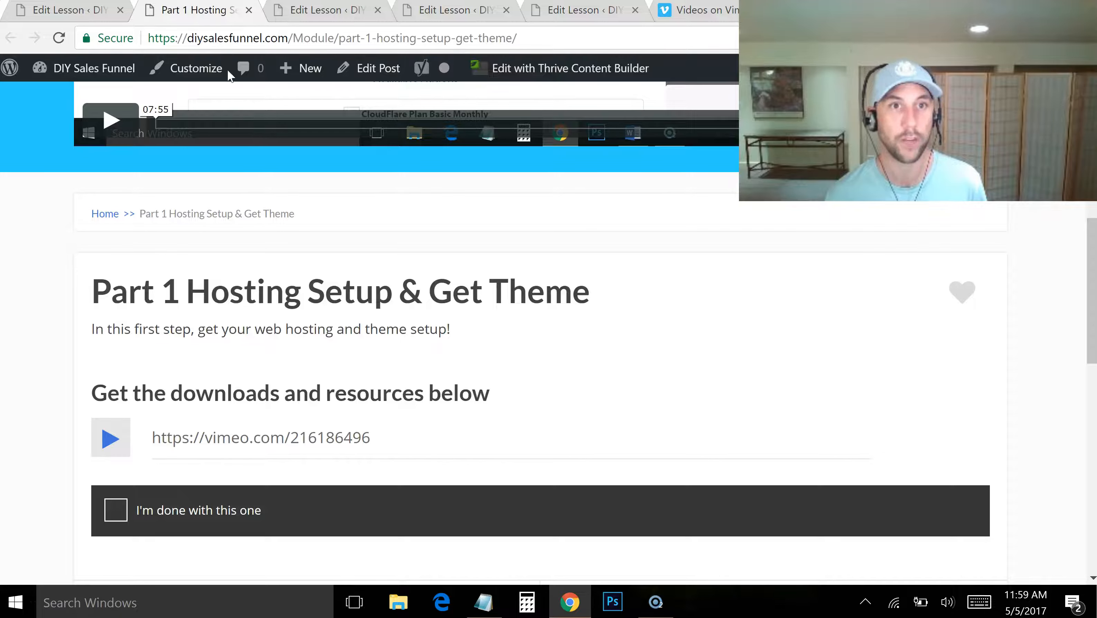
# Open the content management page and assign the Part 1 to Part 4 lessons, in order, to the Do It Yourself Sales Funnel category
pyautogui.click(65, 12)
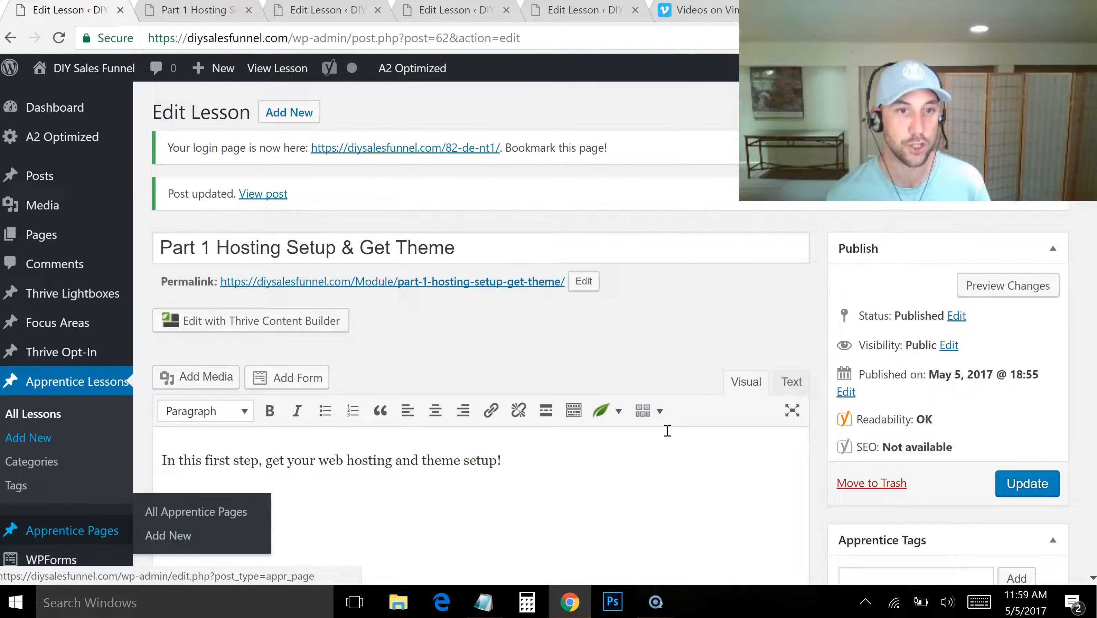
pyautogui.scroll(-4, 476, 346)
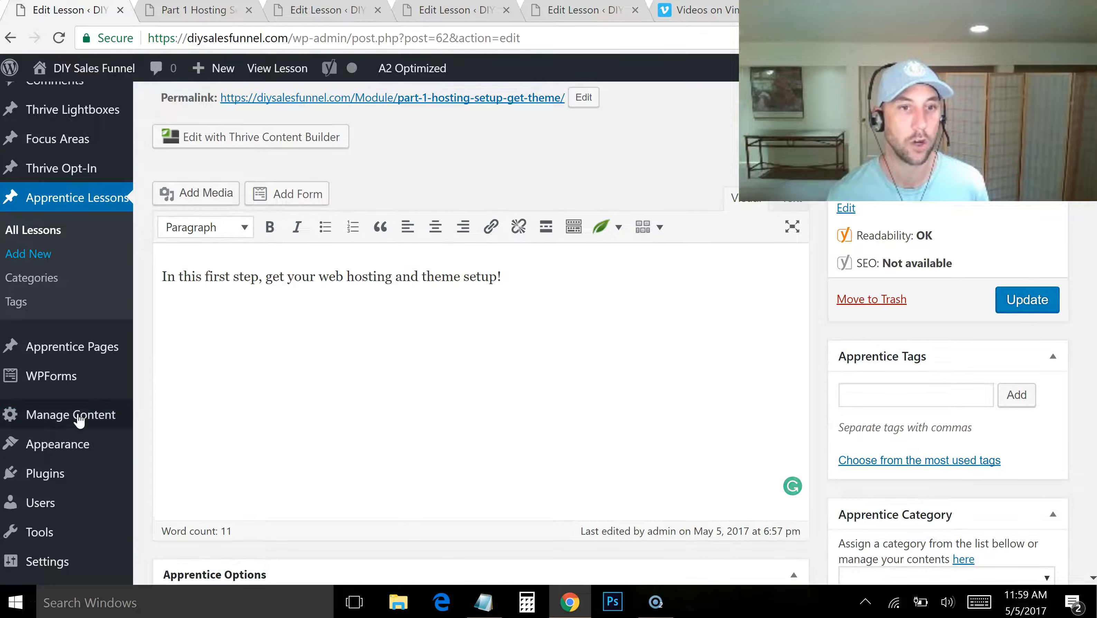
pyautogui.click(67, 415)
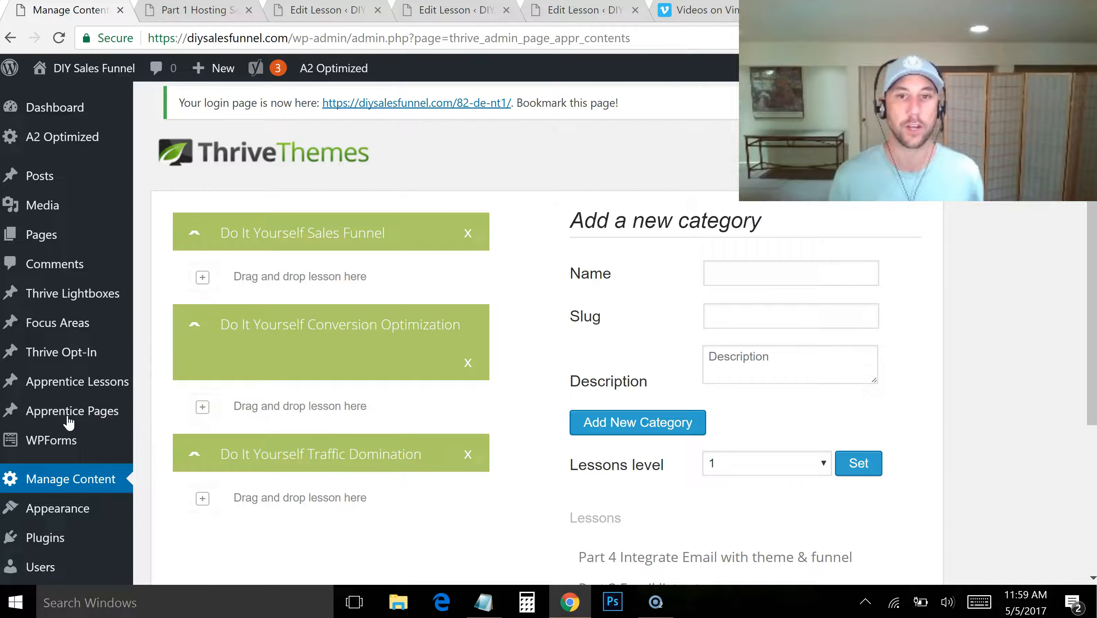
pyautogui.moveTo(1092, 312); pyautogui.dragTo(1092, 374)
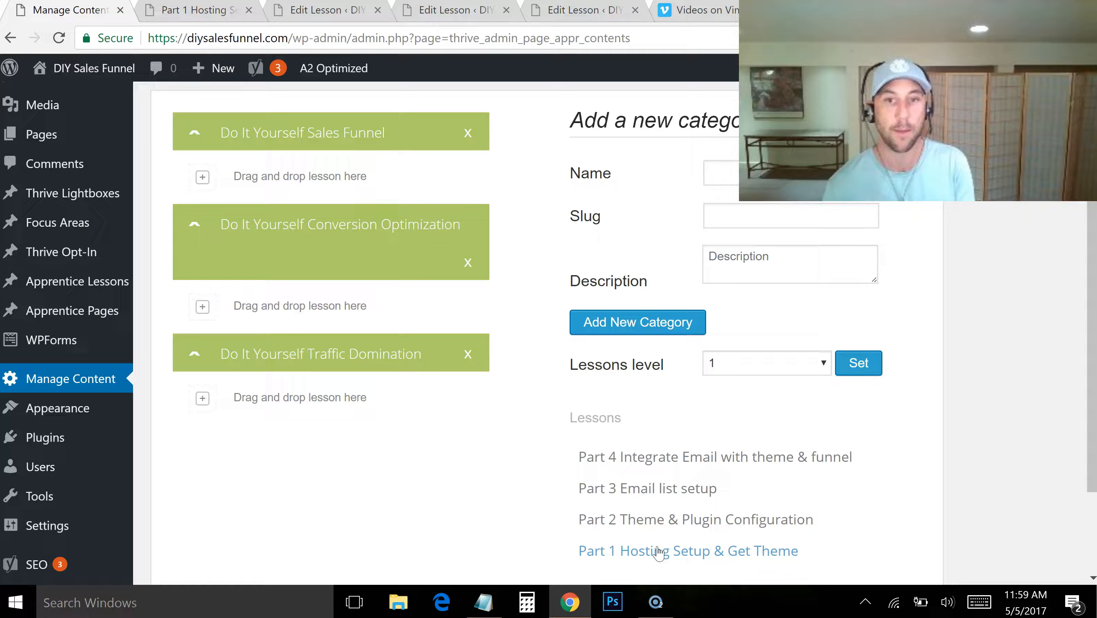
pyautogui.moveTo(647, 540); pyautogui.dragTo(329, 176)
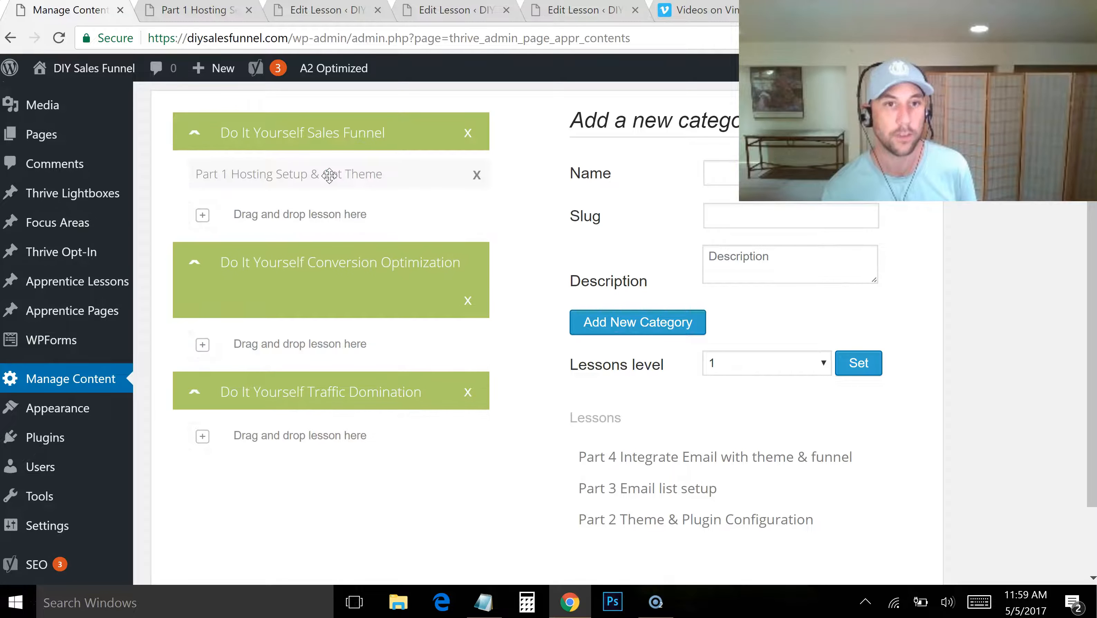
pyautogui.moveTo(627, 518); pyautogui.dragTo(265, 214)
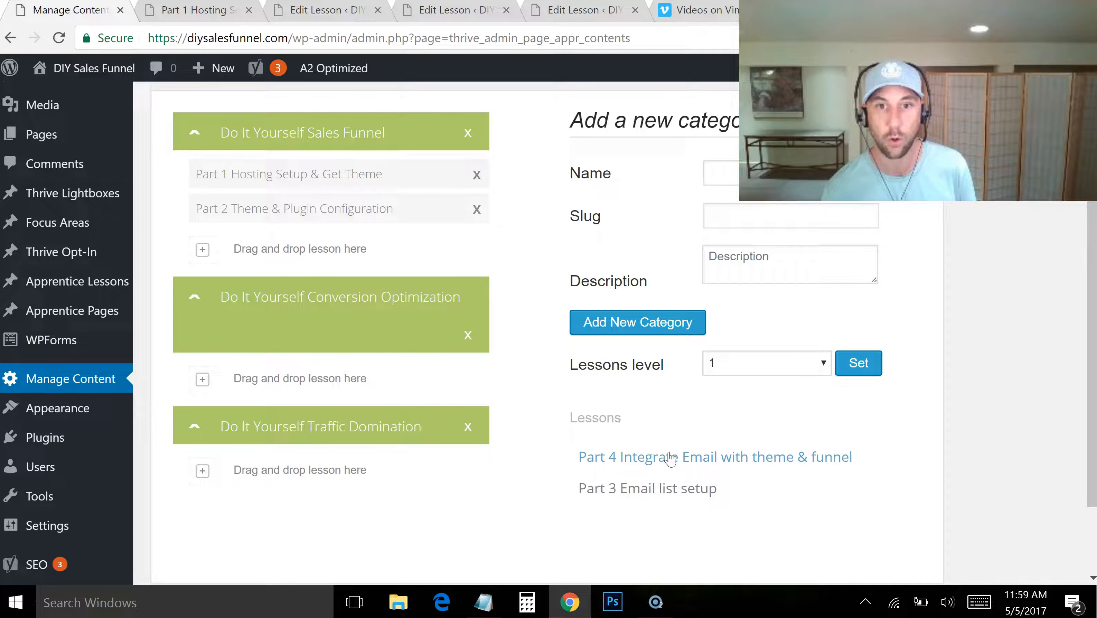
pyautogui.moveTo(655, 484); pyautogui.dragTo(373, 245)
pyautogui.moveTo(622, 459); pyautogui.dragTo(278, 282)
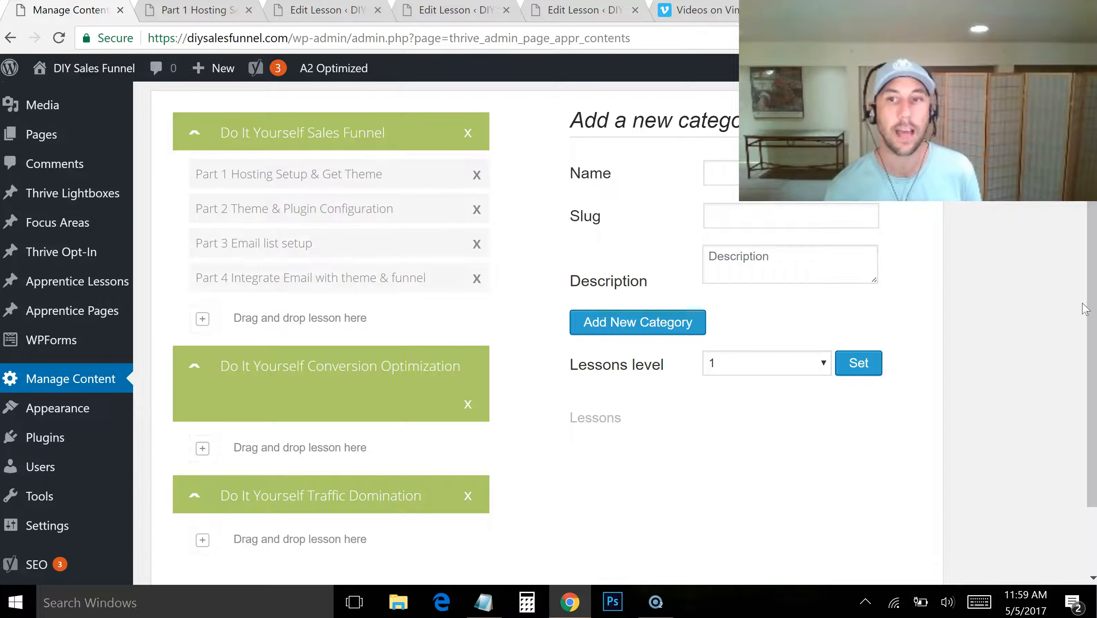
# Try reordering the lessons within the Do It Yourself Sales Funnel category, then restore the Part 1 to Part 4 order
pyautogui.moveTo(1088, 305); pyautogui.dragTo(1094, 238)
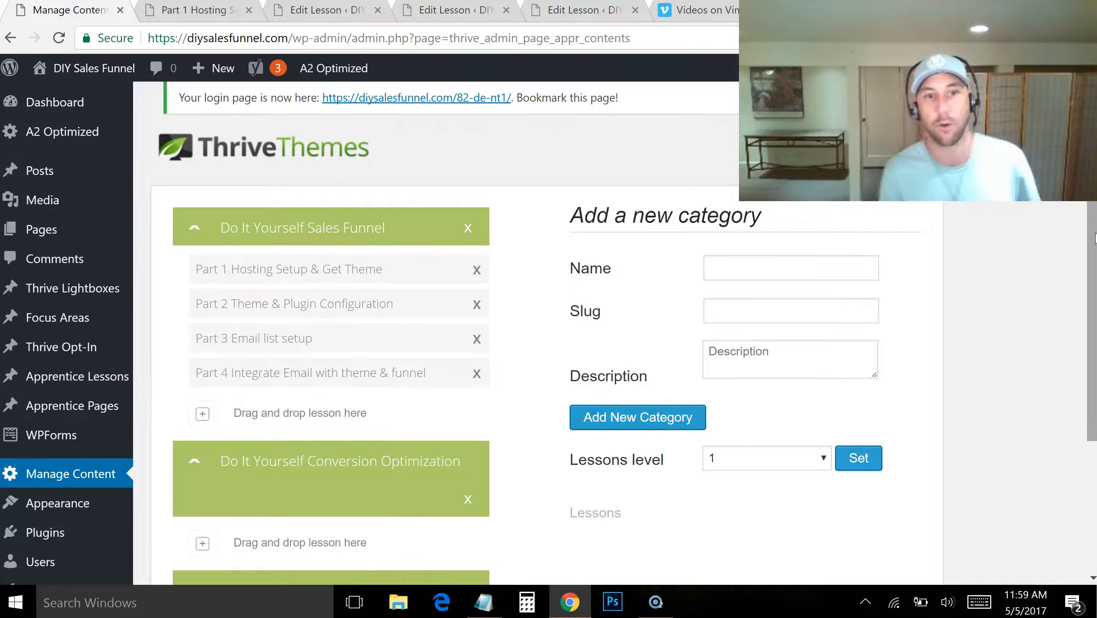
pyautogui.moveTo(287, 341); pyautogui.dragTo(233, 260)
pyautogui.moveTo(240, 302); pyautogui.dragTo(241, 261)
pyautogui.moveTo(234, 336); pyautogui.dragTo(245, 294)
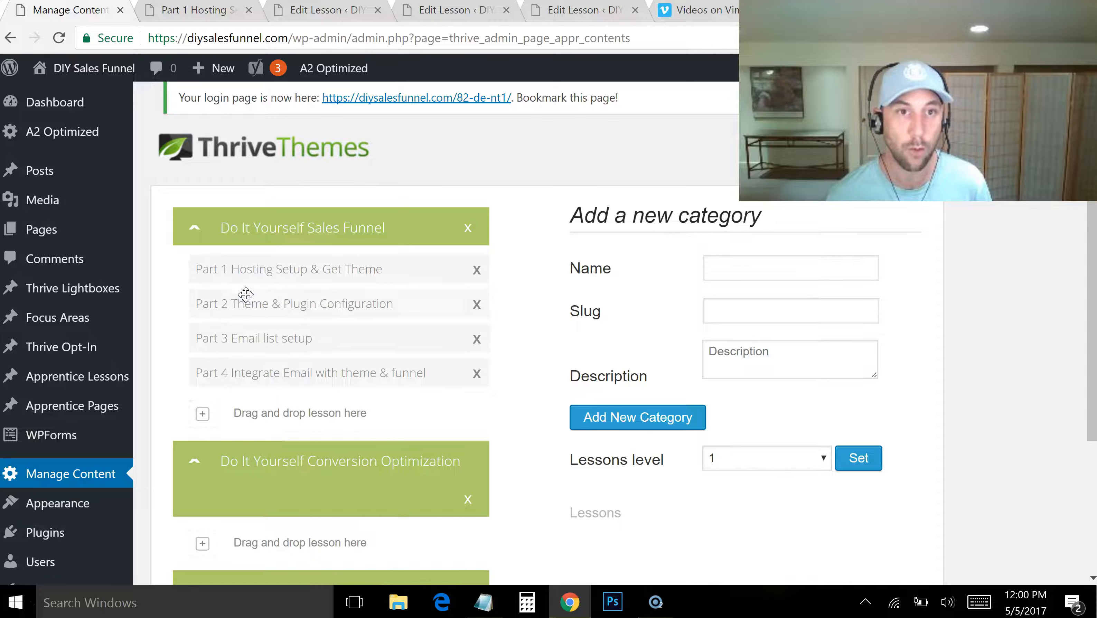
# Move the Part 4 lesson into the Do It Yourself Conversion Optimization category and back to the end of the Sales Funnel category
pyautogui.moveTo(1094, 189); pyautogui.dragTo(1094, 223)
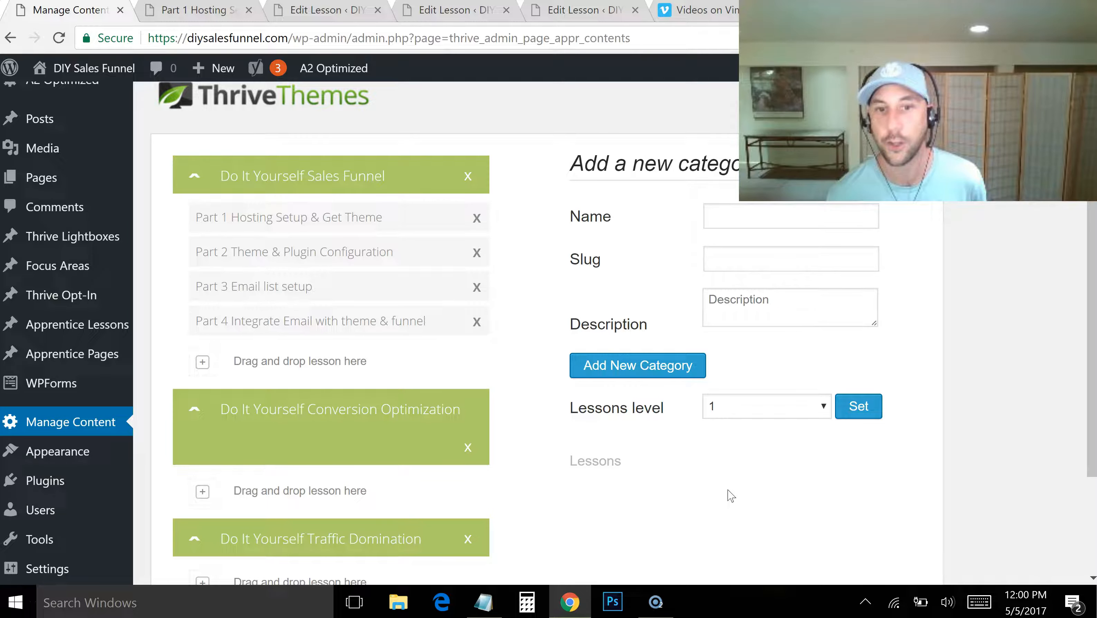
pyautogui.moveTo(310, 335); pyautogui.dragTo(279, 452)
pyautogui.moveTo(273, 286); pyautogui.dragTo(225, 302)
pyautogui.moveTo(267, 456); pyautogui.dragTo(225, 321)
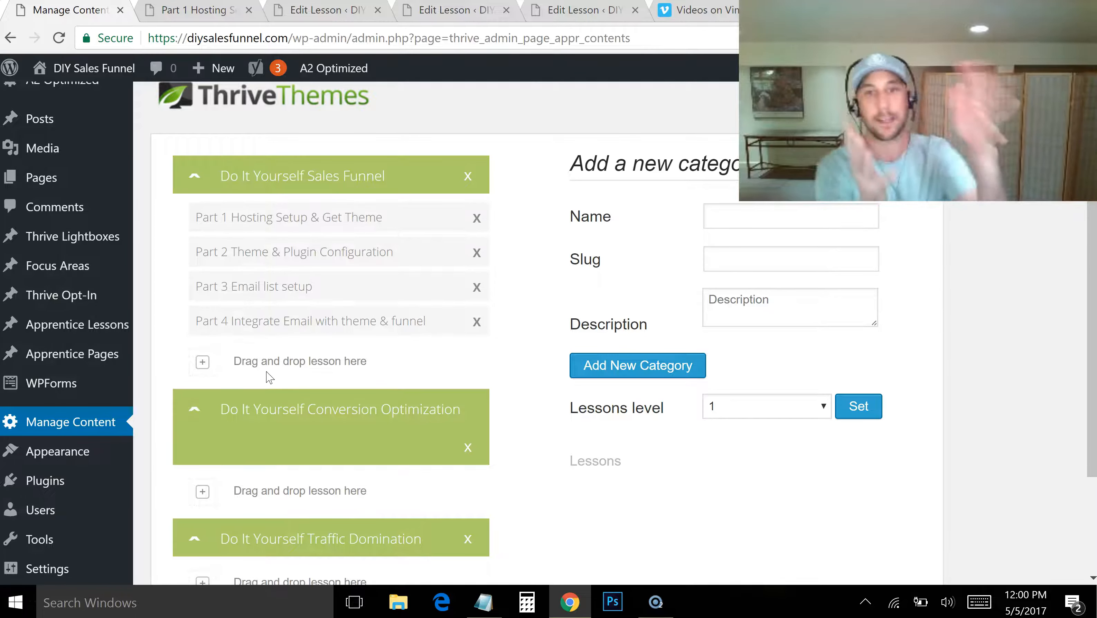
pyautogui.moveTo(1091, 276); pyautogui.dragTo(1094, 217)
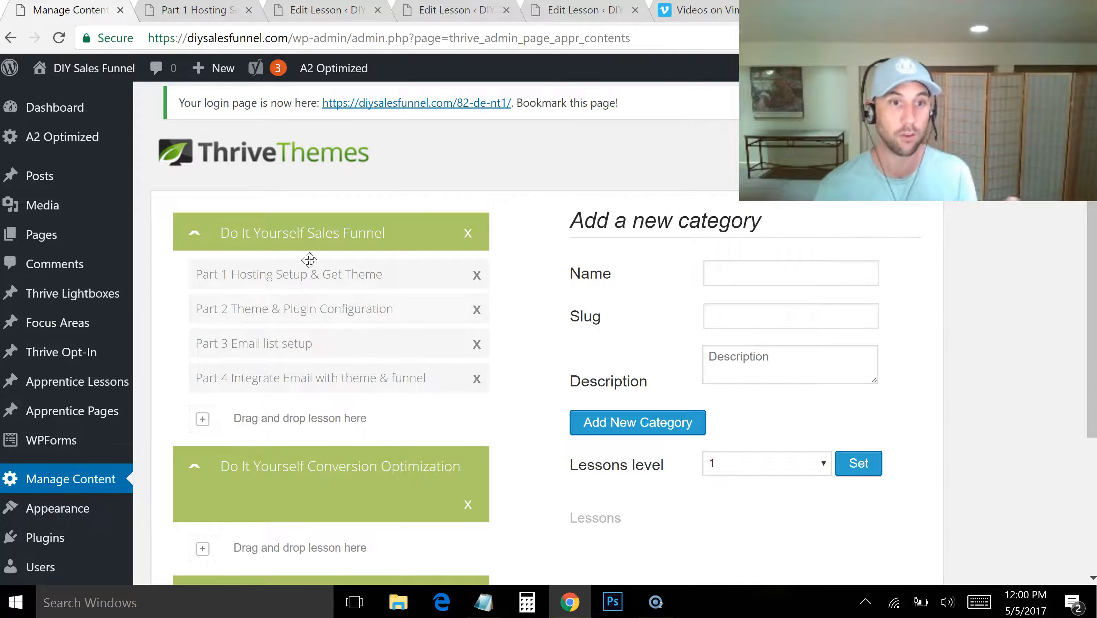
pyautogui.moveTo(1090, 266); pyautogui.dragTo(1093, 303)
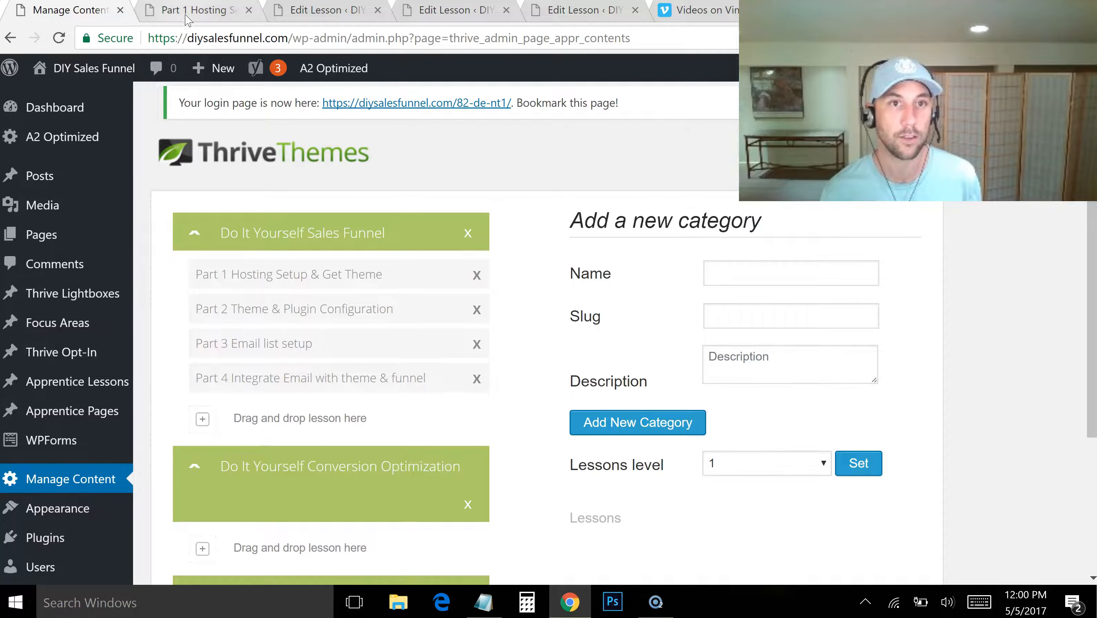
# Reload the published Part 1 lesson page and examine its video, breadcrumb, comment area and lesson navigation
pyautogui.click(187, 13)
pyautogui.click(300, 39)
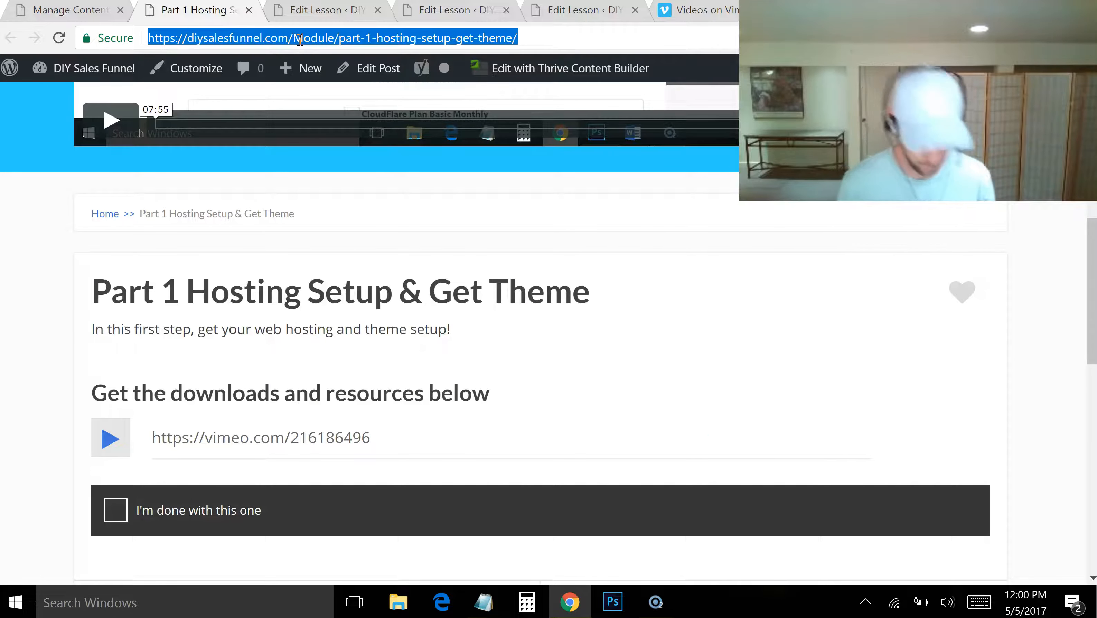
pyautogui.press('Return')
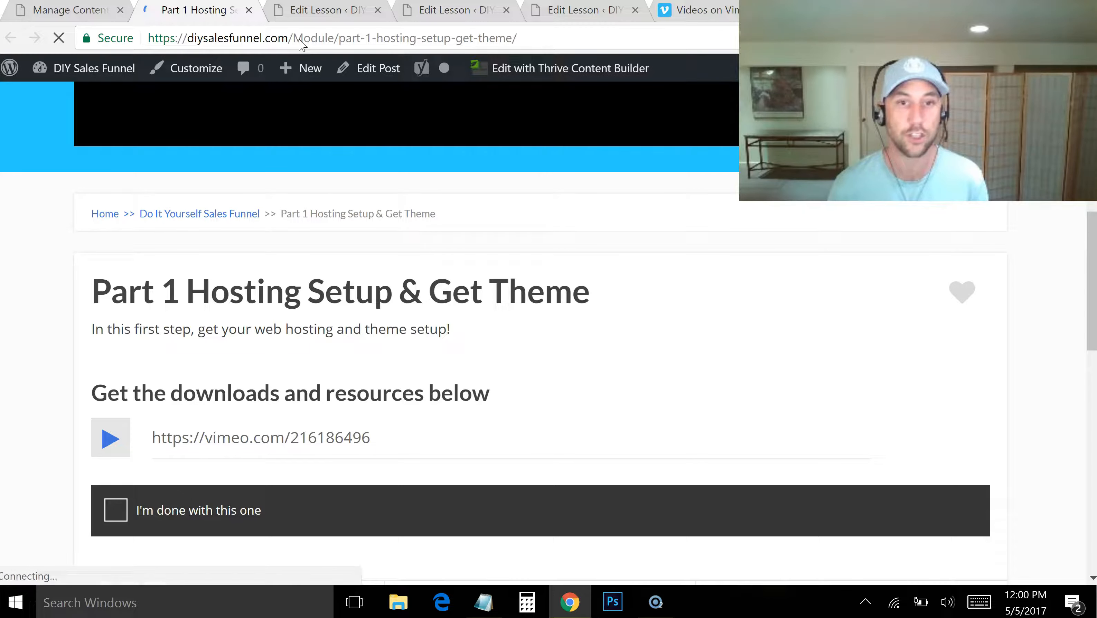
pyautogui.moveTo(1091, 242); pyautogui.dragTo(1091, 97)
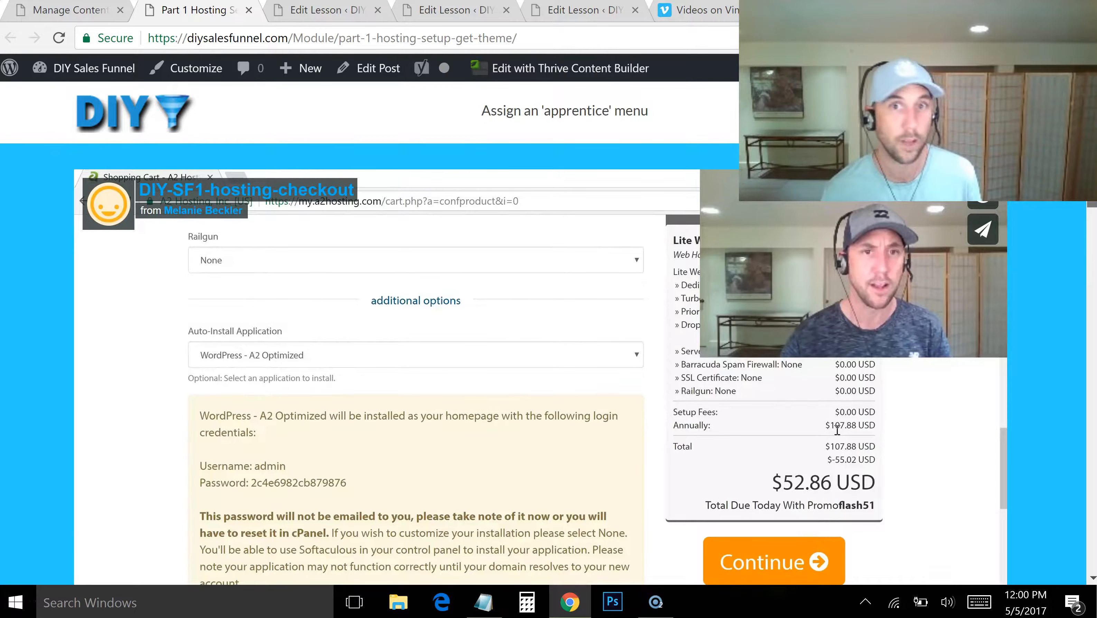
pyautogui.moveTo(1092, 154); pyautogui.dragTo(1094, 508)
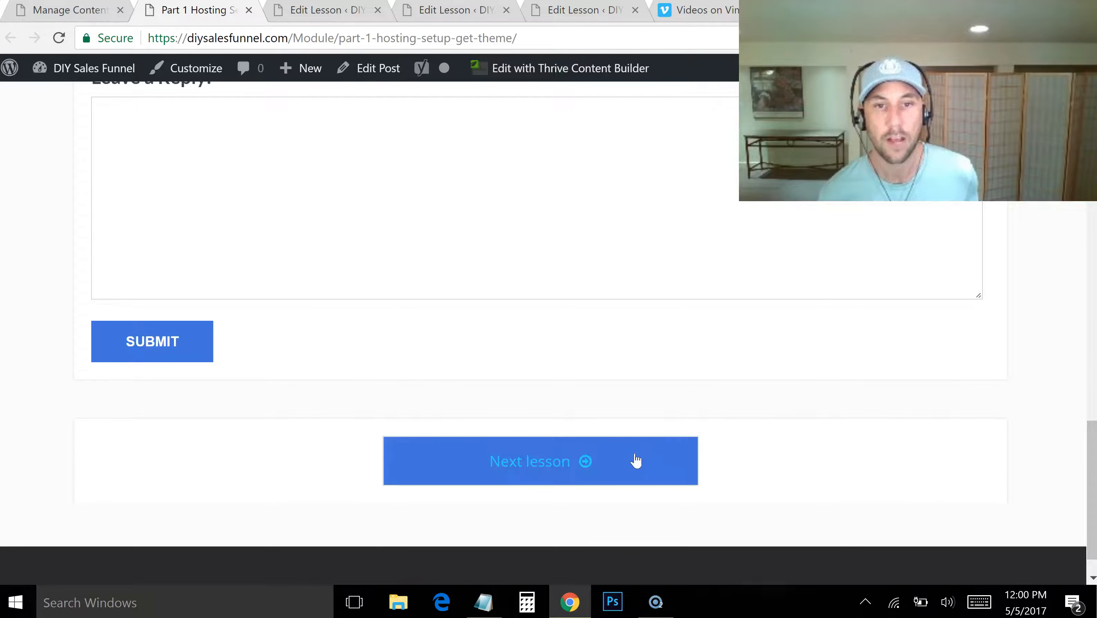
# Go on to the next lesson, Part 2, and examine its video, completion checkbox, comment area and lesson navigation
pyautogui.click(557, 460)
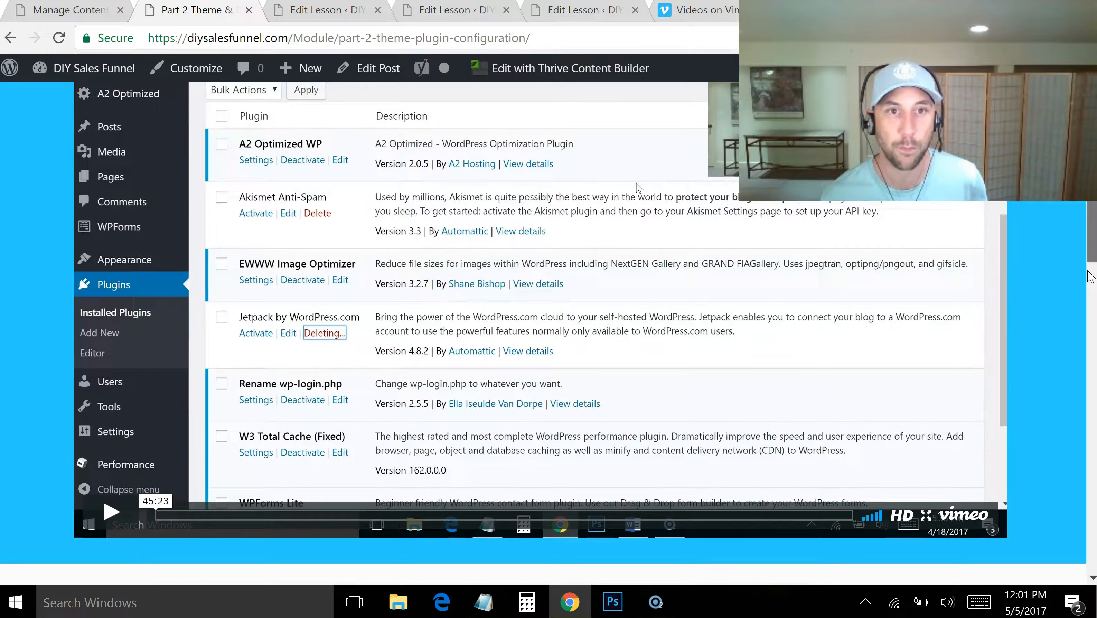
pyautogui.scroll(-6, 1081, 302)
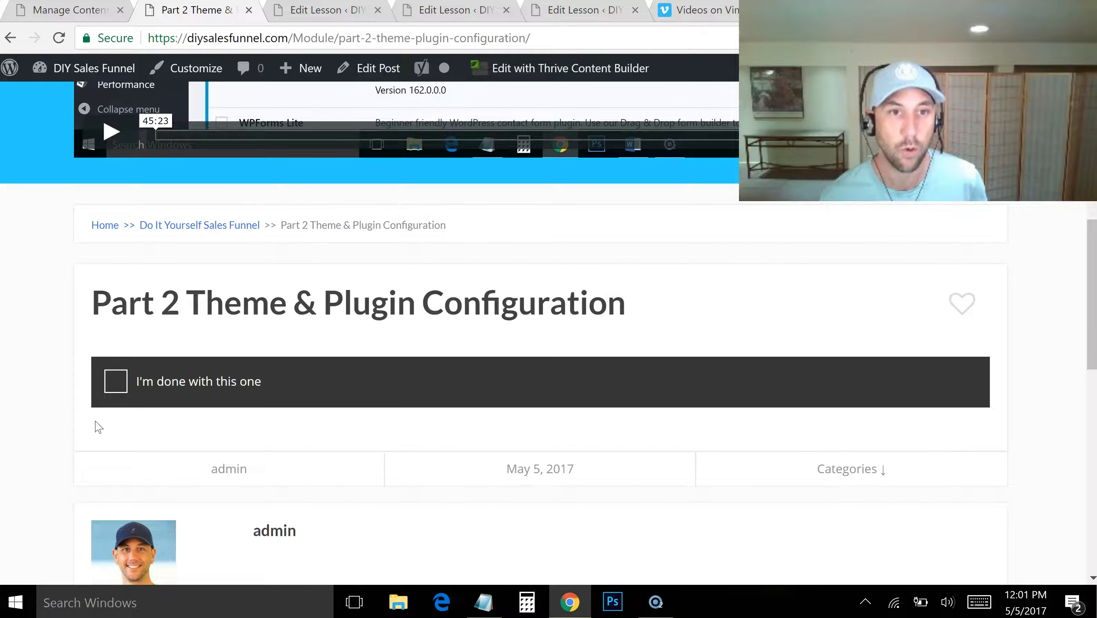
pyautogui.scroll(-8, 1083, 286)
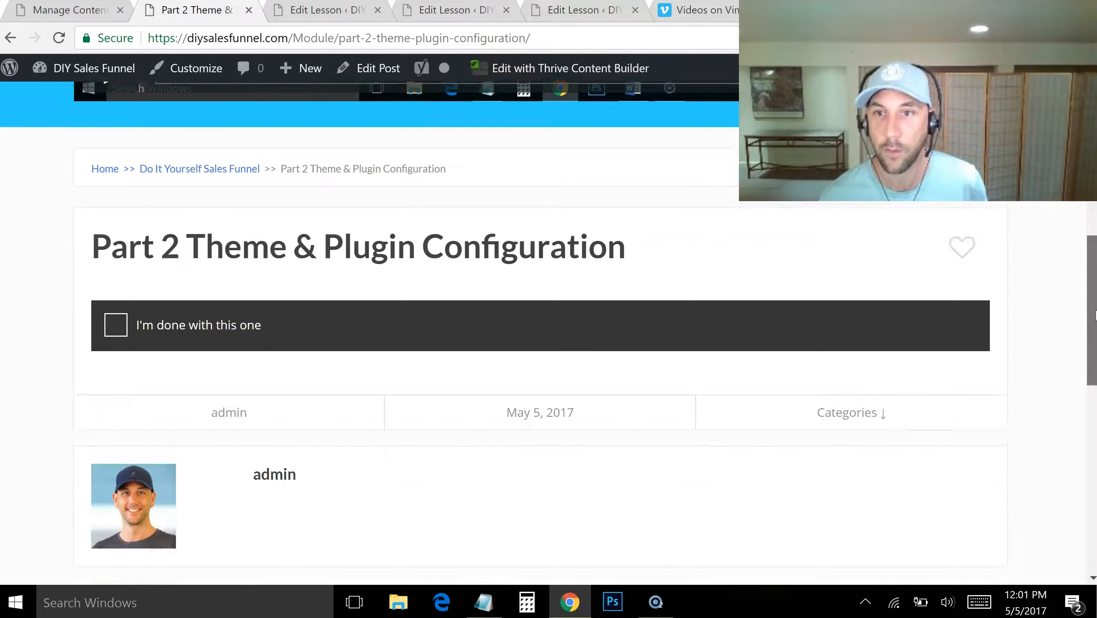
pyautogui.scroll(-3, 769, 503)
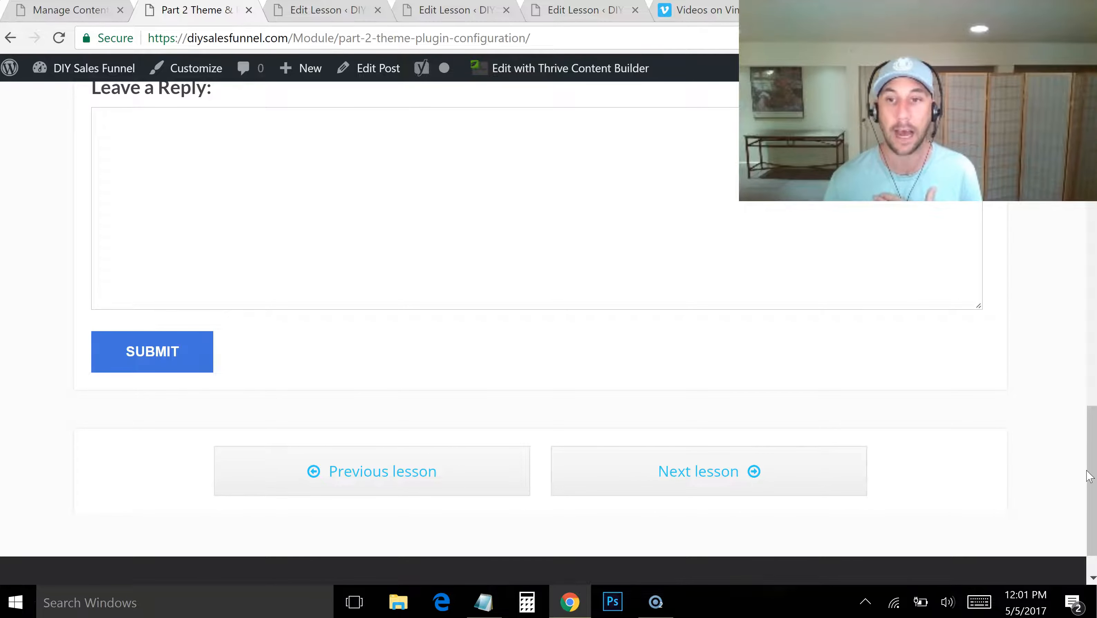
# Look back over the Part 2 lesson page from its lesson navigation to its comment form, completion checkbox and video
pyautogui.moveTo(1092, 475); pyautogui.dragTo(1092, 482)
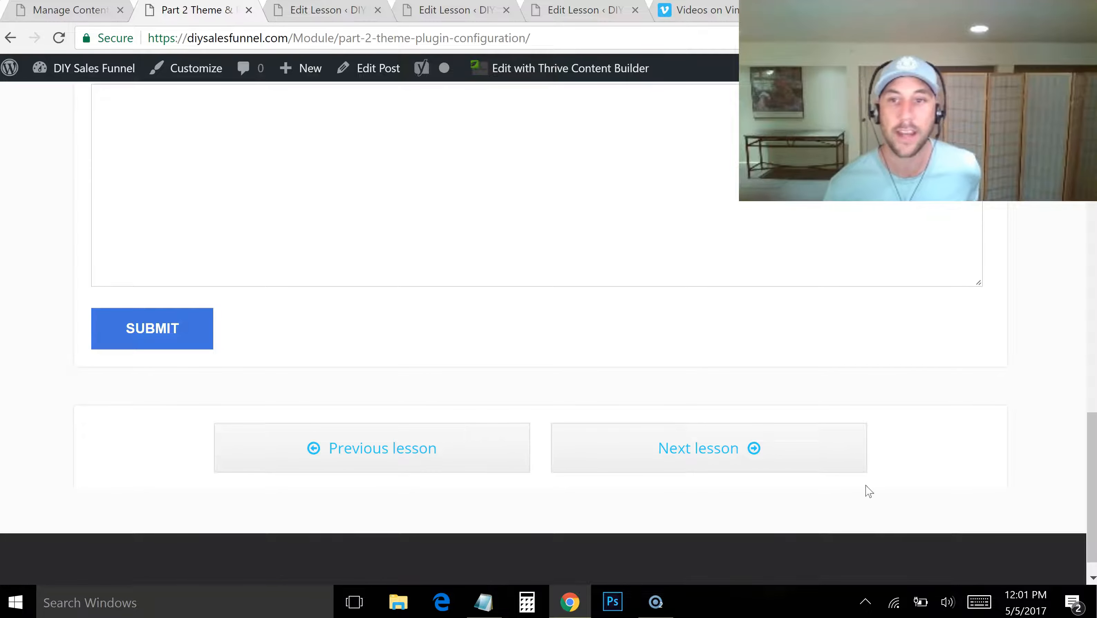
pyautogui.moveTo(1091, 477); pyautogui.dragTo(1091, 402)
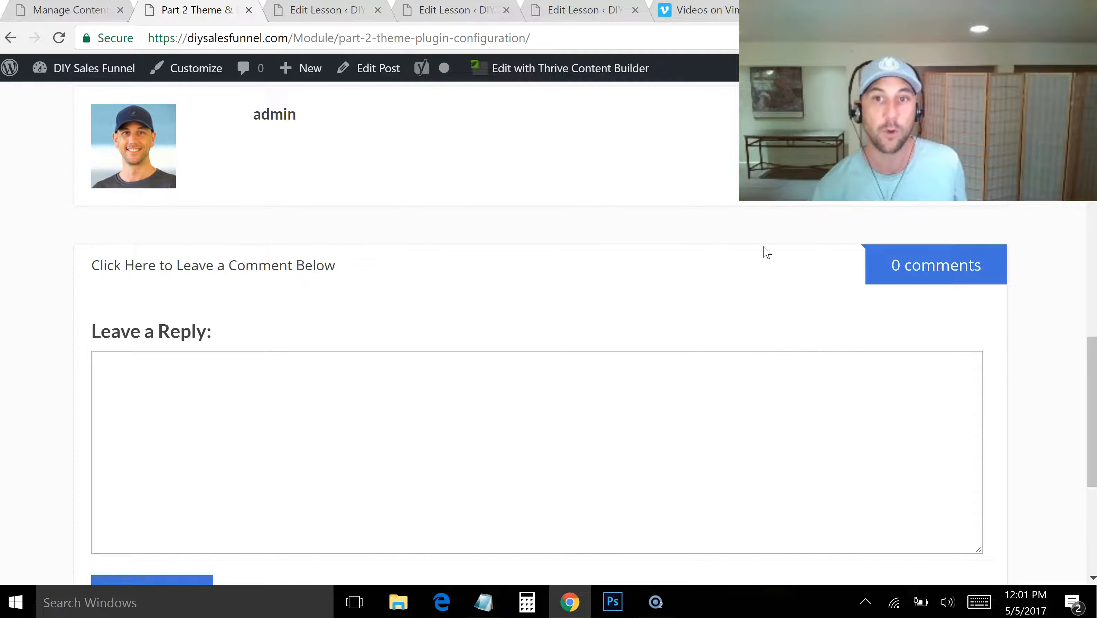
pyautogui.moveTo(1087, 364); pyautogui.dragTo(1081, 250)
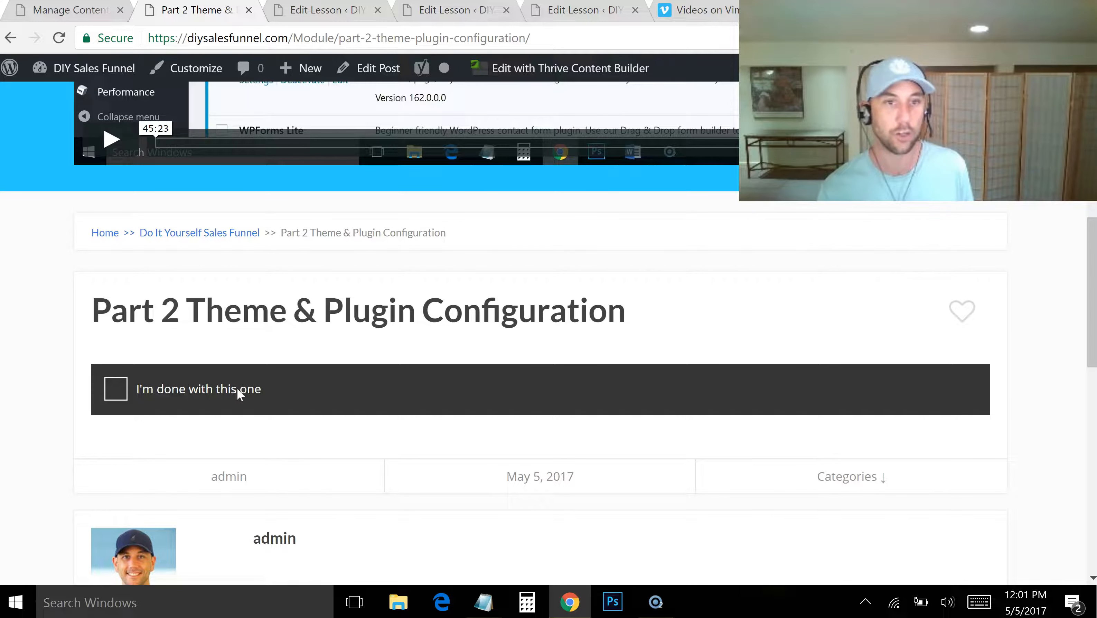
pyautogui.moveTo(1092, 291); pyautogui.dragTo(1077, 236)
pyautogui.scroll(6, 1080, 242)
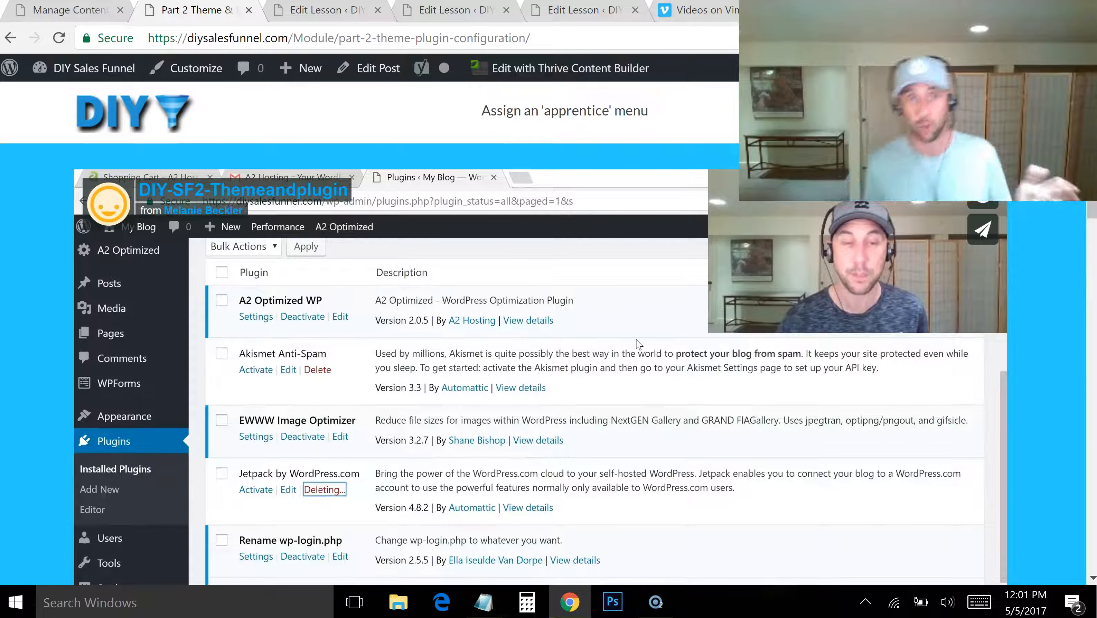
# Go on from Part 2 to the Part 3 Email list setup lesson and examine its video, breadcrumb and completion checkbox
pyautogui.click(364, 12)
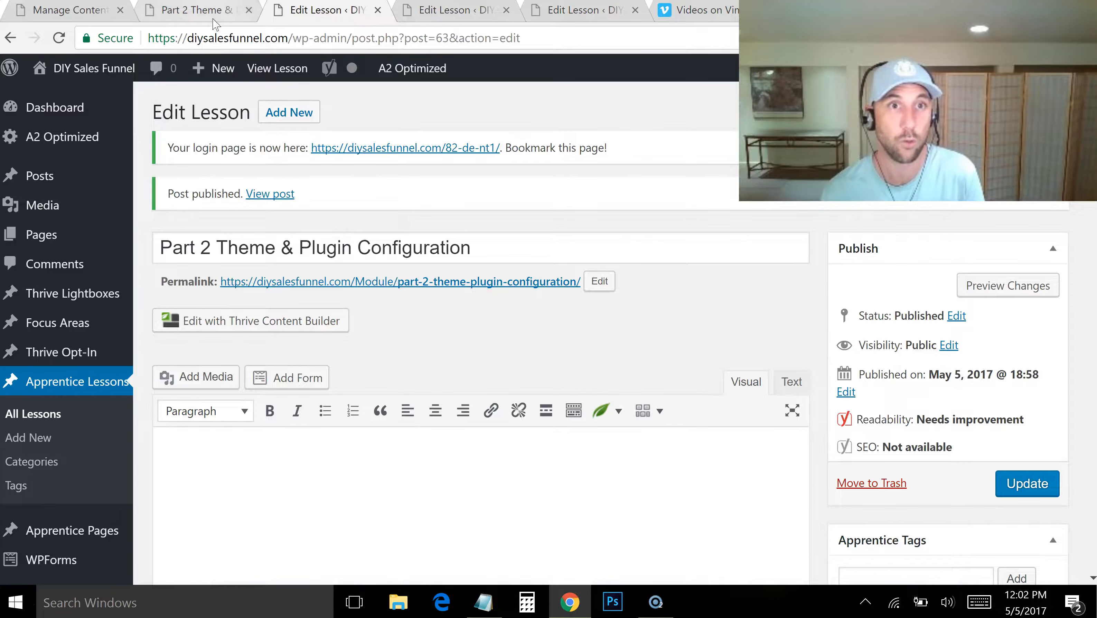
pyautogui.click(203, 9)
pyautogui.scroll(-15, 636, 344)
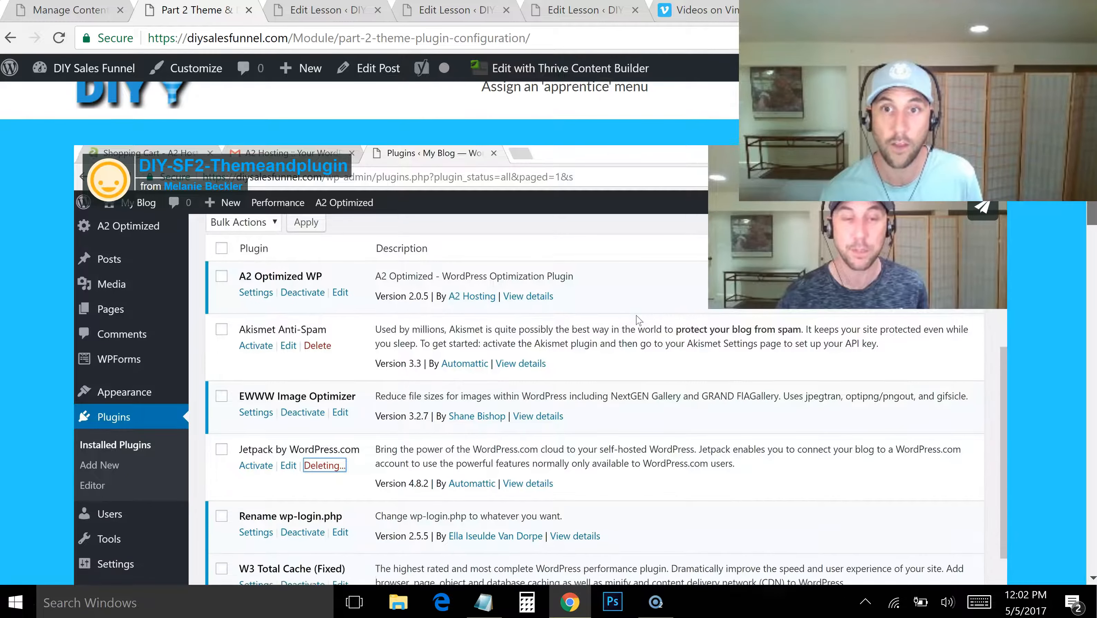
pyautogui.scroll(-5, 710, 416)
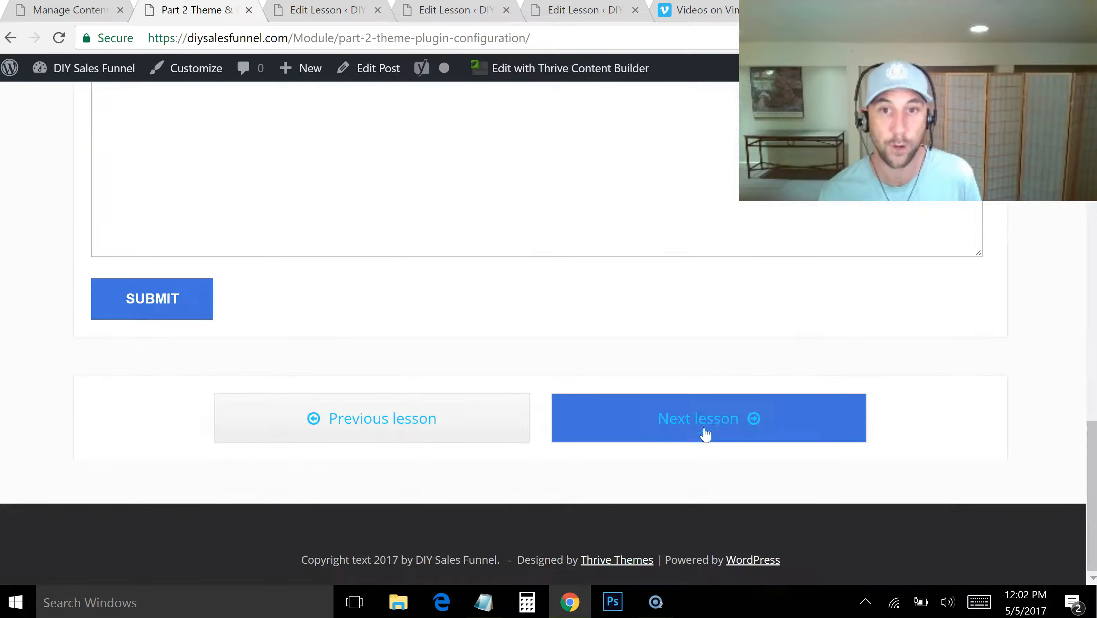
pyautogui.click(713, 418)
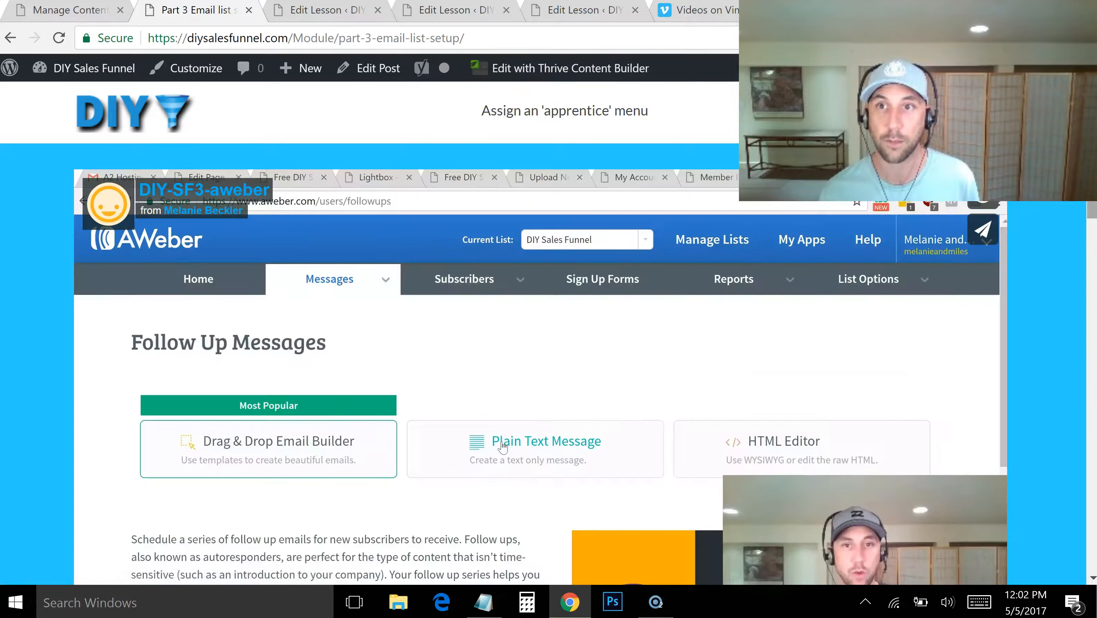
pyautogui.moveTo(1090, 179); pyautogui.dragTo(1085, 232)
pyautogui.scroll(-1, 1090, 299)
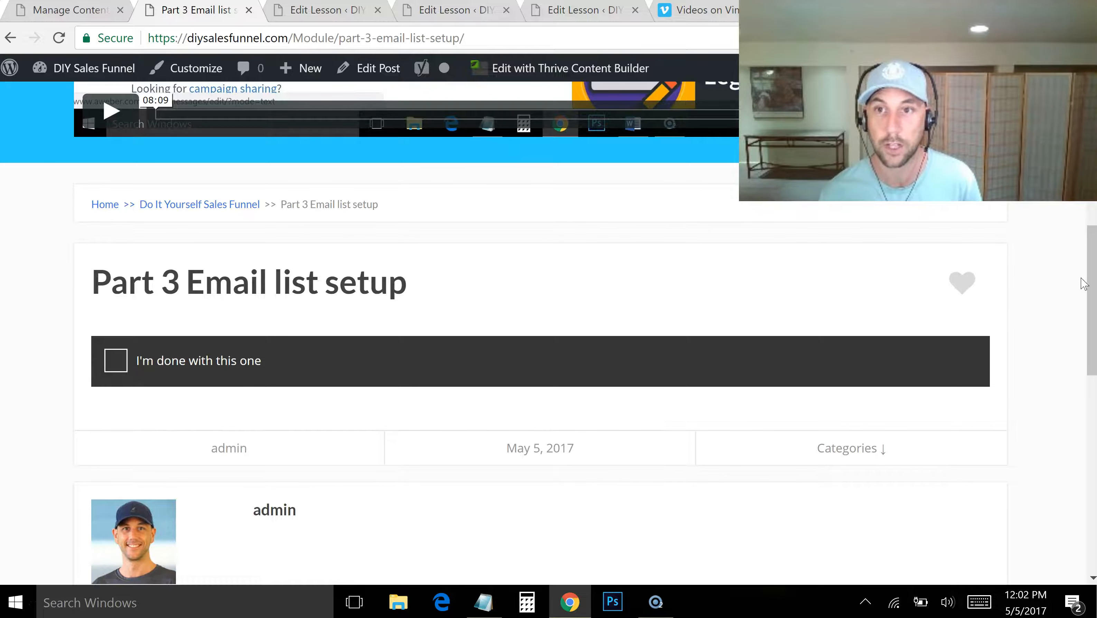
pyautogui.scroll(-3, 1091, 321)
pyautogui.moveTo(1090, 321); pyautogui.dragTo(1091, 138)
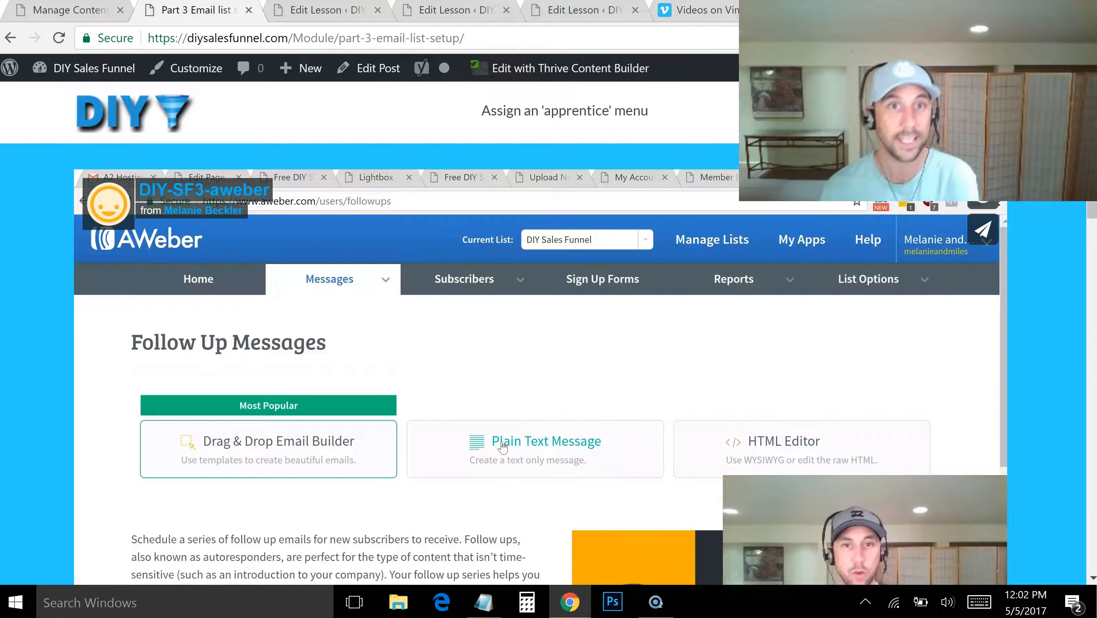
# Create a new Apprentice page in the site admin titled "Welcome to the DIY Sales Funnel Course"
pyautogui.click(62, 10)
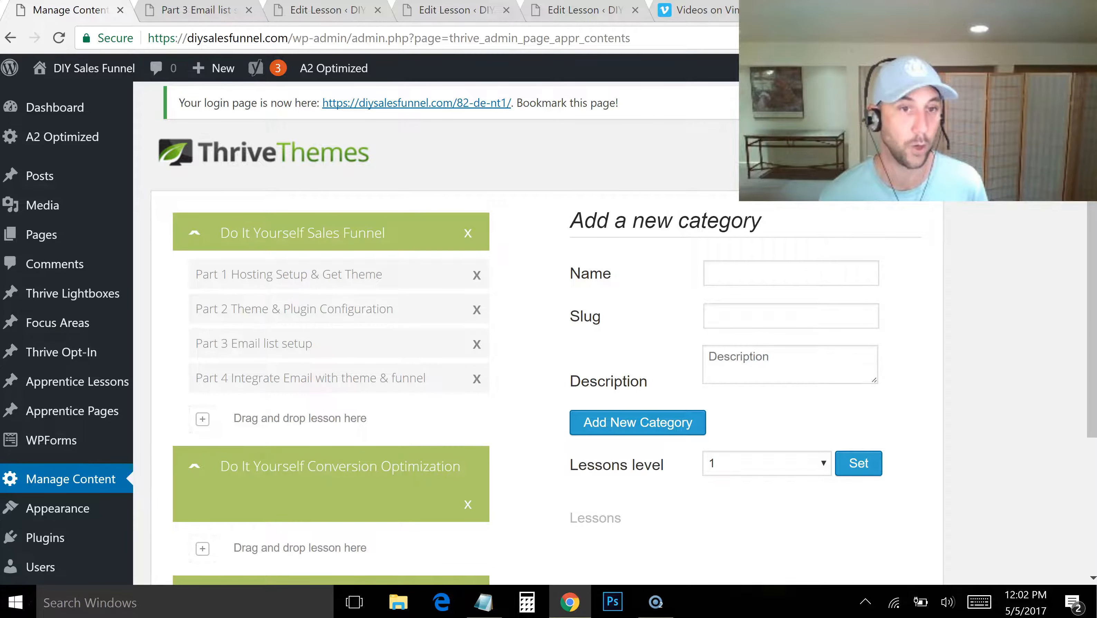
pyautogui.moveTo(69, 412)
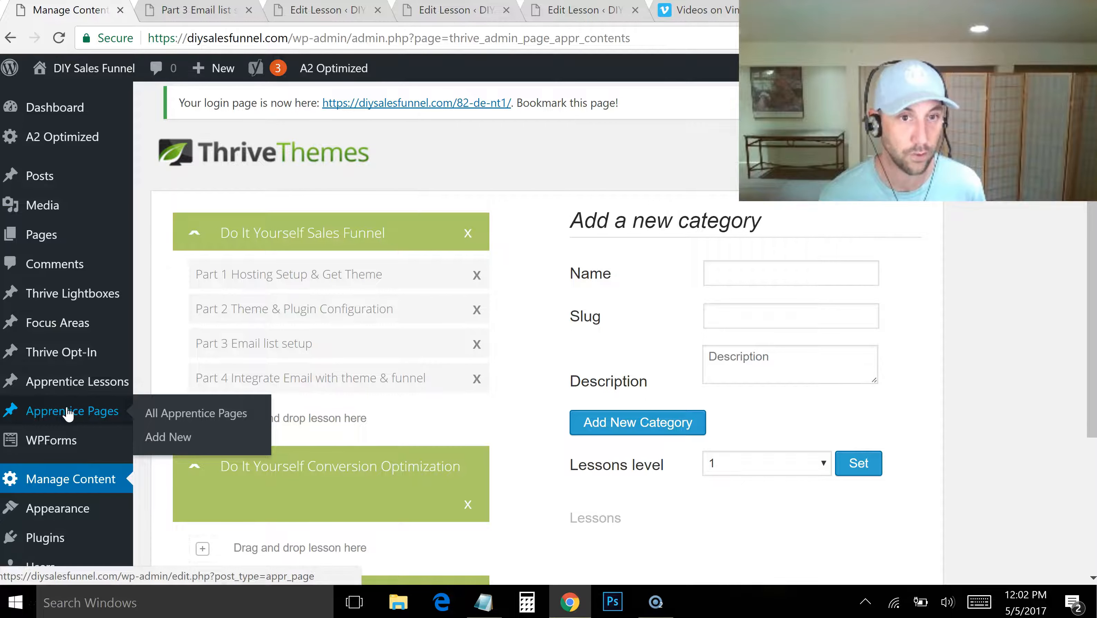
pyautogui.click(154, 445)
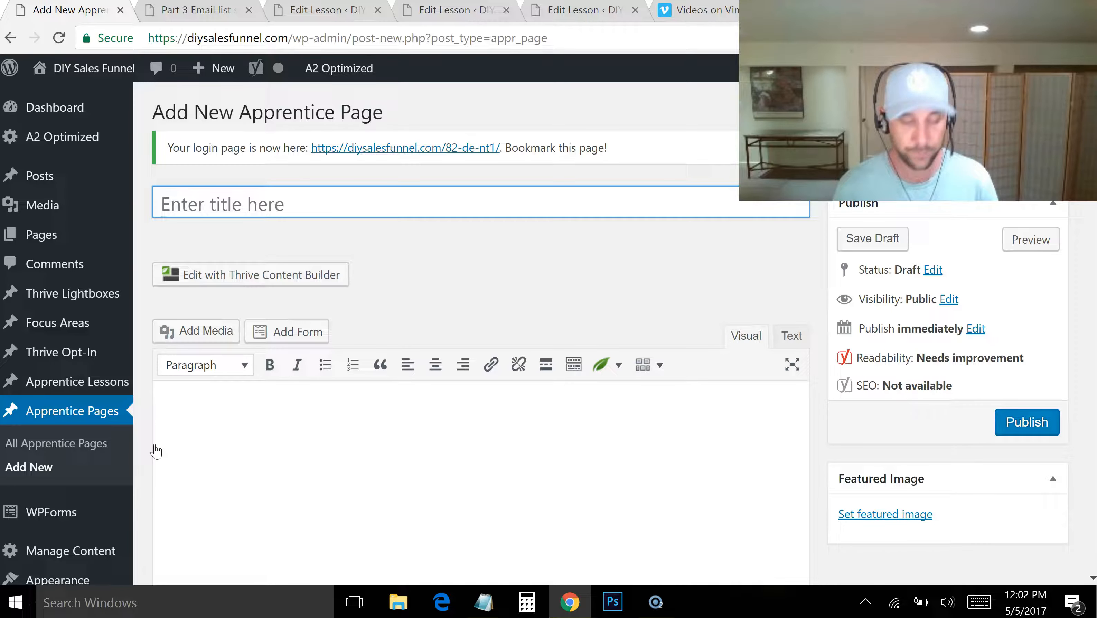
pyautogui.write('Welcoem')
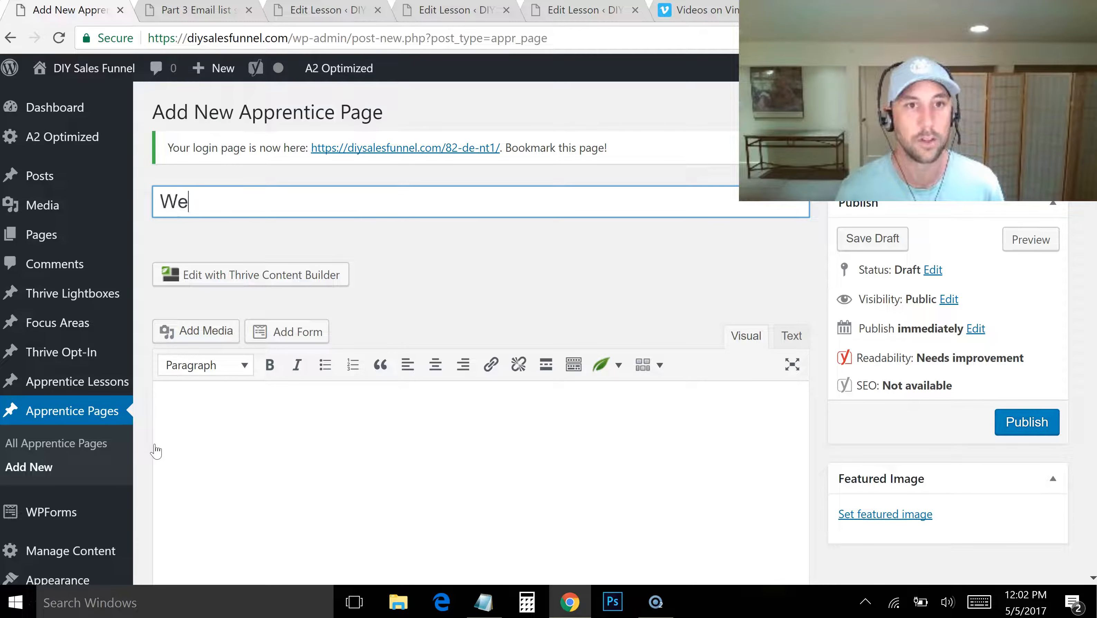
pyautogui.press('BackSpace')
pyautogui.press('BackSpace')
pyautogui.write('me to th')
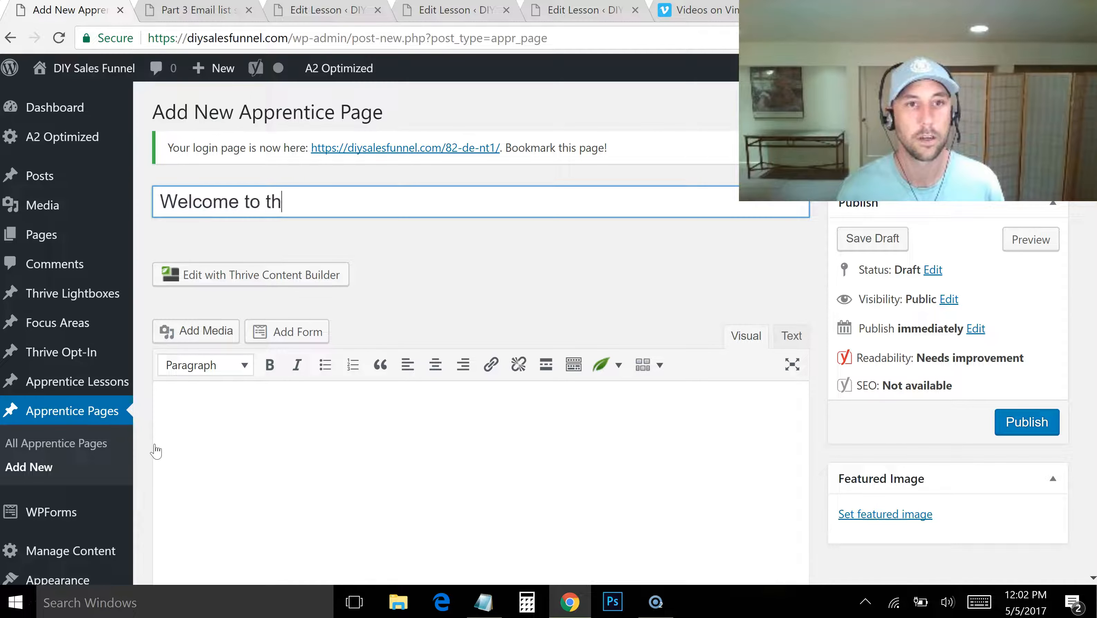
pyautogui.write('e DIY Sales Funnel Course')
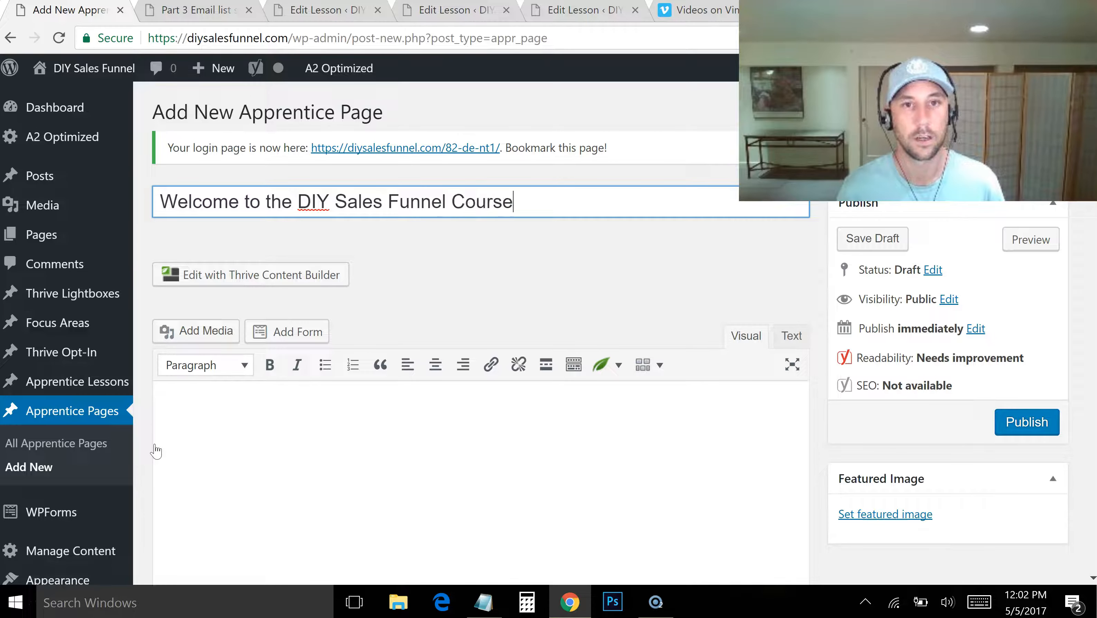
# Write "Glad you are here!" and, in a separate paragraph, "Get the modules here:" as the welcome page's body text
pyautogui.press('Tab')
pyautogui.write('Glad')
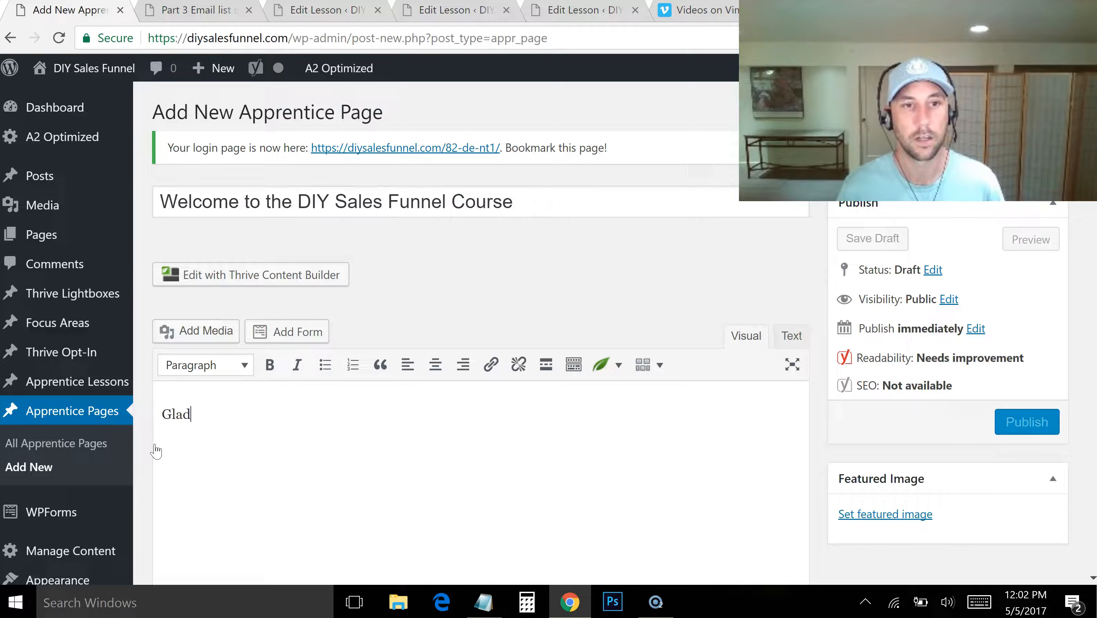
pyautogui.write(' you are here! ')
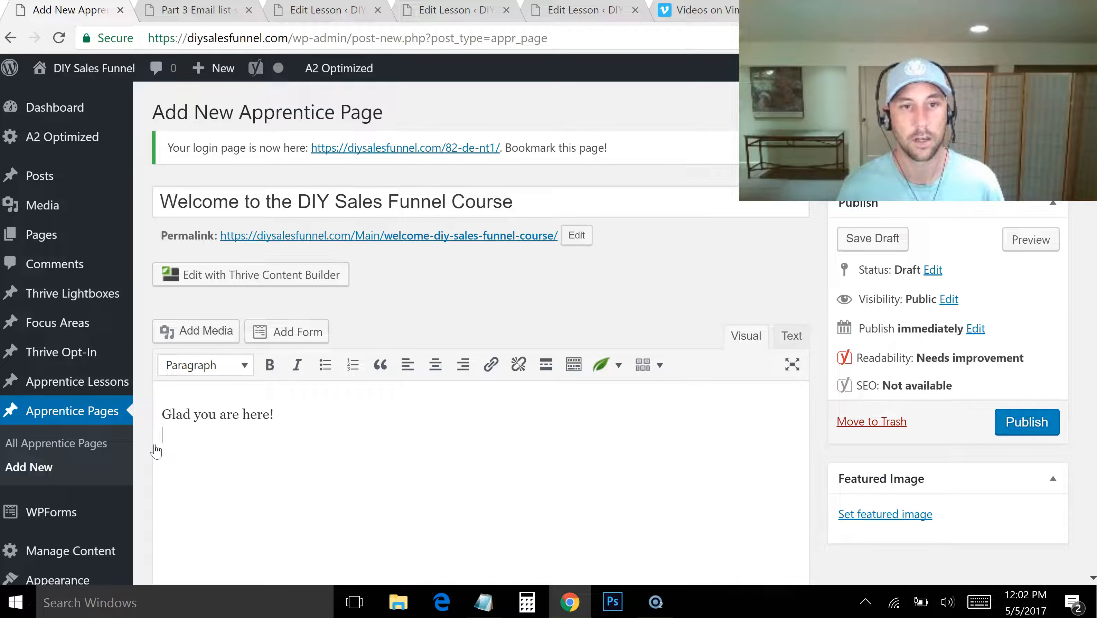
pyautogui.write('Get the modules here:')
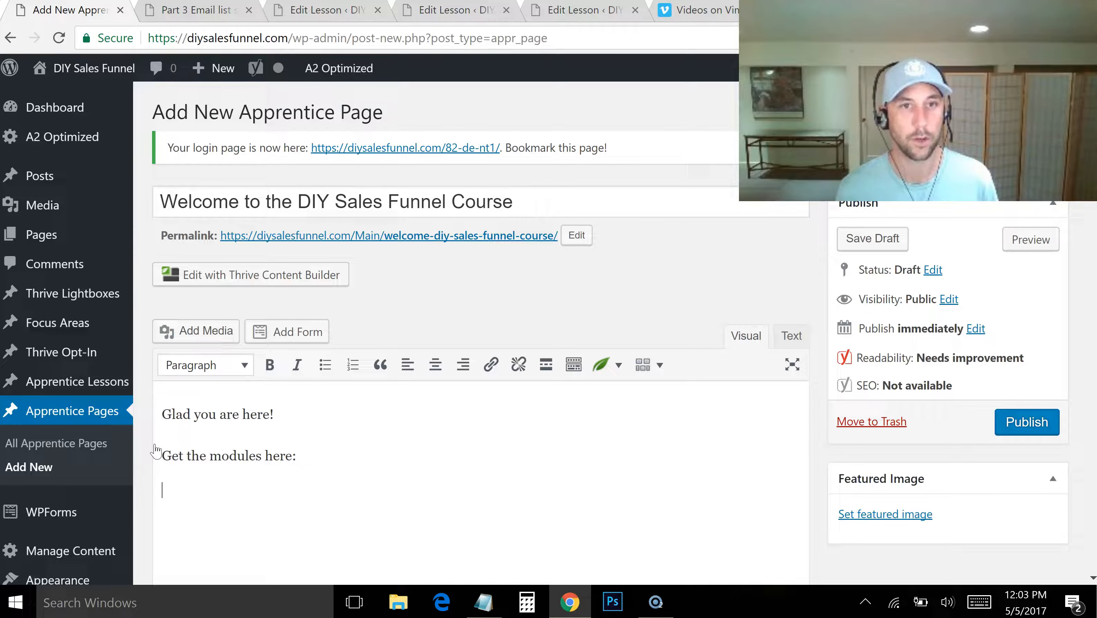
# Copy the Part 1 Hosting Setup & Get Theme lesson's URL and embed it below "Get the modules here:" on the welcome page
pyautogui.click(220, 22)
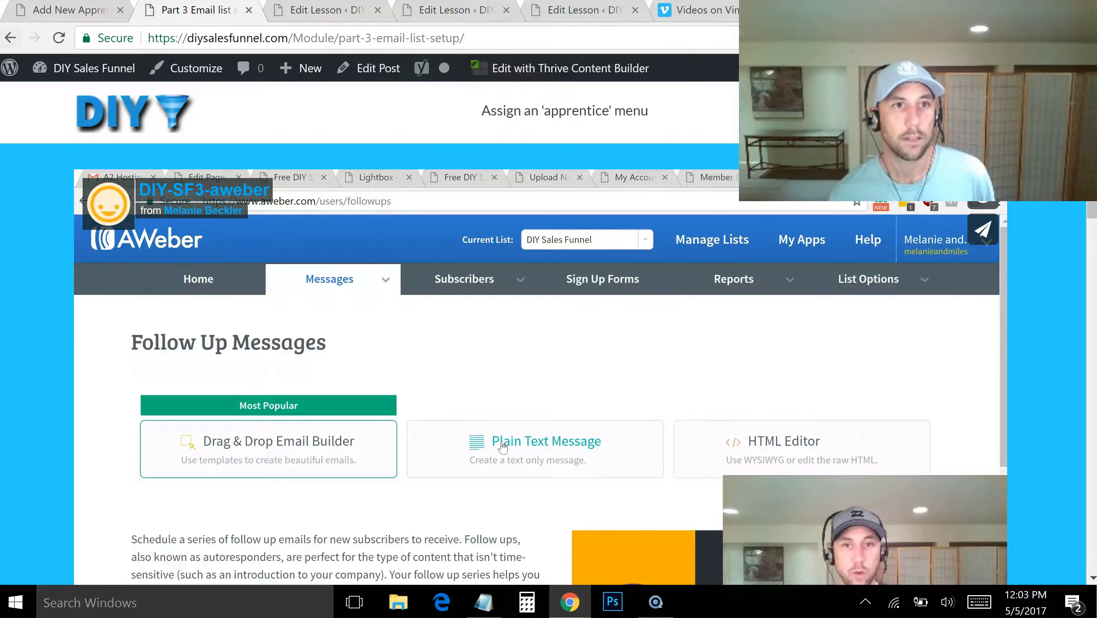
pyautogui.rightClick(10, 37)
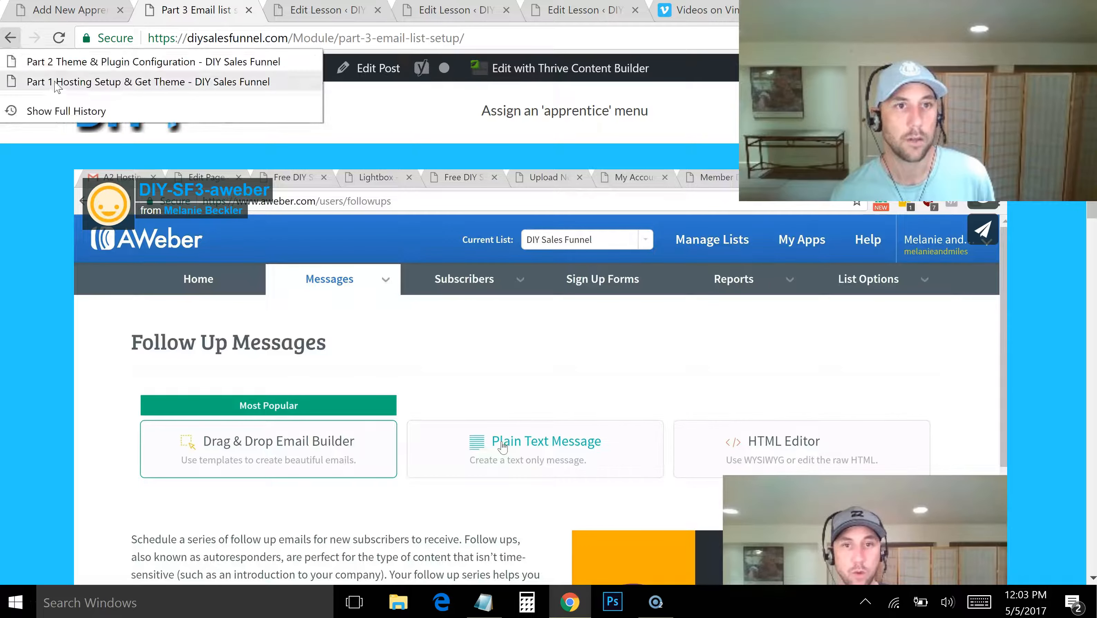
pyautogui.click(57, 83)
pyautogui.click(413, 38)
pyautogui.hotkey('ctrl', 'c')
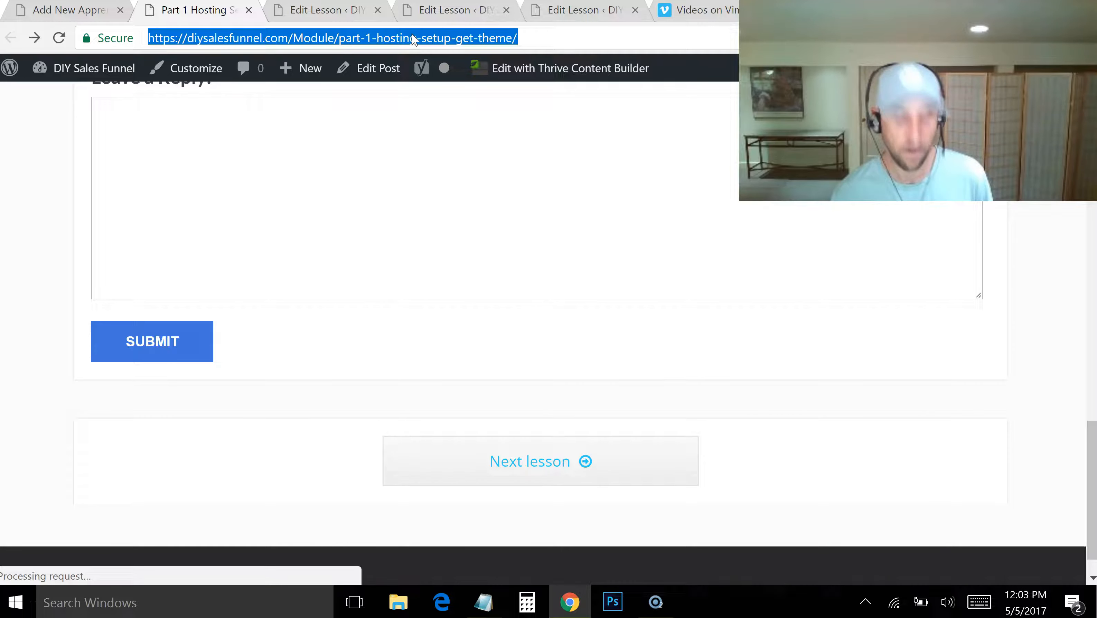
pyautogui.click(58, 15)
pyautogui.hotkey('ctrl', 'v')
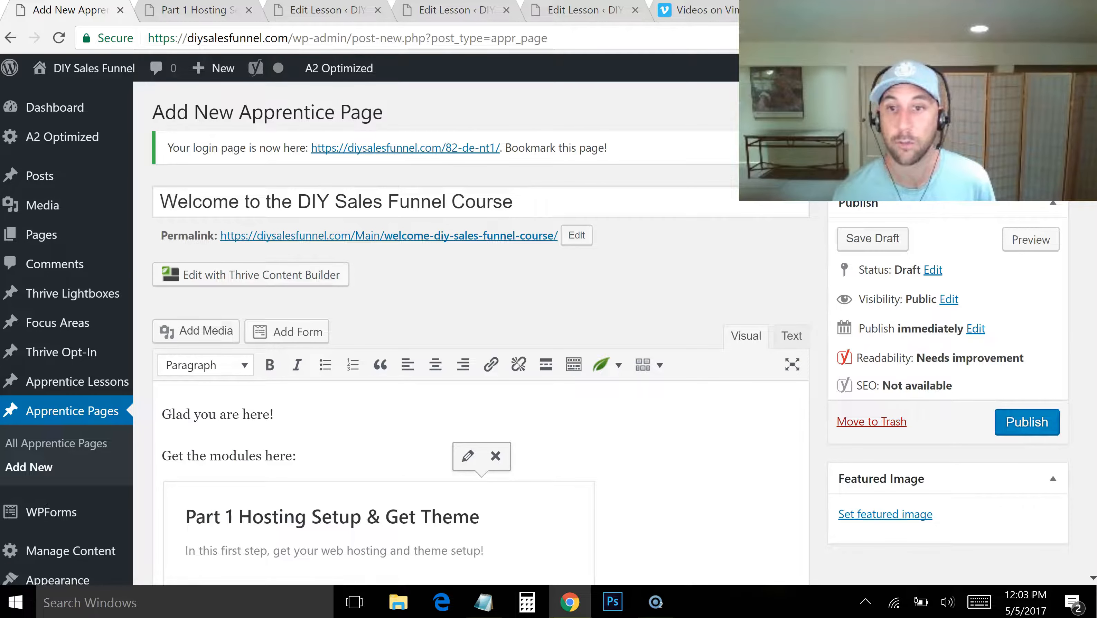
# Publish the welcome Apprentice page and look over its text, embedded lesson and SEO snippet
pyautogui.scroll(-4, 1012, 242)
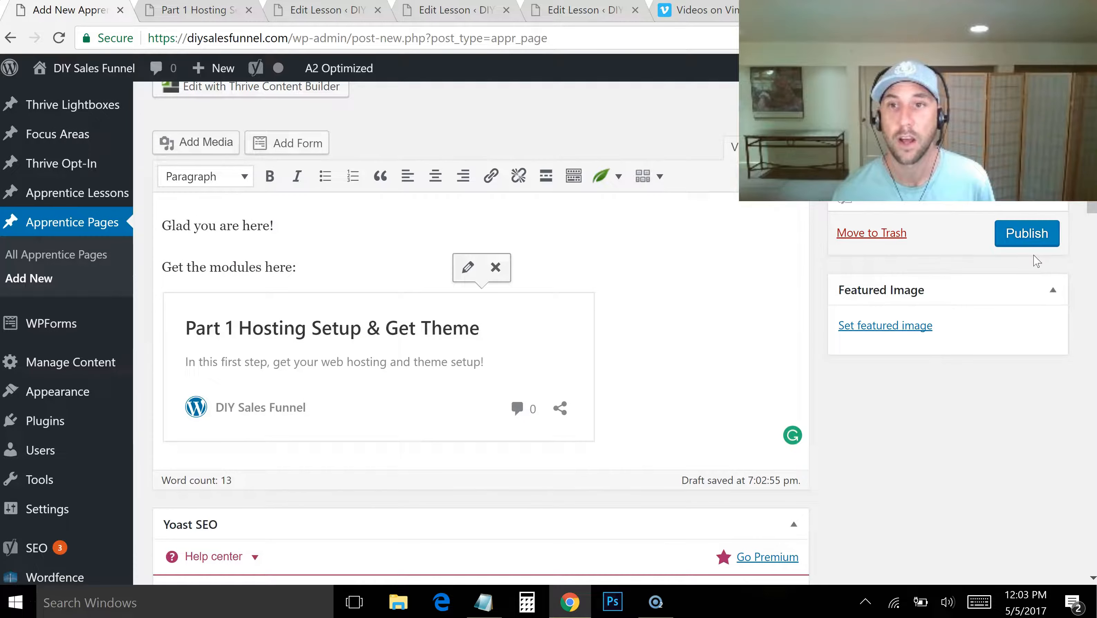
pyautogui.click(1028, 250)
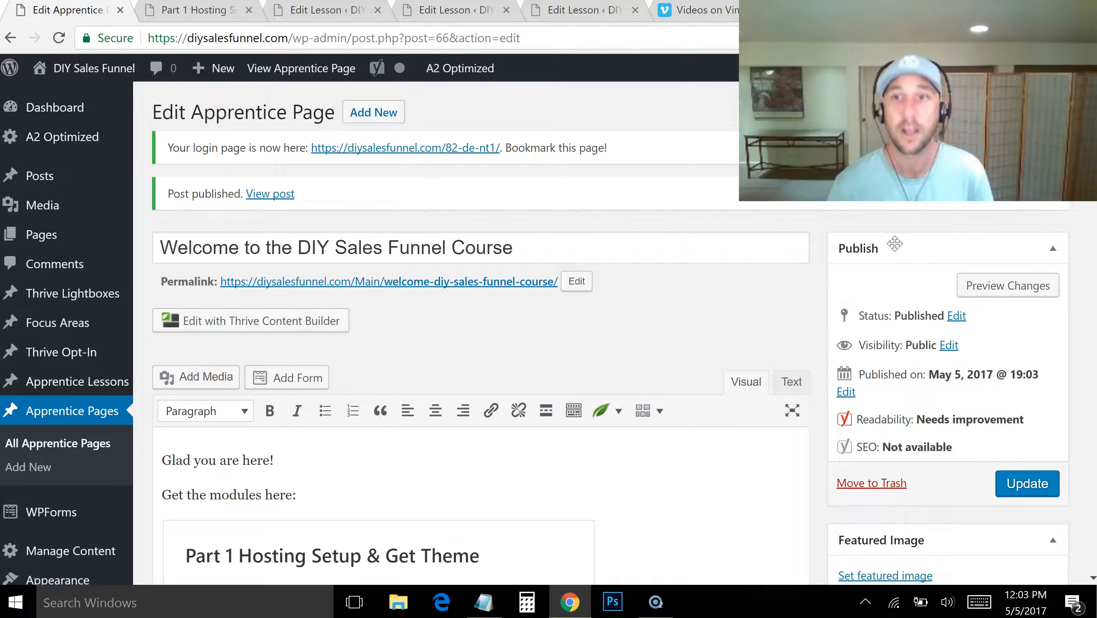
pyautogui.scroll(-5, 480, 346)
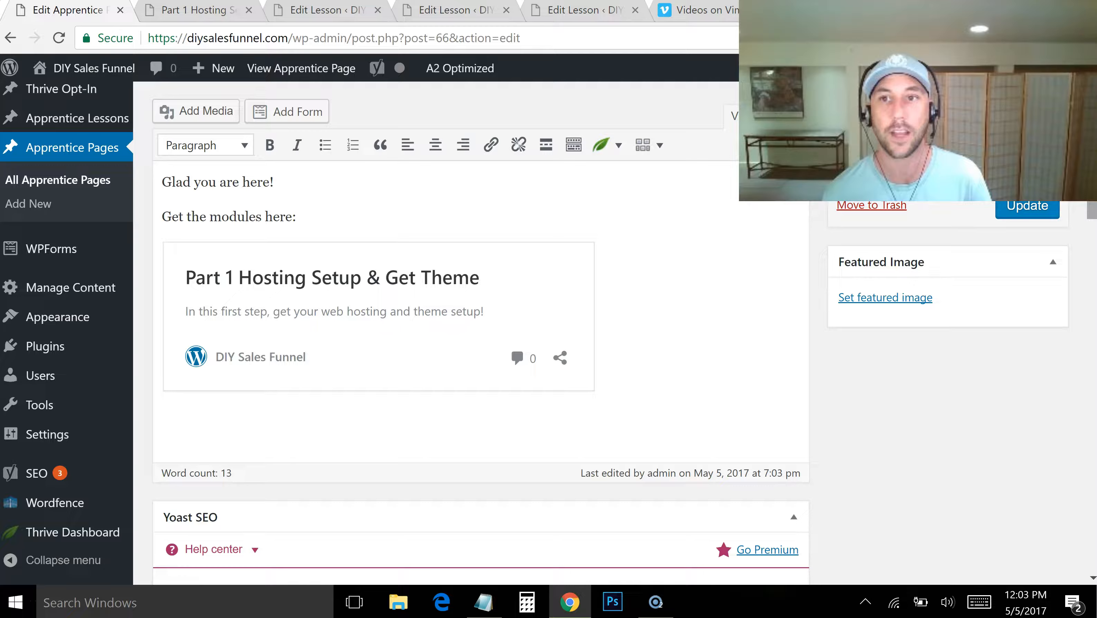
pyautogui.scroll(3, 480, 303)
pyautogui.scroll(4, 480, 333)
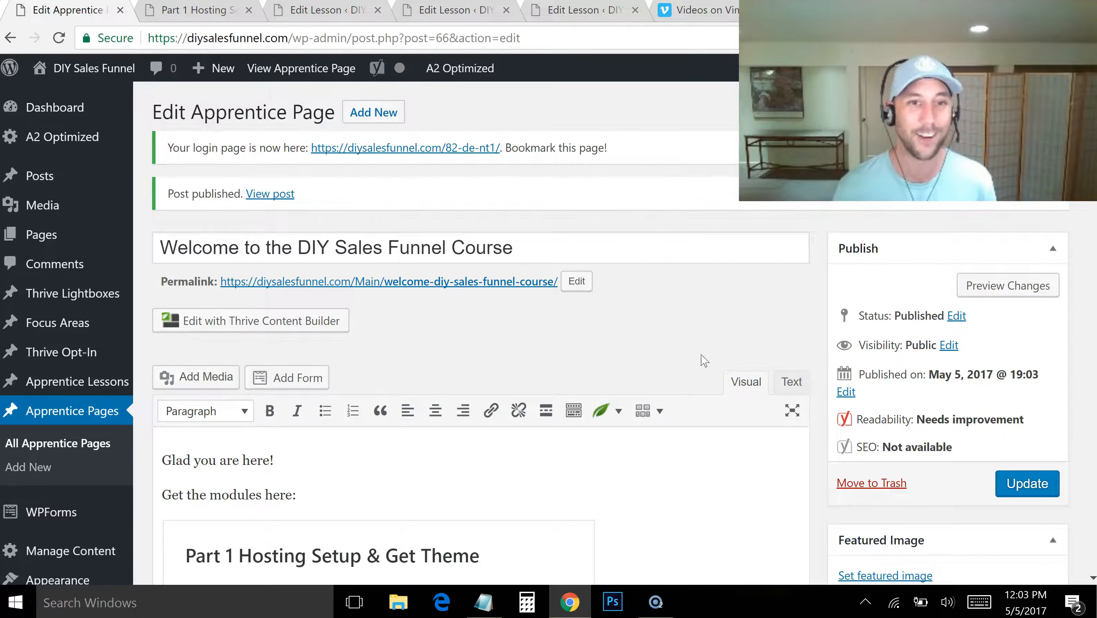
pyautogui.scroll(-3, 329, 330)
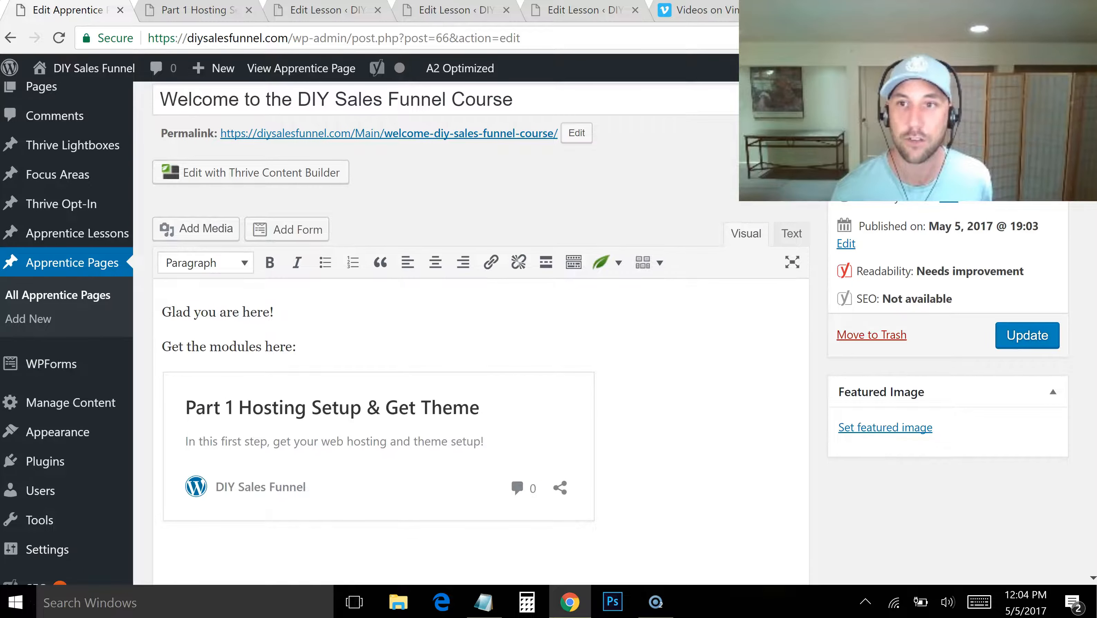
pyautogui.scroll(-8, 475, 329)
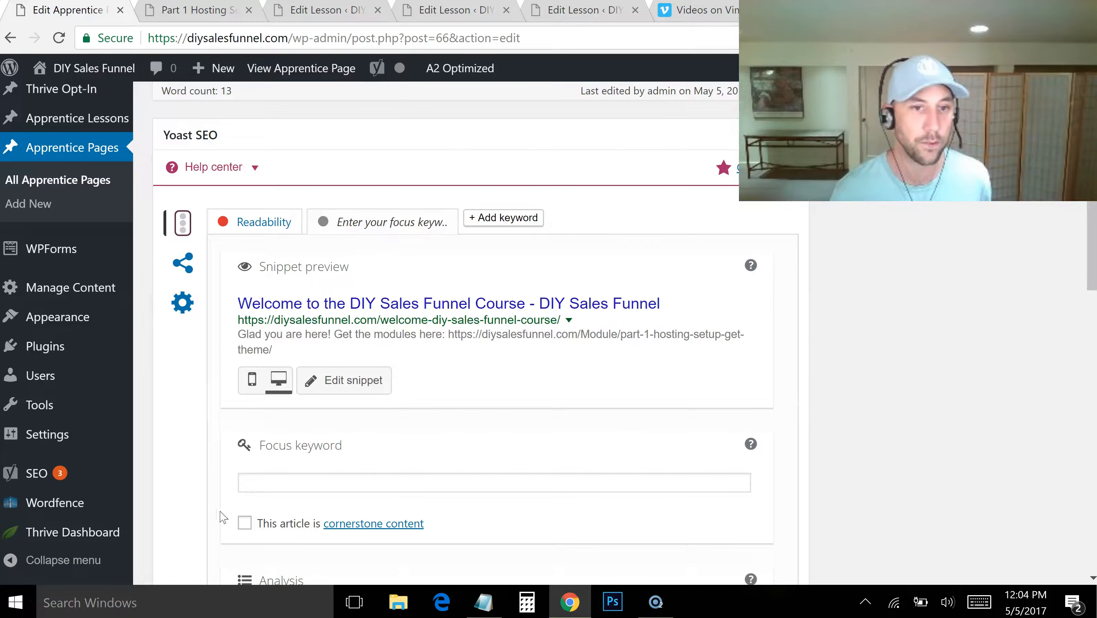
# Open the Apprentice section of the Thrive theme options and examine its layout settings and features, including the Lessons Root Page
pyautogui.moveTo(39, 539)
pyautogui.click(166, 535)
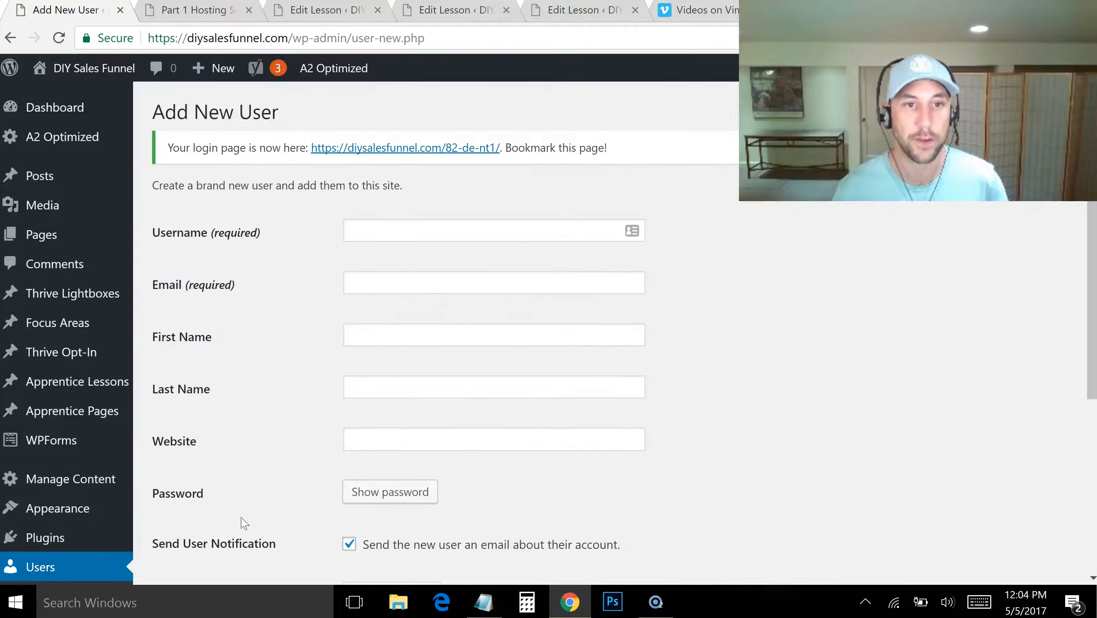
pyautogui.click(10, 38)
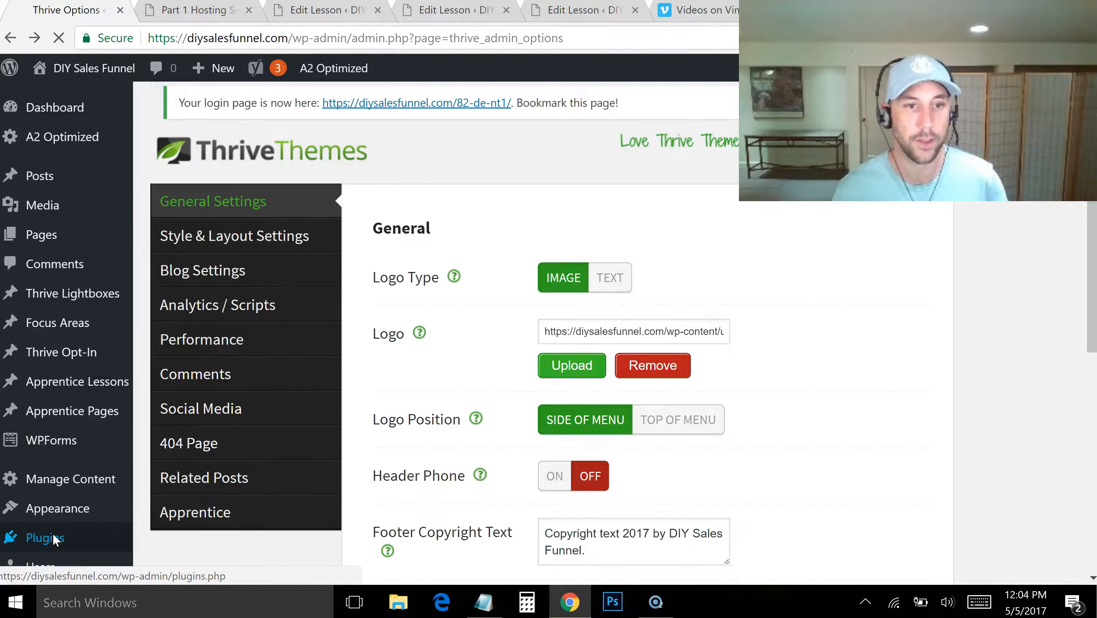
pyautogui.moveTo(52, 537)
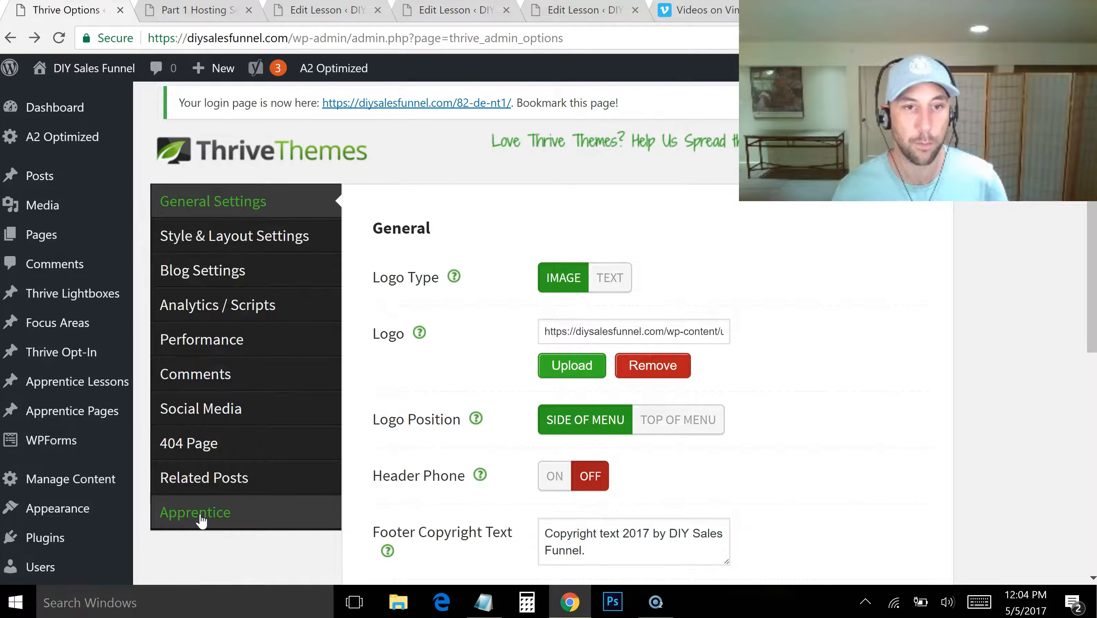
pyautogui.click(201, 519)
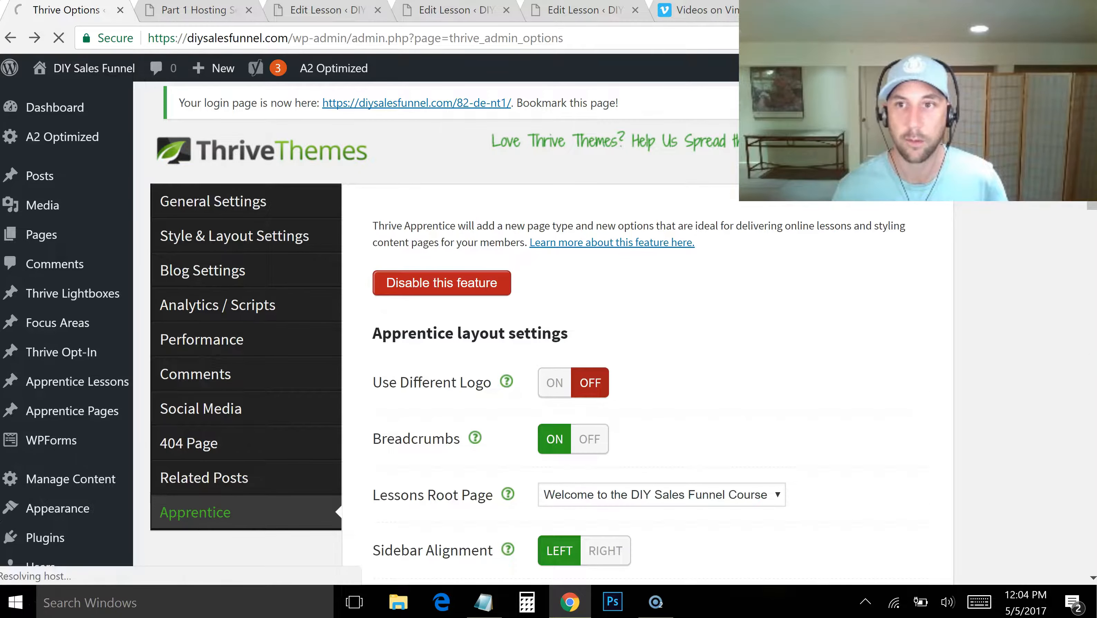
pyautogui.scroll(-10, 549, 333)
pyautogui.moveTo(1092, 308)
pyautogui.mouseDown()
pyautogui.moveTo(1088, 503)
pyautogui.moveTo(1089, 296)
pyautogui.mouseUp()
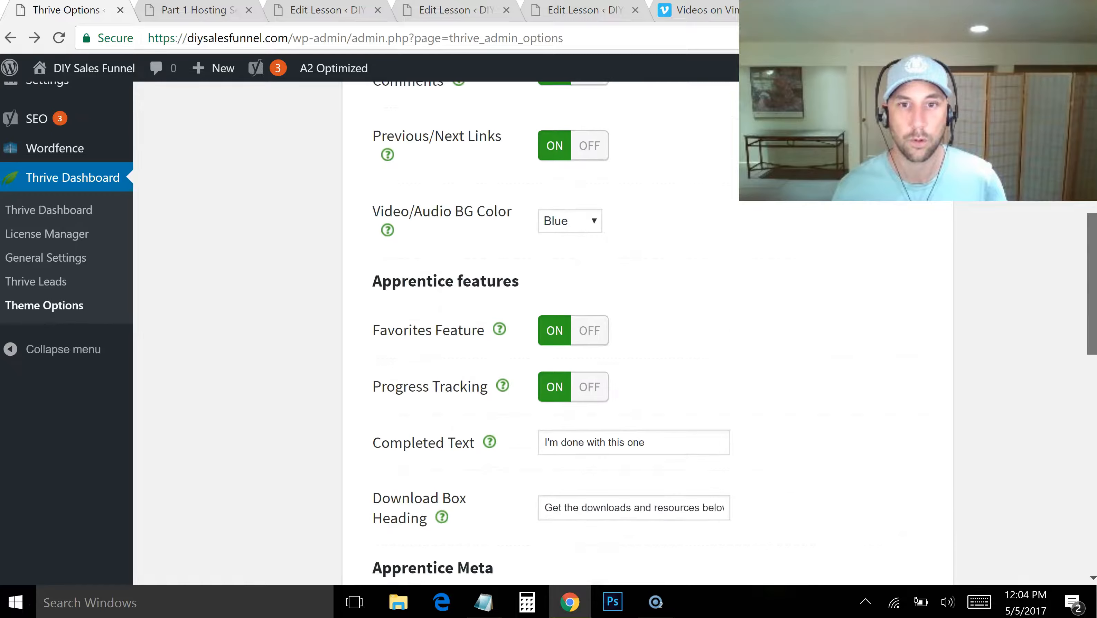
pyautogui.scroll(7, 380, 305)
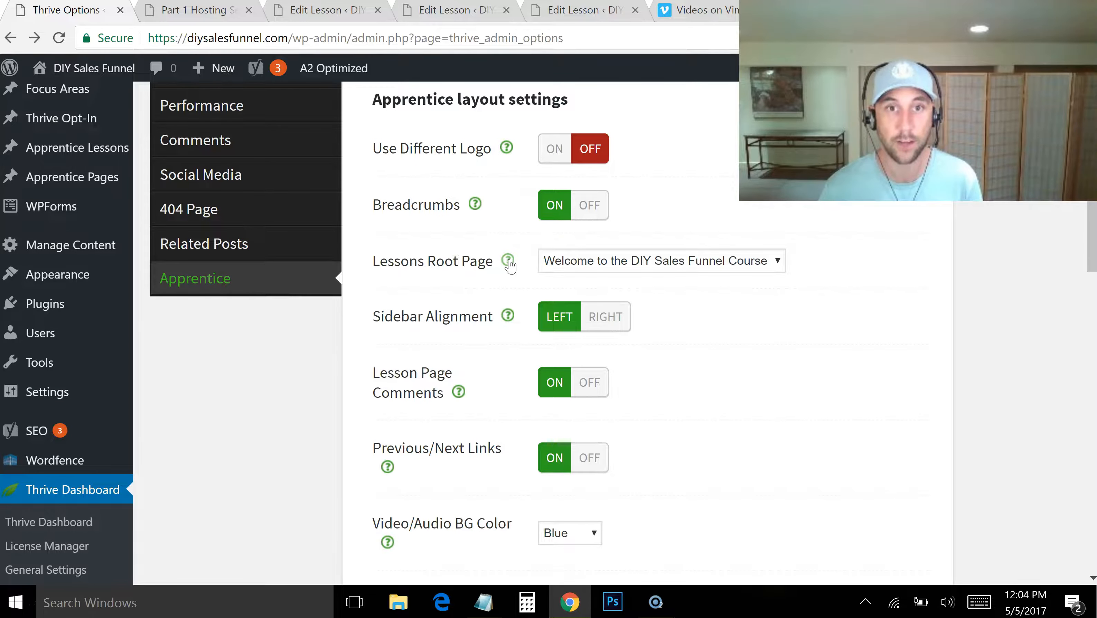
# Set the Lessons Root Page to "Welcome to the DIY Sales Funnel Course" and save the Apprentice settings
pyautogui.moveTo(511, 266)
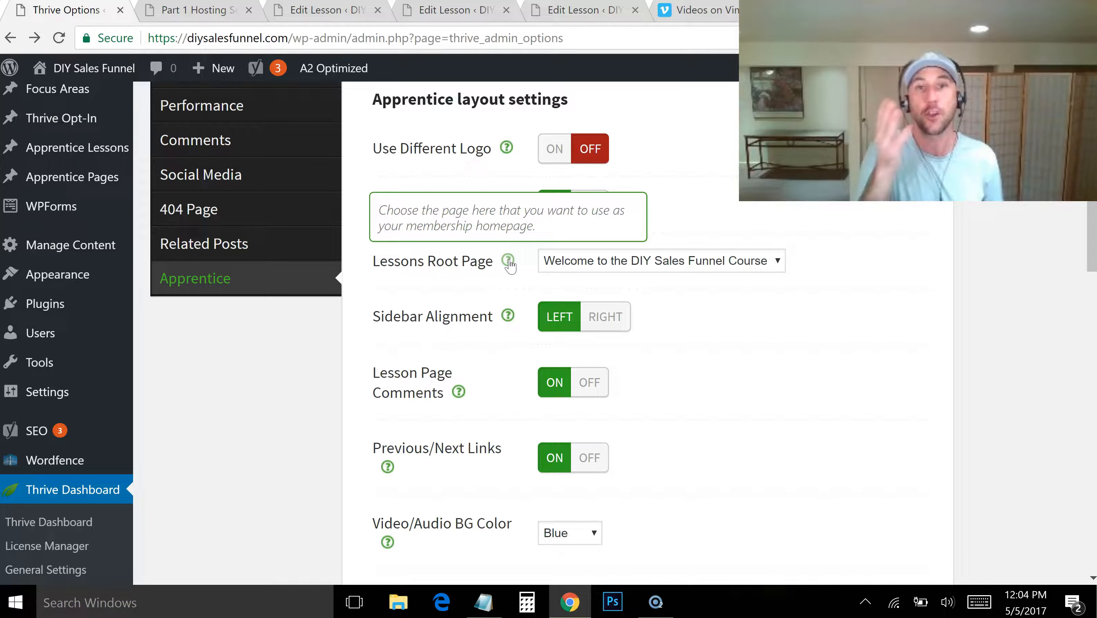
pyautogui.click(639, 268)
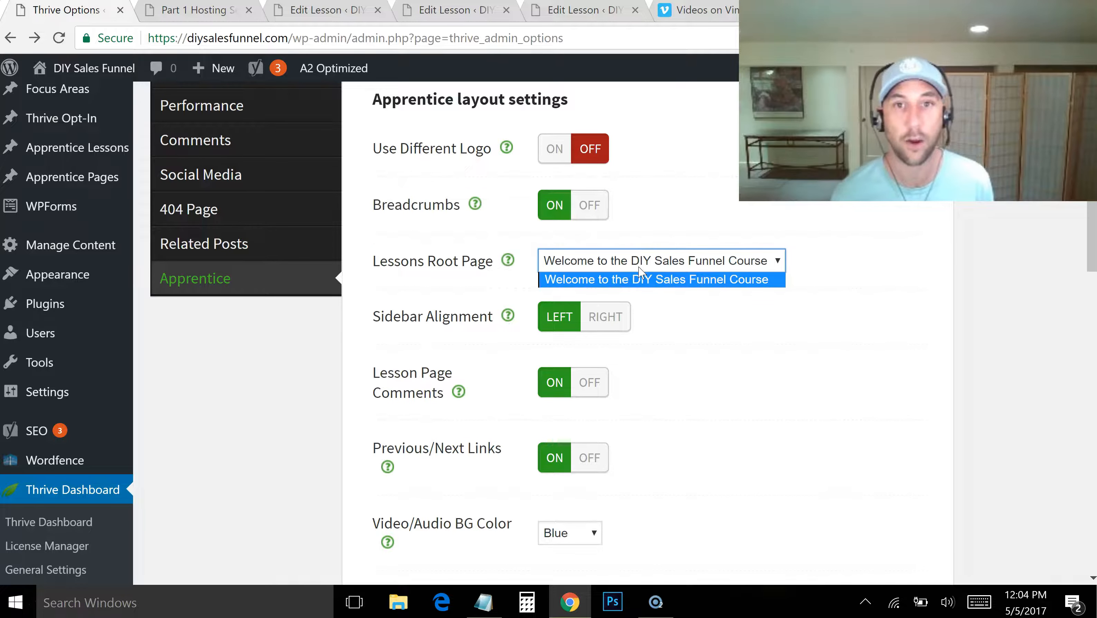
pyautogui.click(642, 284)
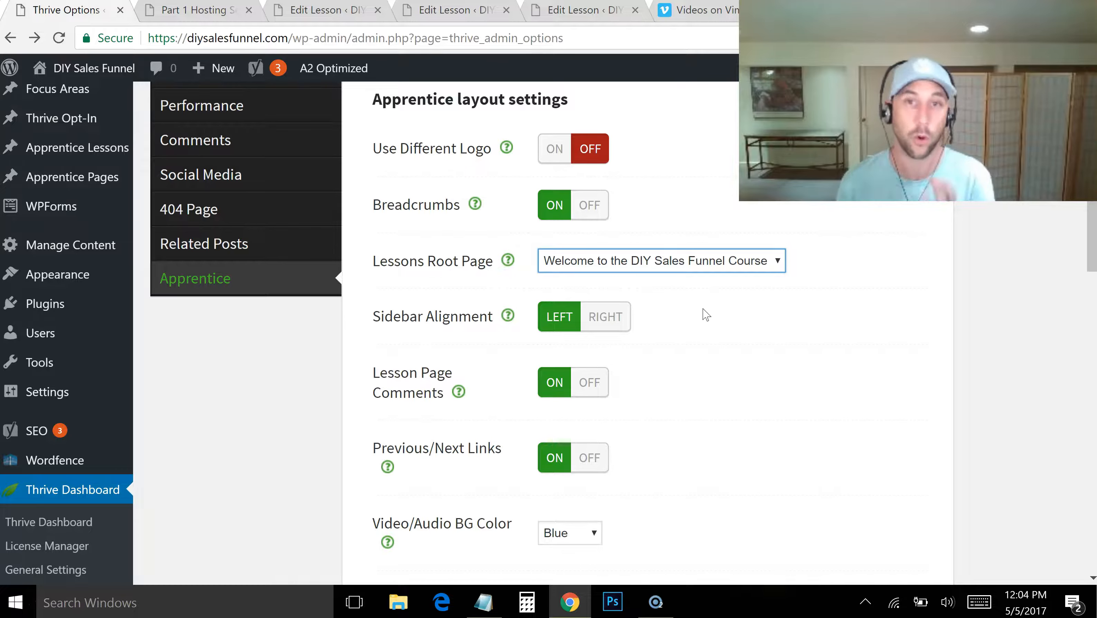
pyautogui.moveTo(1090, 224); pyautogui.dragTo(1090, 506)
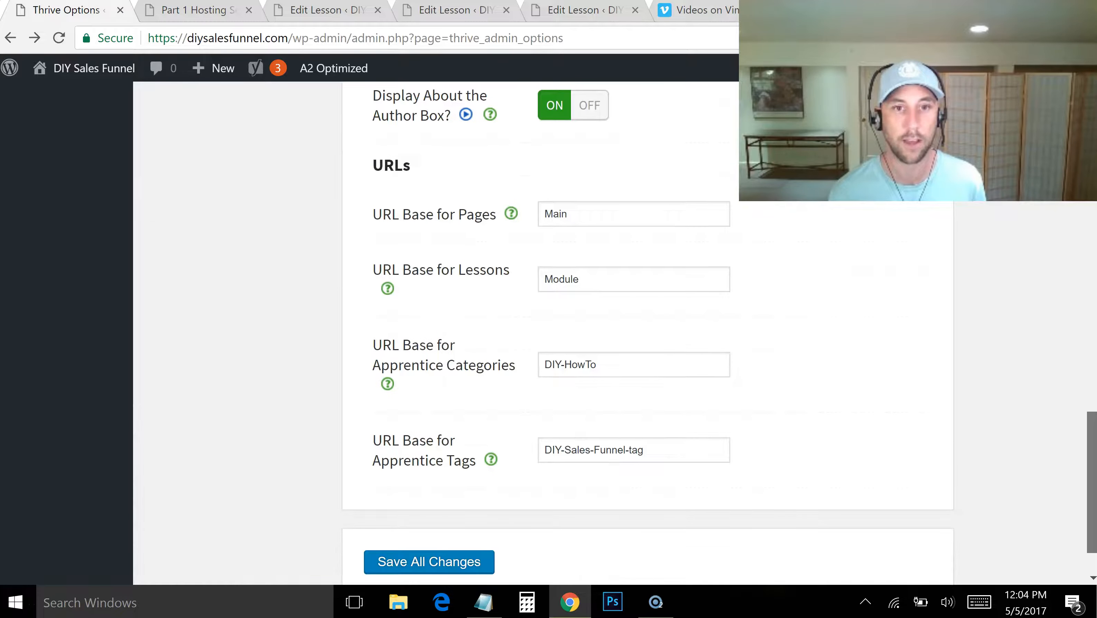
pyautogui.scroll(-2, 397, 532)
pyautogui.click(428, 498)
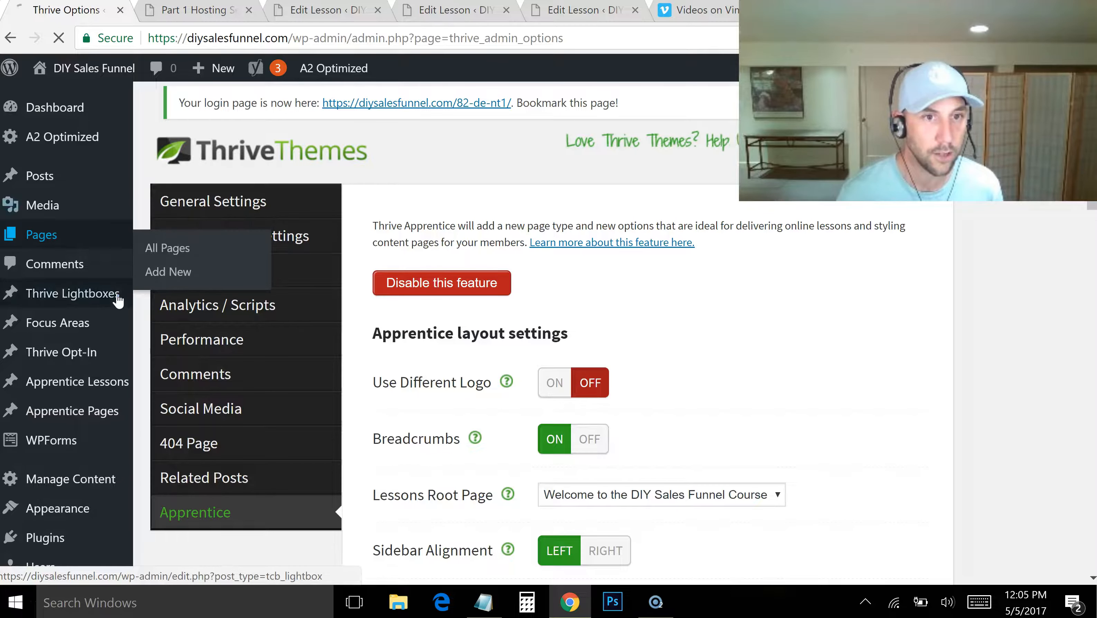
# Open the site's menu editor, checking the header menu area of the Part 1 Hosting Setup & Get Theme lesson page
pyautogui.click(69, 242)
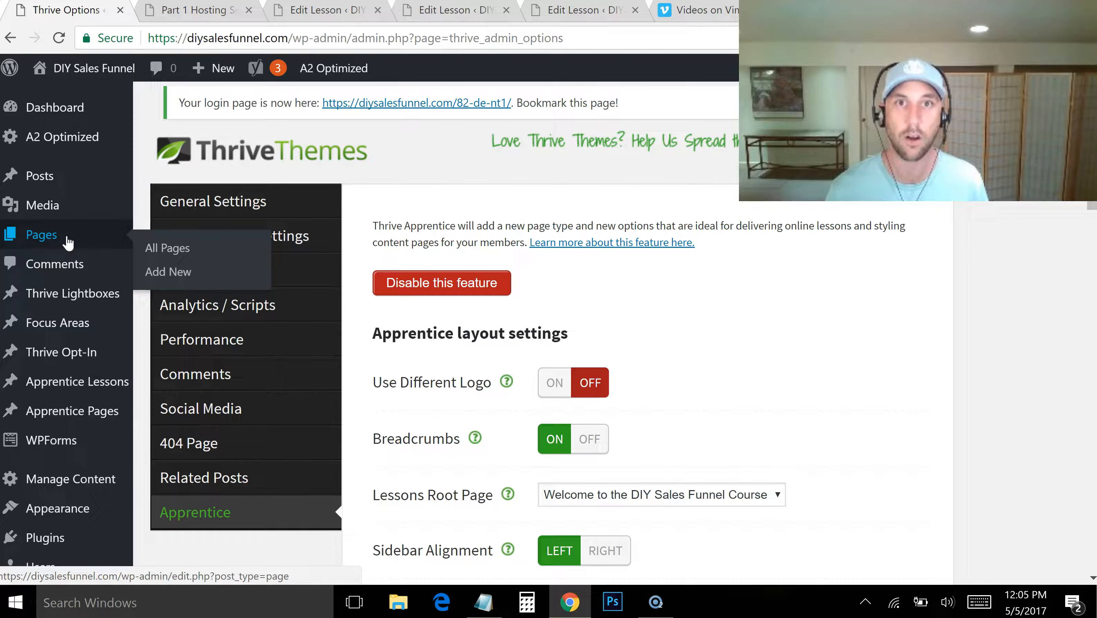
pyautogui.moveTo(65, 220)
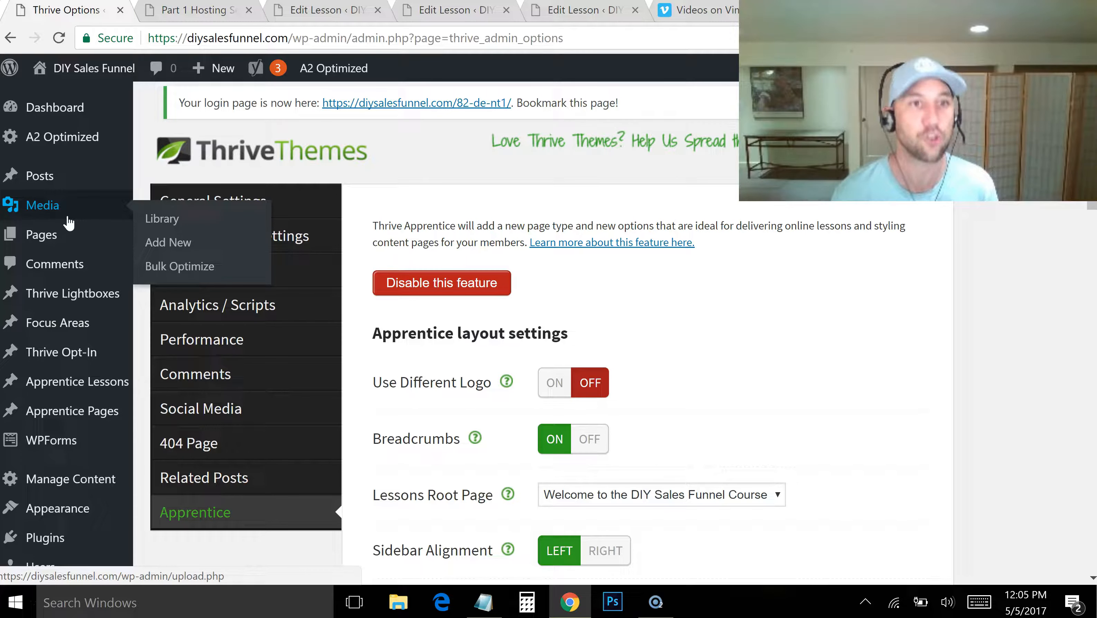
pyautogui.moveTo(75, 232)
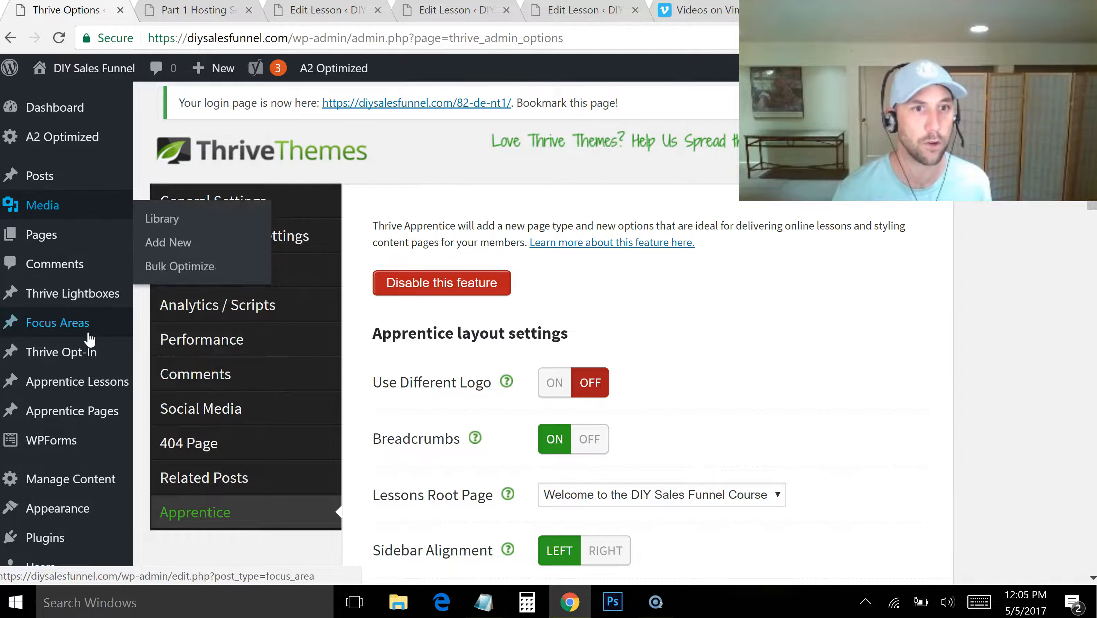
pyautogui.moveTo(89, 340)
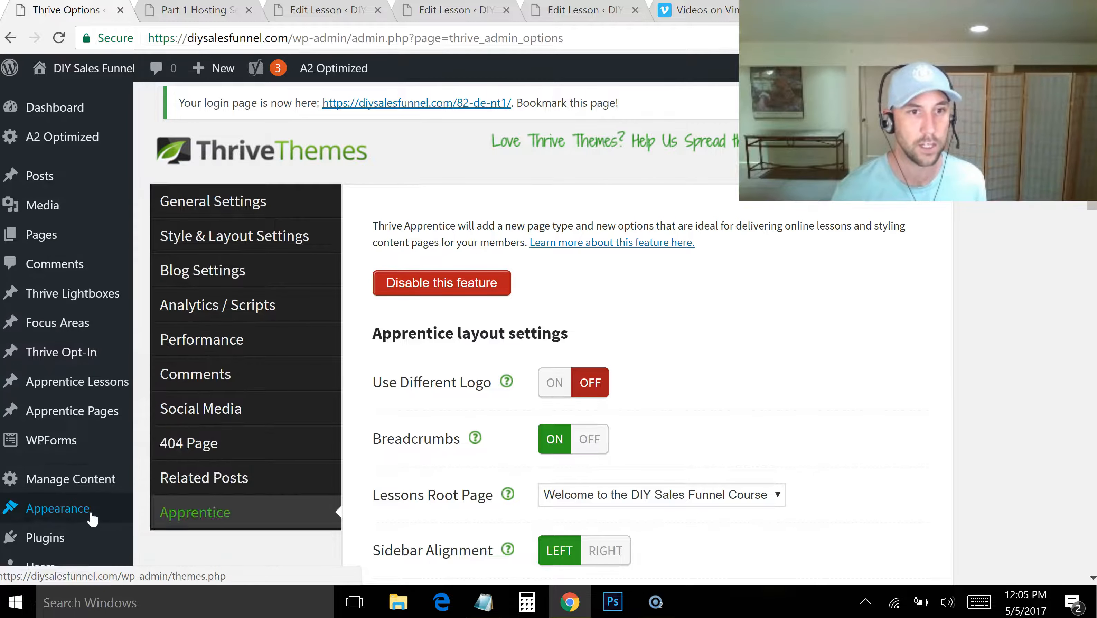
pyautogui.moveTo(113, 515)
pyautogui.click(168, 493)
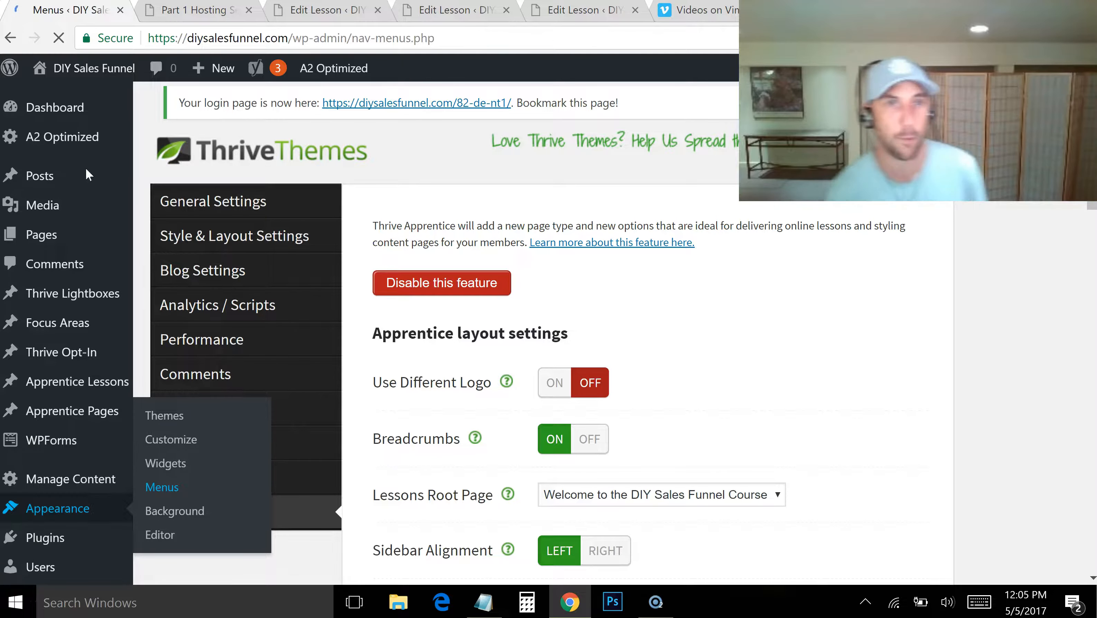
pyautogui.click(206, 17)
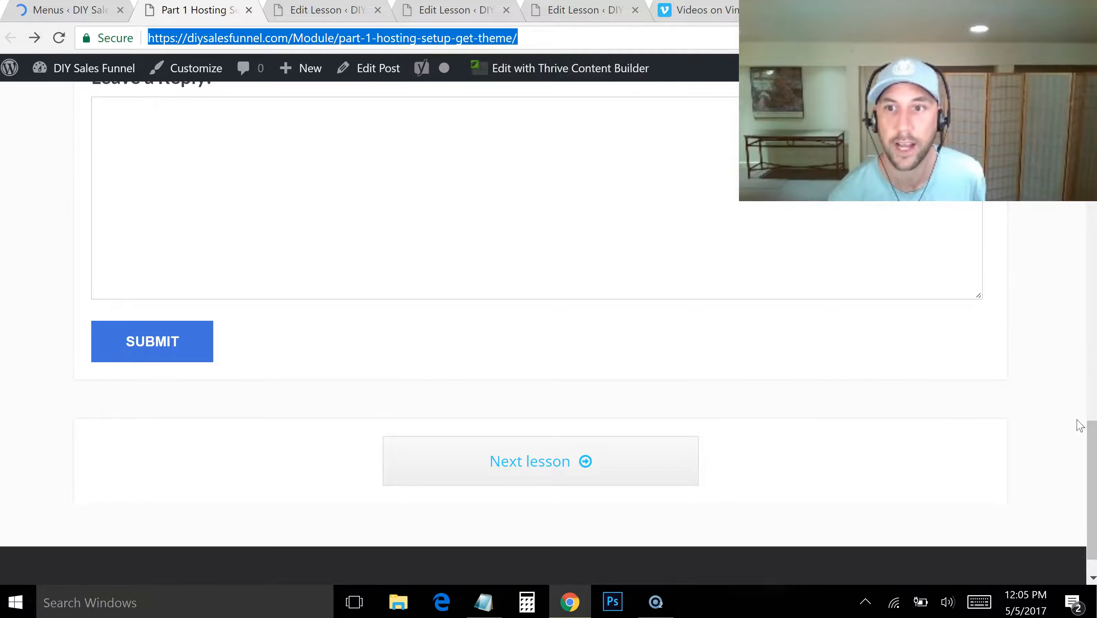
pyautogui.moveTo(1092, 431); pyautogui.dragTo(1094, 89)
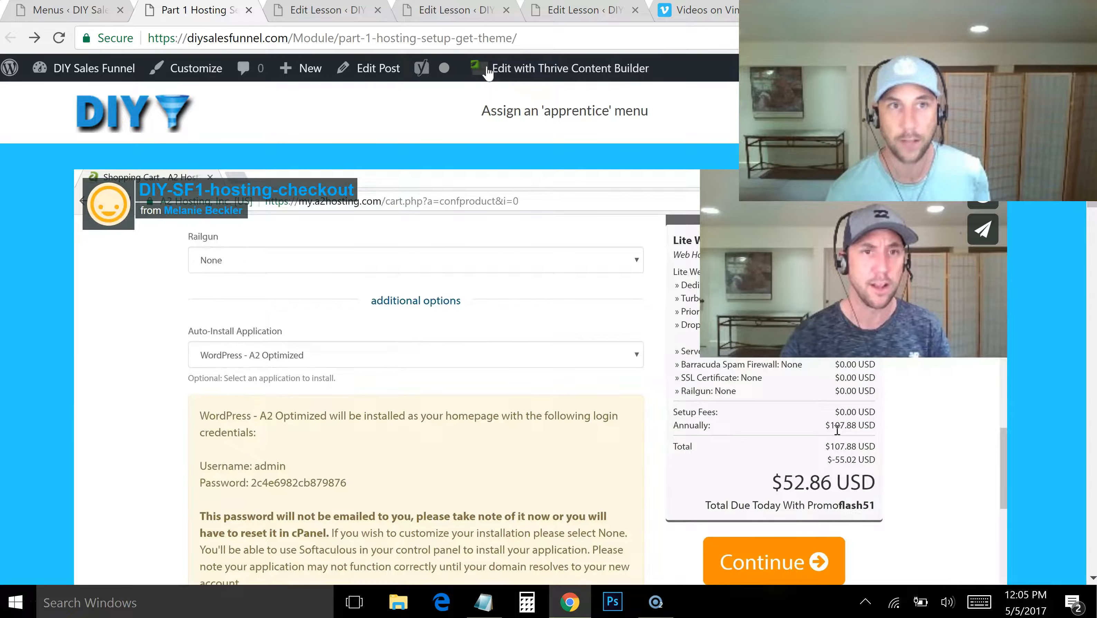
pyautogui.click(50, 10)
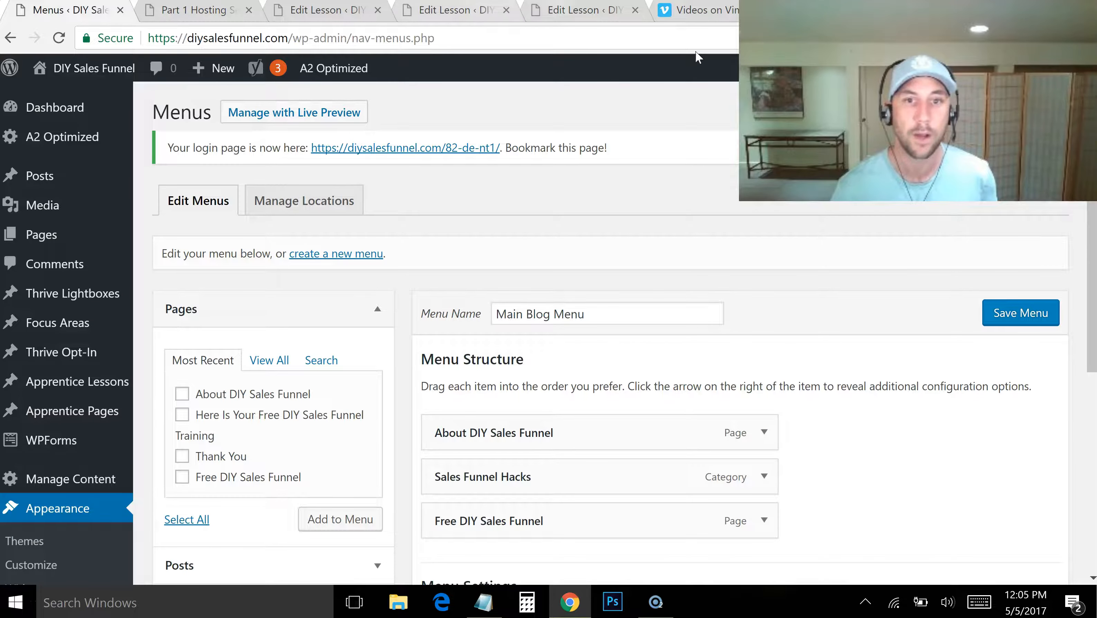
# Create a new menu named "Member's Area" for the Apprentice Menu theme location
pyautogui.moveTo(1094, 182); pyautogui.dragTo(1094, 200)
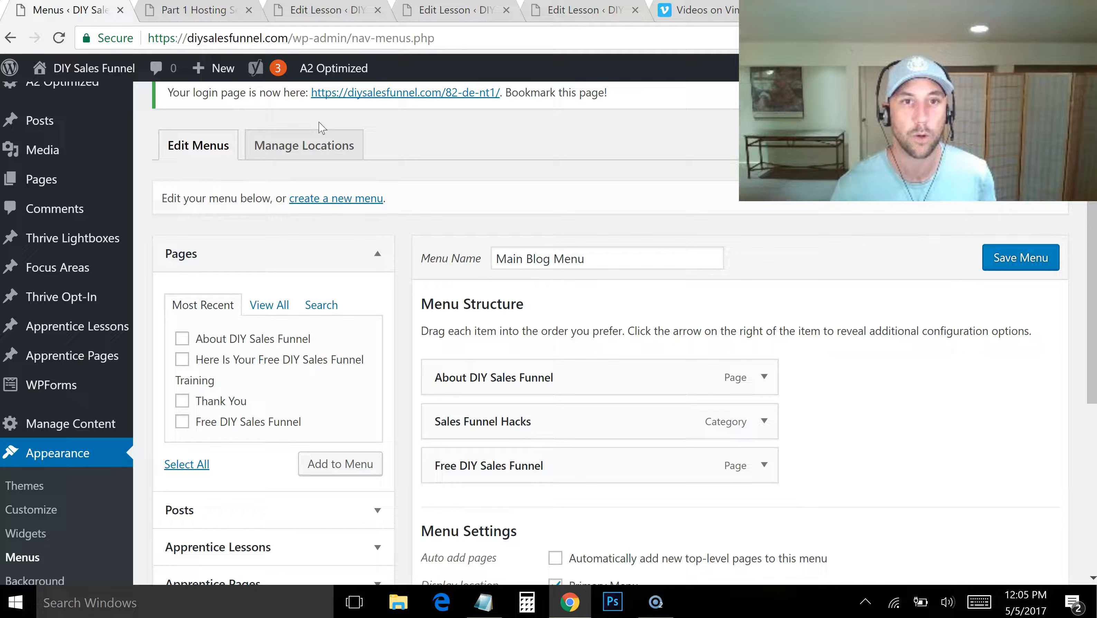
pyautogui.click(322, 143)
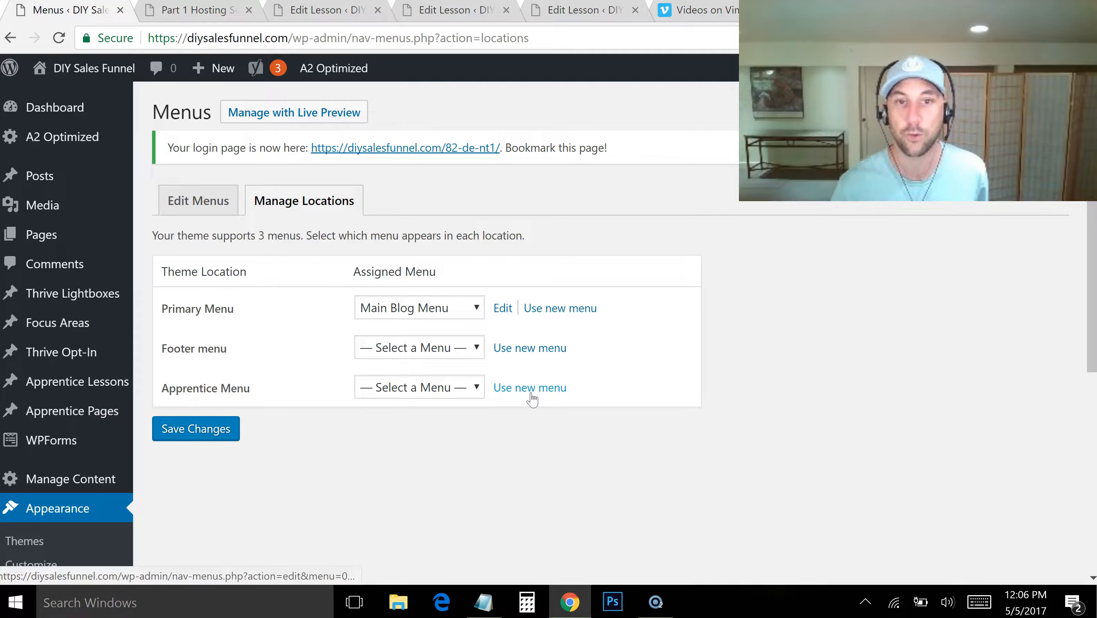
pyautogui.click(550, 390)
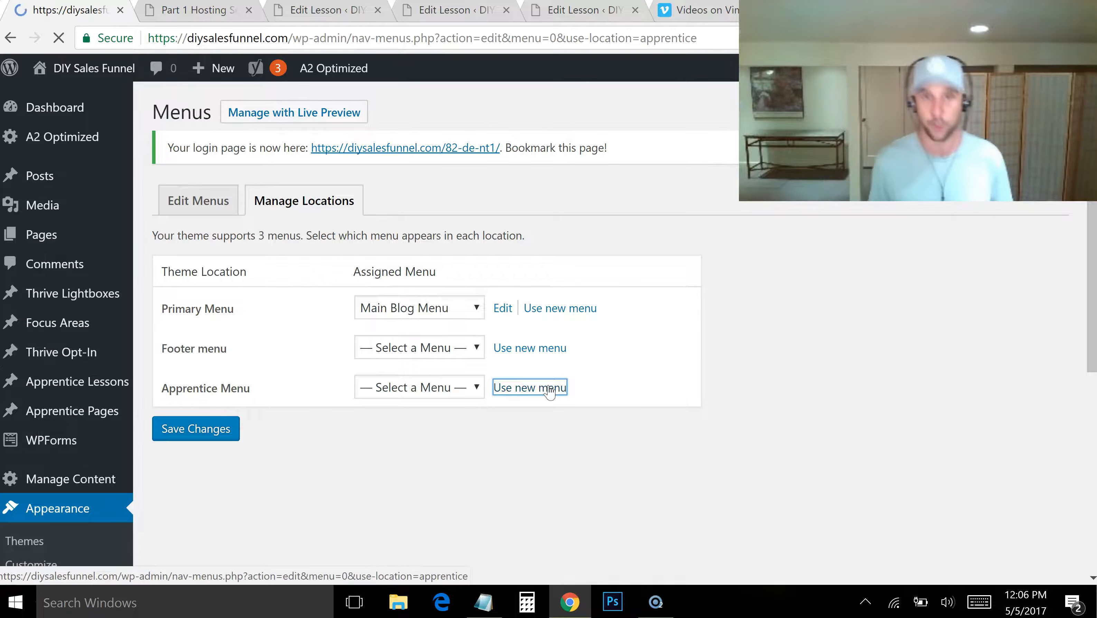
pyautogui.click(555, 307)
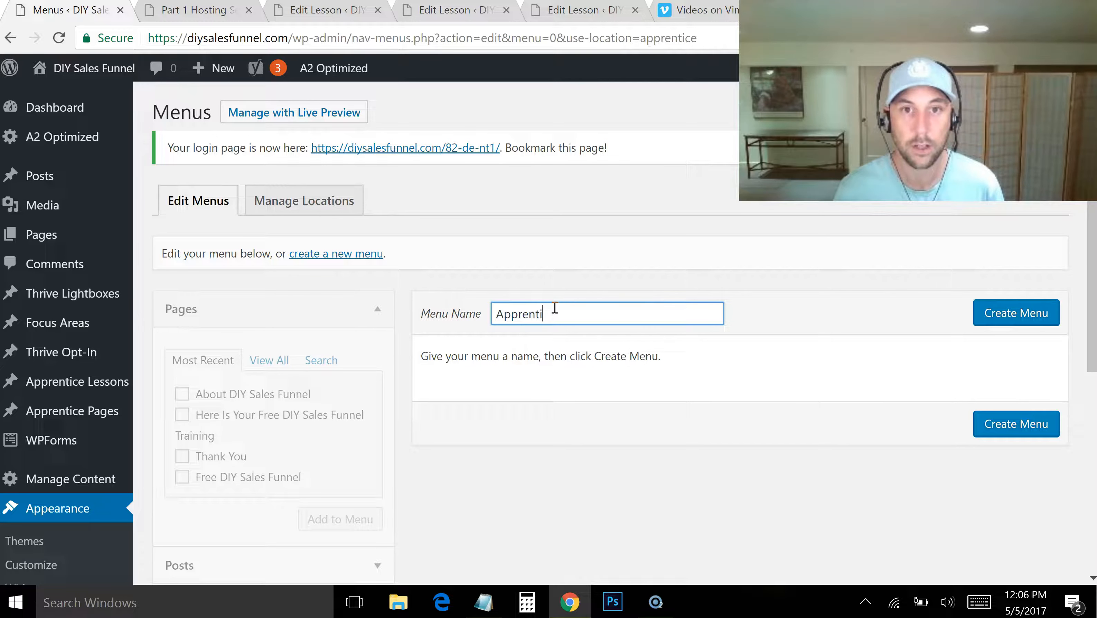
pyautogui.write('Apprentice')
pyautogui.moveTo(610, 304); pyautogui.dragTo(438, 329)
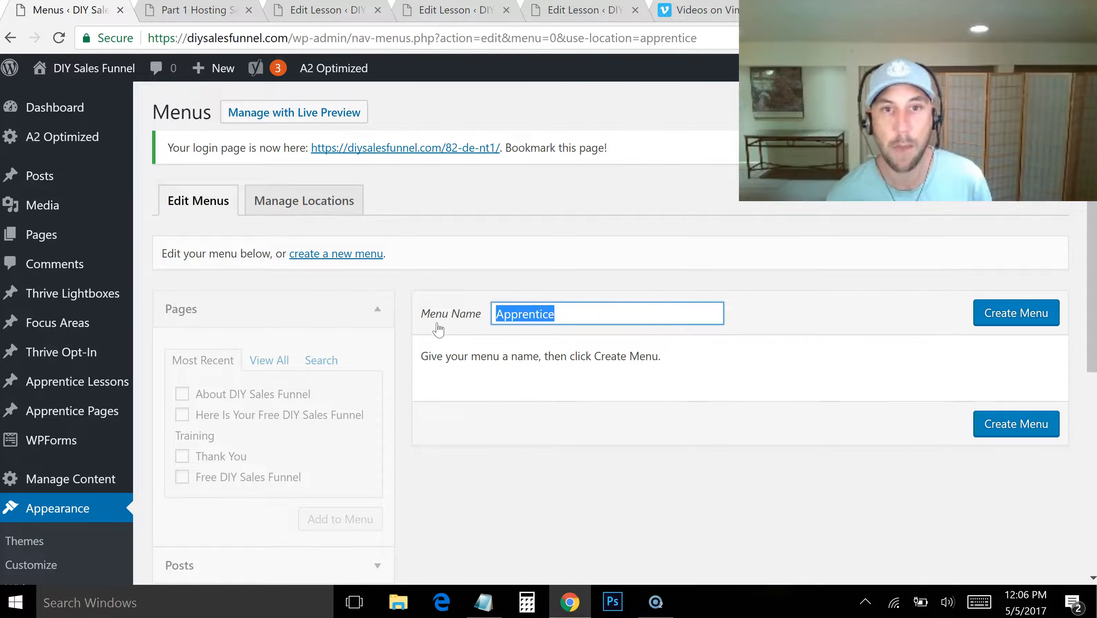
pyautogui.write("Member's Area")
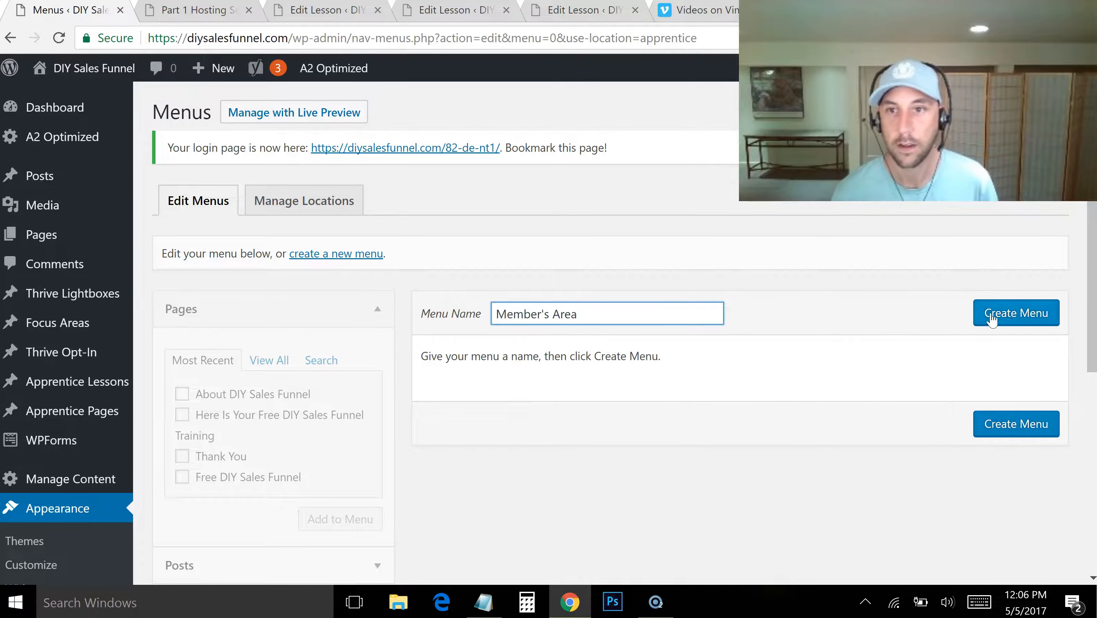
pyautogui.click(991, 318)
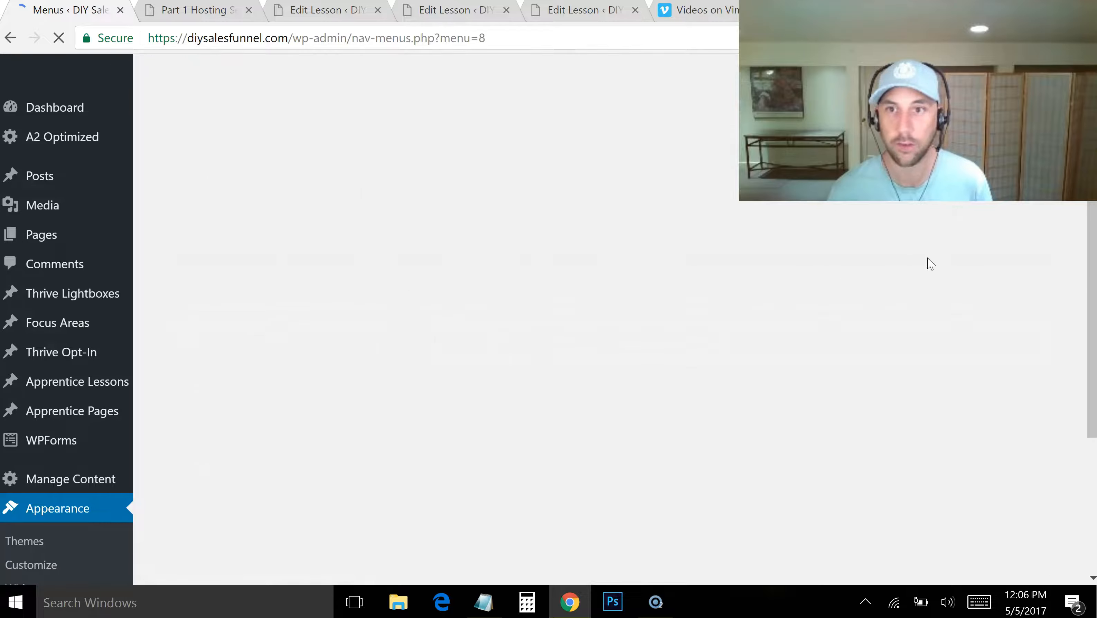
# Add the Apprentice page "Welcome to the DIY Sales Funnel Course" to the Member's Area menu
pyautogui.scroll(-2, 1077, 238)
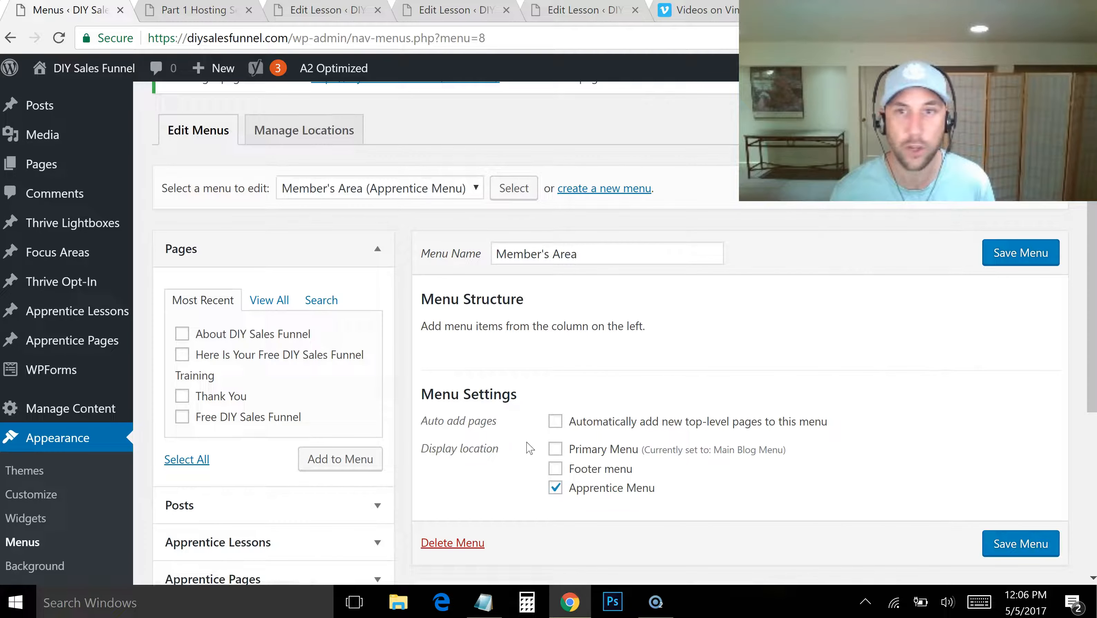
pyautogui.moveTo(1092, 240); pyautogui.dragTo(1078, 311)
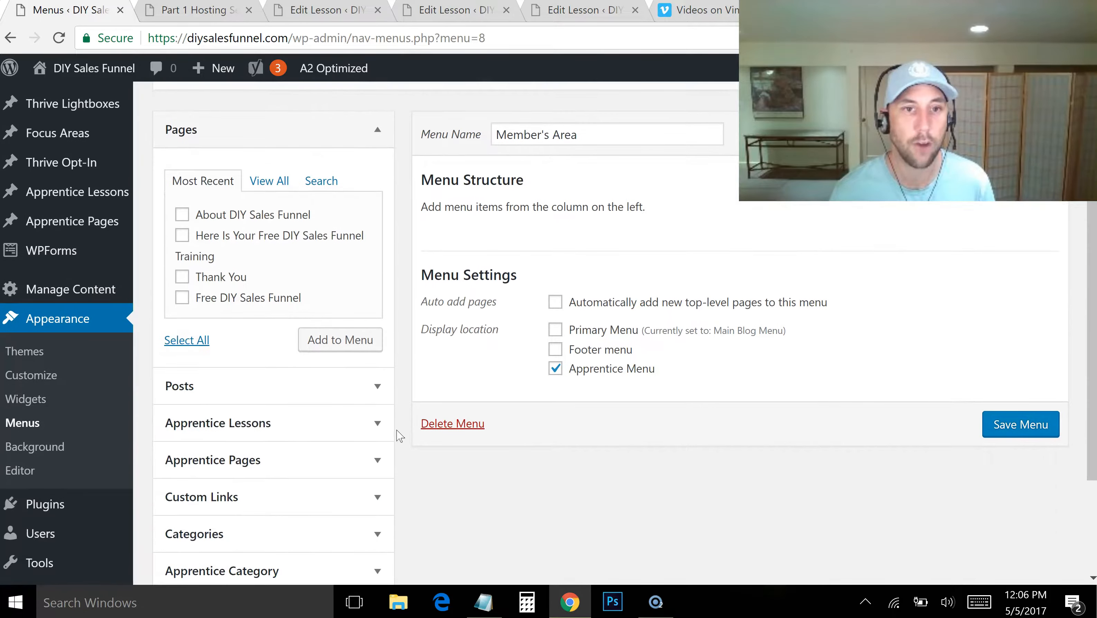
pyautogui.click(377, 462)
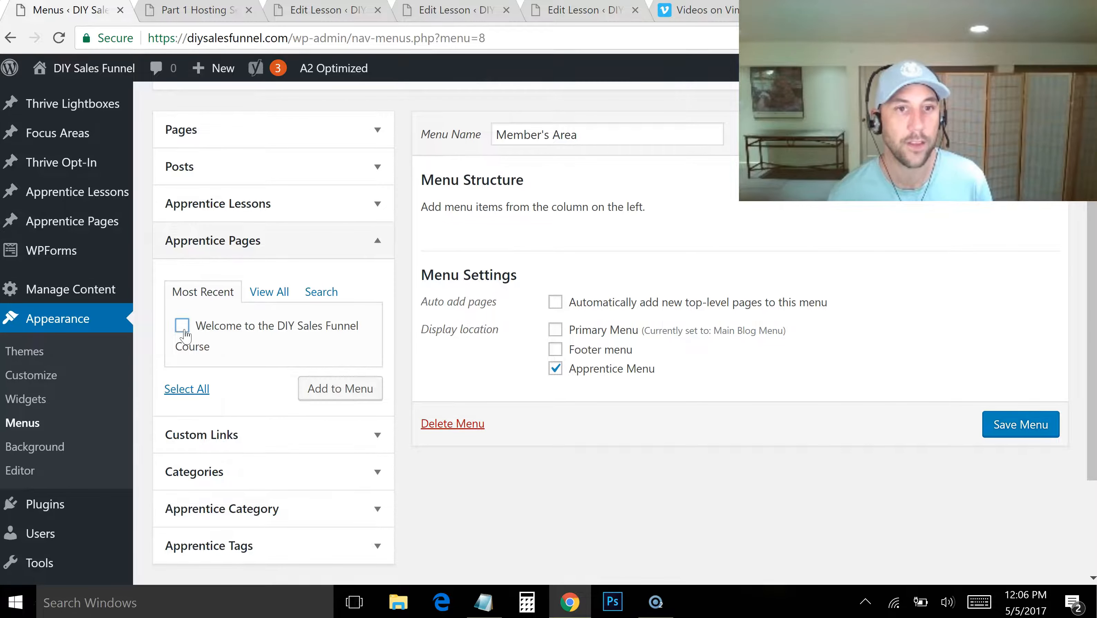
pyautogui.click(333, 396)
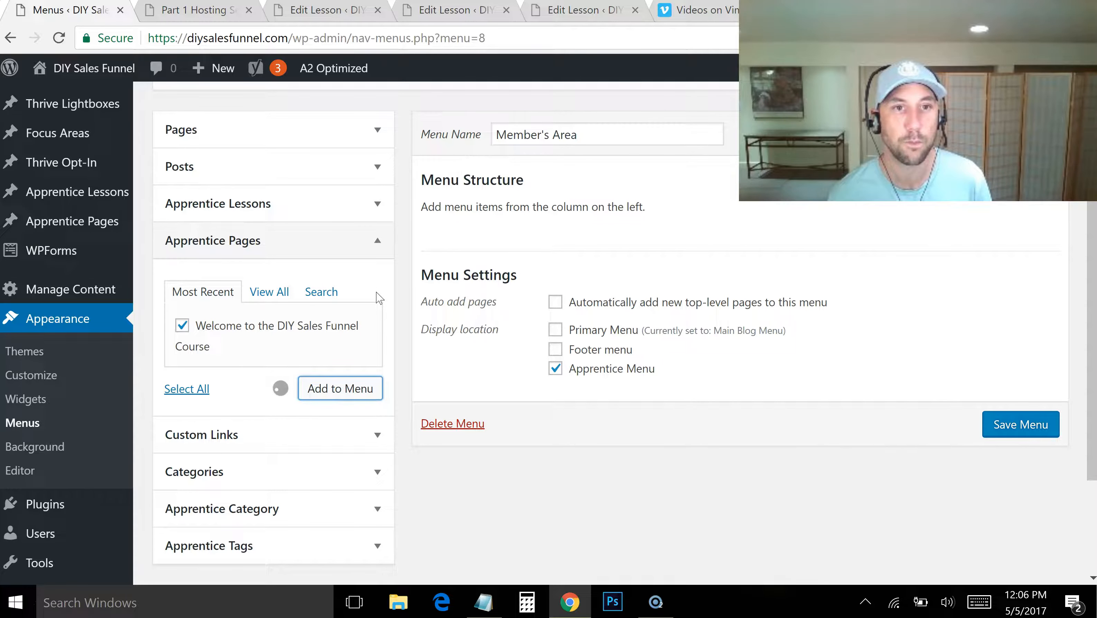
# Add all four Apprentice lessons, Part 1 through Part 4, to the Member's Area menu
pyautogui.click(371, 213)
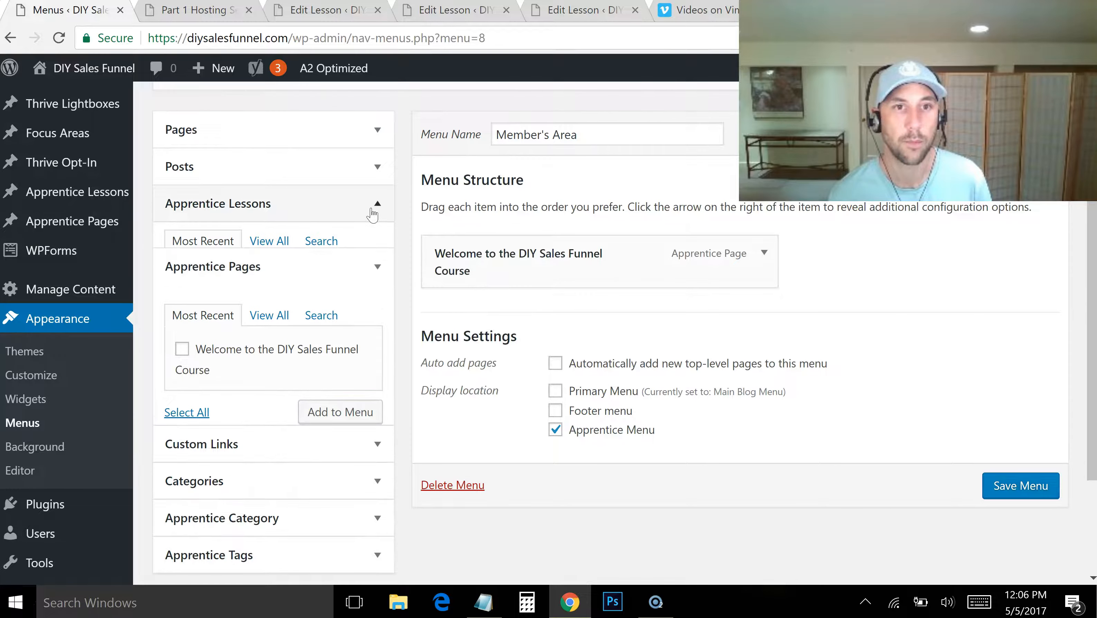
pyautogui.click(182, 393)
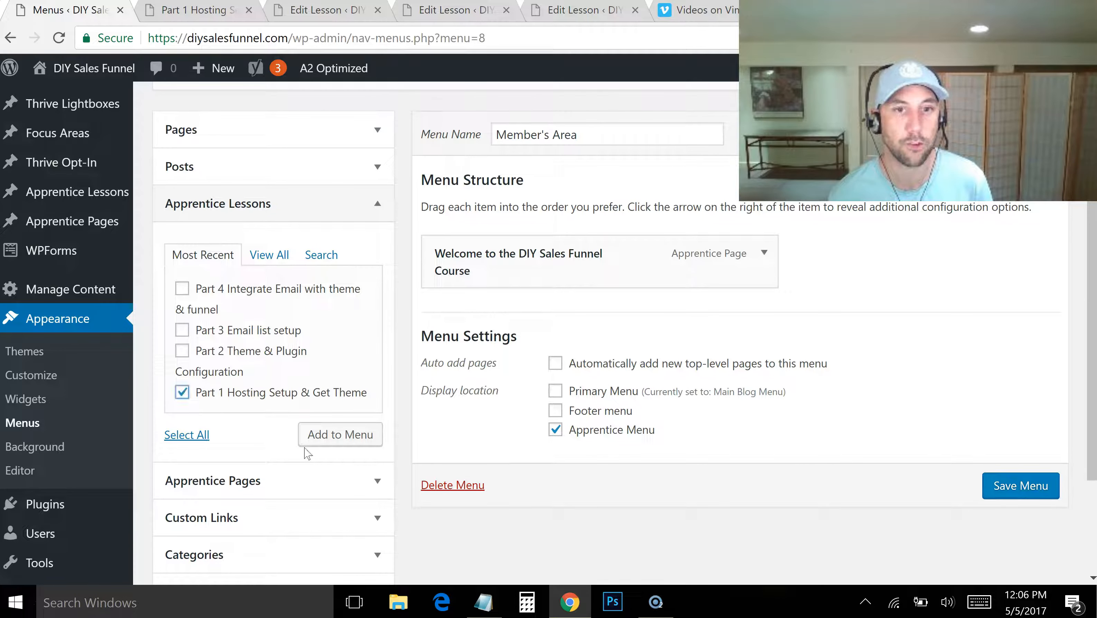
pyautogui.click(182, 350)
pyautogui.click(182, 330)
pyautogui.click(182, 289)
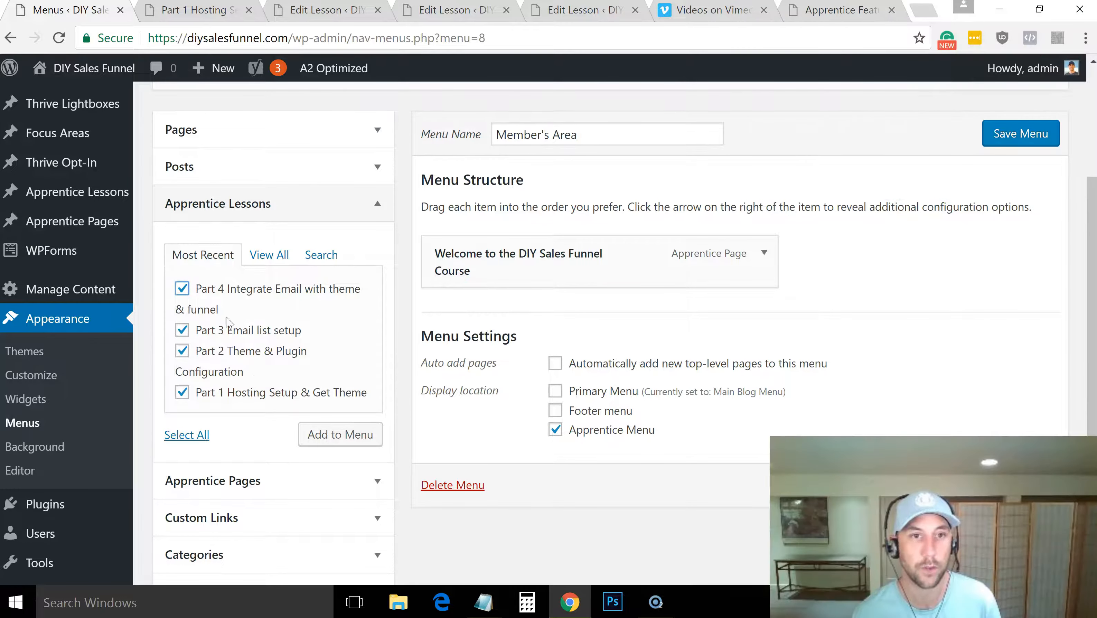
pyautogui.click(355, 446)
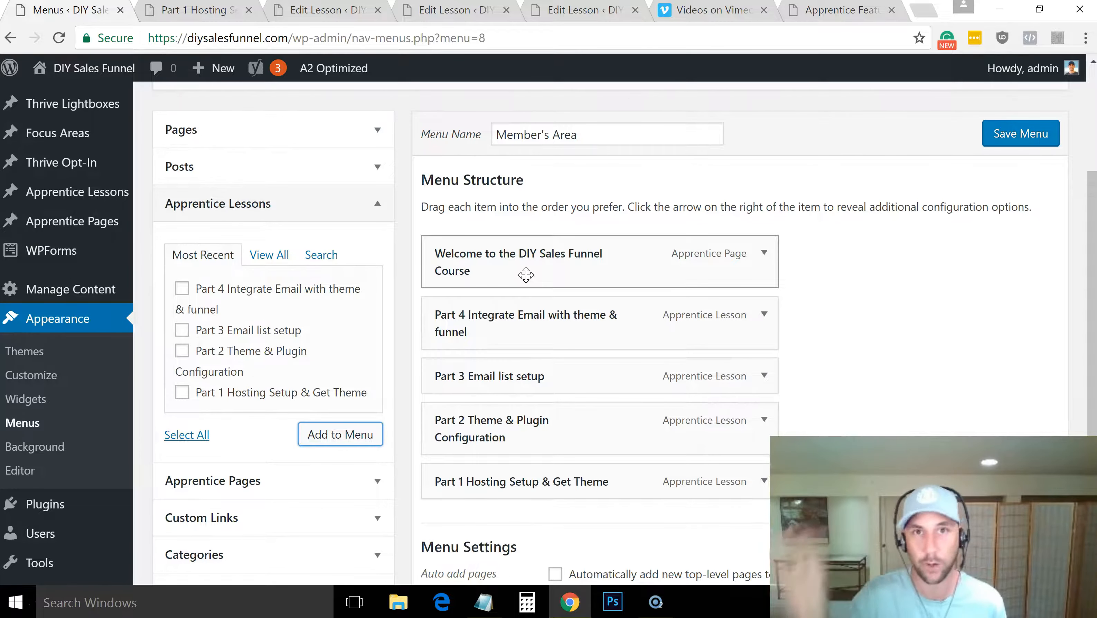
# Reorder the lessons below the welcome page from Part 1 to Part 4 and save the menu
pyautogui.moveTo(546, 495); pyautogui.dragTo(529, 316)
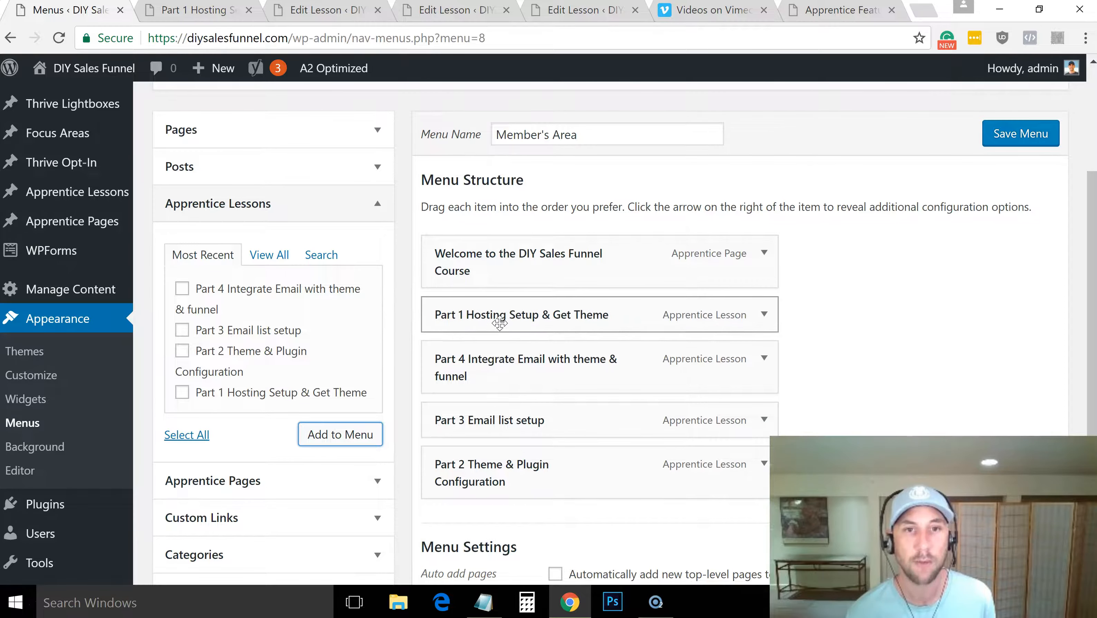
pyautogui.moveTo(497, 460); pyautogui.dragTo(426, 362)
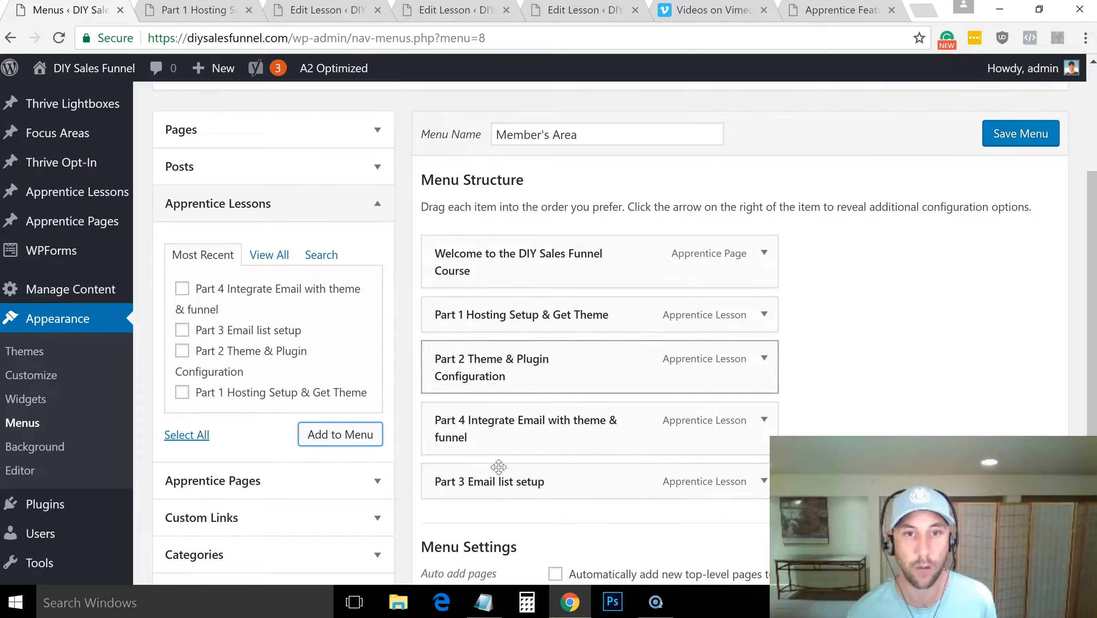
pyautogui.moveTo(502, 480); pyautogui.dragTo(415, 424)
pyautogui.click(1019, 145)
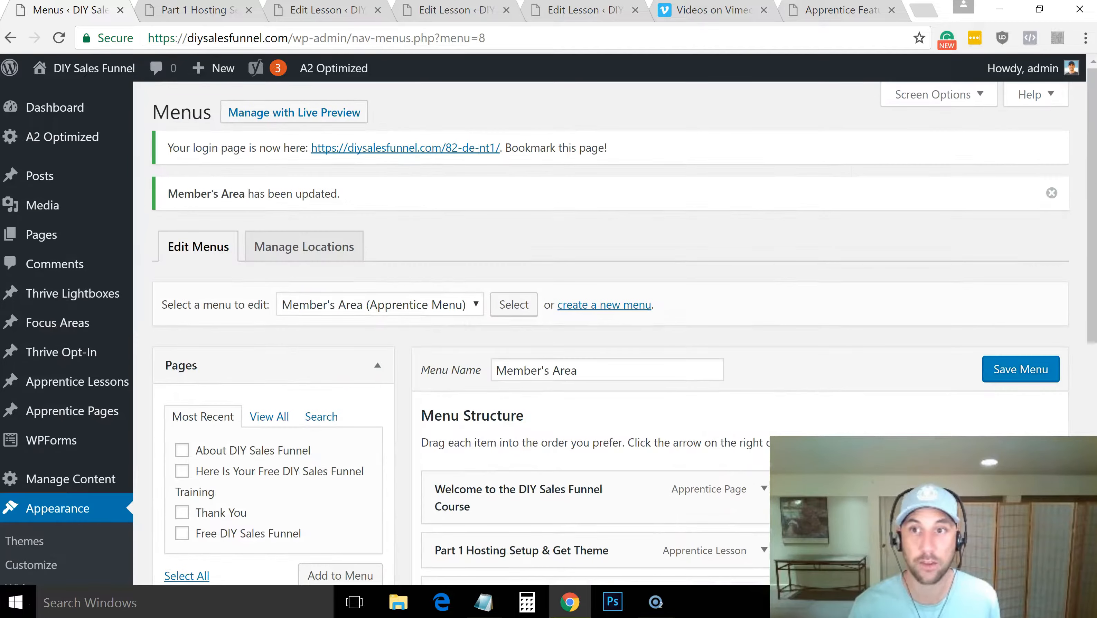
# Check that Member's Area is assigned to the Apprentice Menu location and save the menu locations
pyautogui.moveTo(1090, 183); pyautogui.dragTo(1089, 216)
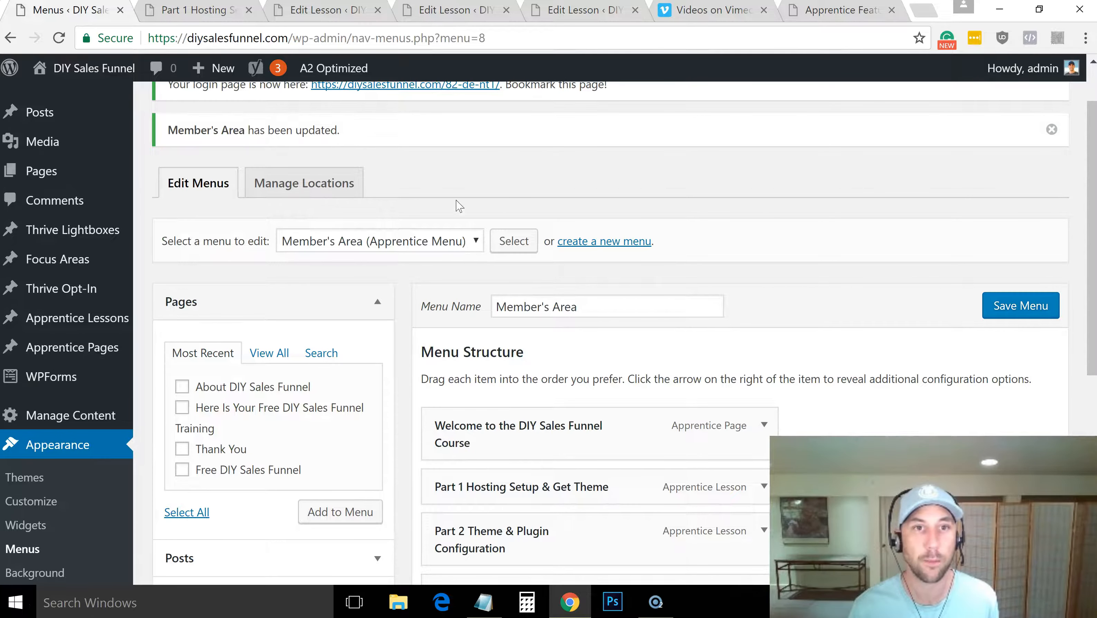
pyautogui.click(308, 186)
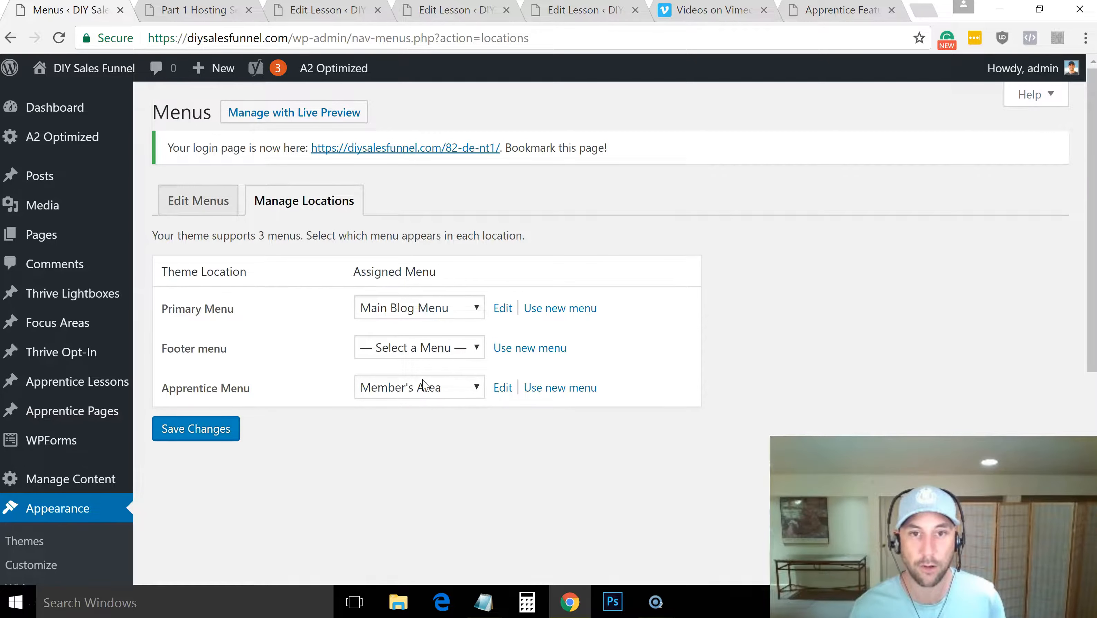
pyautogui.click(189, 437)
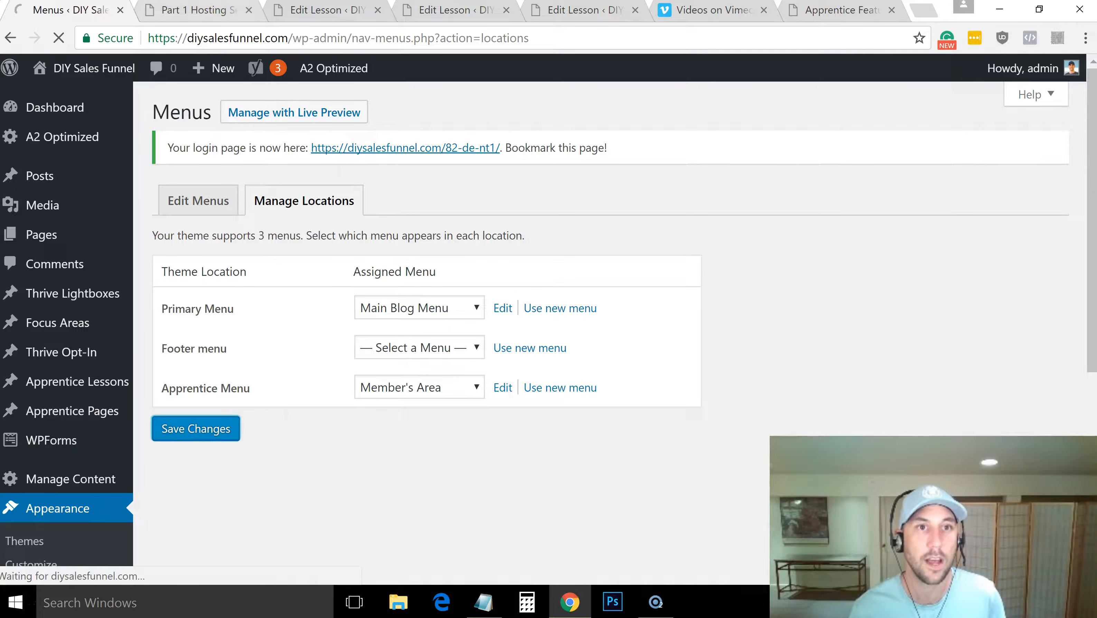
# Reload the published Part 1 Hosting Setup lesson page to check the members' menu in its header
pyautogui.click(181, 10)
pyautogui.click(300, 37)
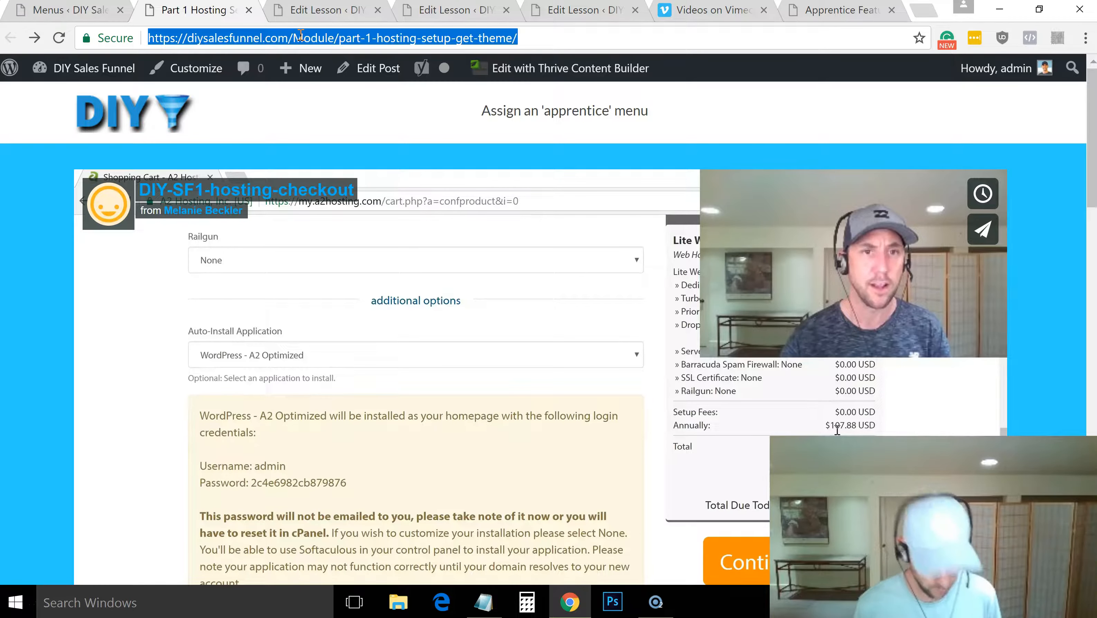
pyautogui.press('Return')
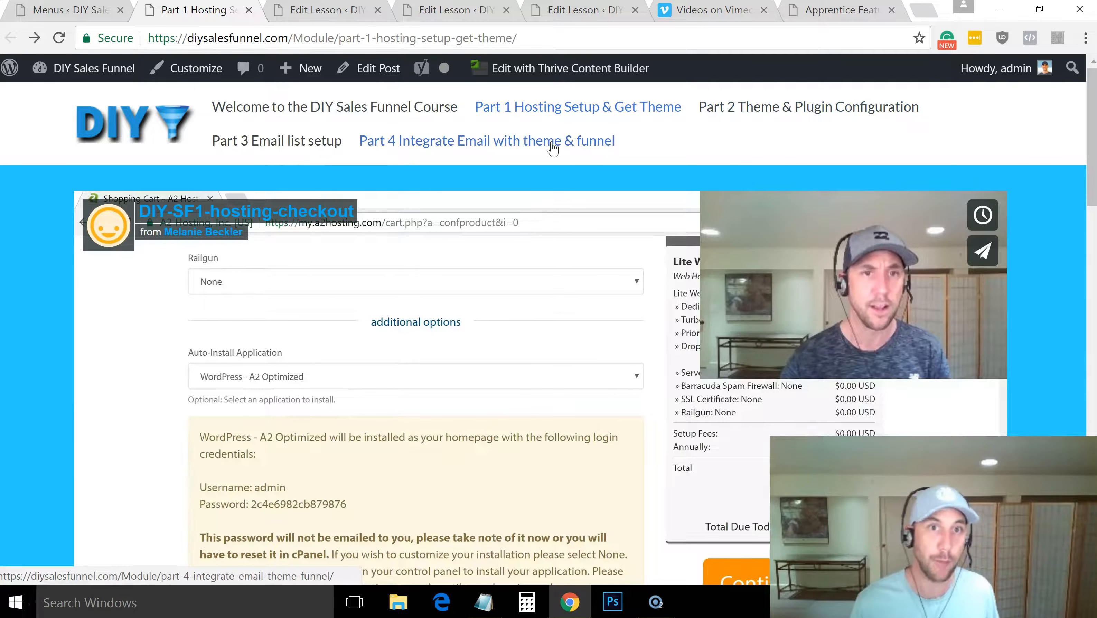
# Remove the four Part 1 to Part 4 lessons from the Member's Area menu and save the menu
pyautogui.click(91, 12)
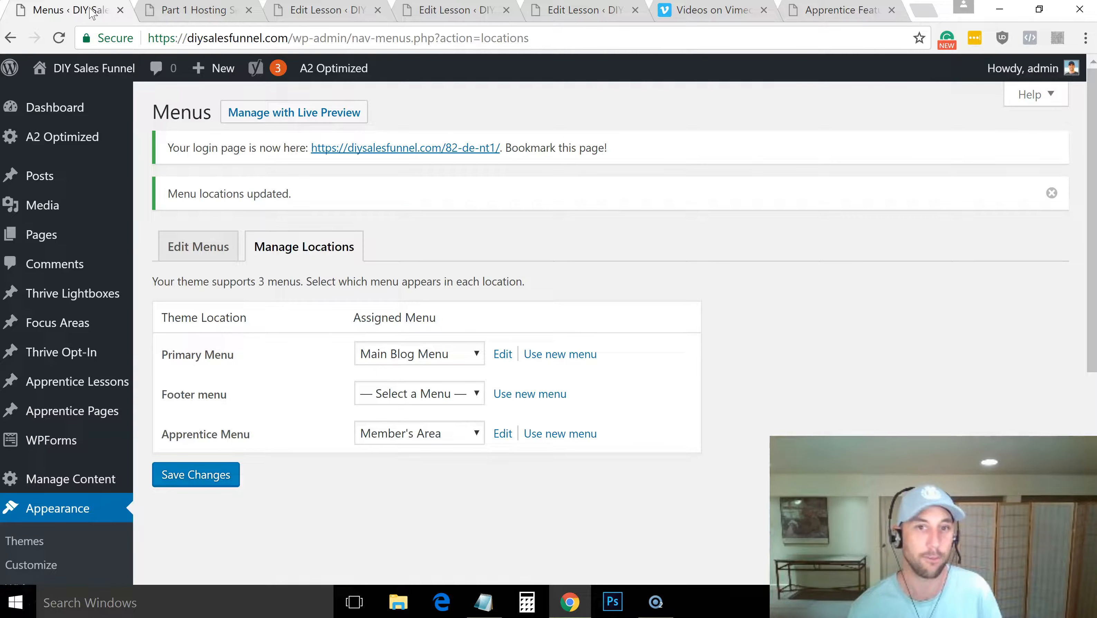
pyautogui.click(503, 434)
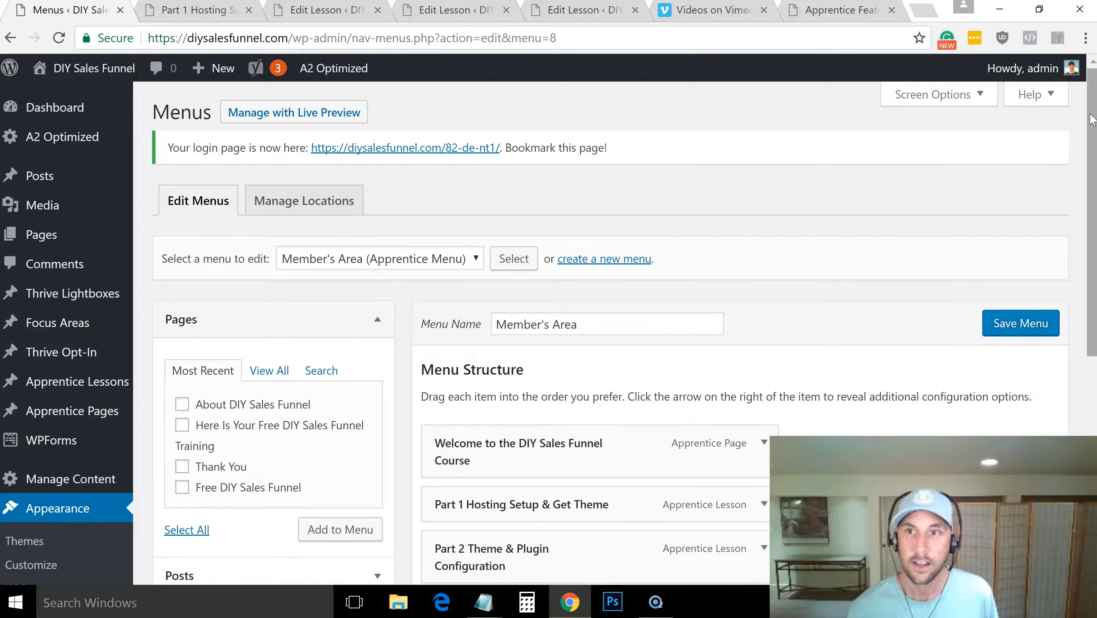
pyautogui.scroll(-5, 856, 232)
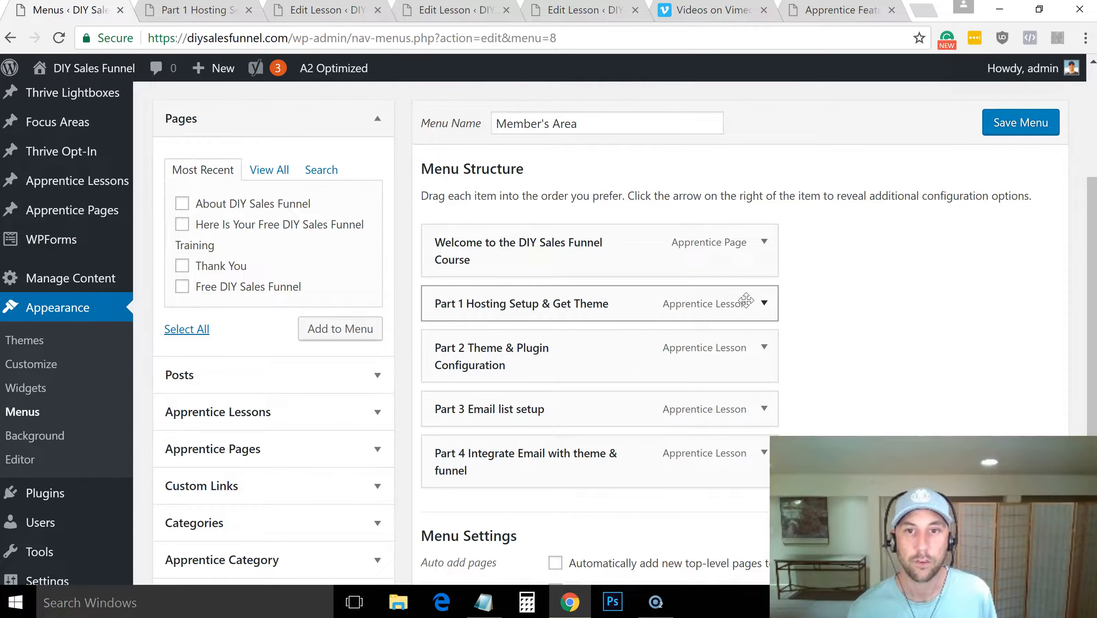
pyautogui.click(765, 304)
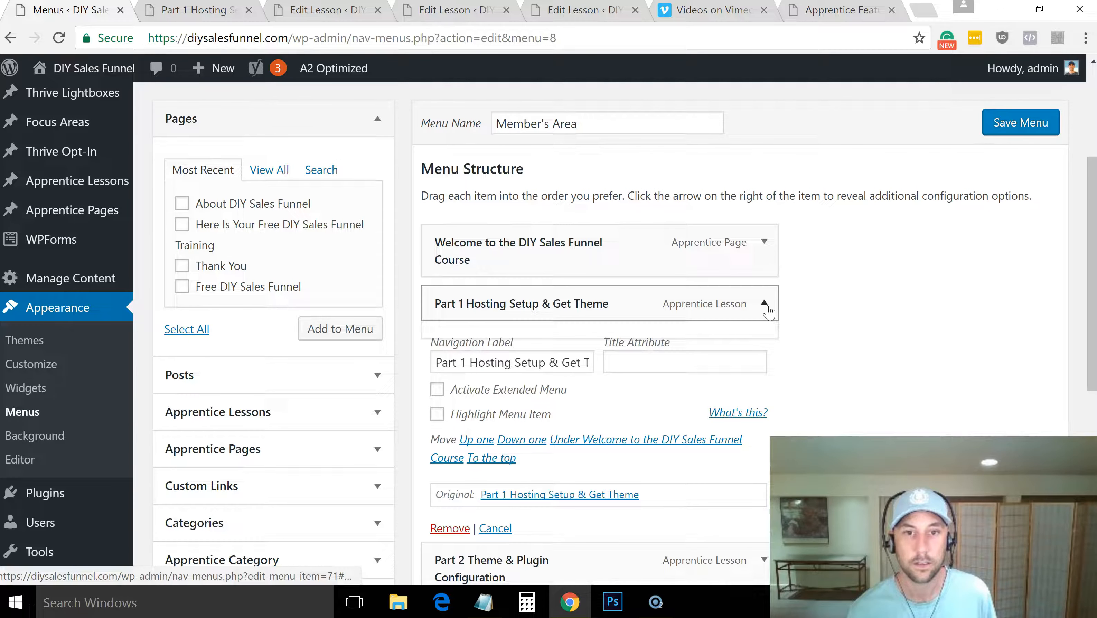
pyautogui.click(450, 528)
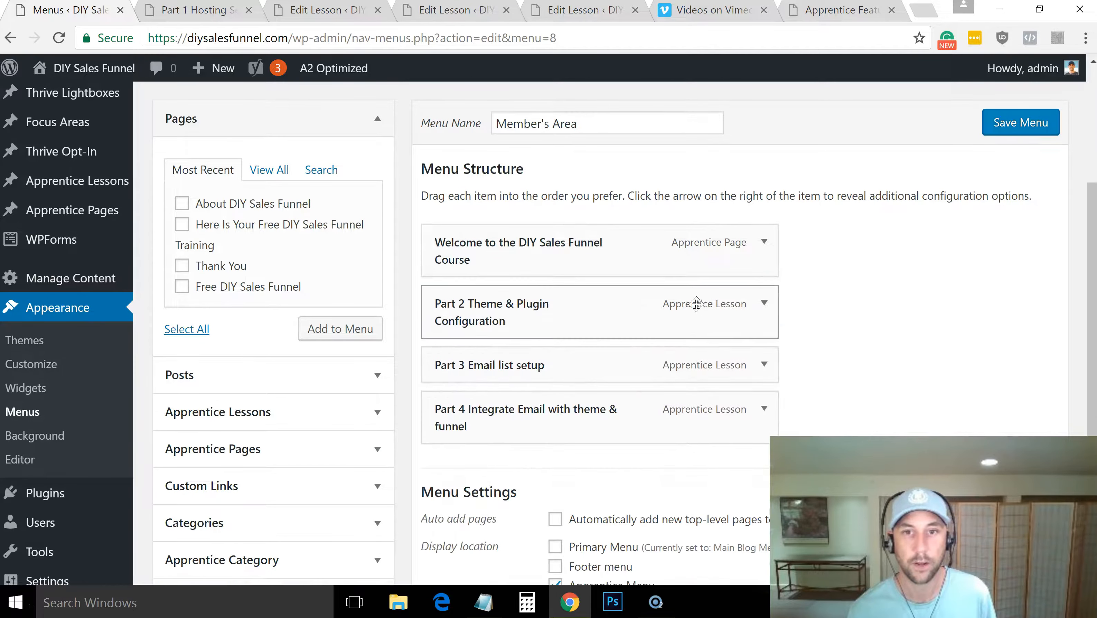
pyautogui.click(764, 303)
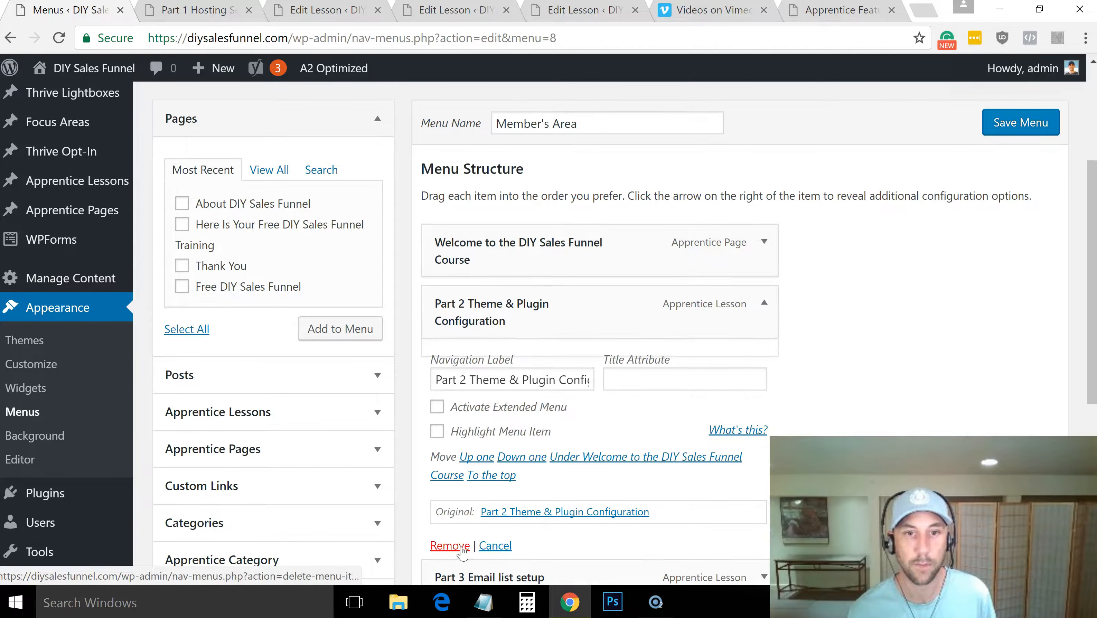
pyautogui.click(460, 547)
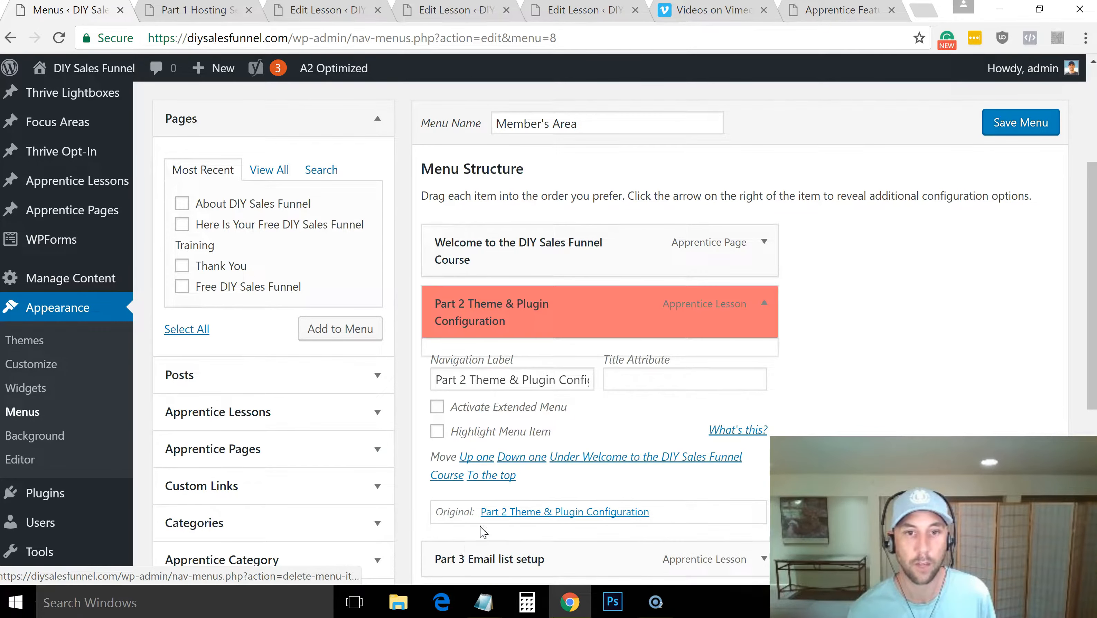
pyautogui.click(763, 313)
pyautogui.click(450, 527)
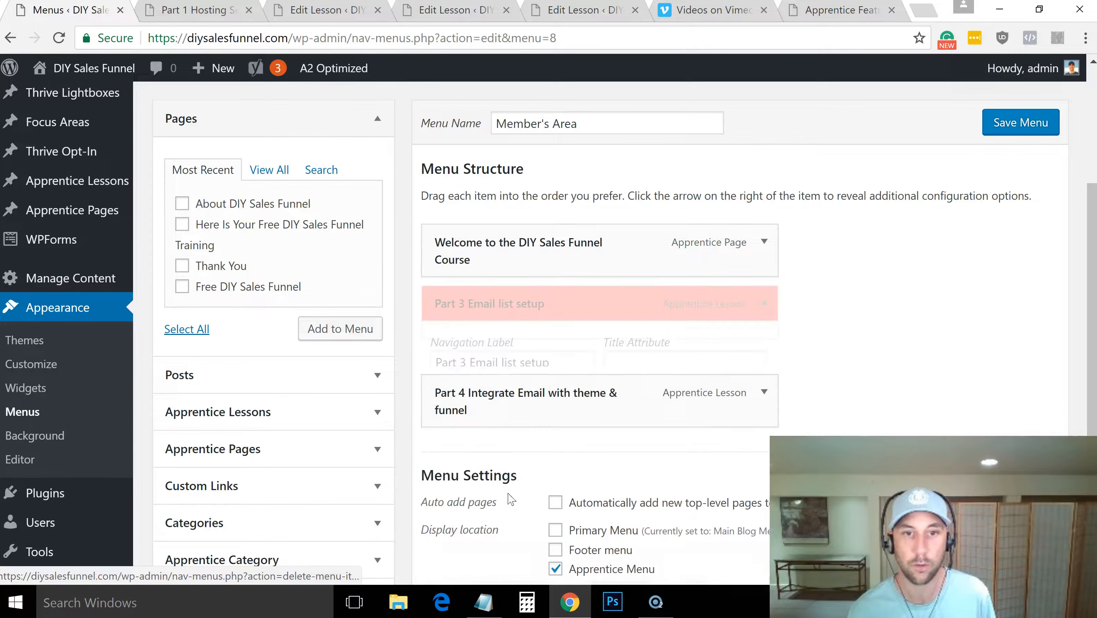
pyautogui.click(764, 304)
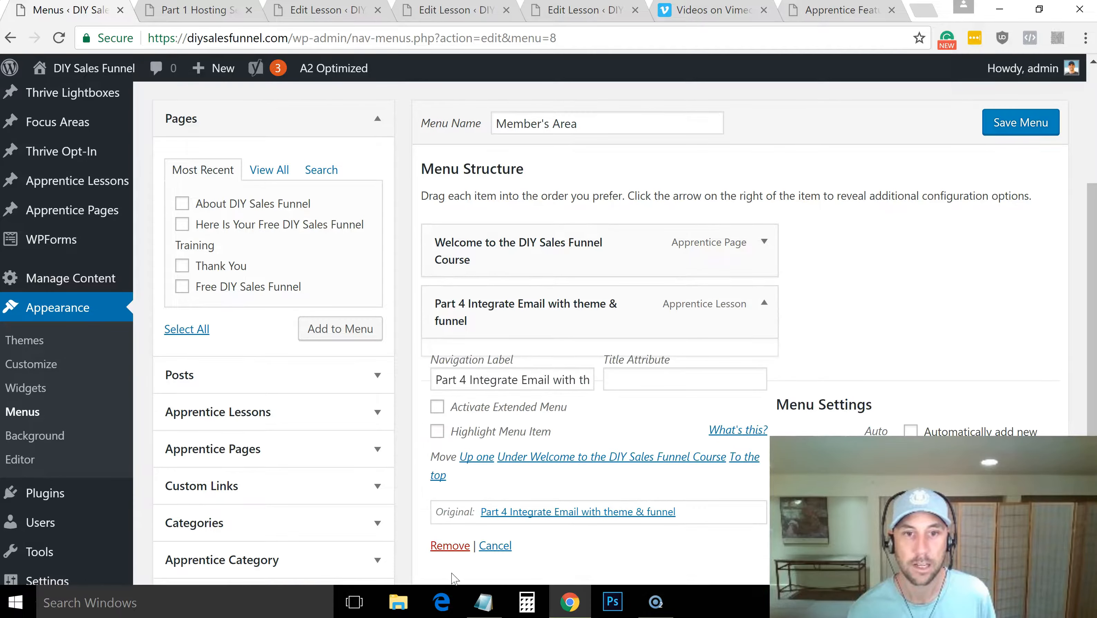
pyautogui.click(450, 545)
pyautogui.click(1019, 123)
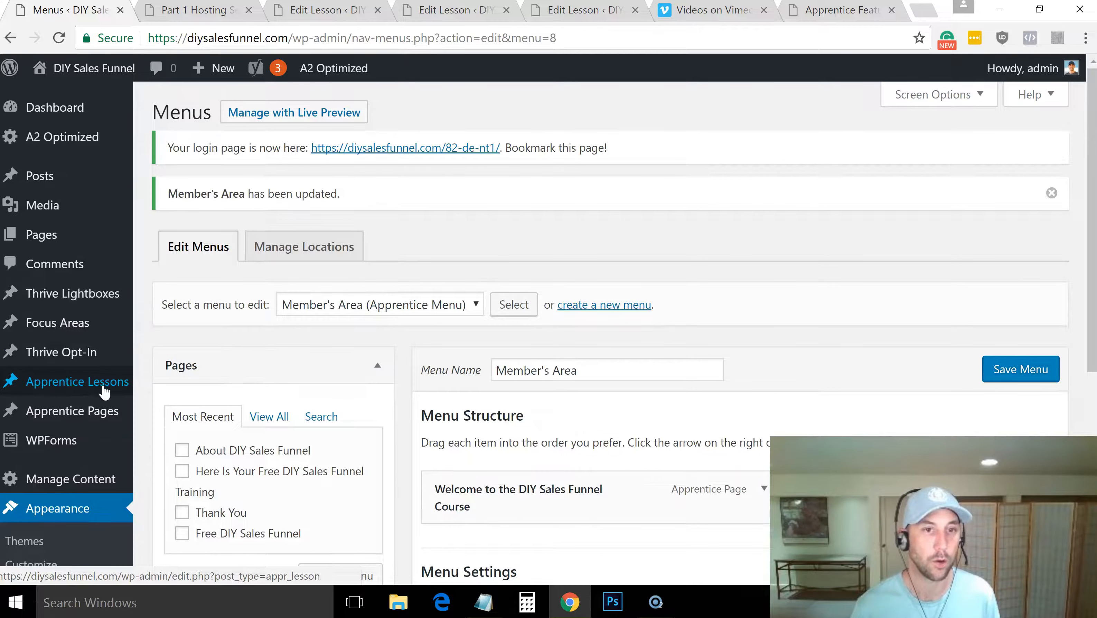
# Create an Apprentice page titled "Support" with the text "Email me for support!" and publish it
pyautogui.middleClick(168, 438)
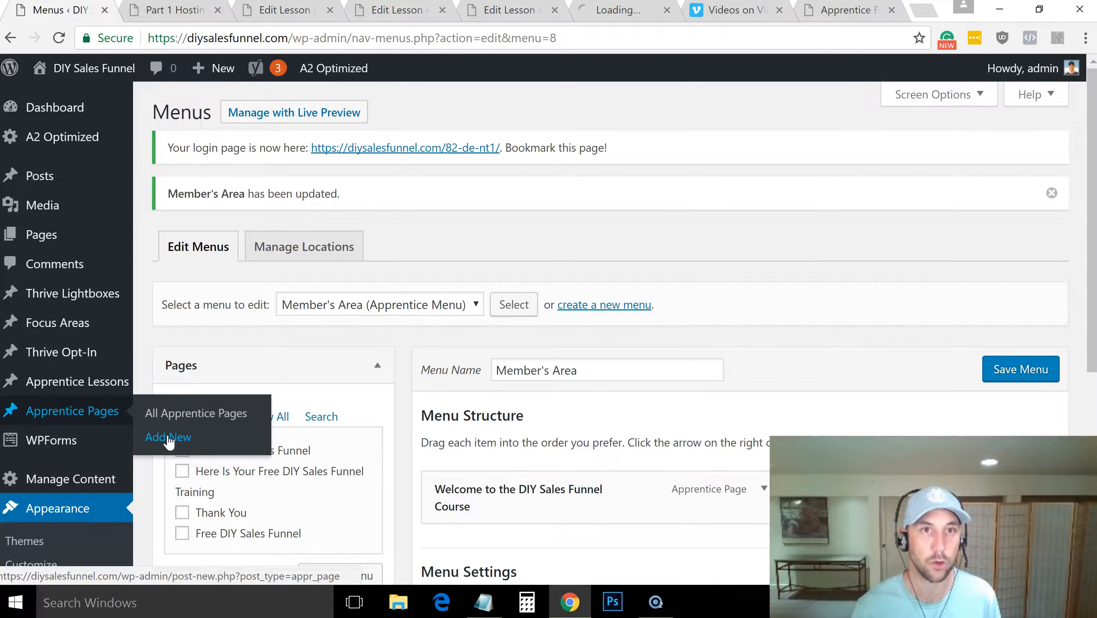
pyautogui.moveTo(614, 10); pyautogui.dragTo(182, 30)
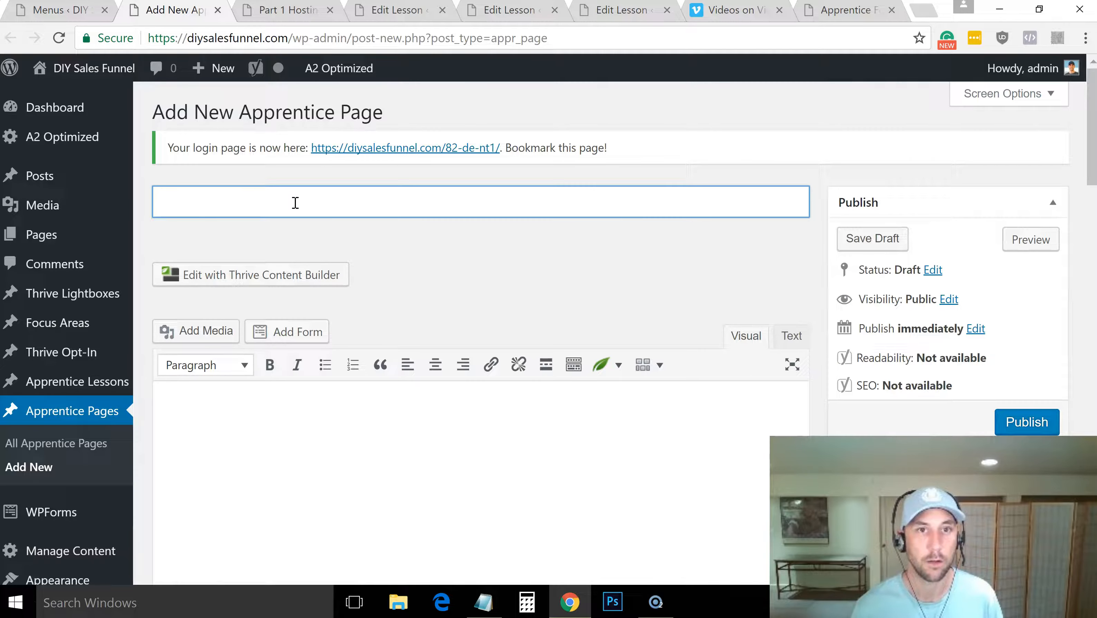
pyautogui.write('Support')
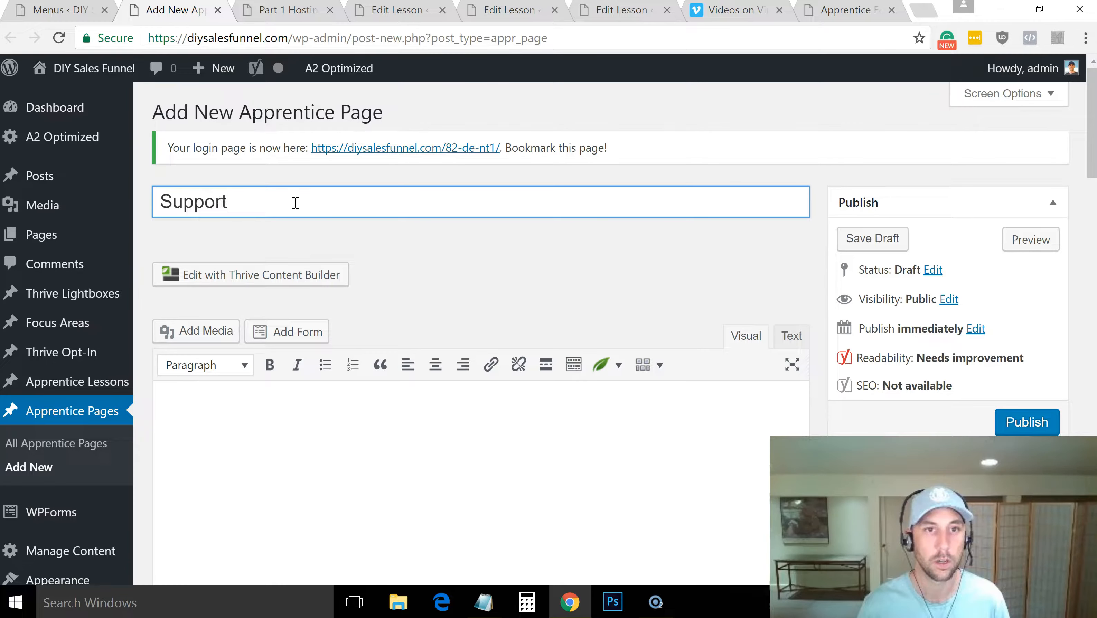
pyautogui.press('Tab')
pyautogui.write('Email me')
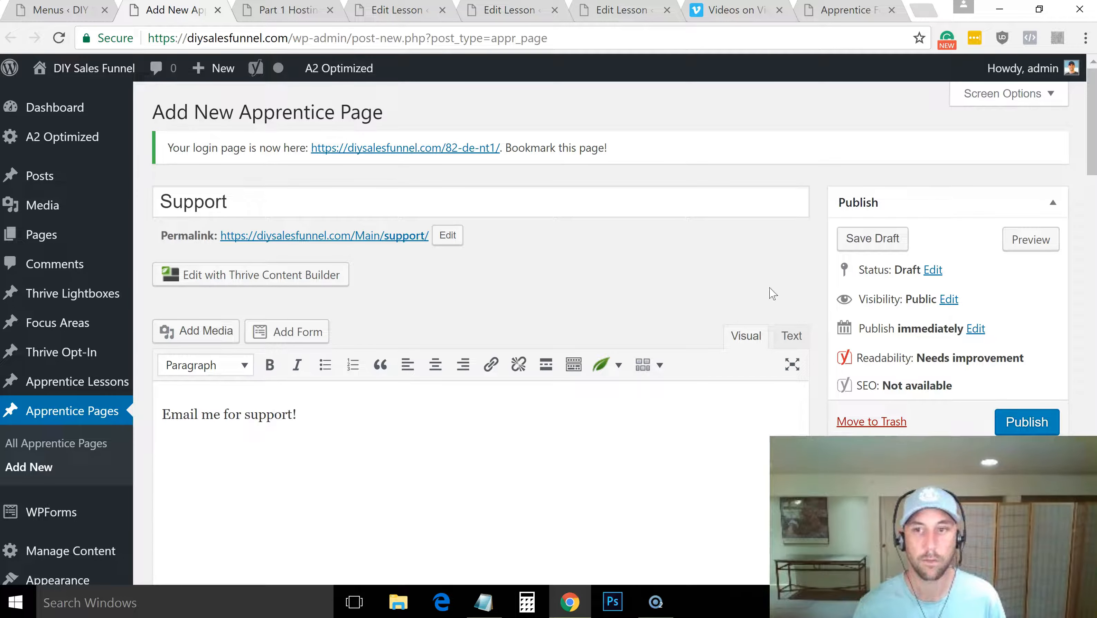
pyautogui.click(1023, 418)
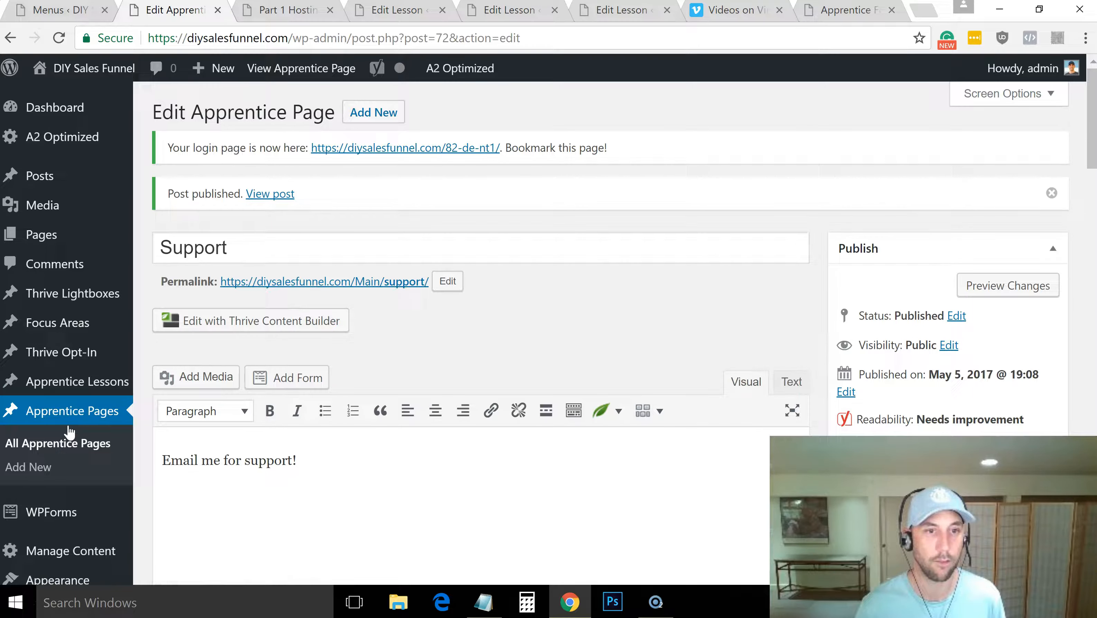
# Start another new Apprentice page and title it "Community"
pyautogui.middleClick(46, 469)
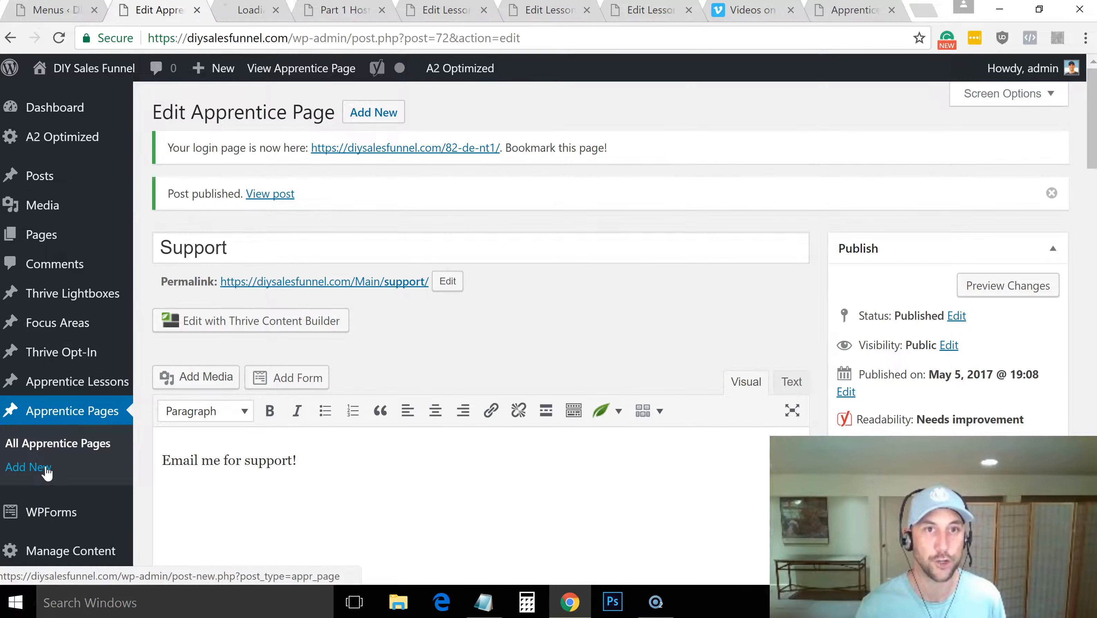
pyautogui.click(259, 11)
pyautogui.click(244, 191)
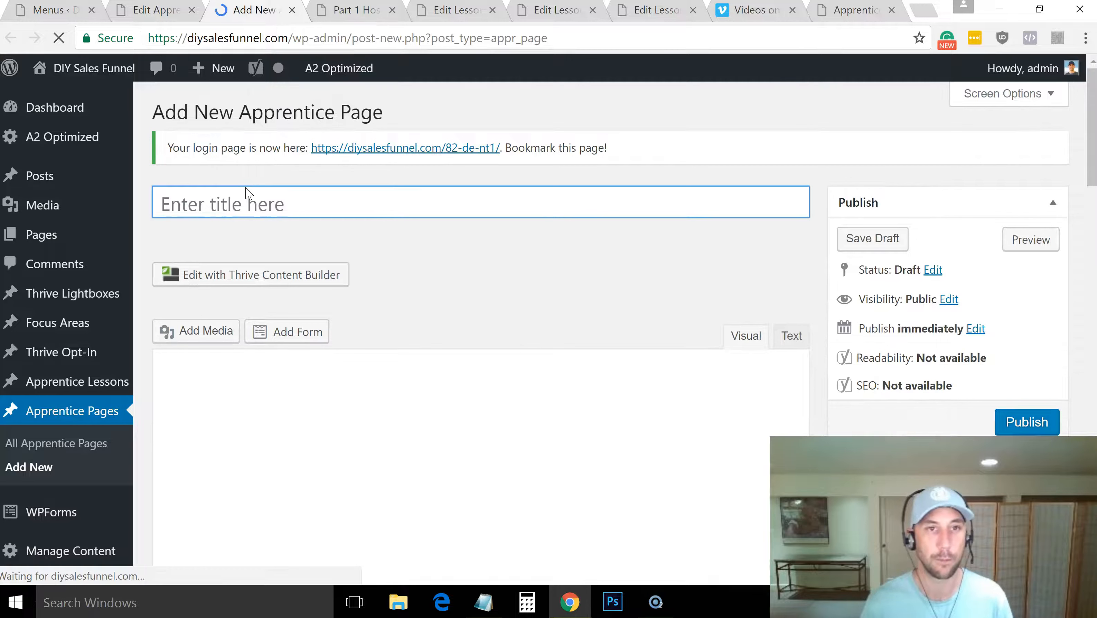
pyautogui.write('Community')
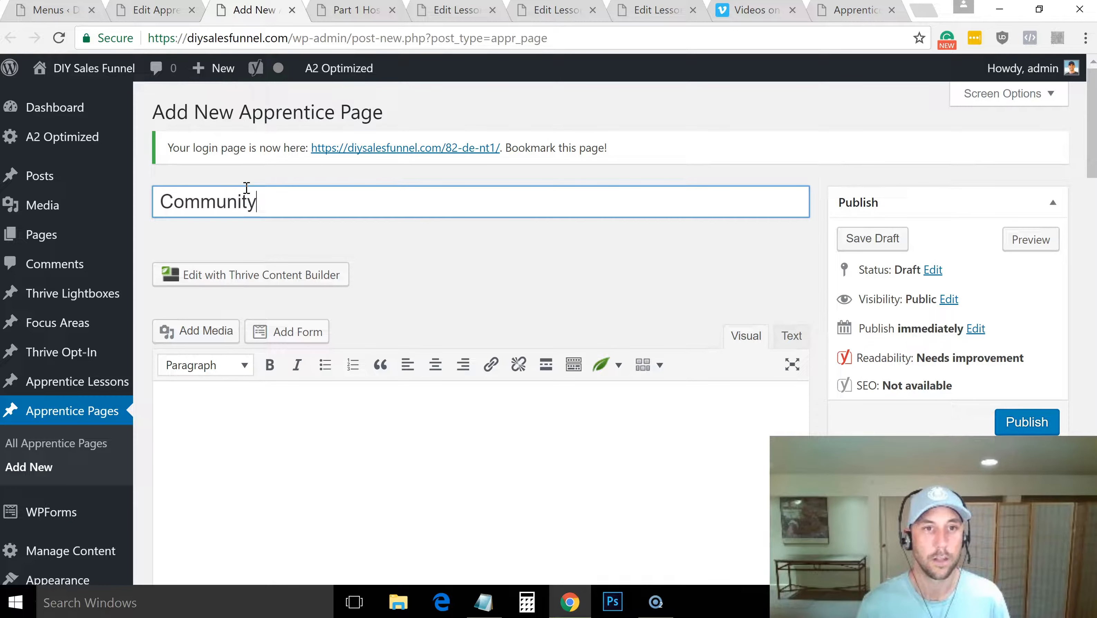
pyautogui.press('Tab')
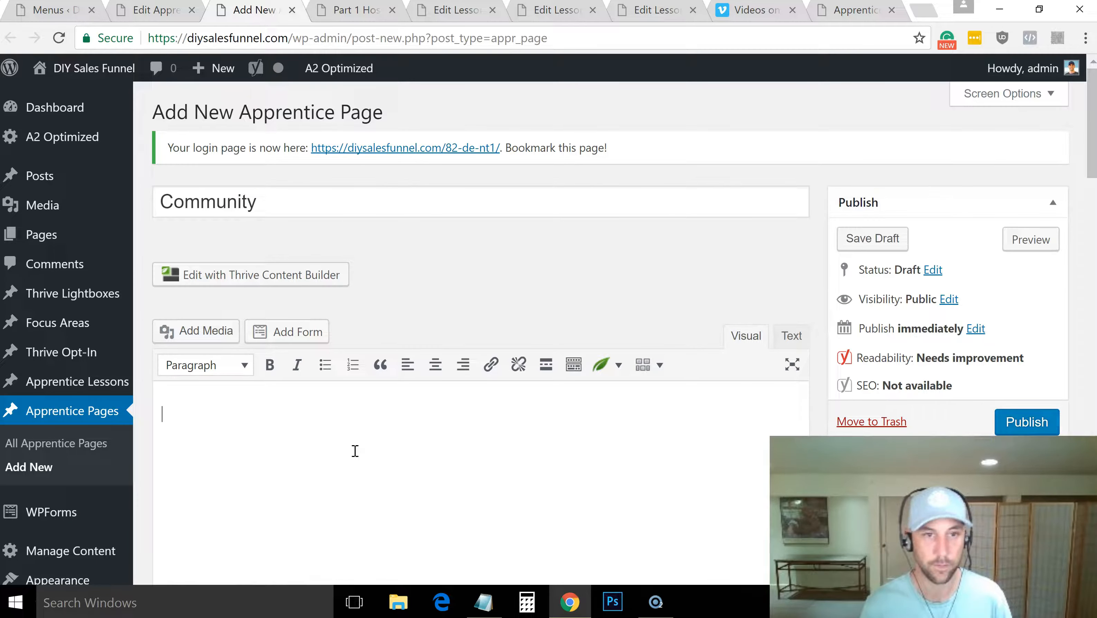
# Write "Visit the Facebook group here: LINK", "Fill out the form below if you don't have access yet" and "ADD FORM HERE", and publish the page
pyautogui.write('Visit the Facebook group her')
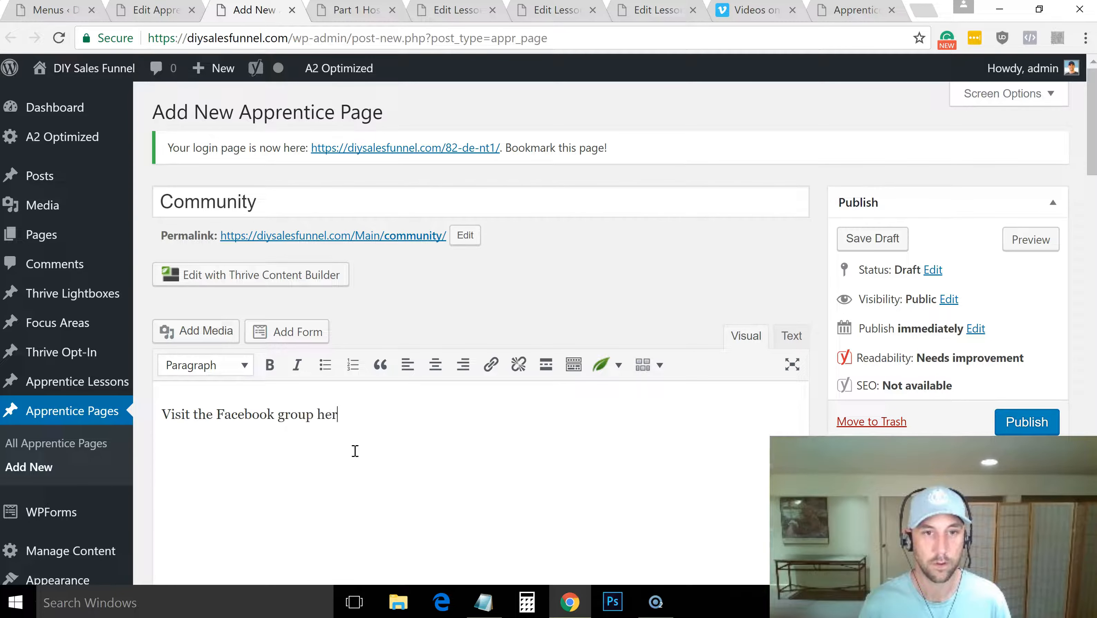
pyautogui.write('LINK ')
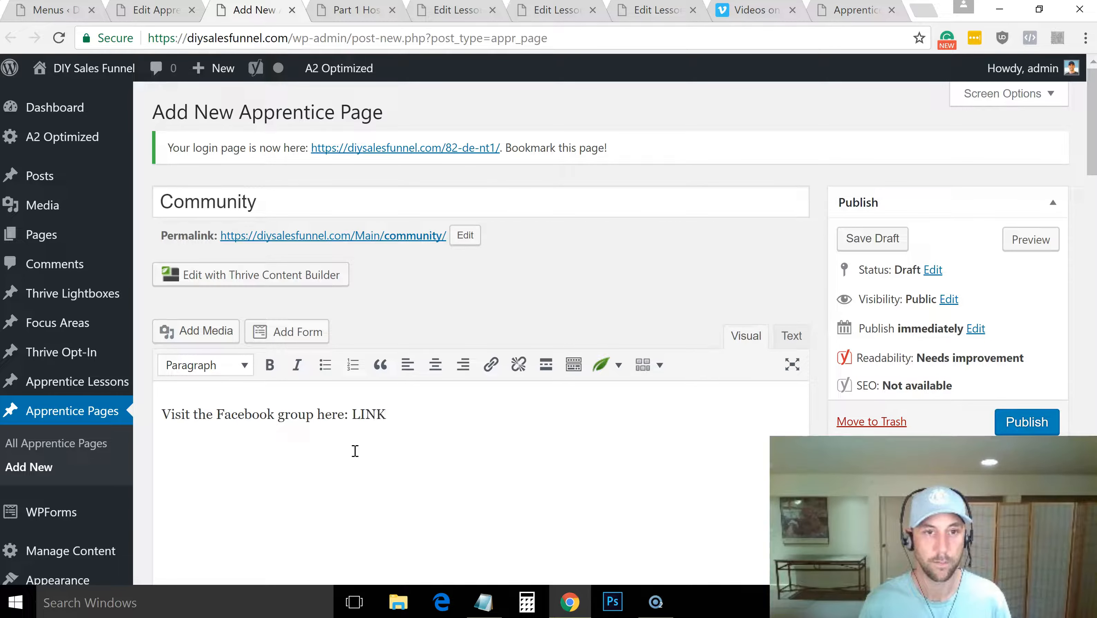
pyautogui.write('Fill out the ')
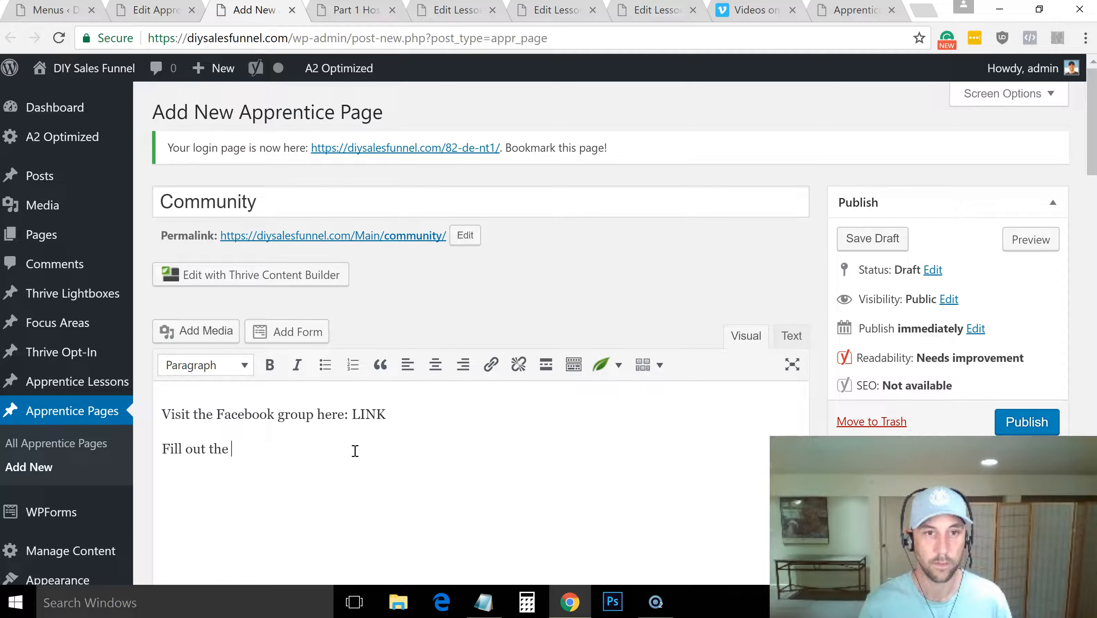
pyautogui.write('form below if you don')
pyautogui.press('BackSpace')
pyautogui.write("don't have access yet ")
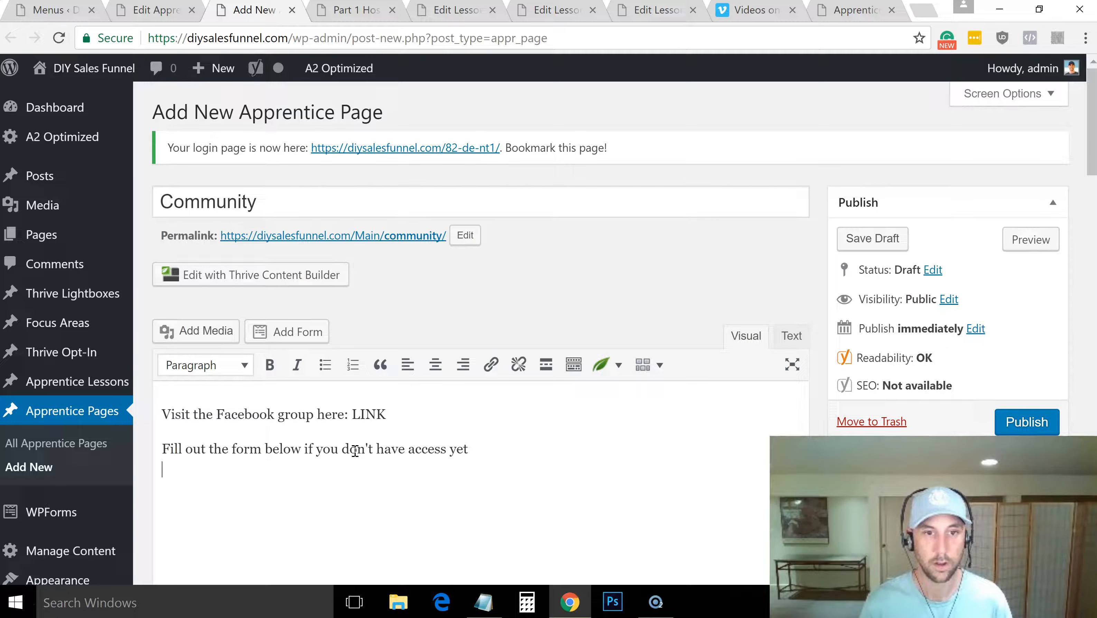
pyautogui.write('ADD FORM HERE')
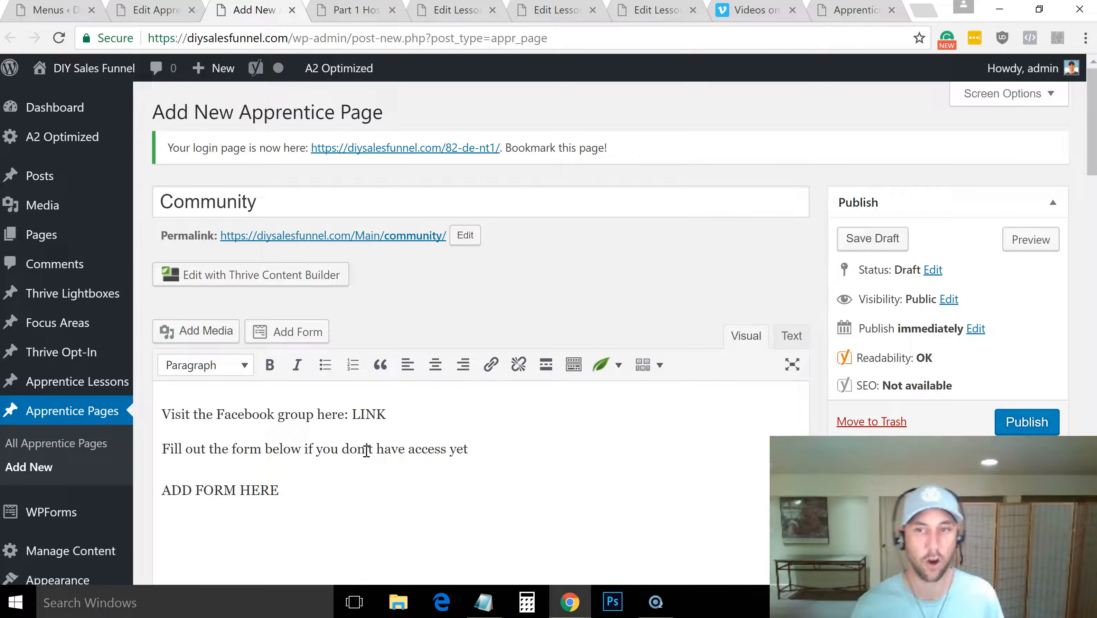
pyautogui.click(1013, 416)
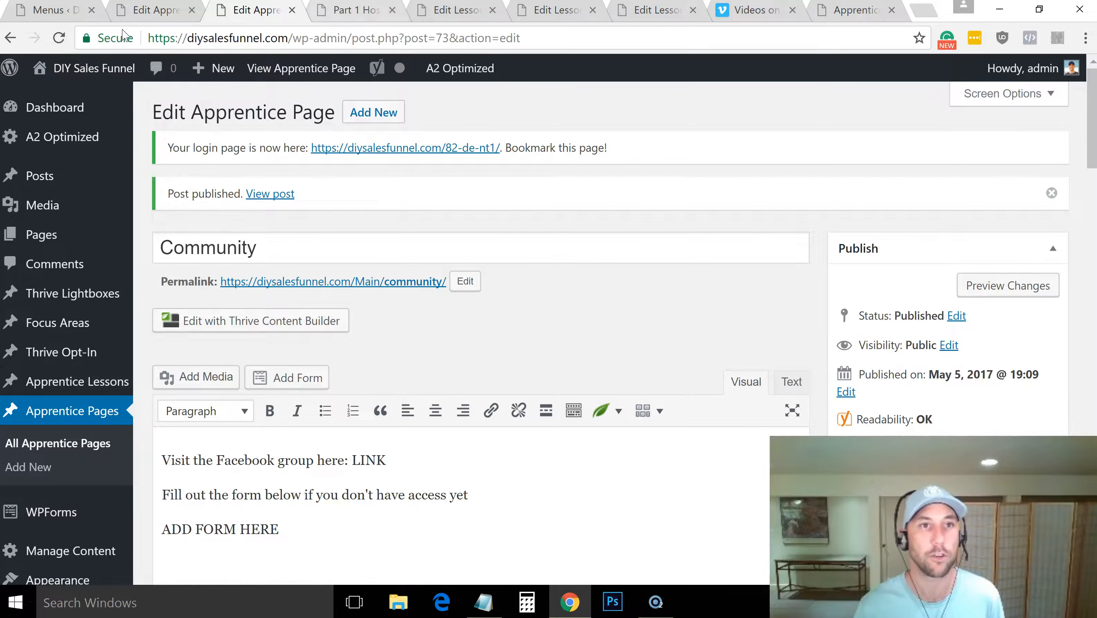
# Reload the menu editor, add the Community and Support Apprentice pages to the Member's Area menu, and save it
pyautogui.click(51, 9)
pyautogui.click(215, 46)
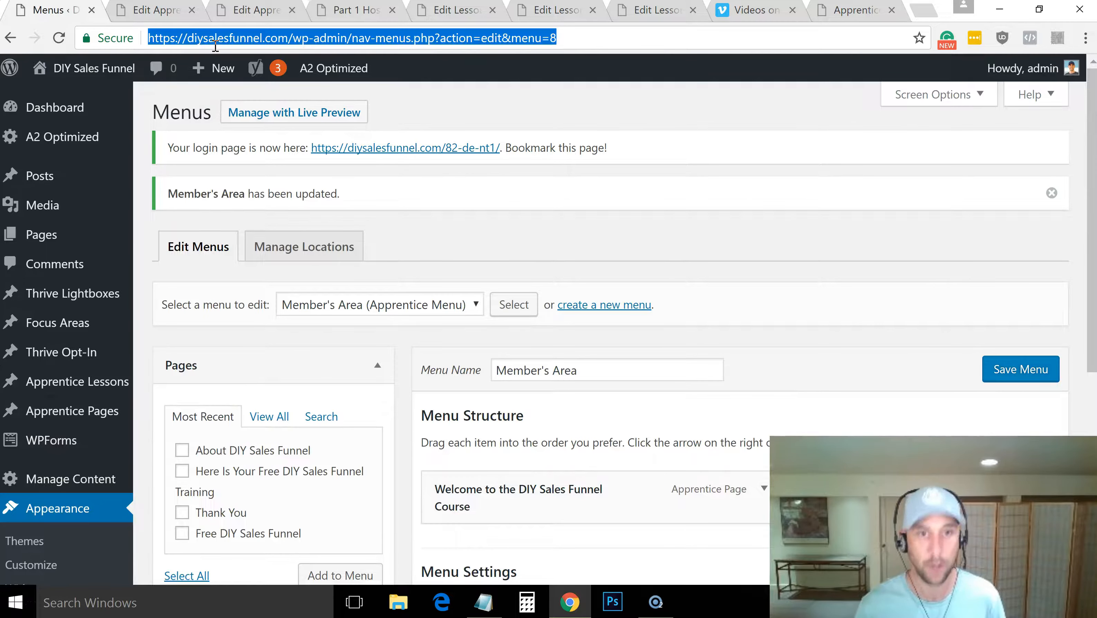
pyautogui.press('Return')
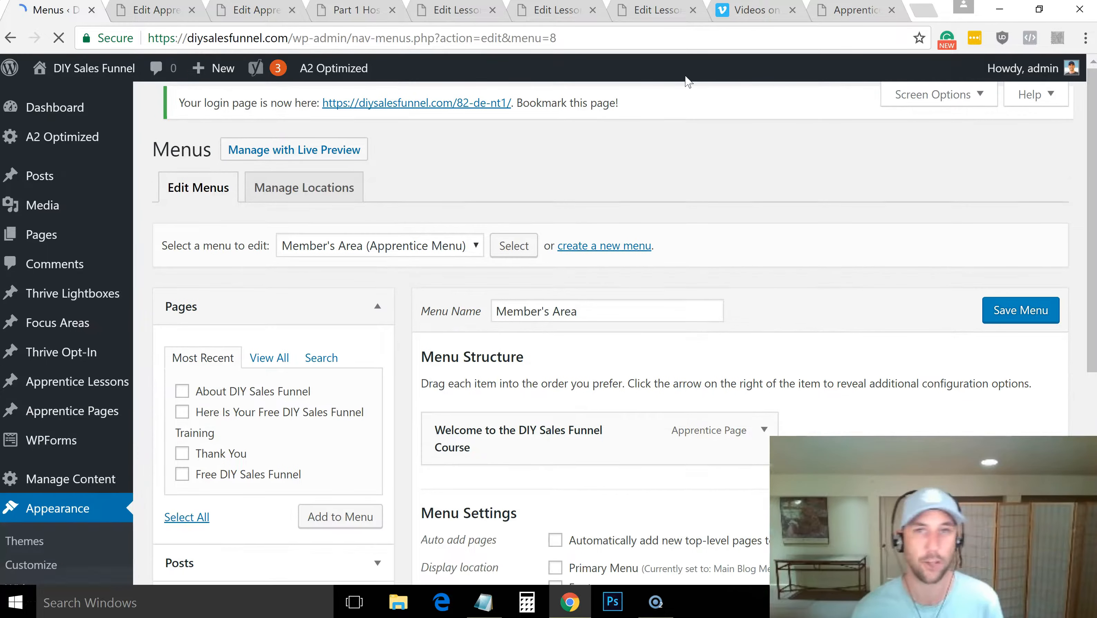
pyautogui.moveTo(1094, 158); pyautogui.dragTo(1088, 316)
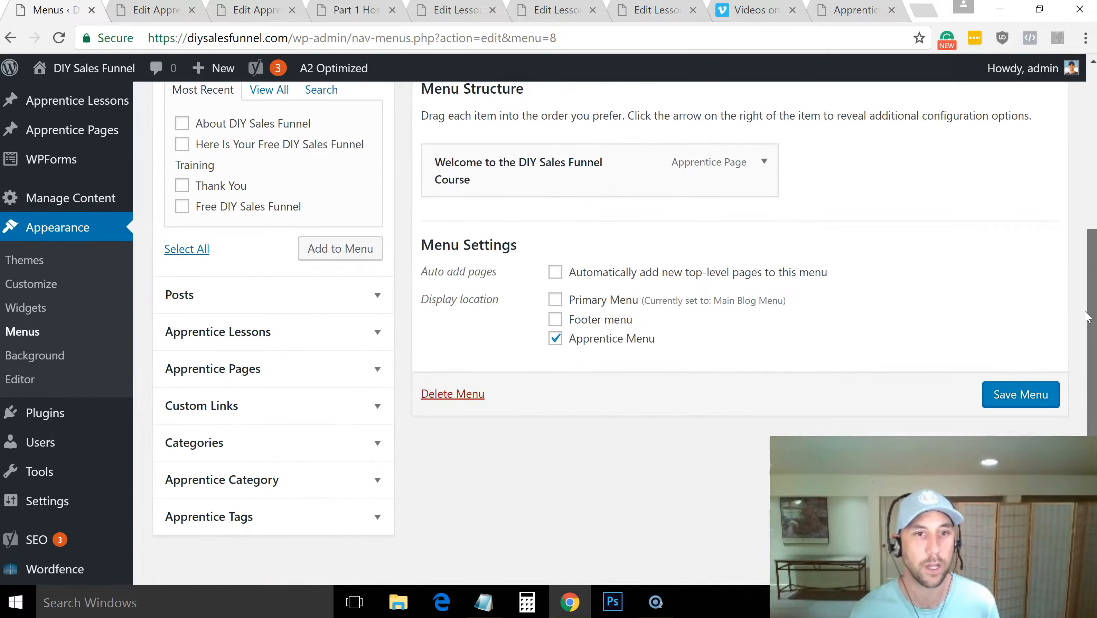
pyautogui.click(375, 368)
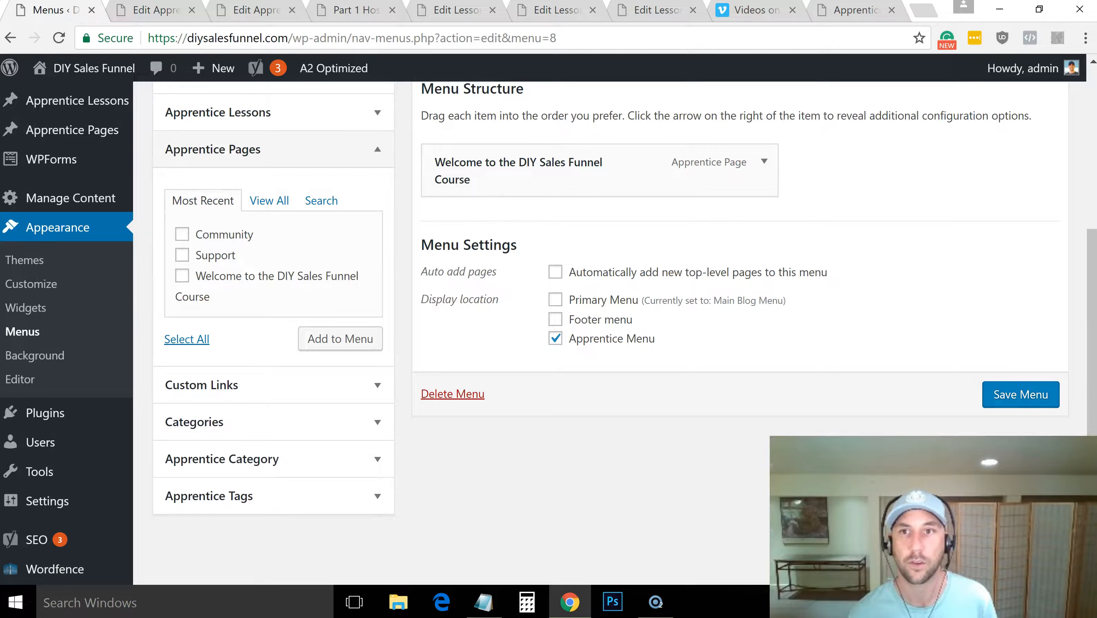
pyautogui.moveTo(1091, 329); pyautogui.dragTo(1091, 230)
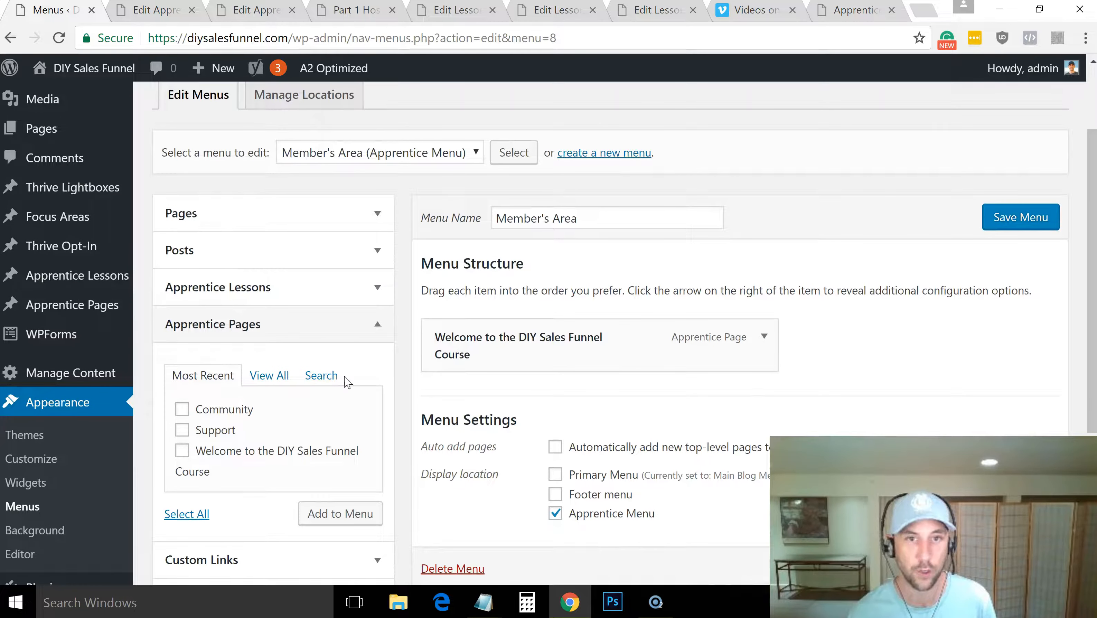
pyautogui.click(182, 409)
pyautogui.click(182, 430)
pyautogui.click(336, 522)
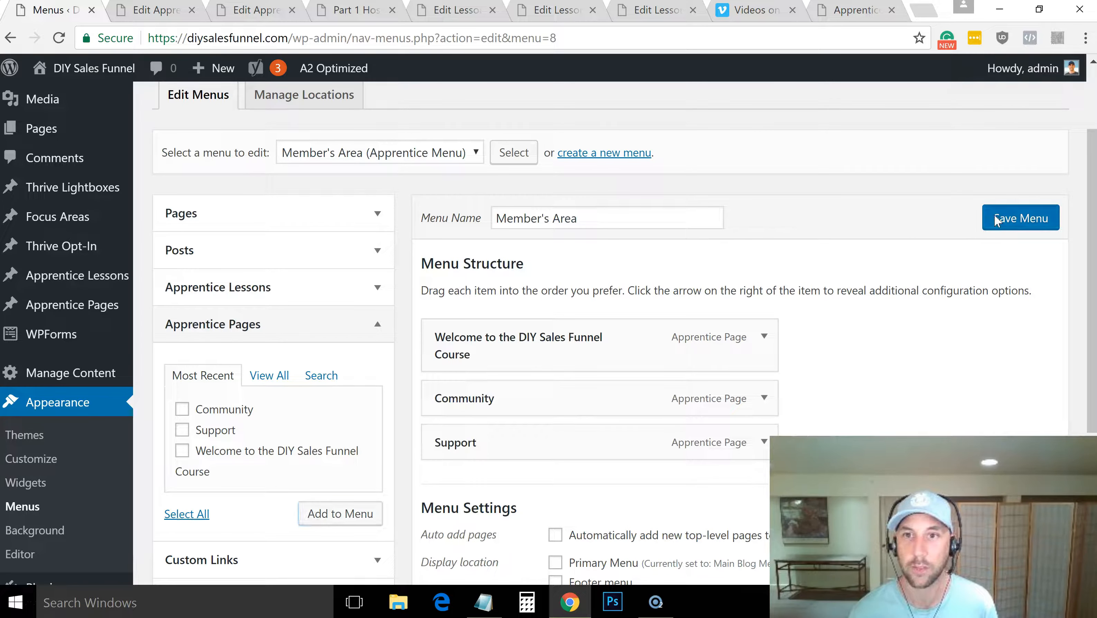
pyautogui.click(1022, 217)
# Reload the Part 1 lesson page to check its header menu, and open "Welcome to the DIY Sales Funnel Course" from it
pyautogui.moveTo(125, 124)
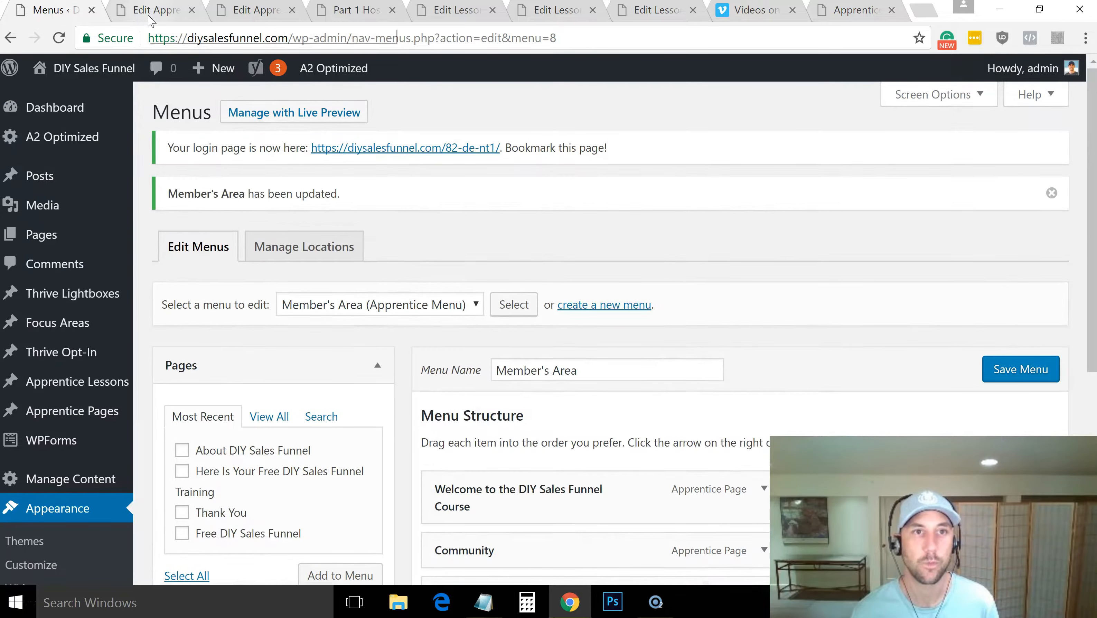
pyautogui.click(149, 18)
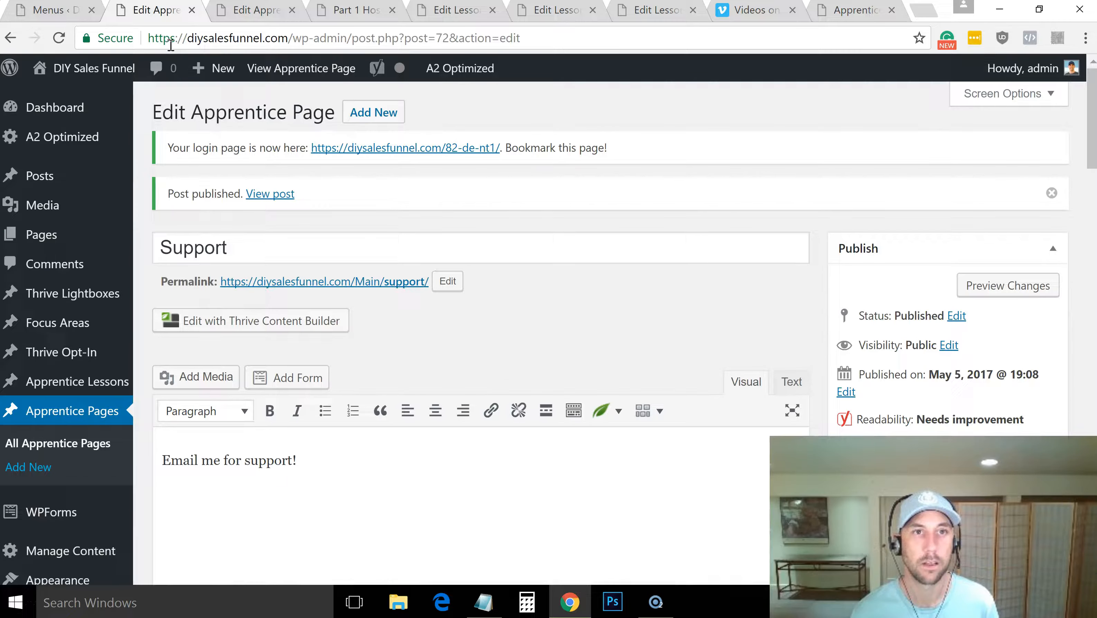
pyautogui.click(349, 15)
pyautogui.click(352, 38)
pyautogui.press('Return')
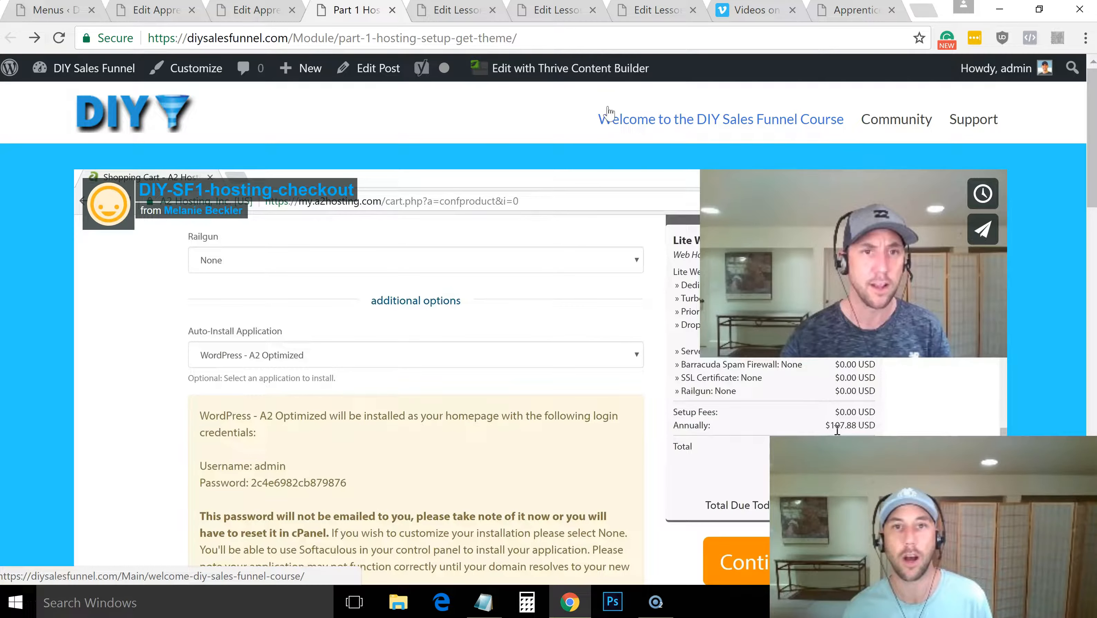
pyautogui.click(737, 122)
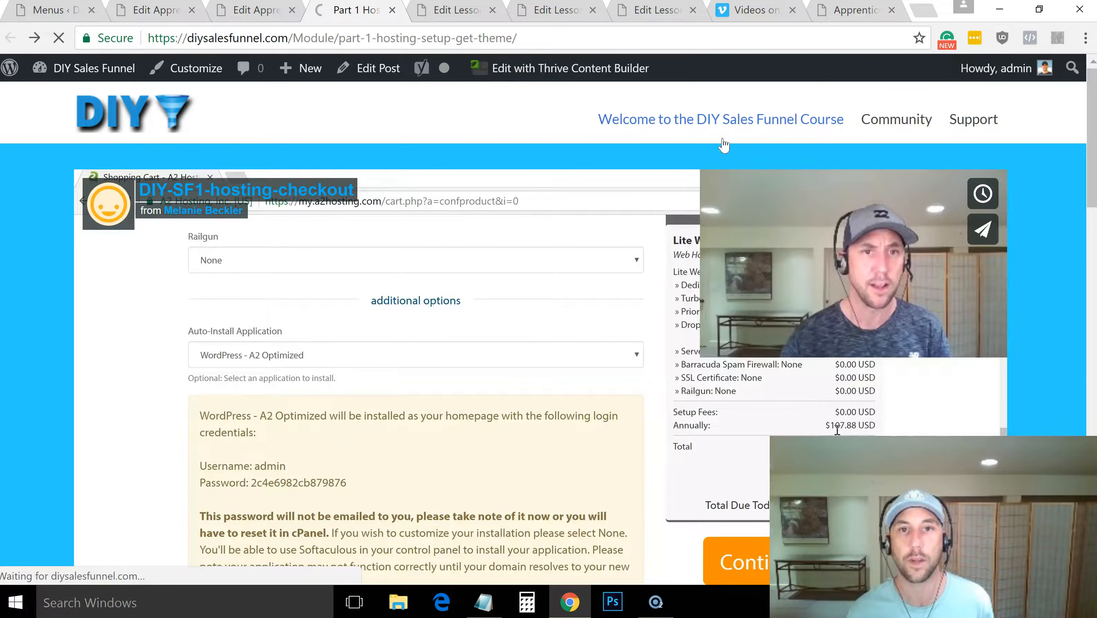
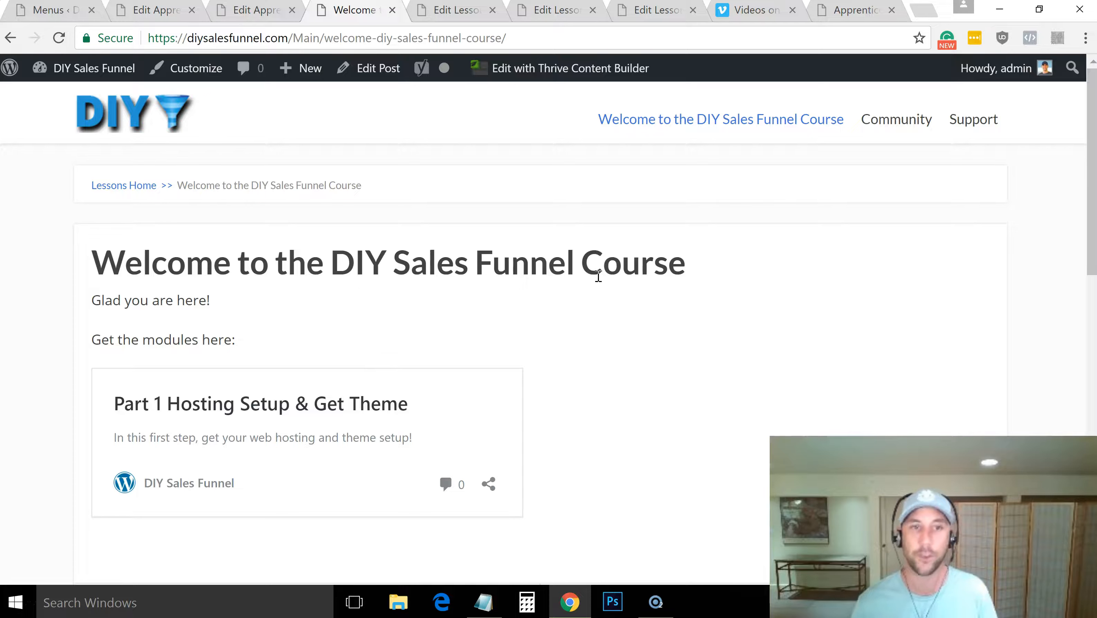
# Open the Part 1 lesson from the welcome page, and view the Community and Support pages through the members' menu
pyautogui.click(270, 410)
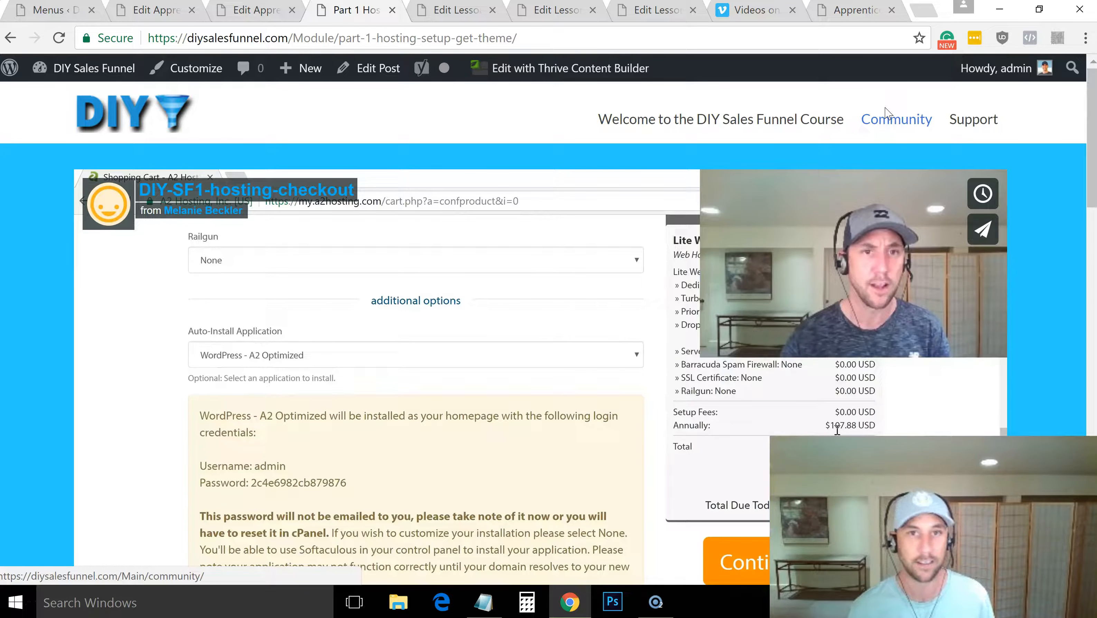
pyautogui.click(875, 123)
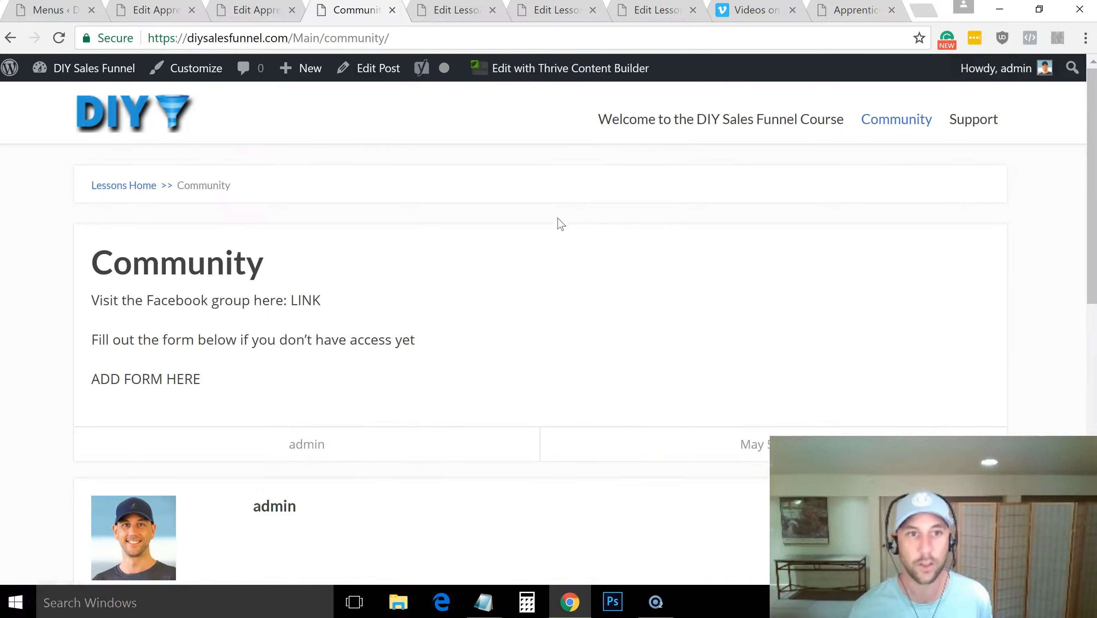
pyautogui.click(982, 122)
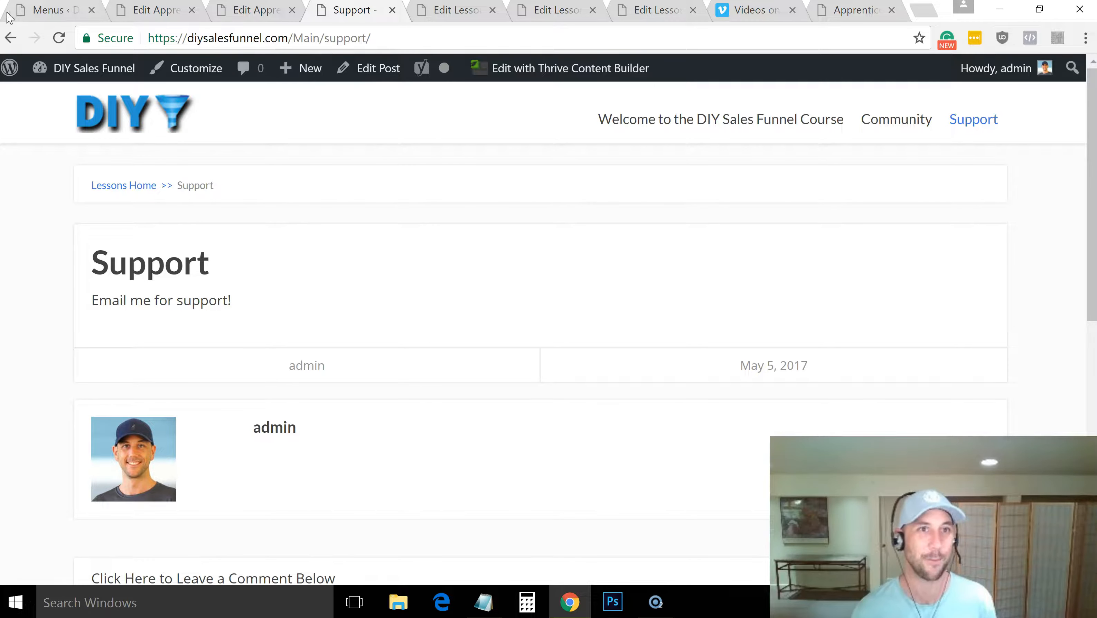
# Return to the site's admin area, open the widget settings, and expand the Apprentice Sidebar area
pyautogui.click(38, 16)
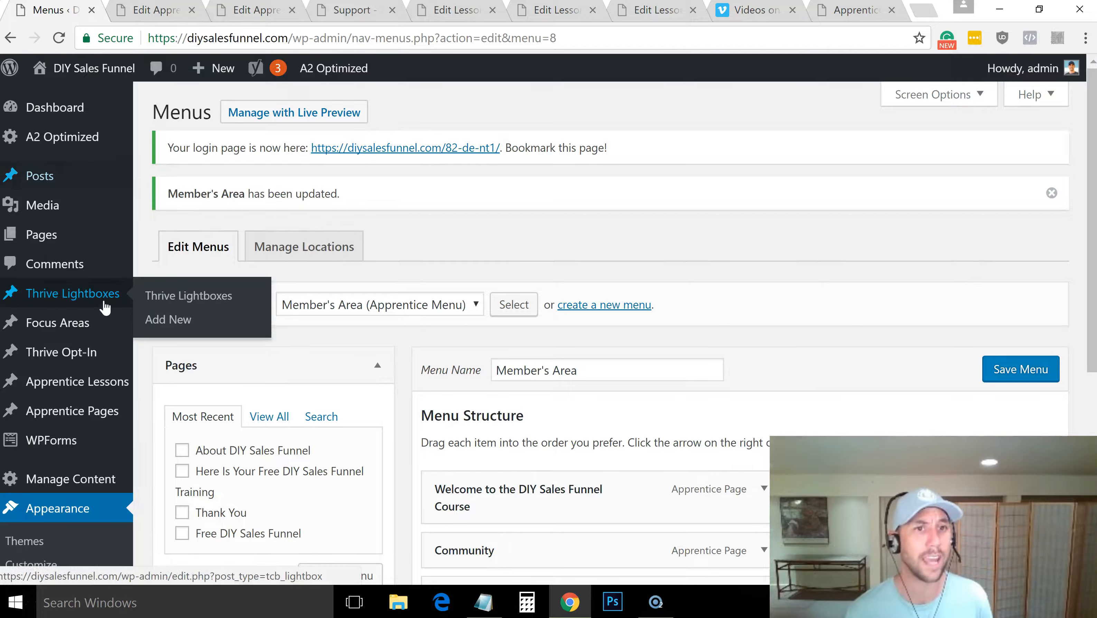
pyautogui.moveTo(80, 220)
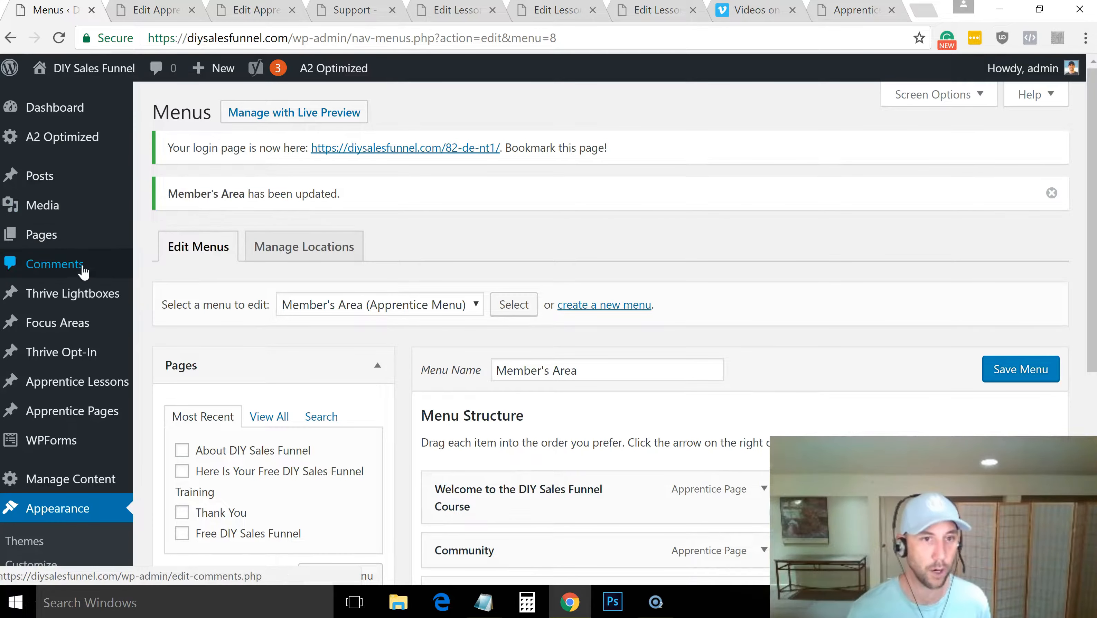
pyautogui.moveTo(112, 366)
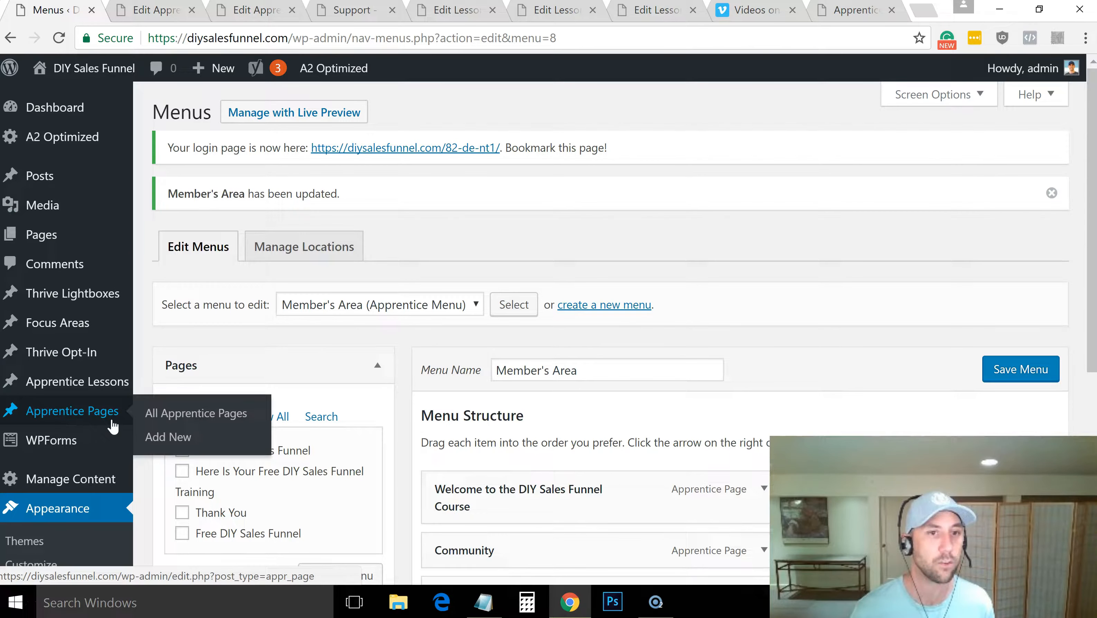
pyautogui.moveTo(1091, 152); pyautogui.dragTo(1090, 235)
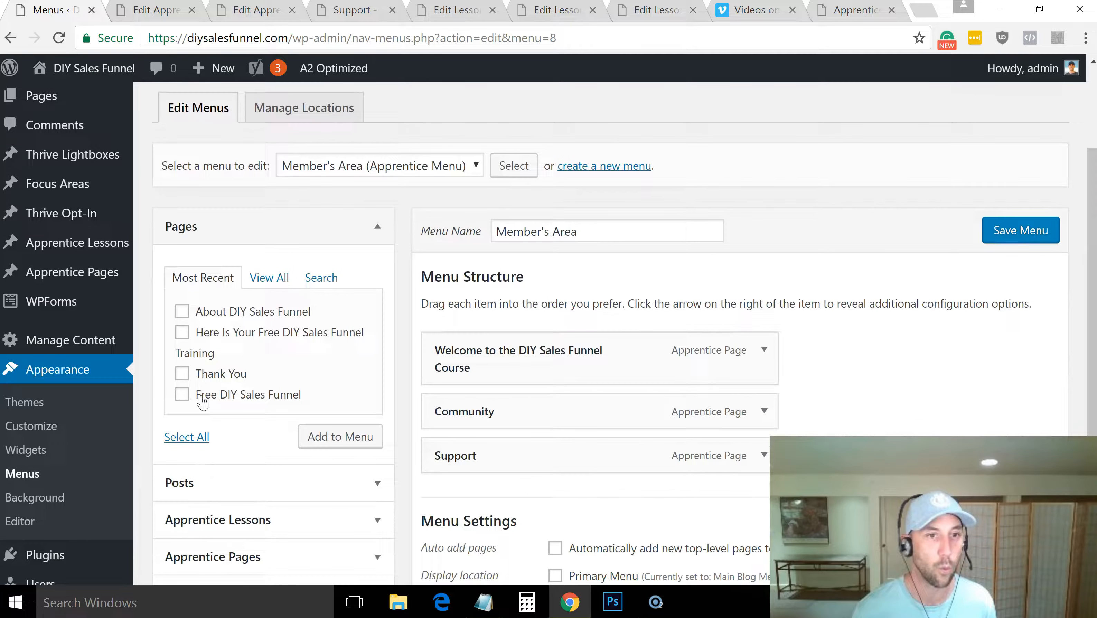
pyautogui.click(47, 447)
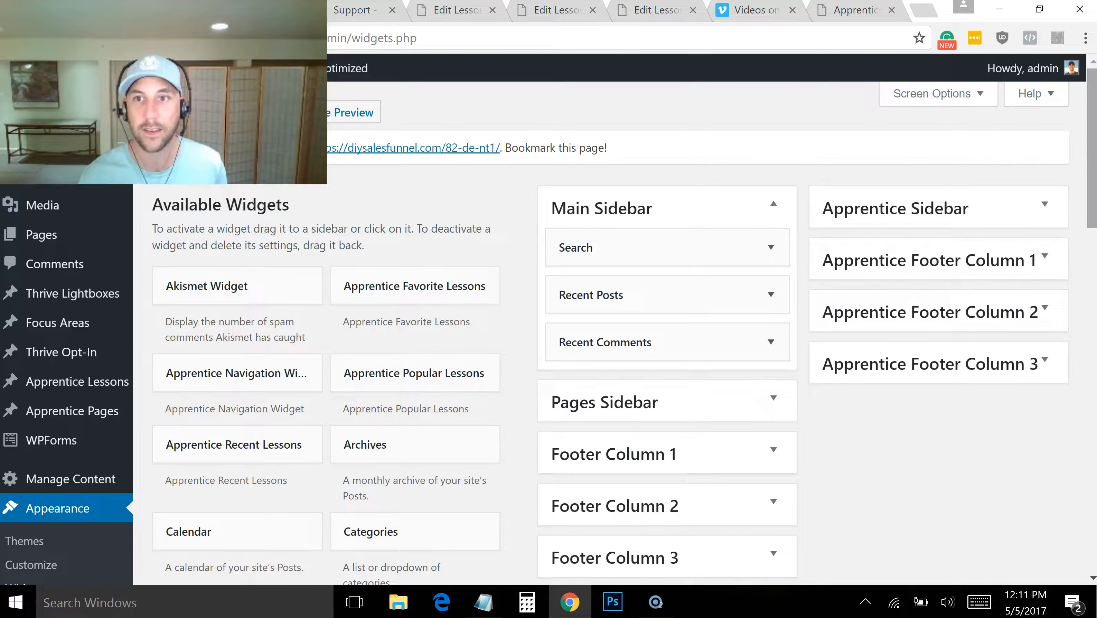
pyautogui.scroll(-2, 1094, 178)
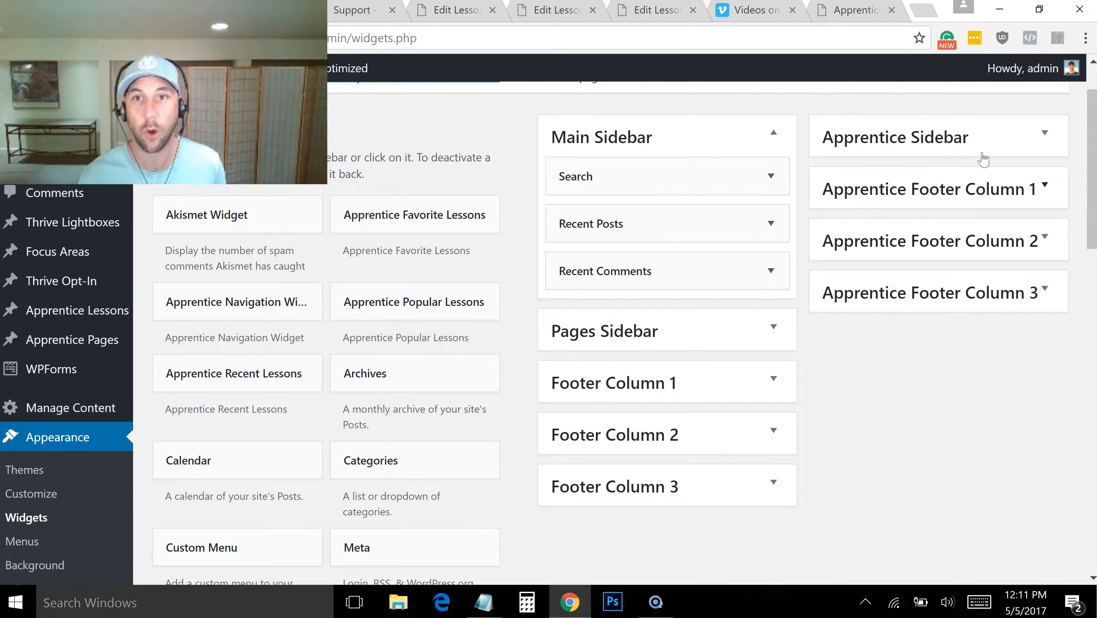
pyautogui.click(1035, 137)
pyautogui.scroll(-1, 1094, 202)
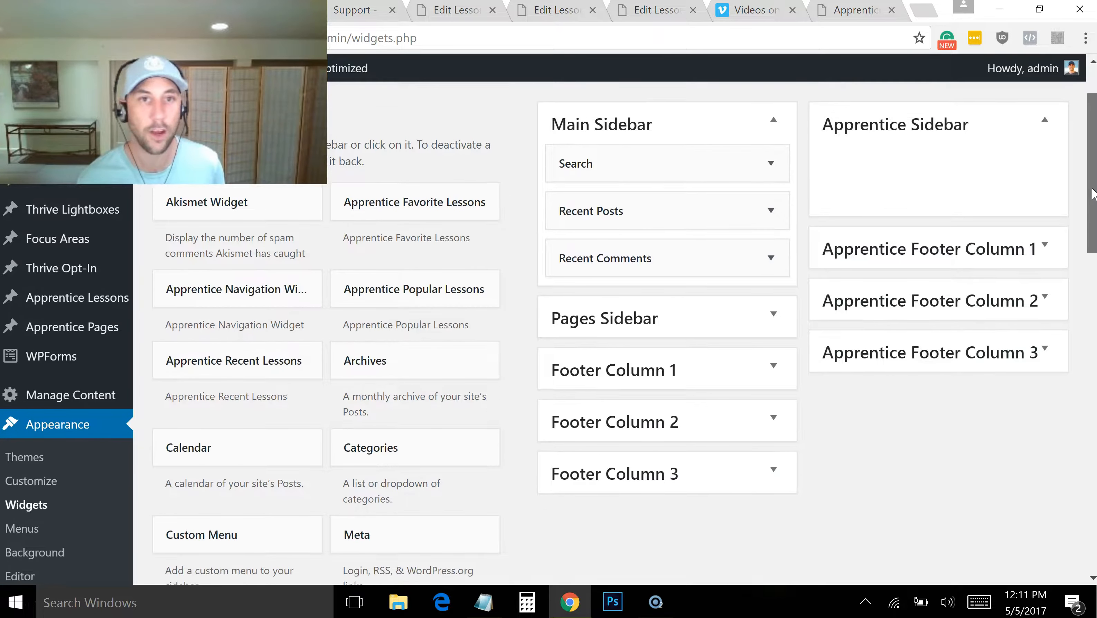
# Add an Apprentice Favorite Lessons widget to the Apprentice Sidebar, titled "Your favorite lessons" with 10 lessons, and save it
pyautogui.moveTo(430, 178); pyautogui.dragTo(951, 130)
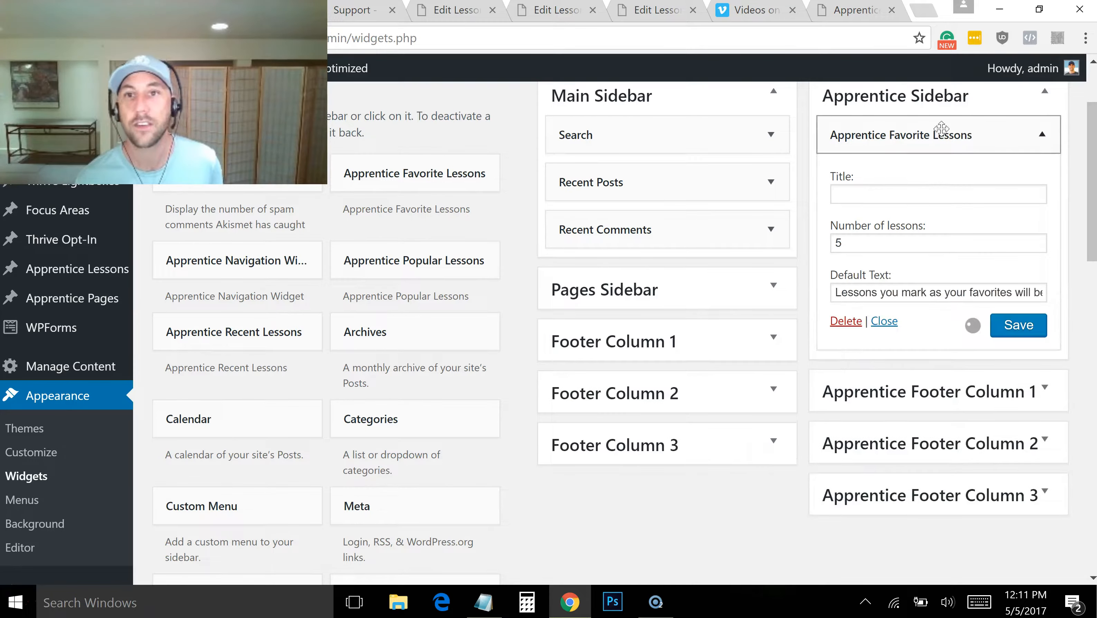
pyautogui.click(913, 194)
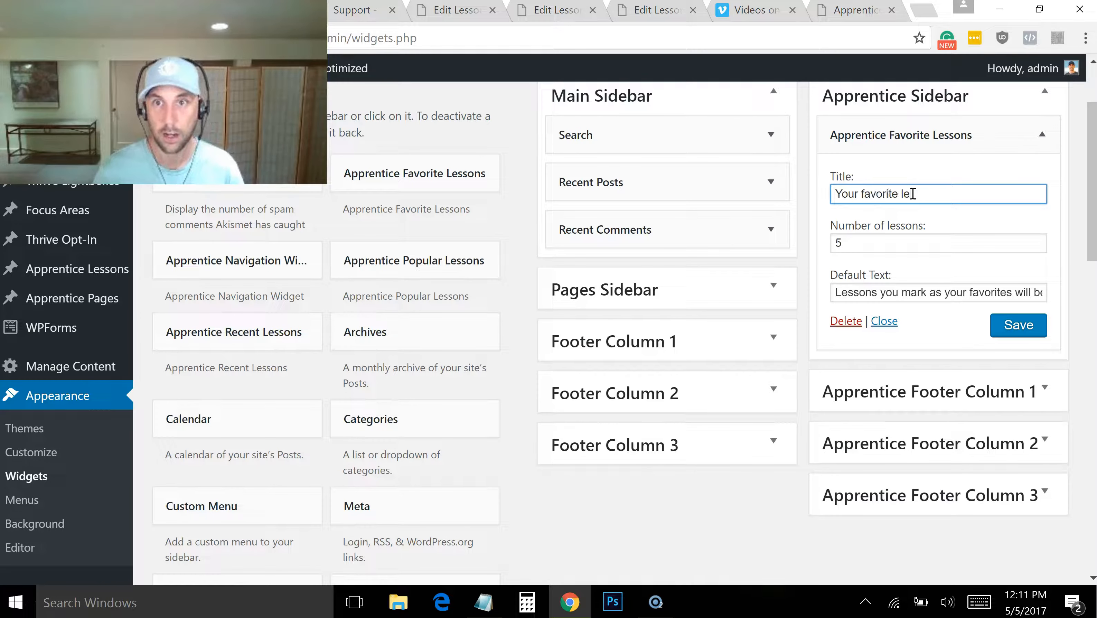
pyautogui.click(867, 242)
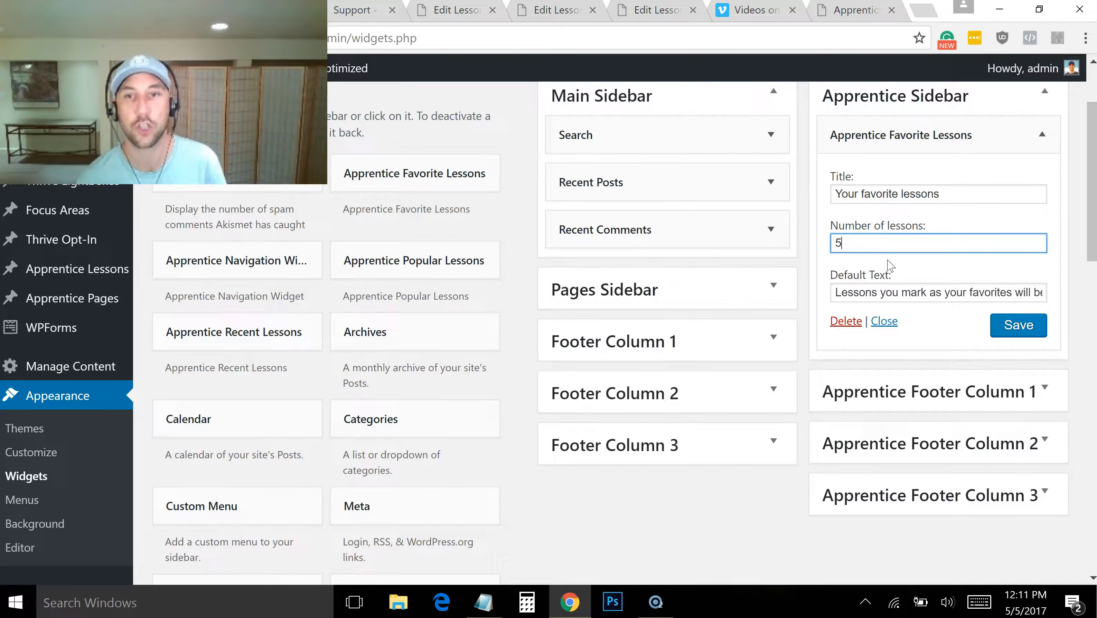
pyautogui.moveTo(861, 242); pyautogui.dragTo(817, 255)
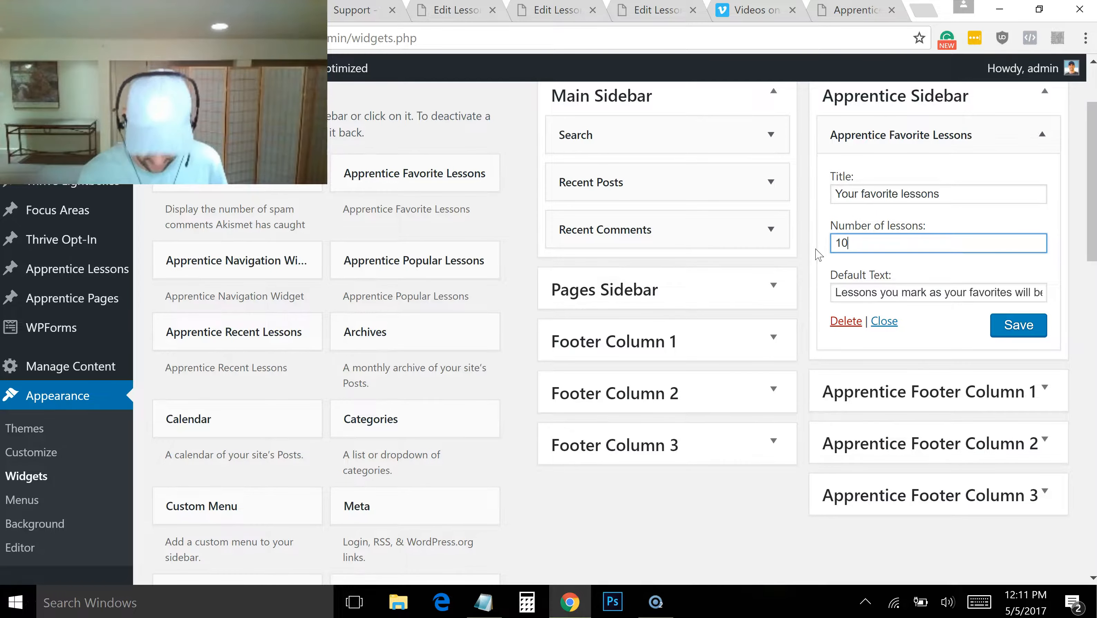
pyautogui.click(934, 271)
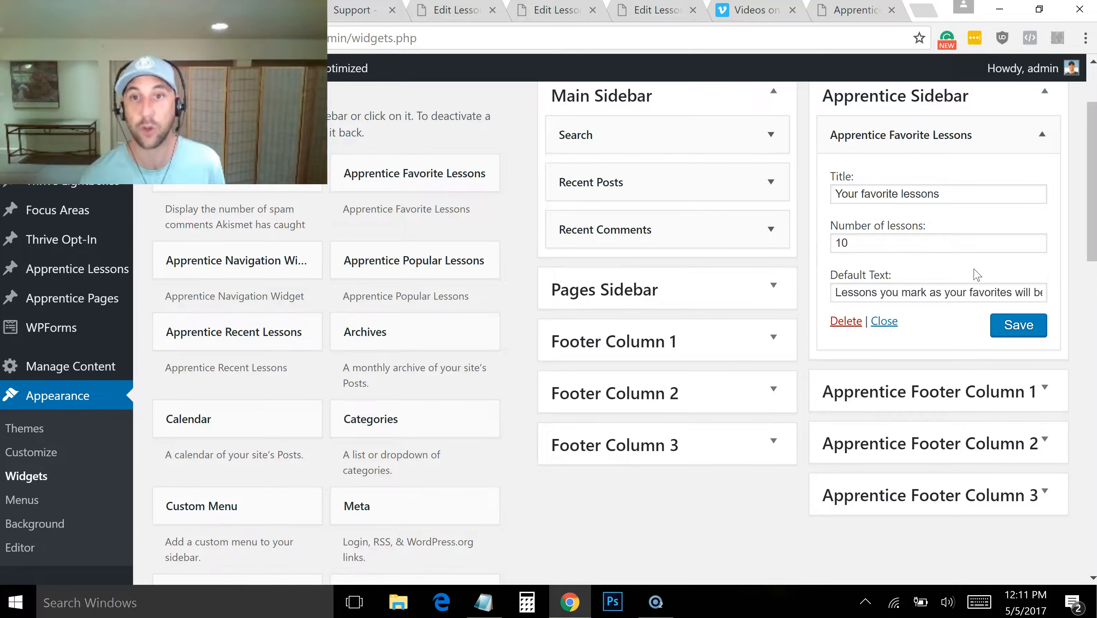
pyautogui.click(1019, 325)
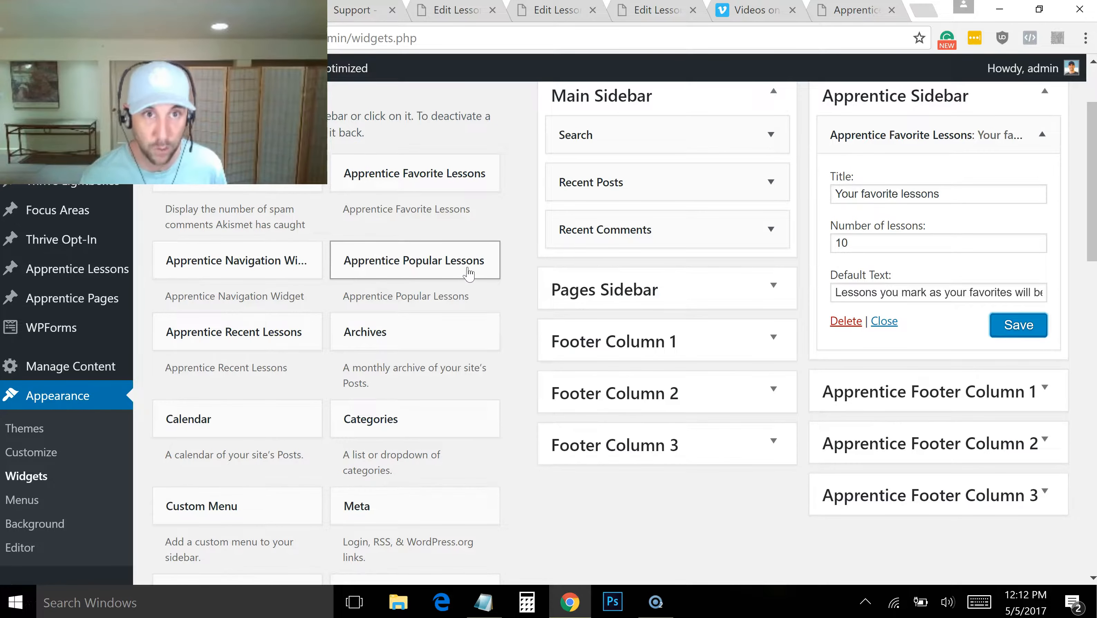
# Place the Apprentice Navigation Widget above the favorite lessons, add Apprentice Recent Lessons below them titled "Recent Lessons", and save the latter
pyautogui.moveTo(272, 269); pyautogui.dragTo(951, 383)
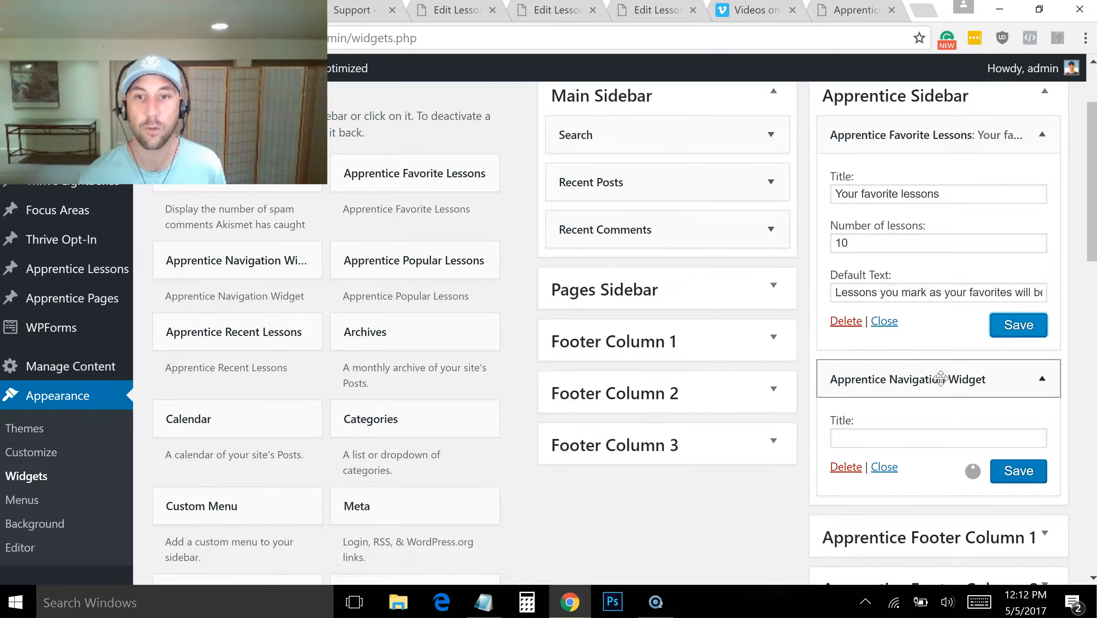
pyautogui.moveTo(924, 219); pyautogui.dragTo(921, 132)
pyautogui.moveTo(286, 323); pyautogui.dragTo(951, 413)
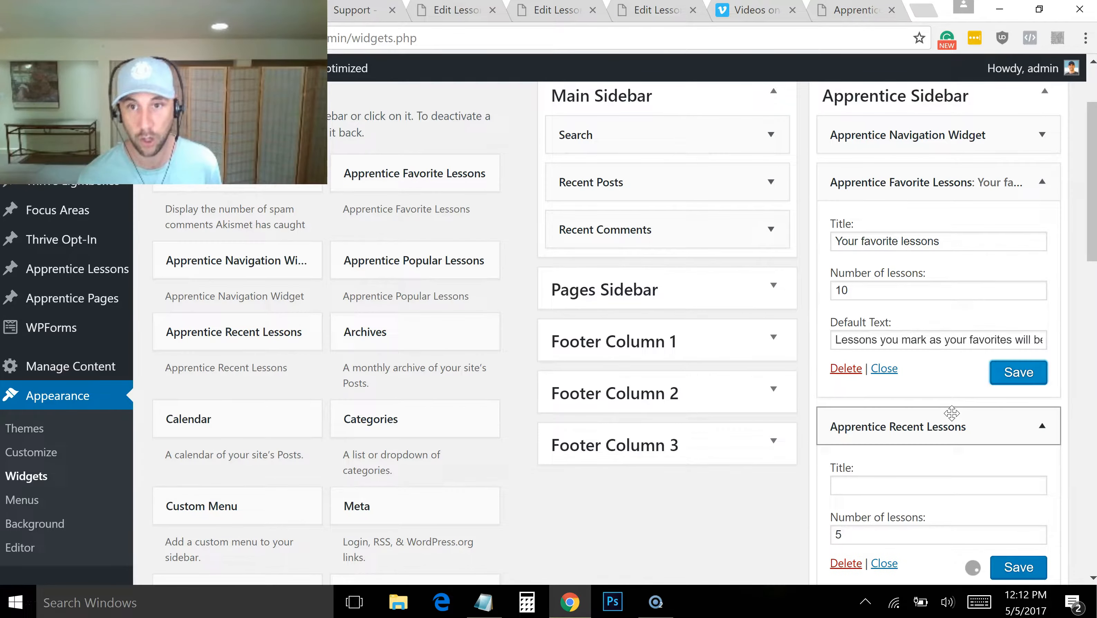
pyautogui.click(958, 488)
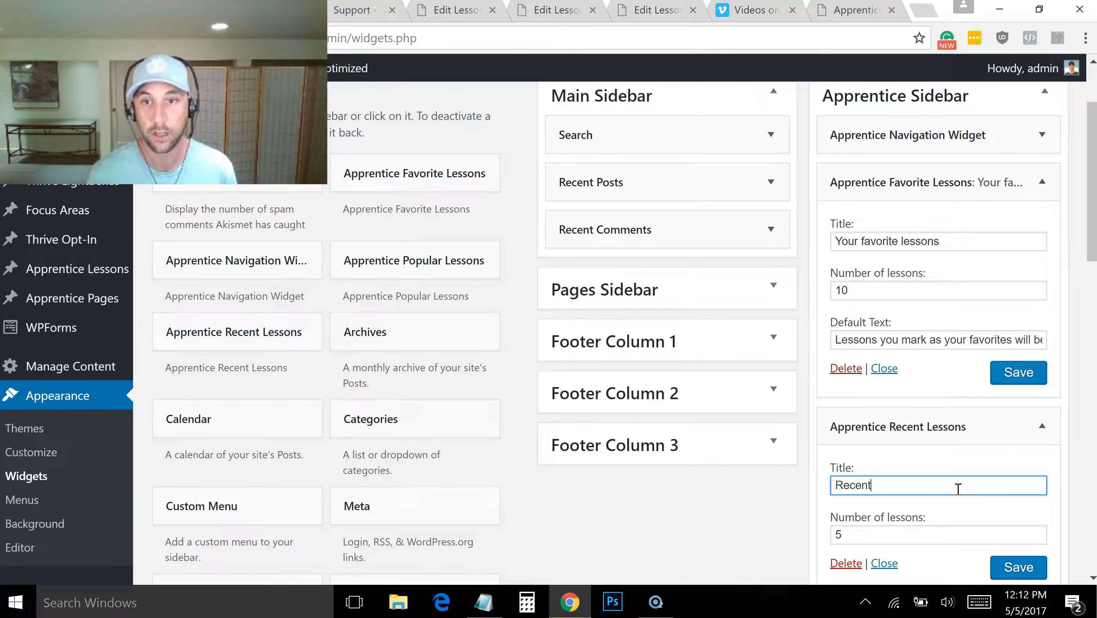
pyautogui.click(1020, 570)
# Title the Apprentice Navigation Widget "Main navigation" and save it
pyautogui.click(1043, 135)
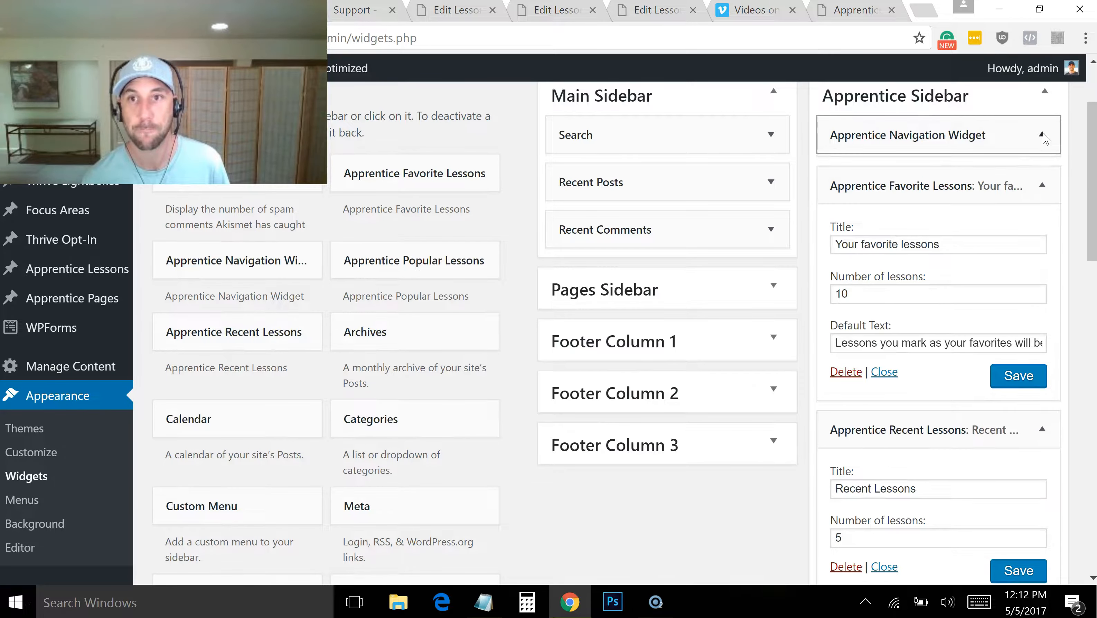
pyautogui.click(959, 193)
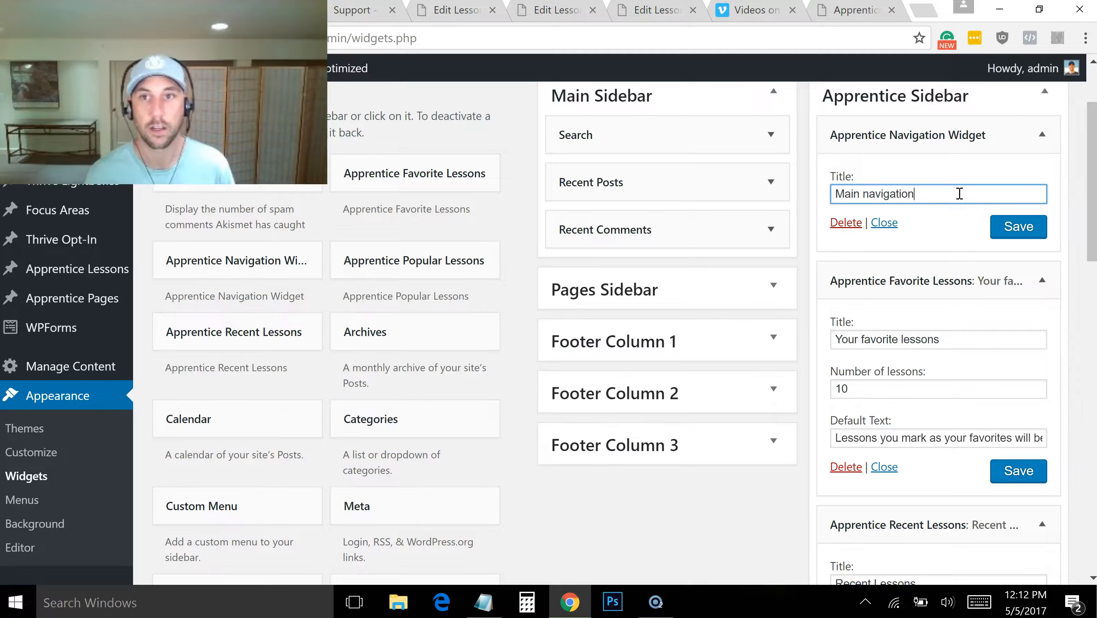
pyautogui.click(1025, 226)
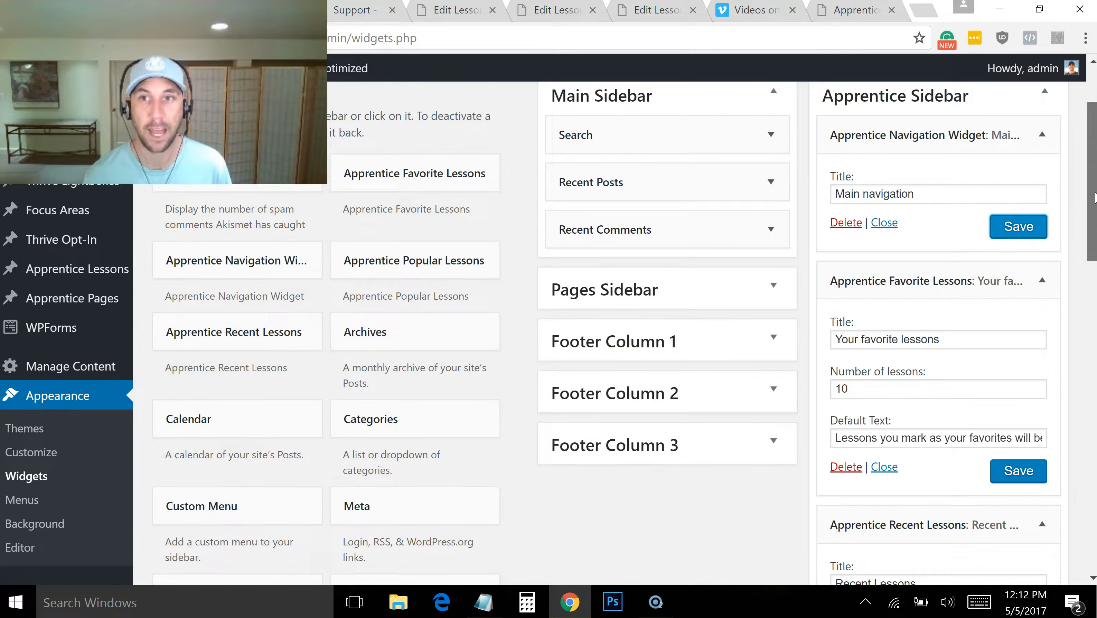
# Review the widgets in the Apprentice Sidebar and the contents of Apprentice Footer Column 1
pyautogui.scroll(-5, 1094, 197)
pyautogui.scroll(5, 1032, 227)
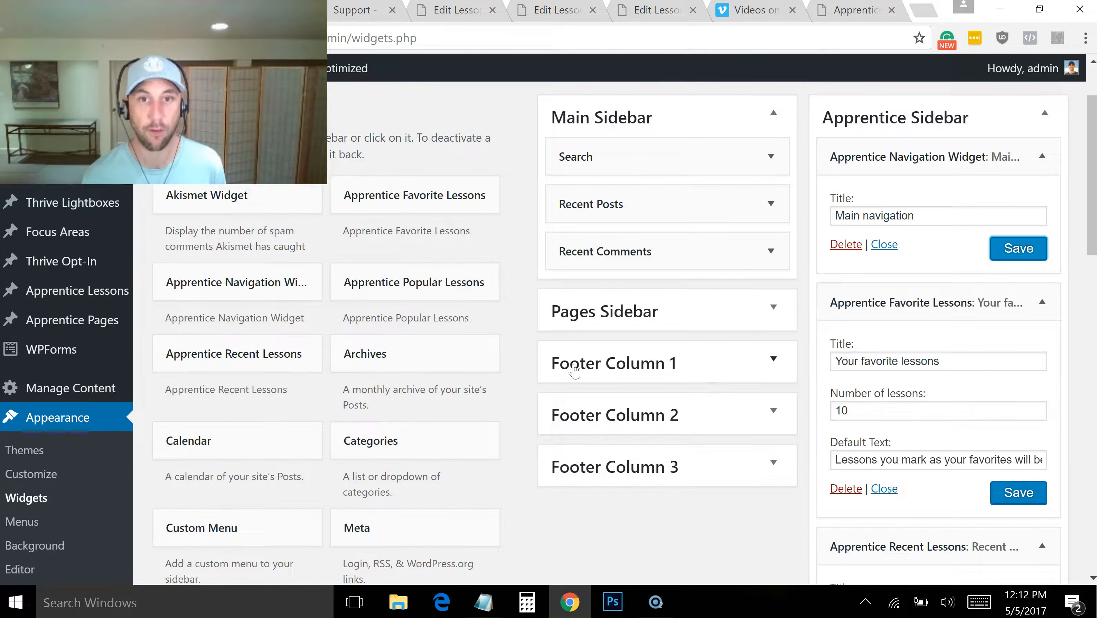
pyautogui.click(1045, 115)
pyautogui.click(1046, 168)
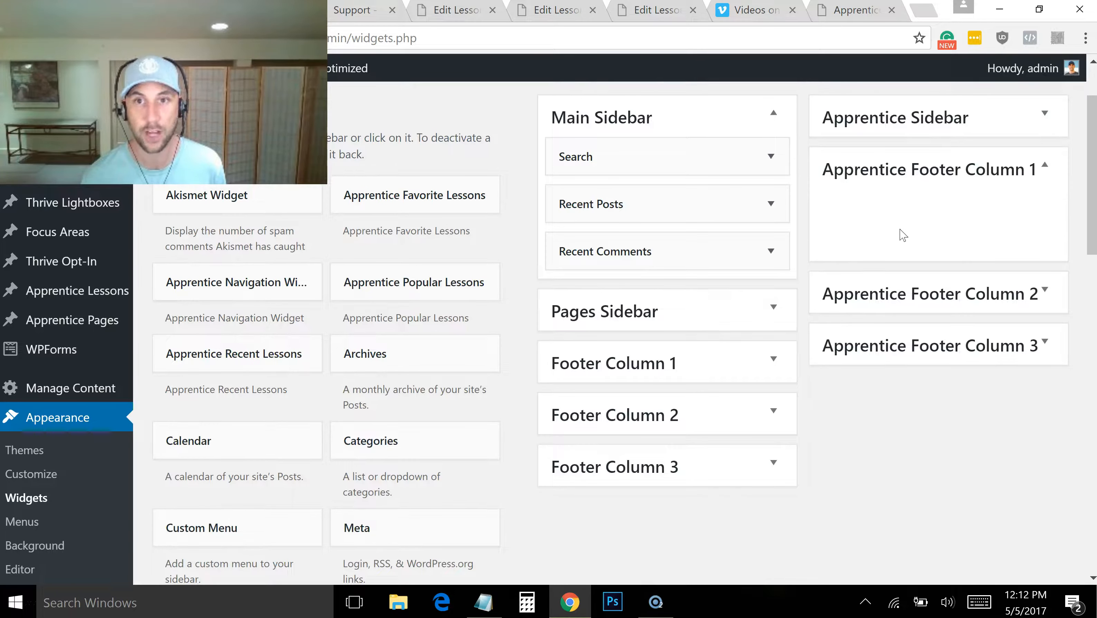
pyautogui.click(1027, 132)
pyautogui.scroll(-2, 953, 220)
pyautogui.moveTo(1092, 228); pyautogui.dragTo(1086, 271)
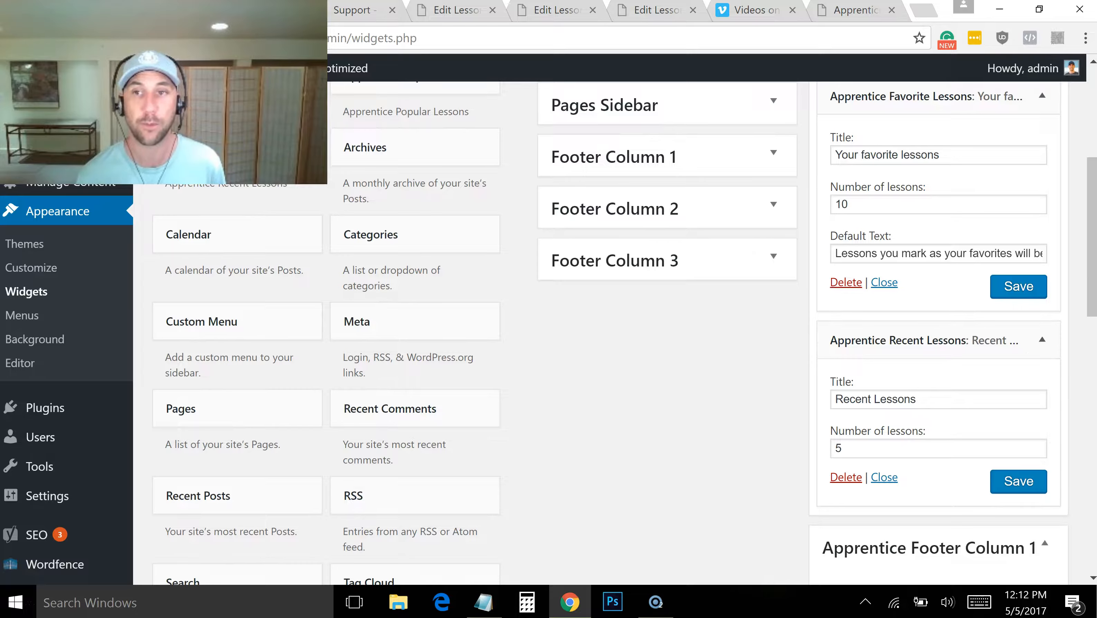
pyautogui.moveTo(1093, 269); pyautogui.dragTo(1093, 270)
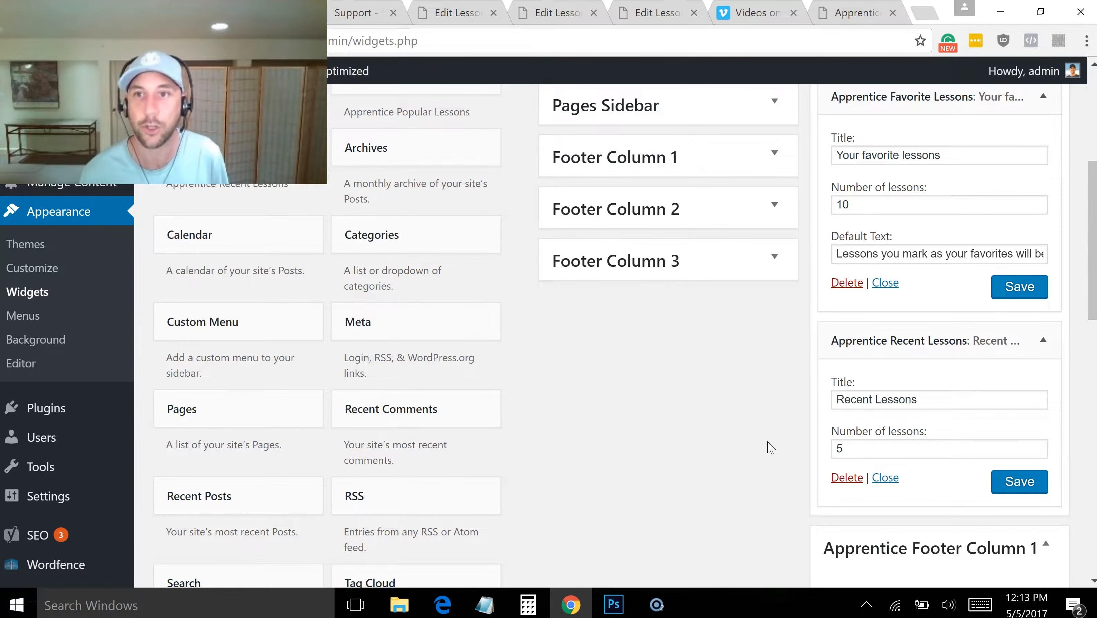
pyautogui.moveTo(1087, 262); pyautogui.dragTo(1085, 144)
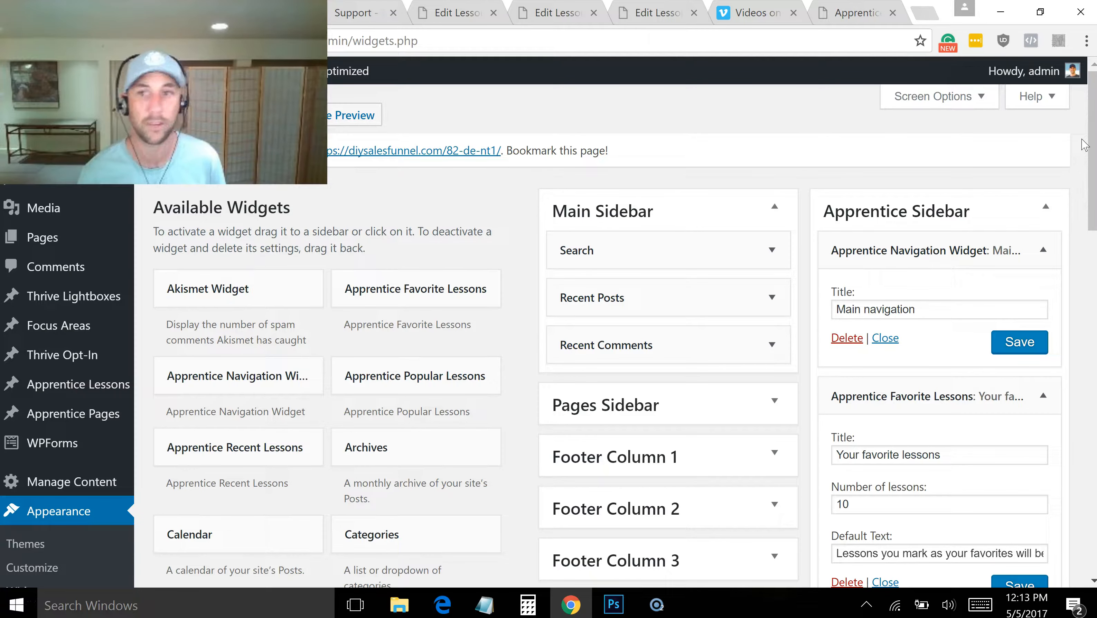
# Save the navigation widget again and check the new sidebar on the "Welcome to the DIY Sales Funnel Course" page
pyautogui.click(1014, 352)
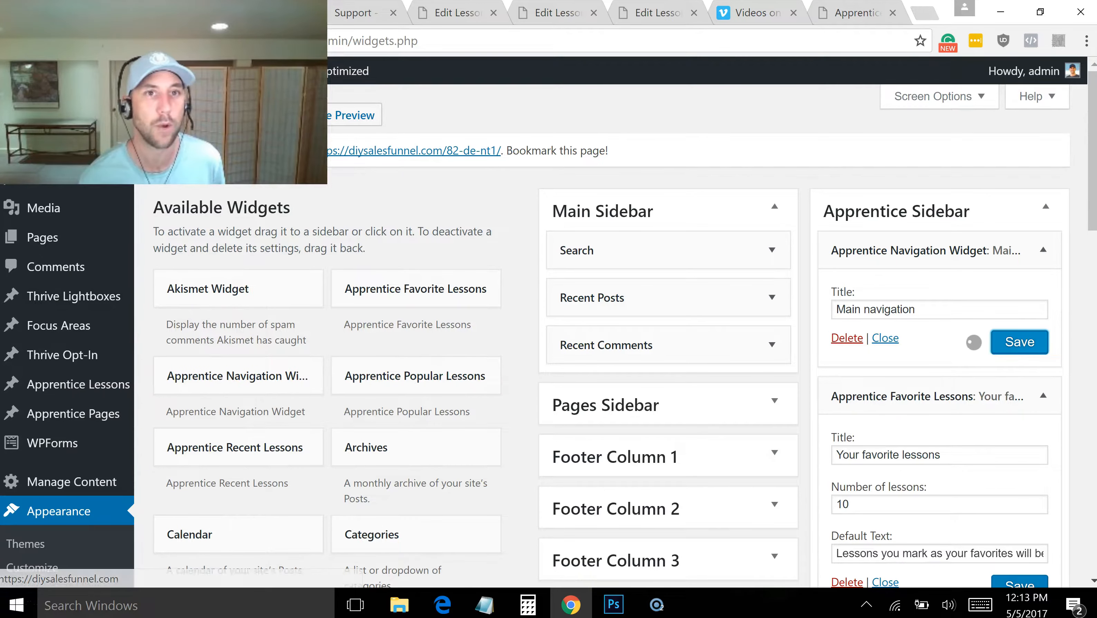
pyautogui.click(268, 13)
pyautogui.click(260, 12)
pyautogui.click(362, 12)
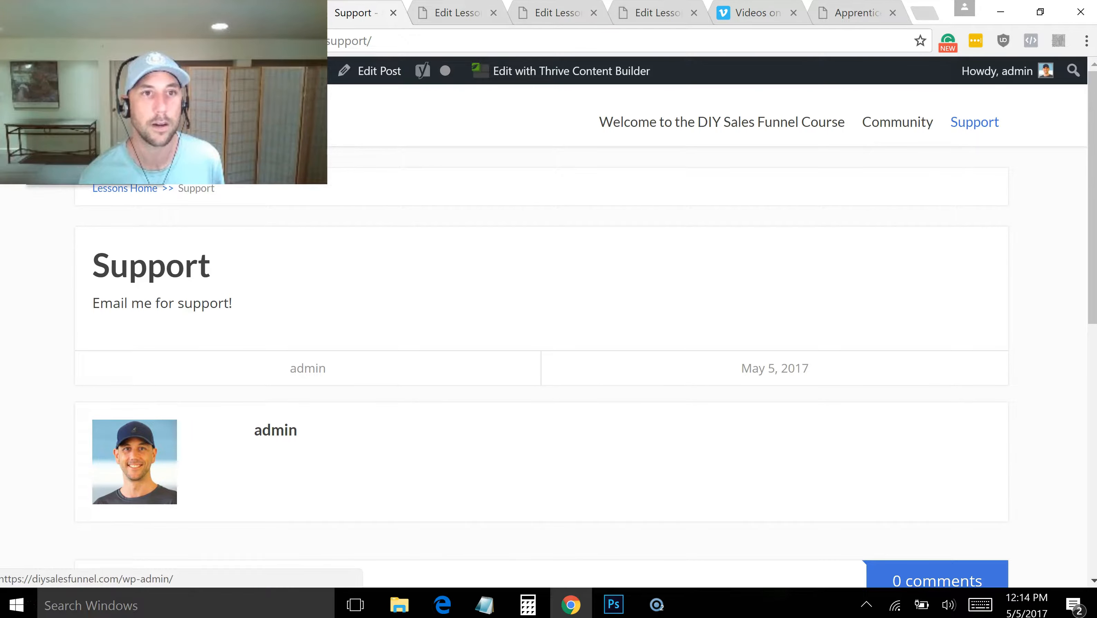
pyautogui.click(715, 129)
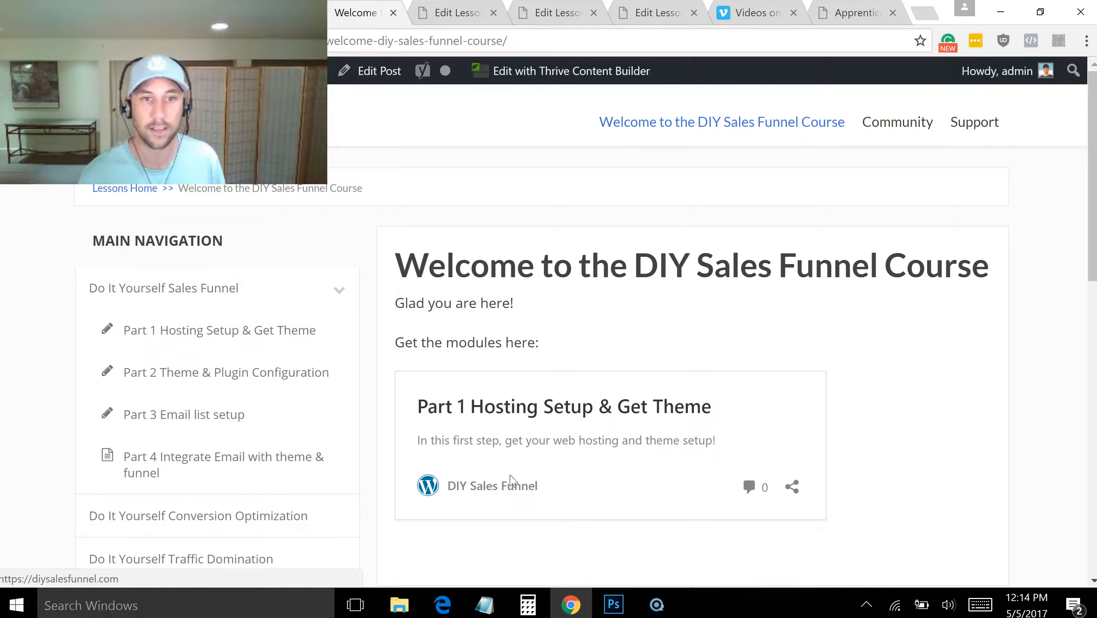
pyautogui.moveTo(1092, 248); pyautogui.dragTo(1090, 312)
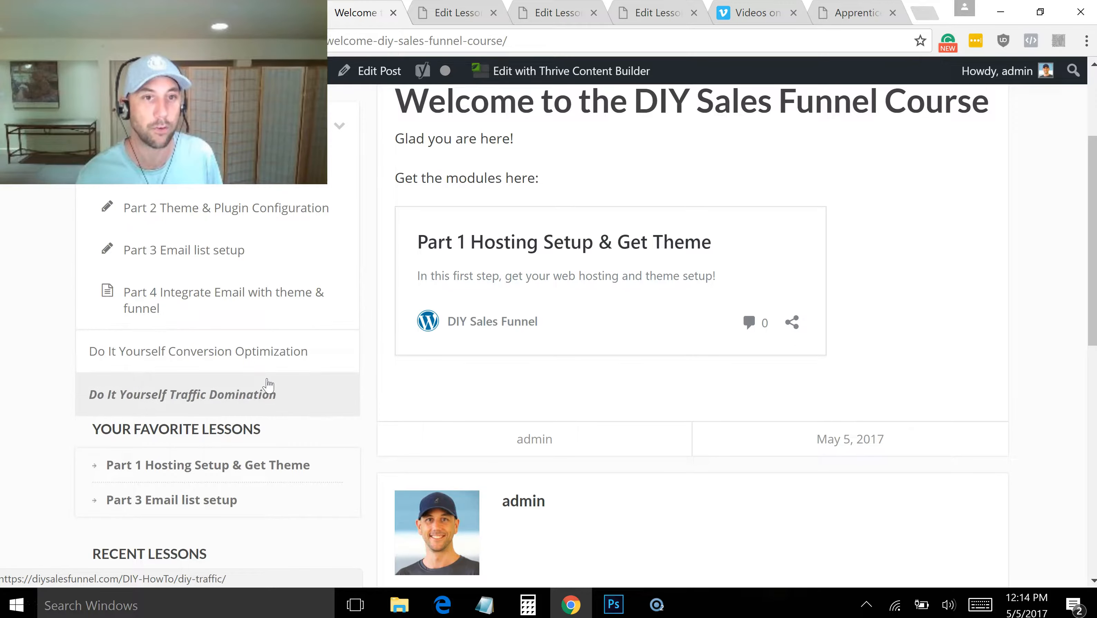
# Remove the "Do It Yourself Conversion Optimization" and "Do It Yourself Traffic Domination" categories from the Apprentice content management page
pyautogui.click(128, 12)
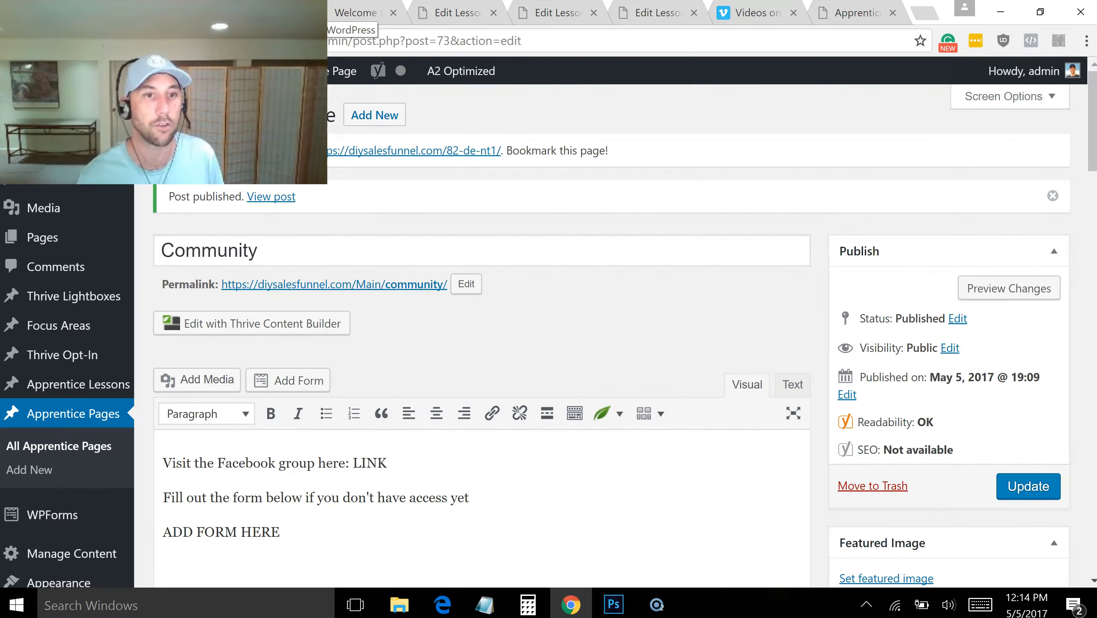
pyautogui.click(134, 12)
pyautogui.click(57, 12)
pyautogui.moveTo(68, 326)
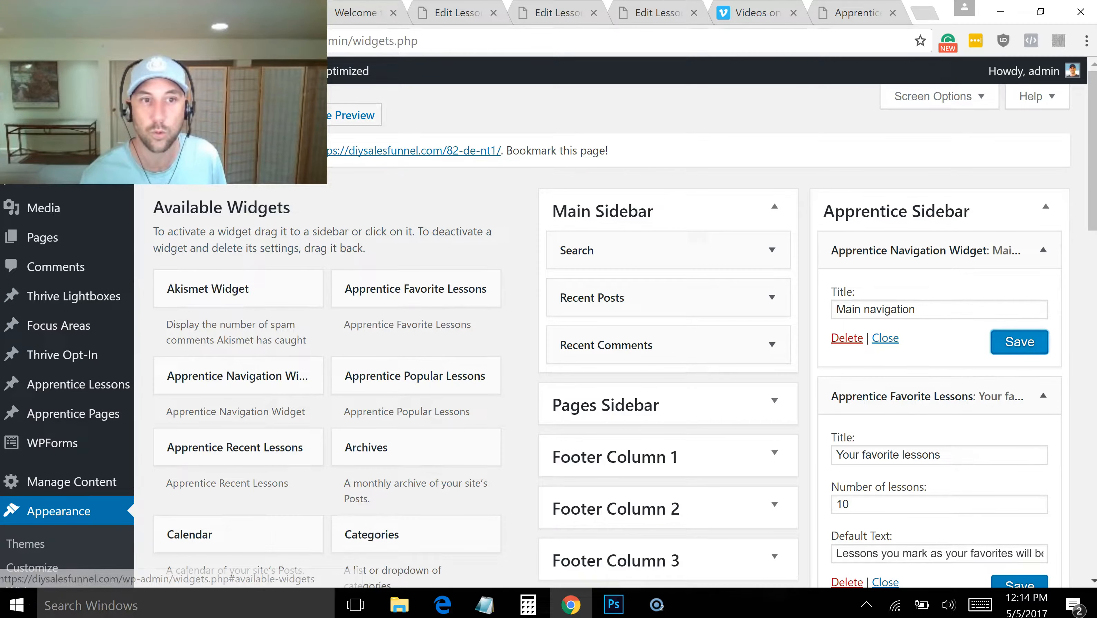
pyautogui.click(32, 492)
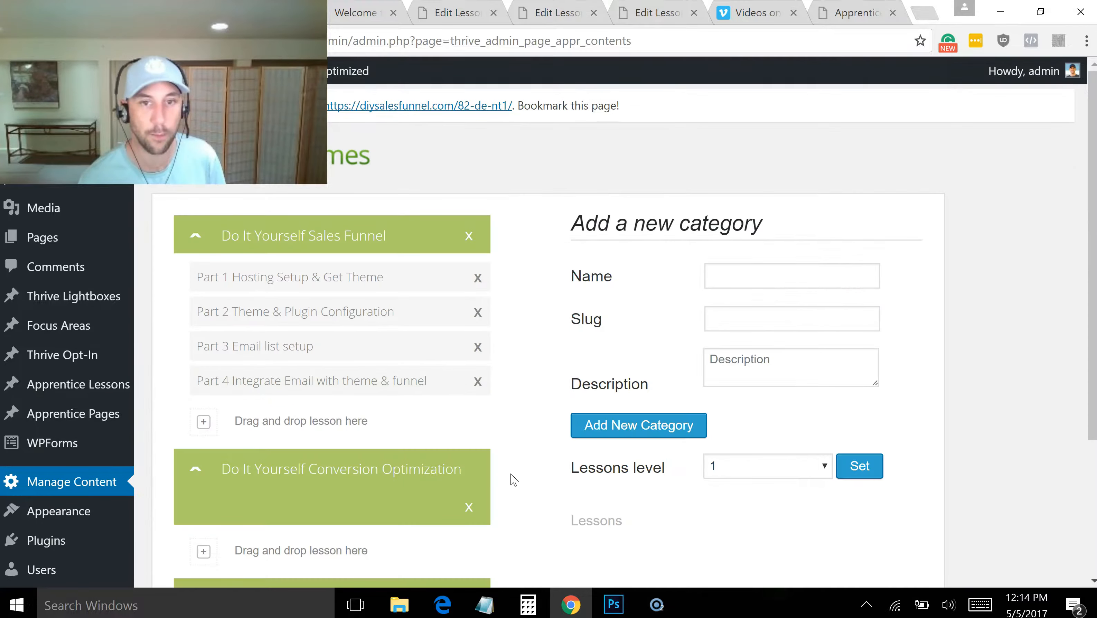
pyautogui.click(469, 507)
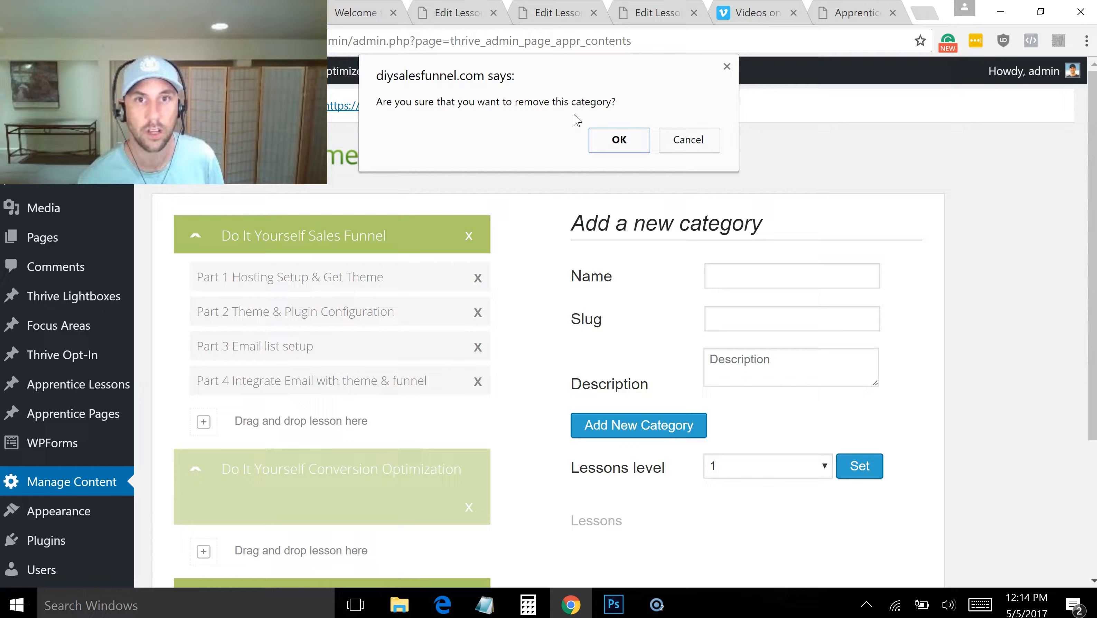
pyautogui.click(619, 141)
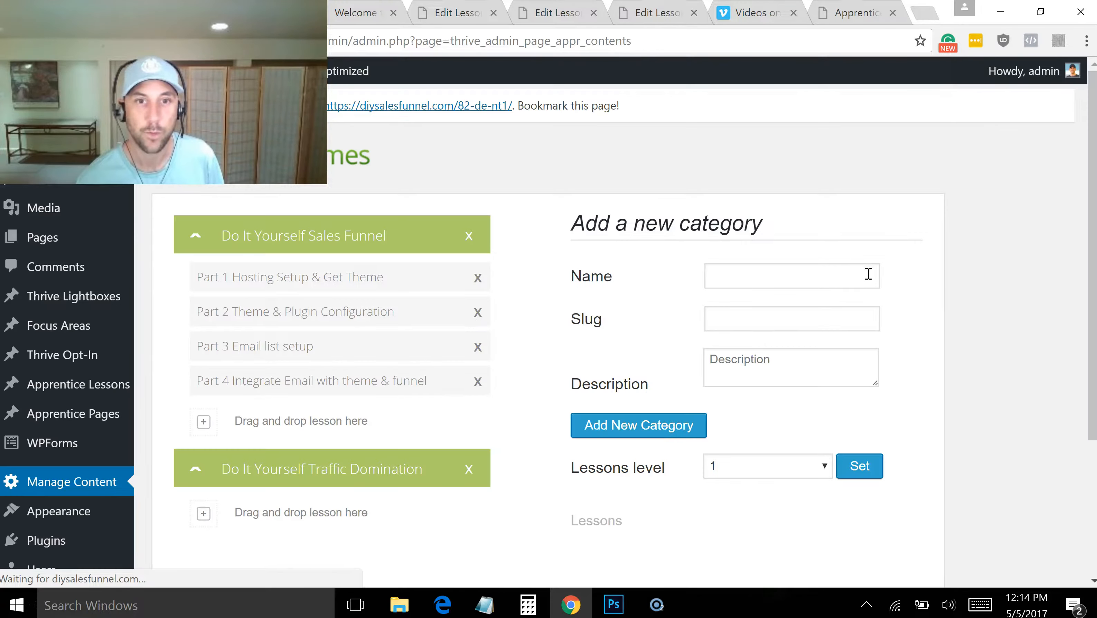
pyautogui.click(469, 471)
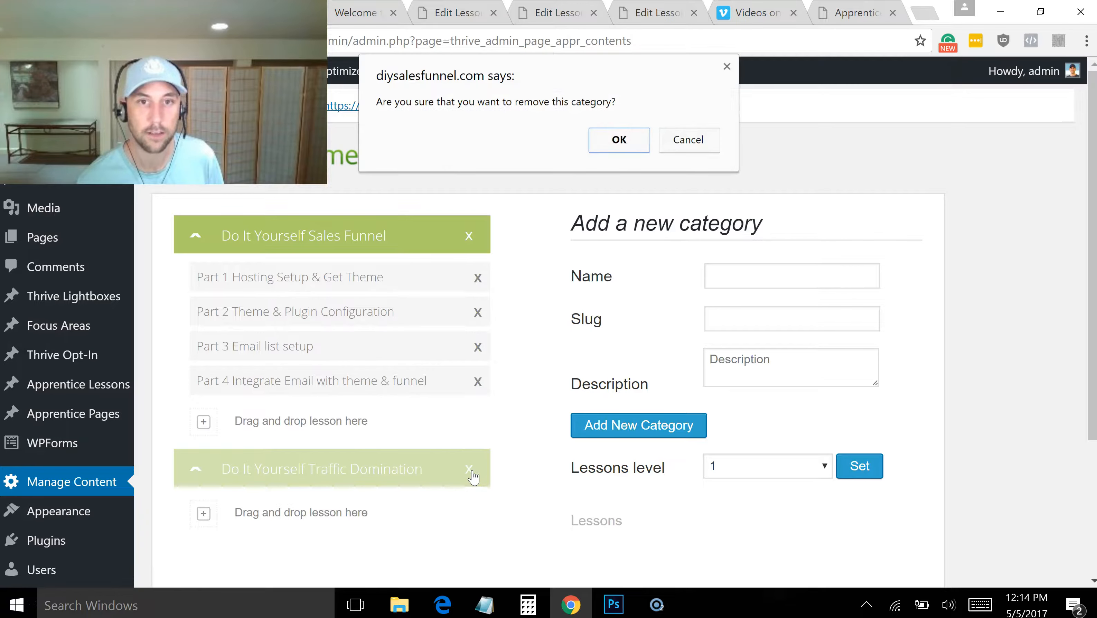
pyautogui.click(619, 141)
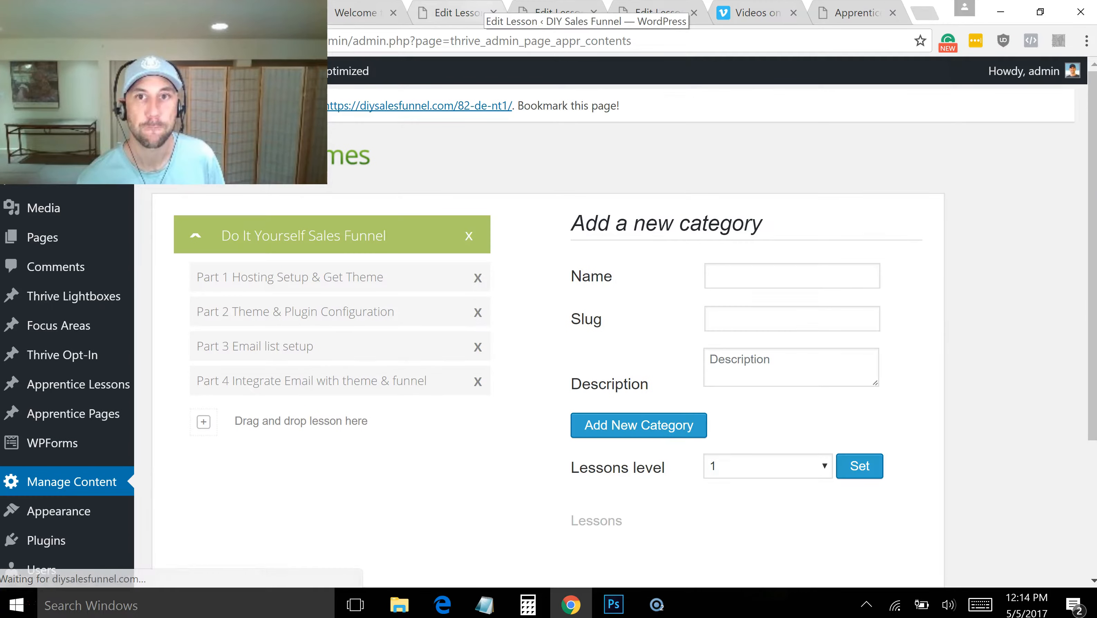
# Reload the "Welcome to the DIY Sales Funnel Course" page and examine its menu, main navigation, favorite lessons and recent lessons
pyautogui.click(355, 12)
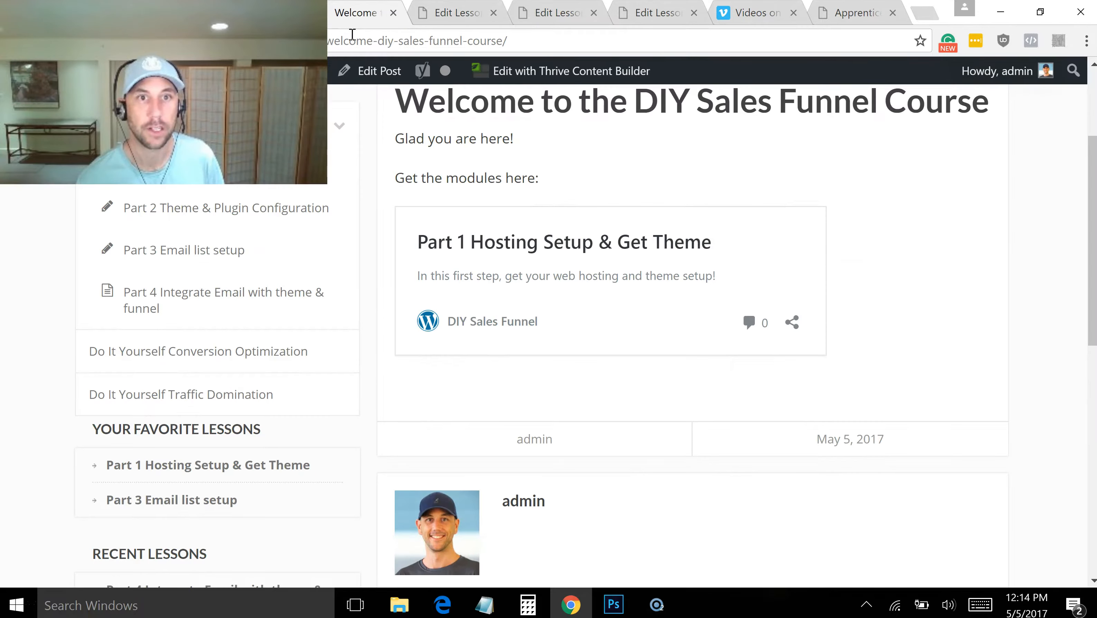
pyautogui.click(356, 41)
pyautogui.press('Return')
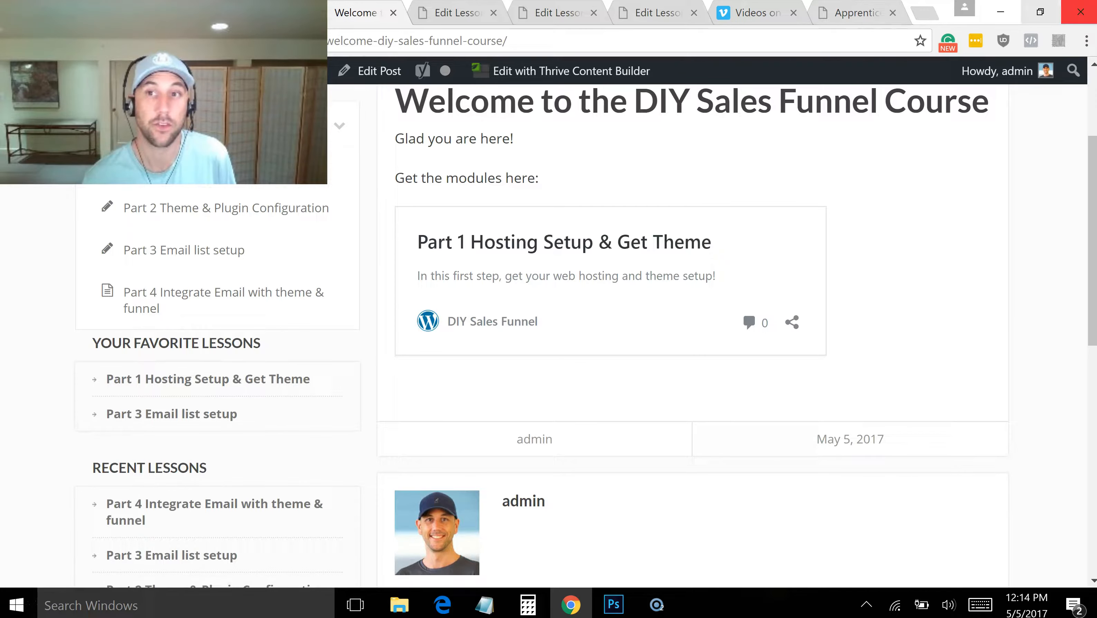
pyautogui.scroll(3, 1085, 121)
pyautogui.scroll(1, 1085, 121)
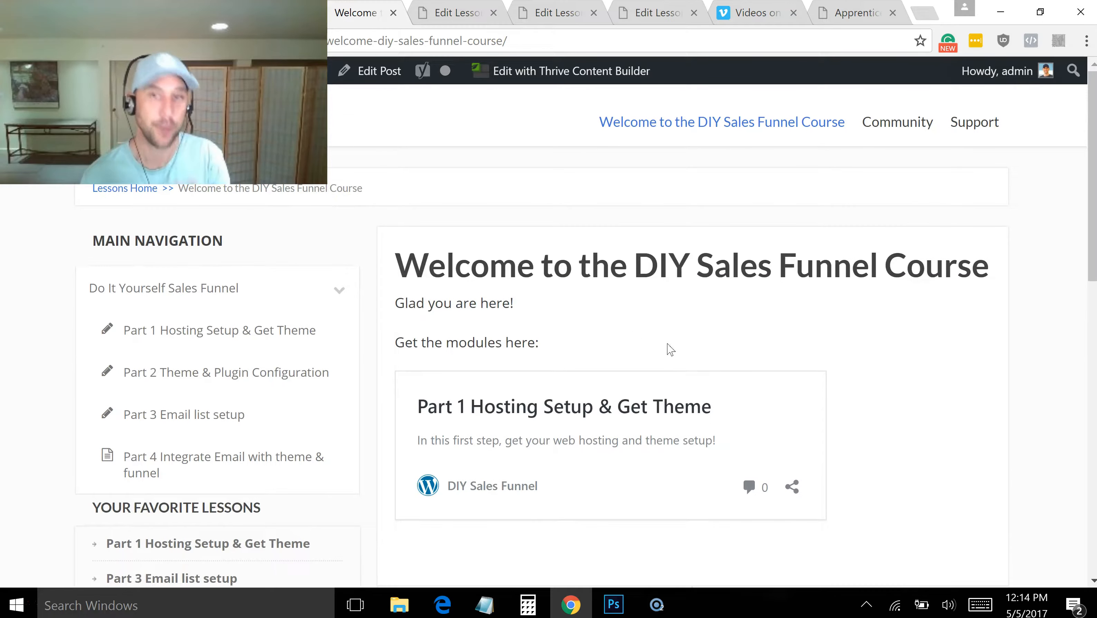
pyautogui.moveTo(1088, 154); pyautogui.dragTo(1088, 182)
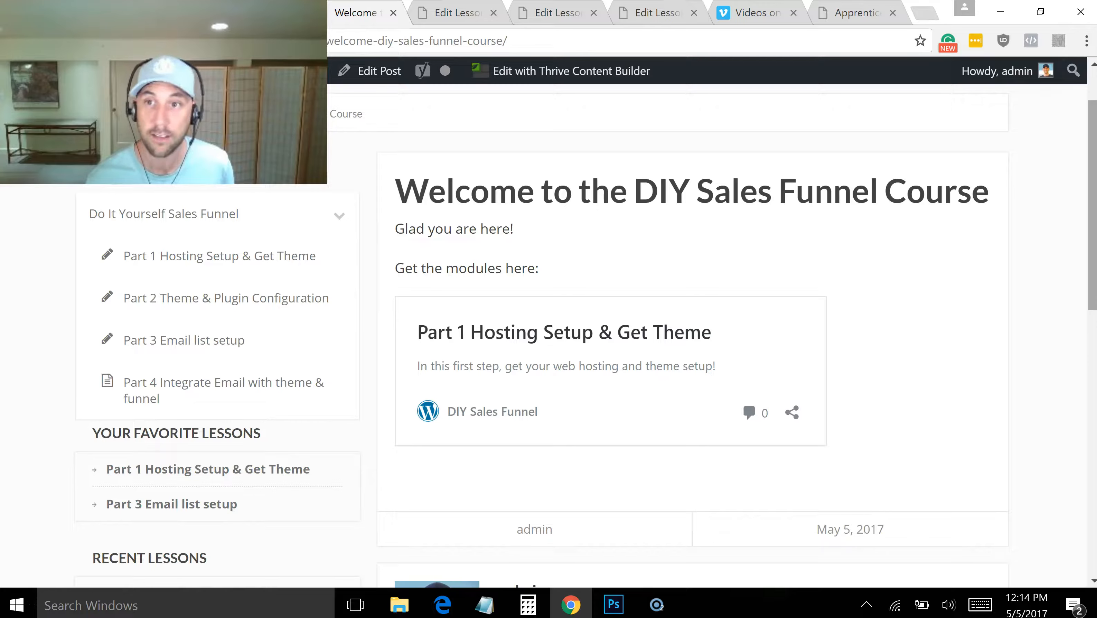
pyautogui.moveTo(1090, 303); pyautogui.dragTo(1090, 387)
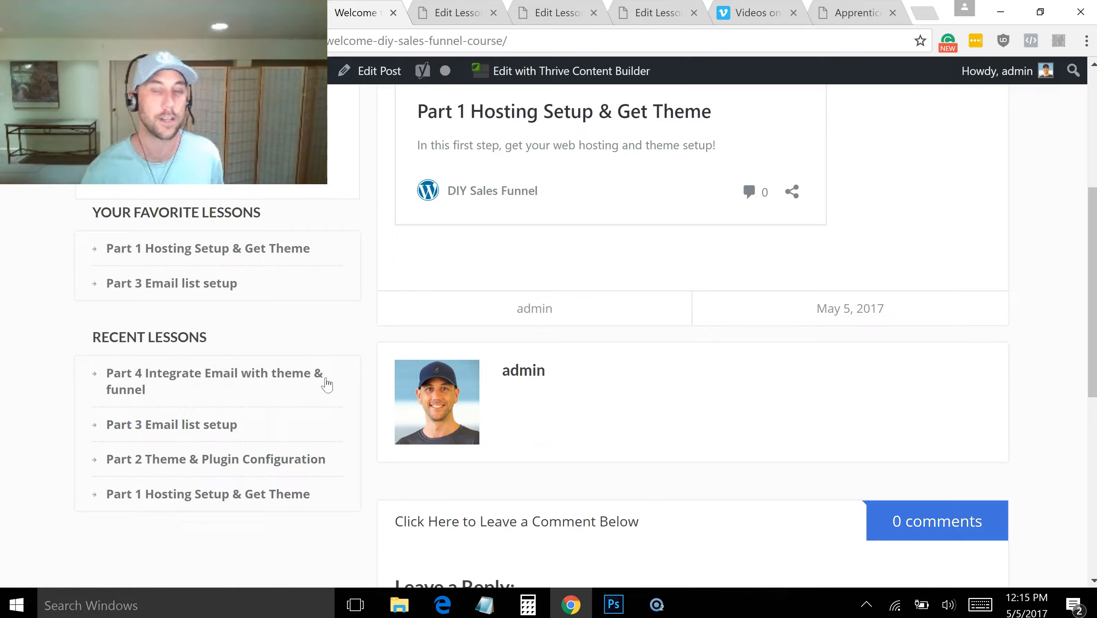
pyautogui.scroll(1, 1077, 221)
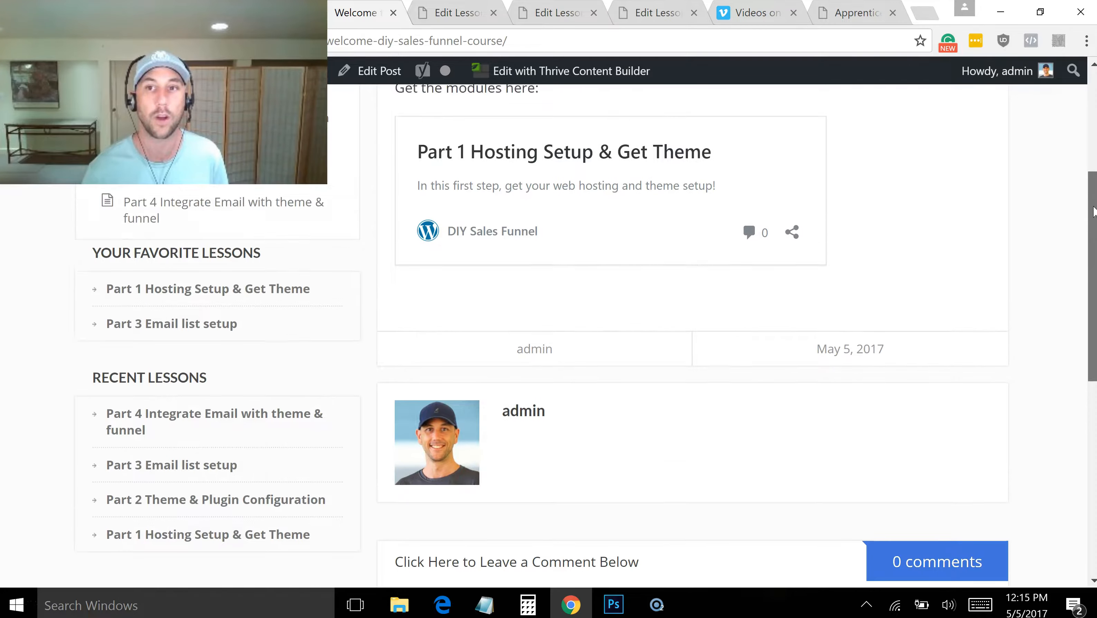
pyautogui.scroll(-2, 1082, 242)
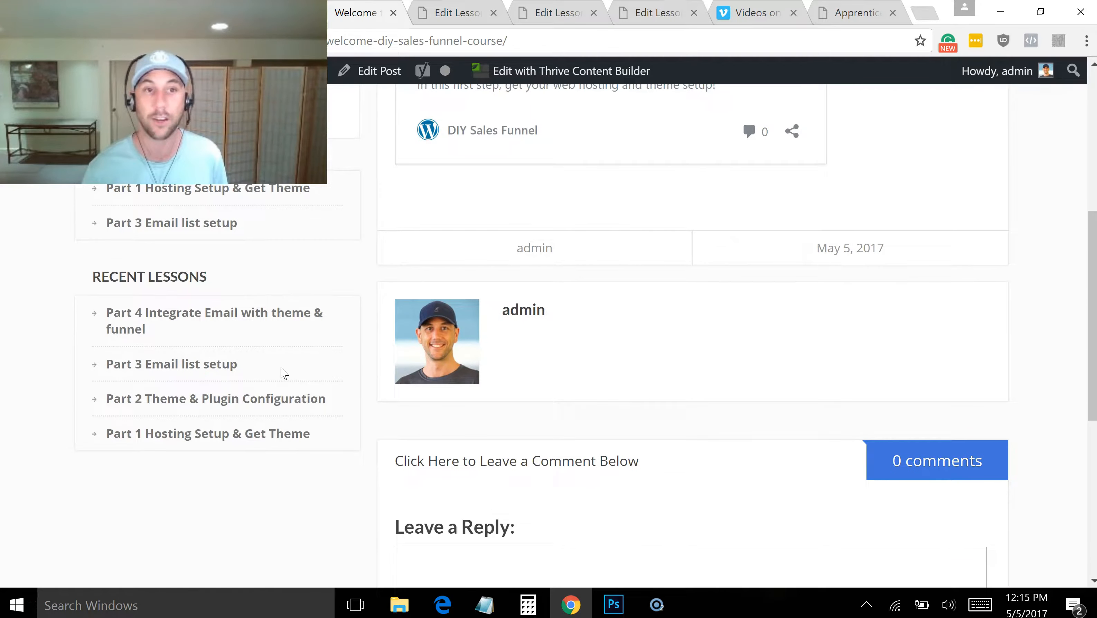
# Open the "Part 2 Theme & Plugin Configuration" lesson from the recent lessons and review its page layout and sidebar
pyautogui.click(155, 432)
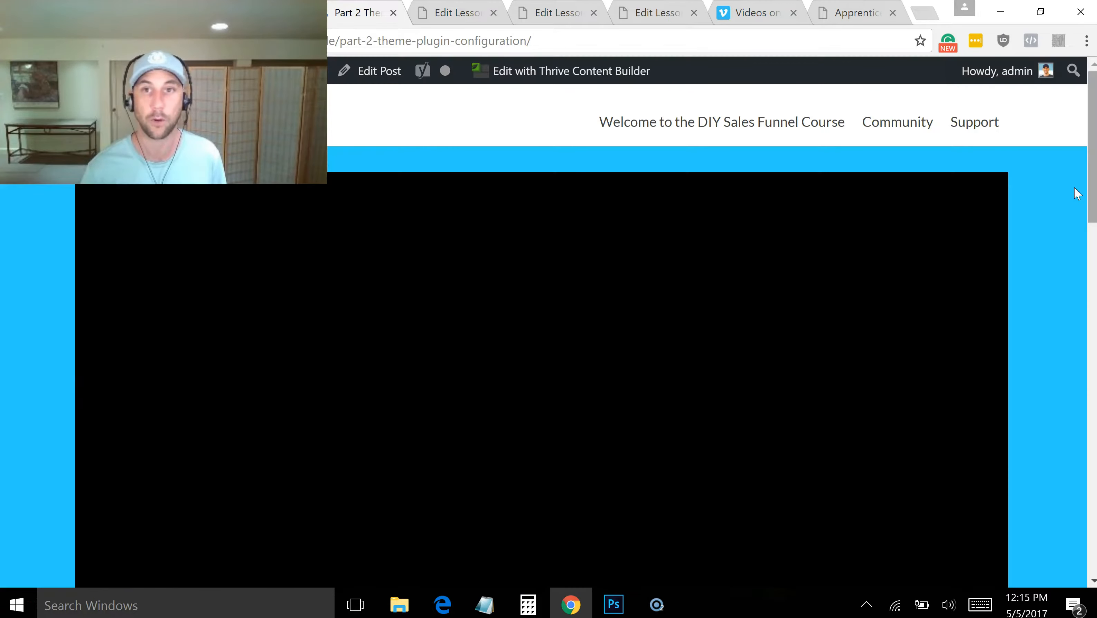
pyautogui.scroll(-2, 1086, 194)
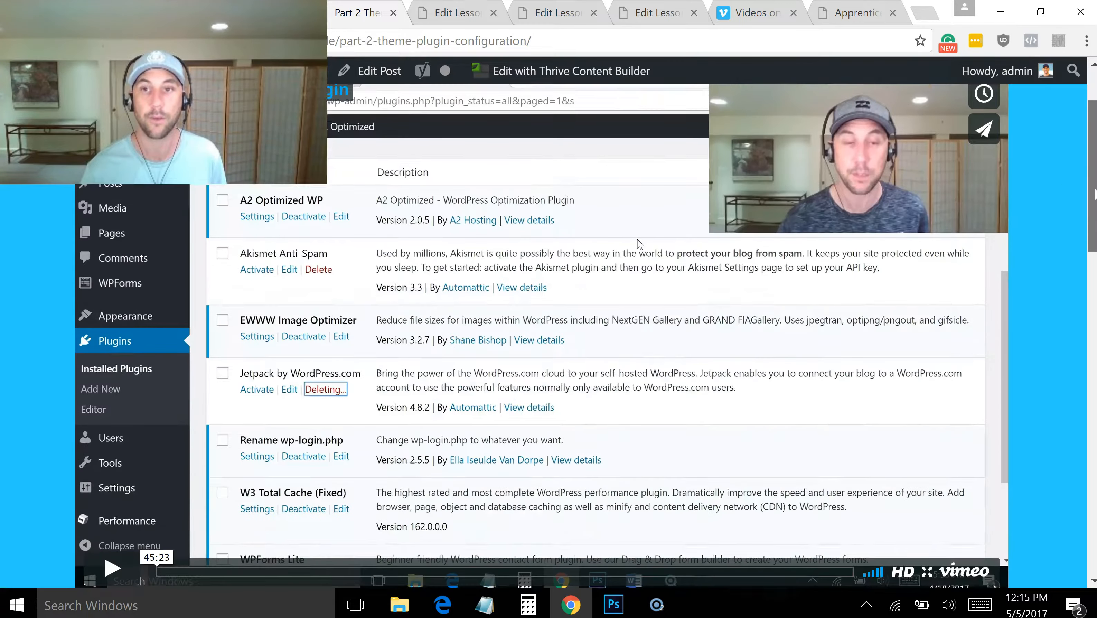
pyautogui.moveTo(1095, 194); pyautogui.dragTo(1095, 299)
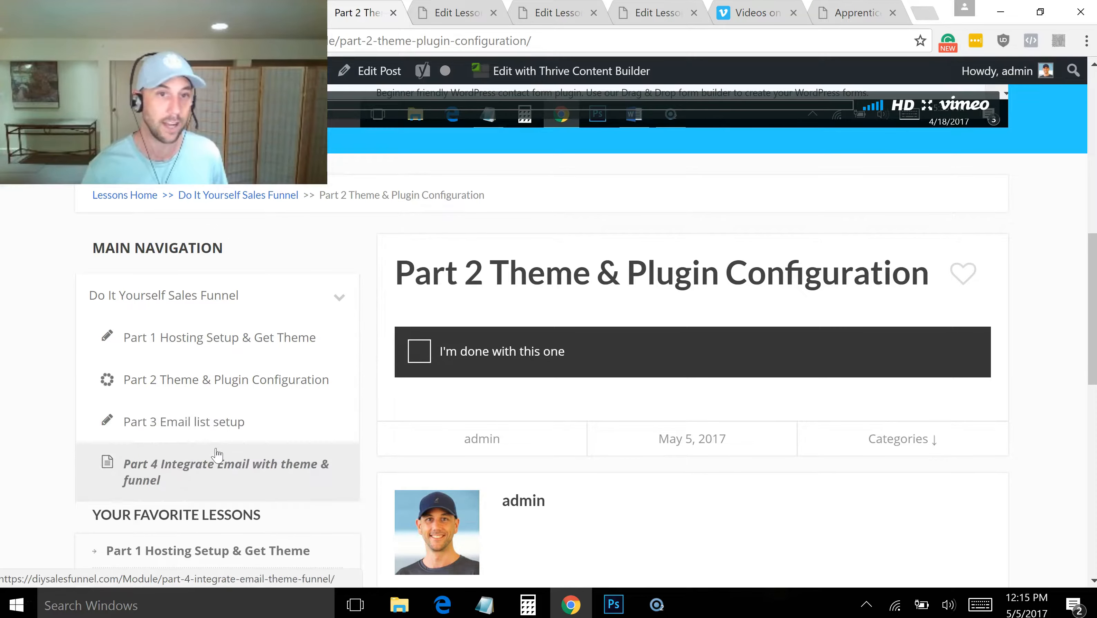
pyautogui.moveTo(1090, 234); pyautogui.dragTo(1077, 440)
pyautogui.scroll(5, 1095, 306)
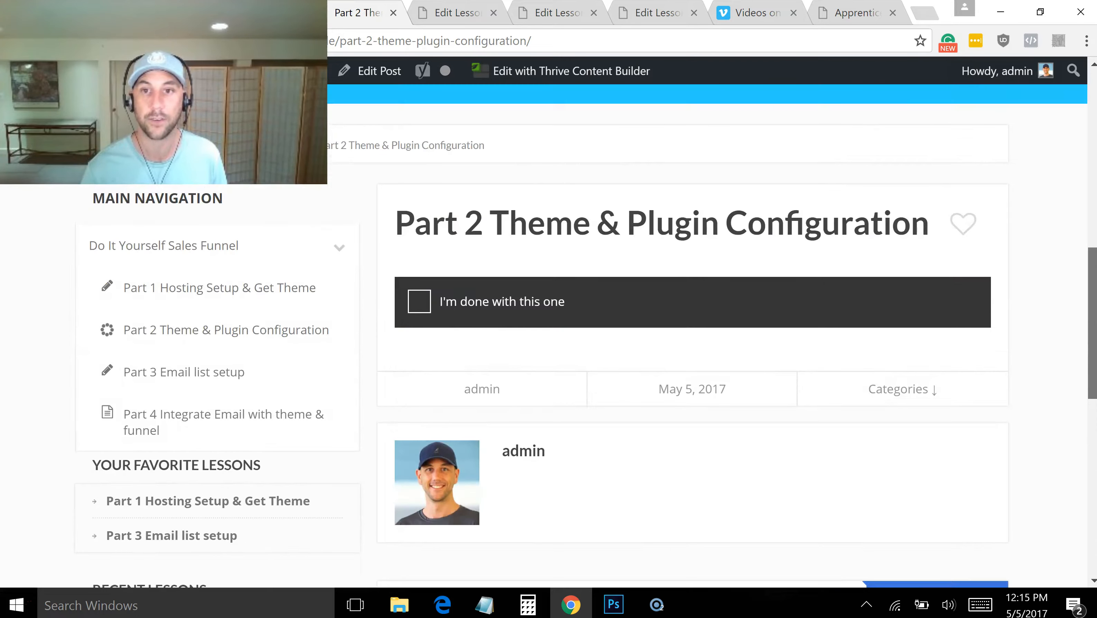
# Mark the "Part 2 Theme & Plugin Configuration" lesson as a favorite and reload the page to refresh the favorites list
pyautogui.click(970, 226)
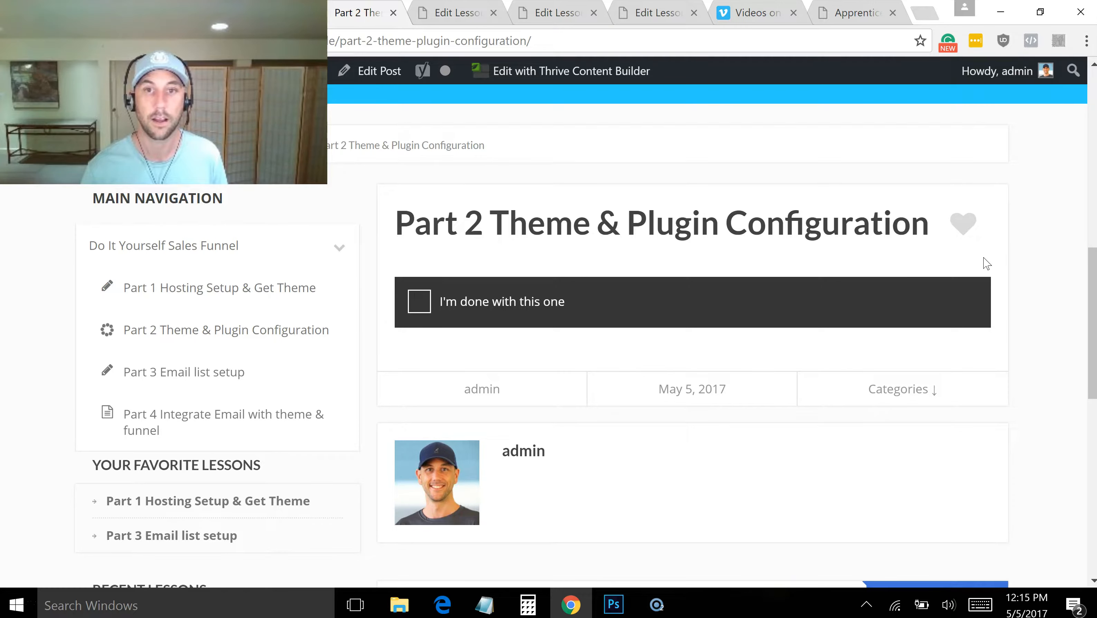
pyautogui.click(431, 40)
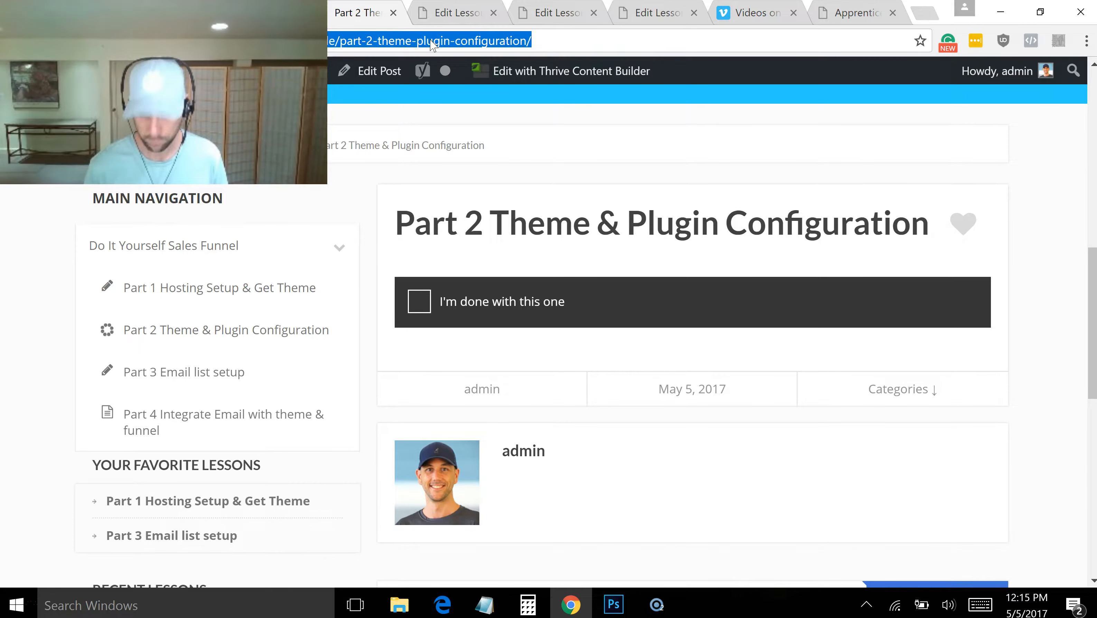
pyautogui.press('Return')
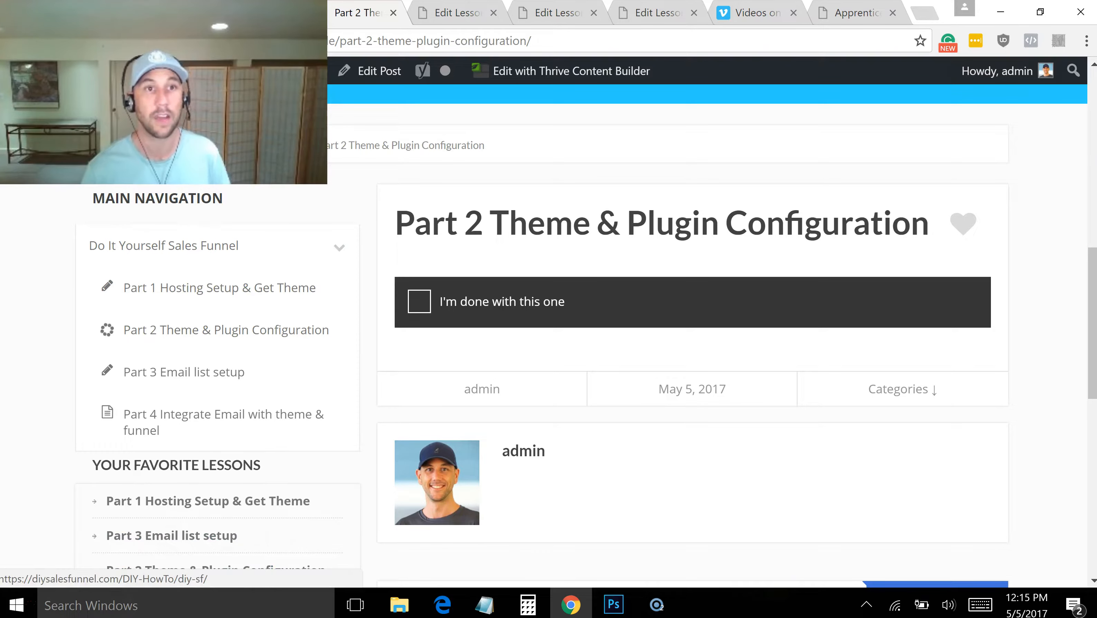
# Examine the lesson's embedded video, page address and completion checkbox area
pyautogui.moveTo(1093, 279); pyautogui.dragTo(1082, 95)
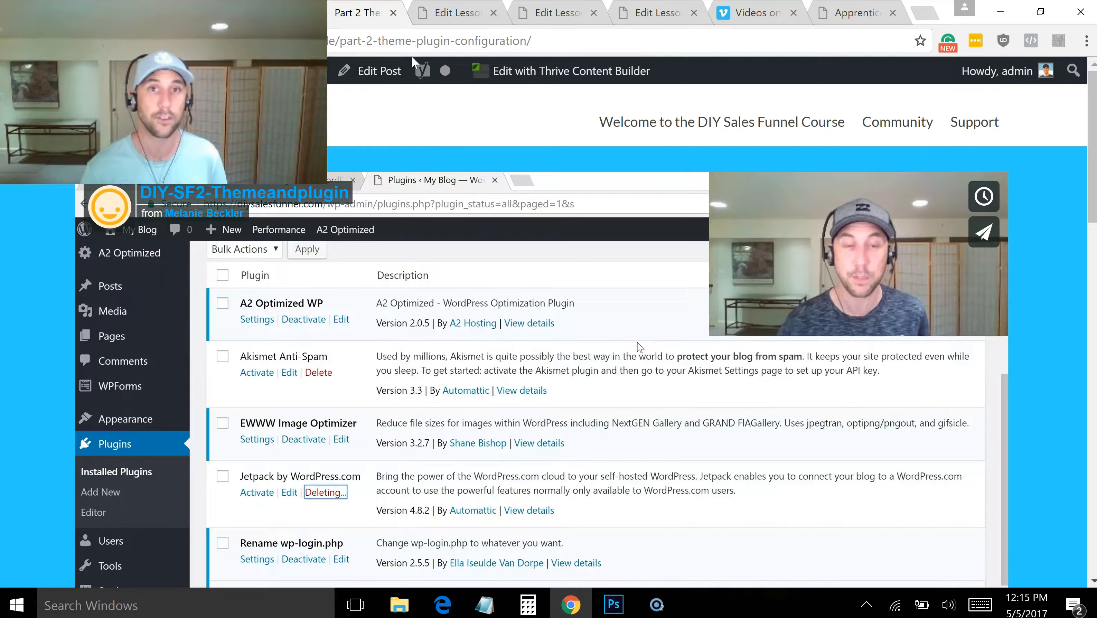
pyautogui.click(410, 43)
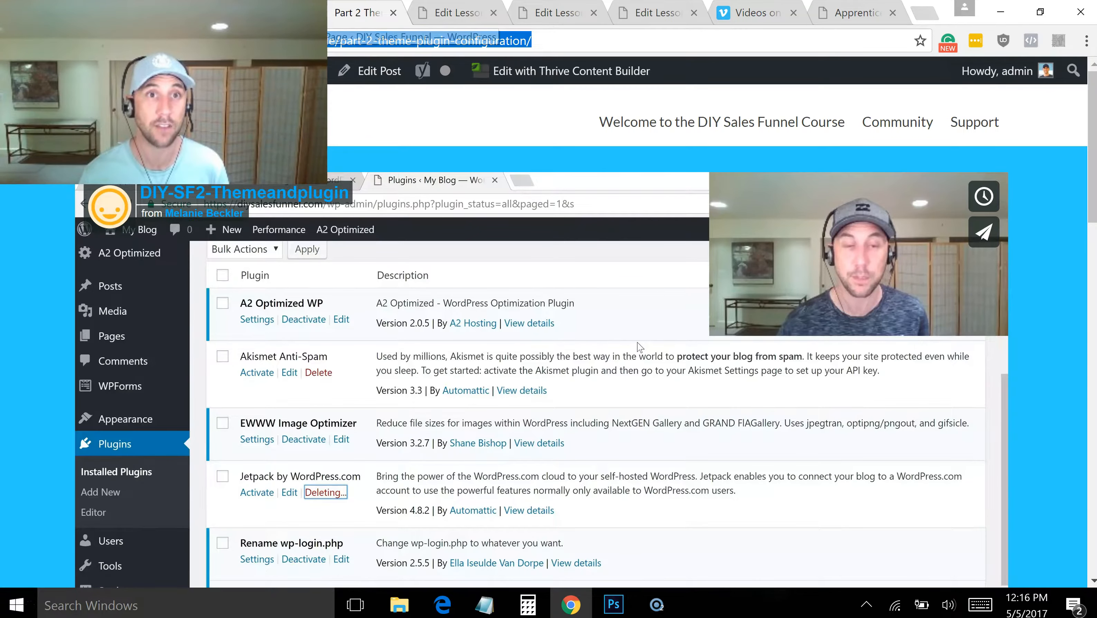
pyautogui.moveTo(1092, 113); pyautogui.dragTo(1094, 305)
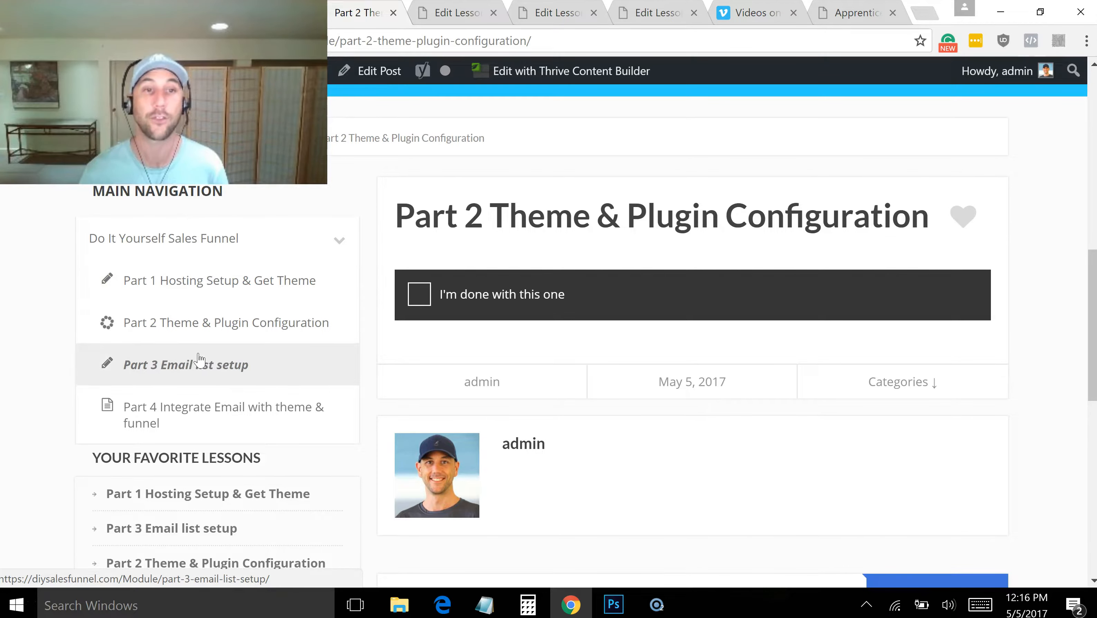
# Try replacing the lesson's slug in the page address with "#" and "+", and restore the original address
pyautogui.doubleClick(351, 42)
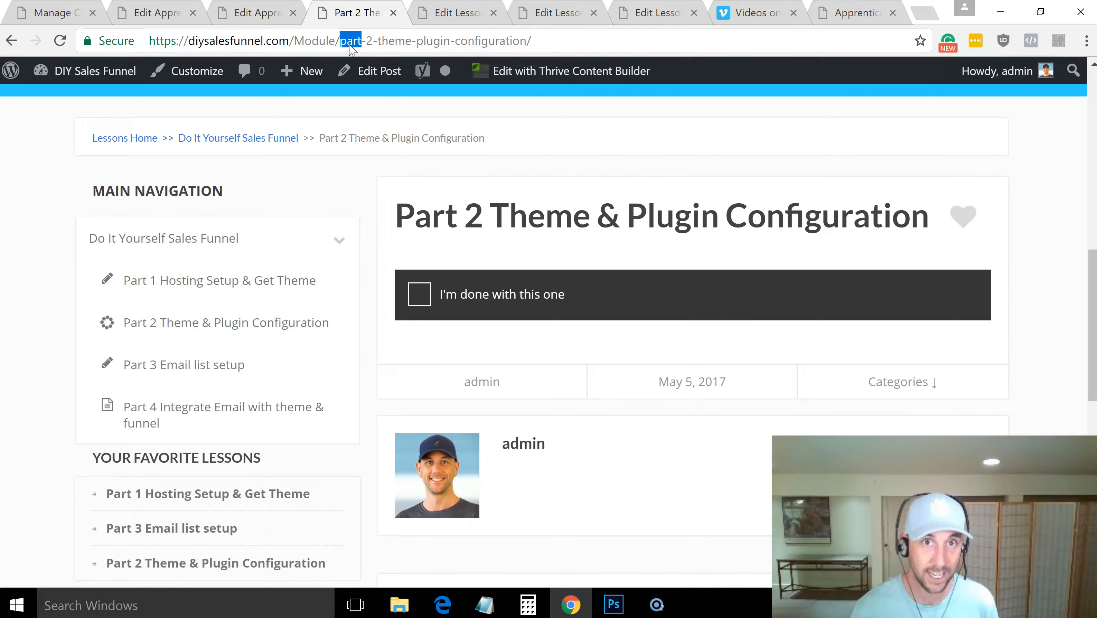
pyautogui.tripleClick(350, 42)
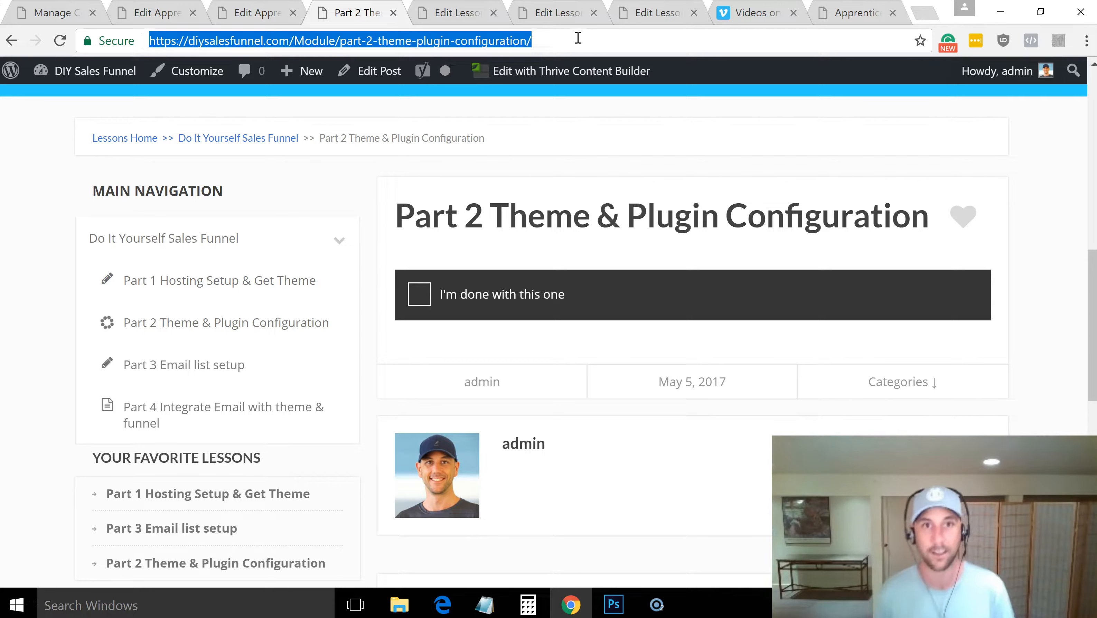
pyautogui.click(336, 42)
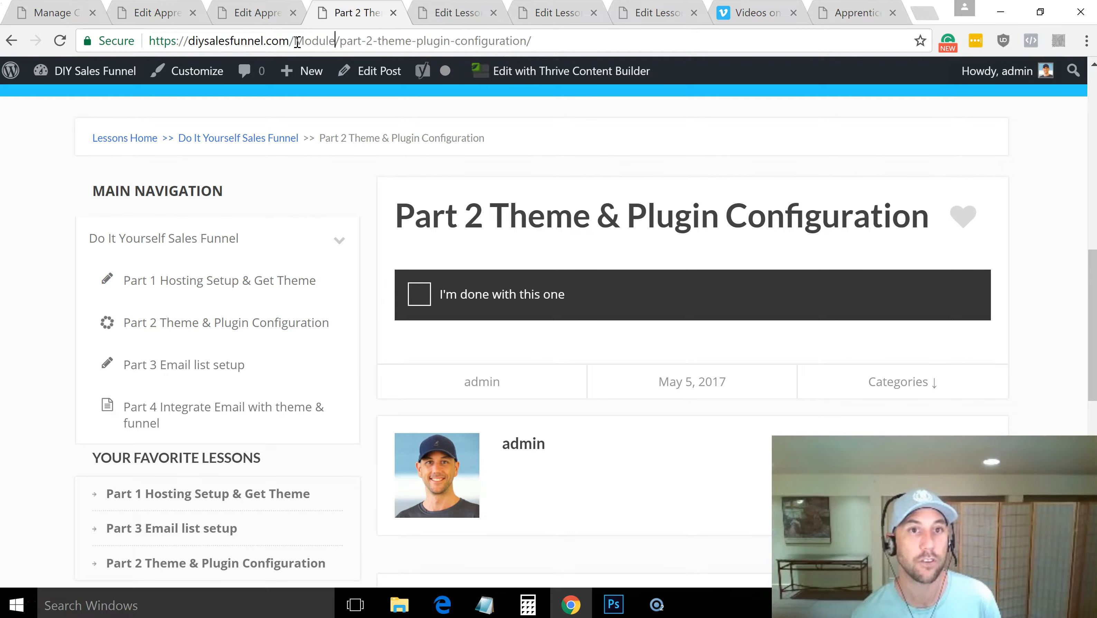
pyautogui.moveTo(342, 42); pyautogui.dragTo(614, 59)
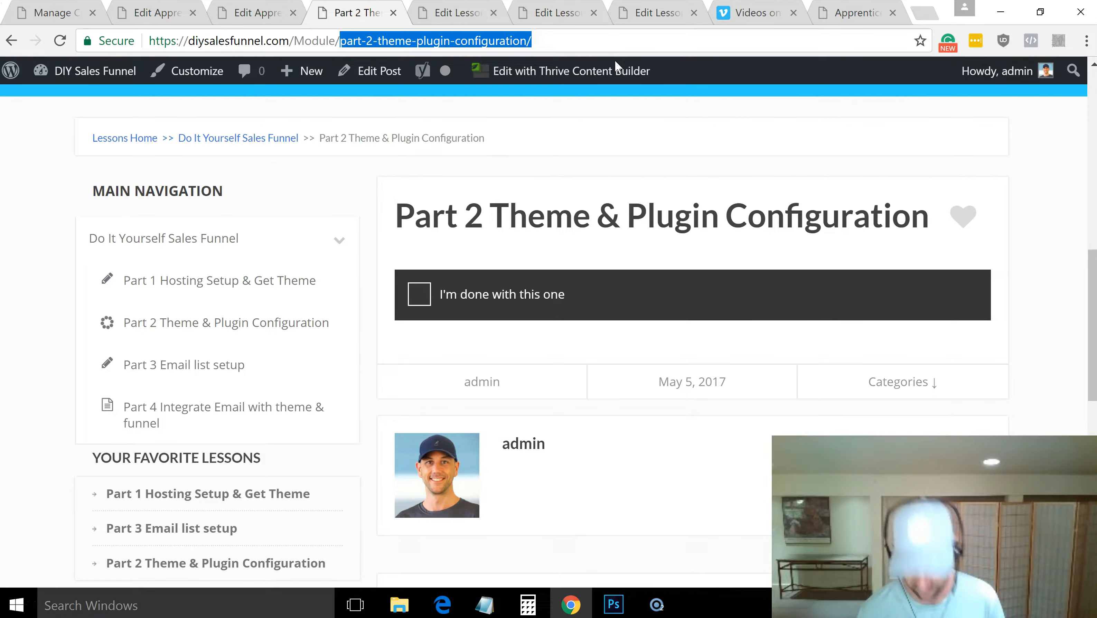
pyautogui.write('+')
pyautogui.press('BackSpace')
pyautogui.write('#')
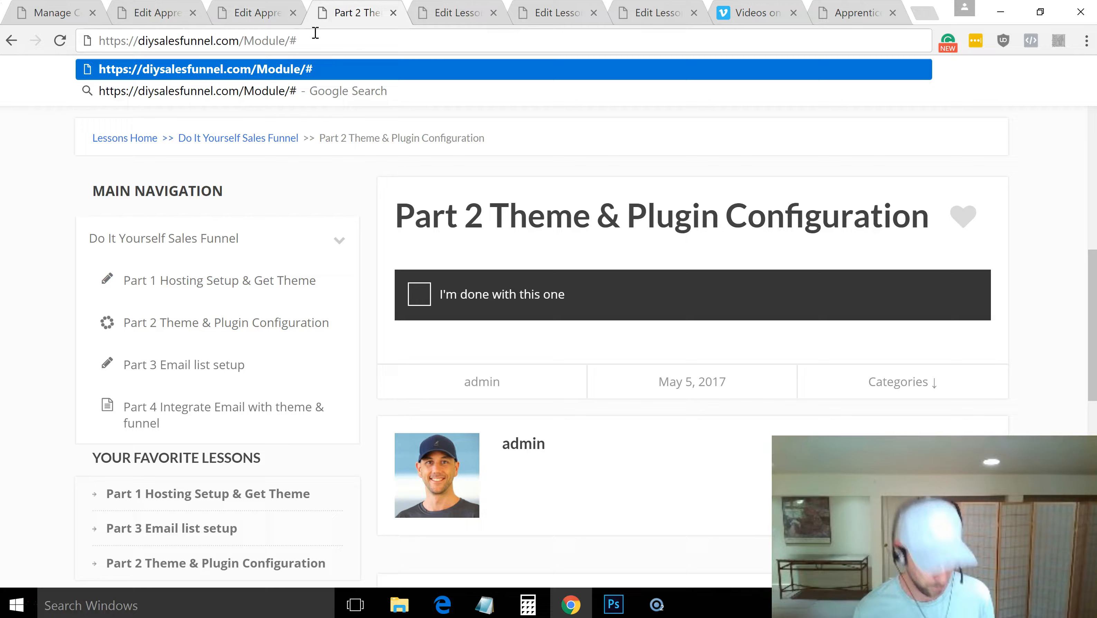
pyautogui.press('BackSpace')
pyautogui.write('+')
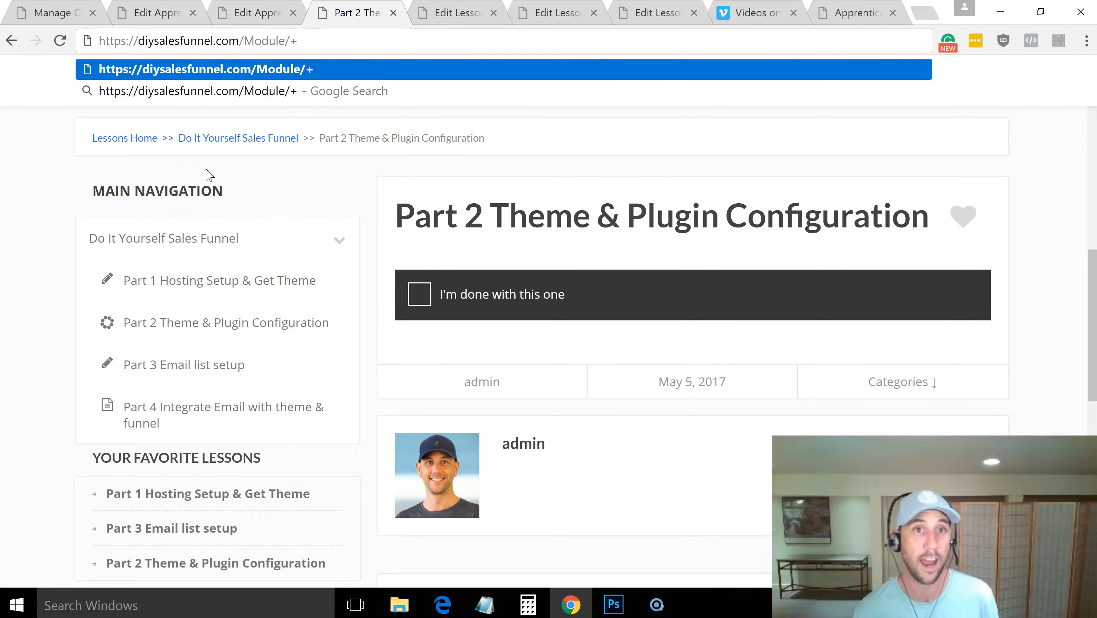
pyautogui.hotkey('ctrl', 'z')
pyautogui.click(68, 226)
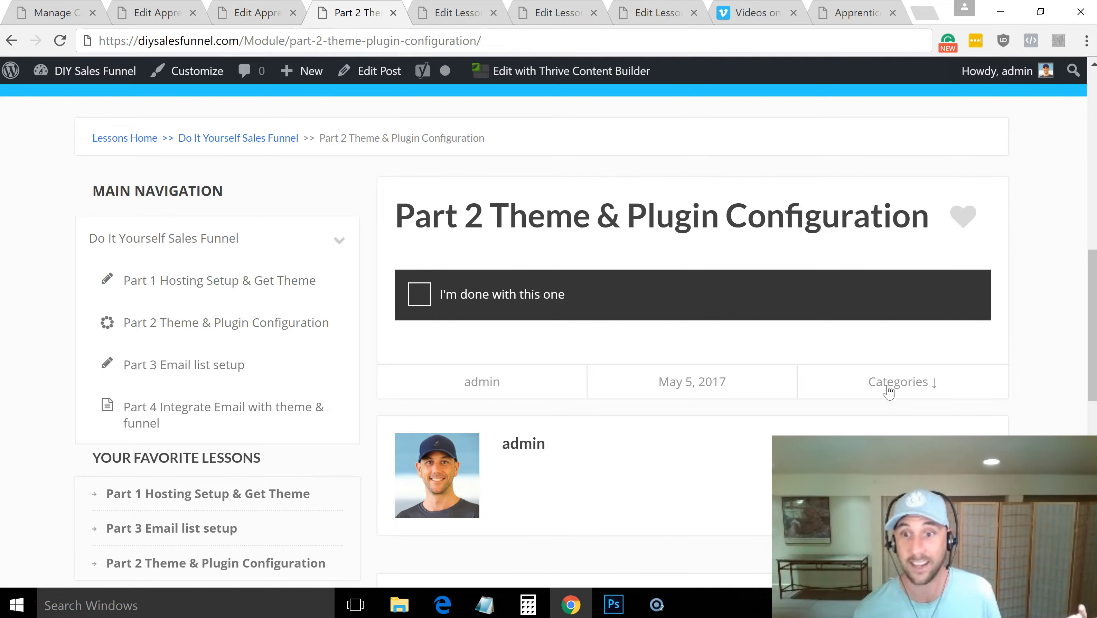
pyautogui.moveTo(1092, 299); pyautogui.dragTo(1080, 184)
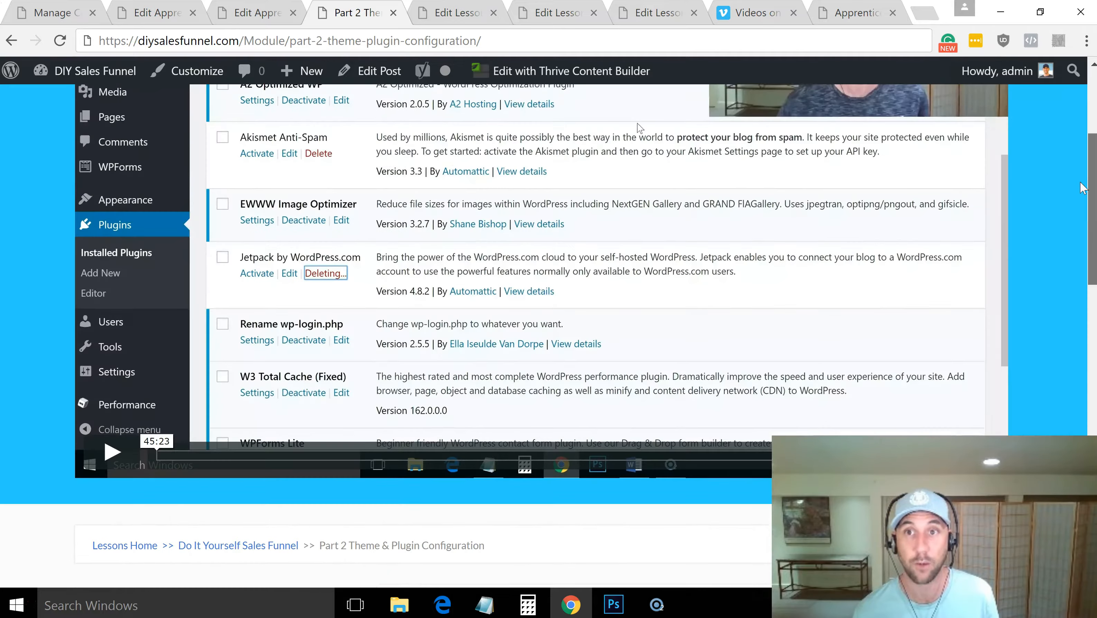